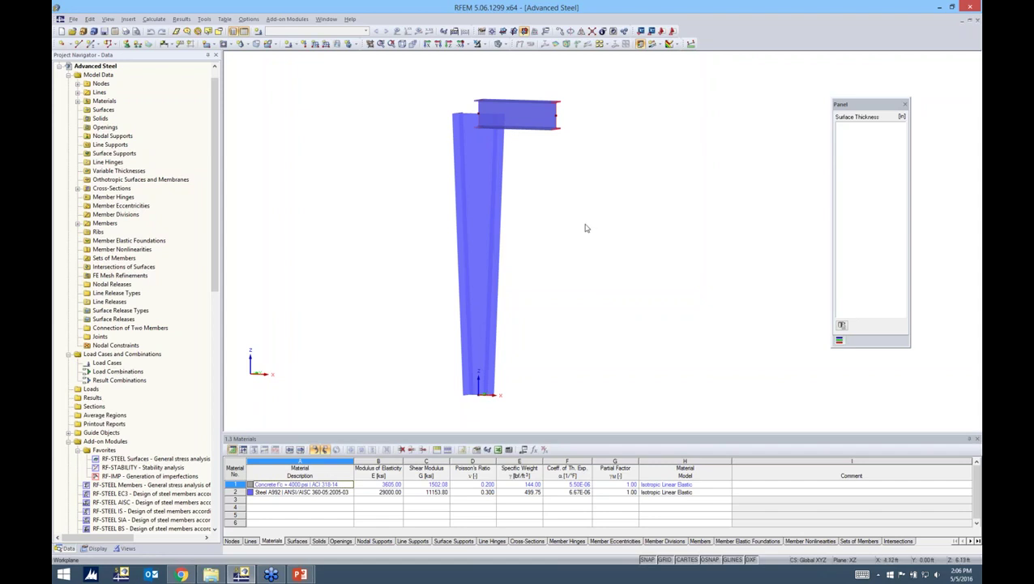
# Orbit the model, briefly viewing it as wireframe before returning to solid sections.
pyautogui.keyDown('ctrl'); pyautogui.moveTo(587, 228); pyautogui.dragTo(541, 213, button='middle'); pyautogui.keyUp('ctrl')
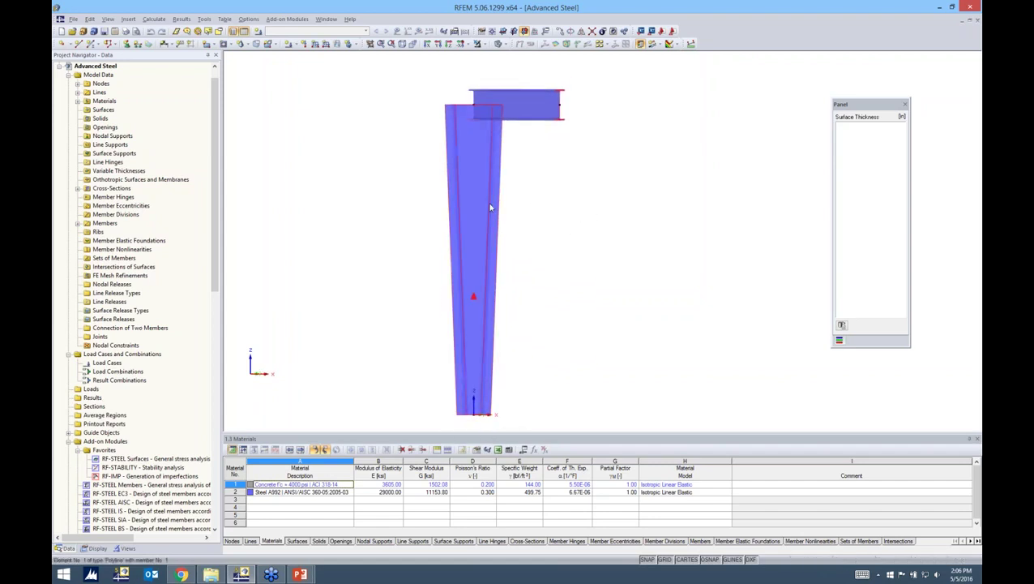
pyautogui.click(502, 44)
pyautogui.click(535, 55)
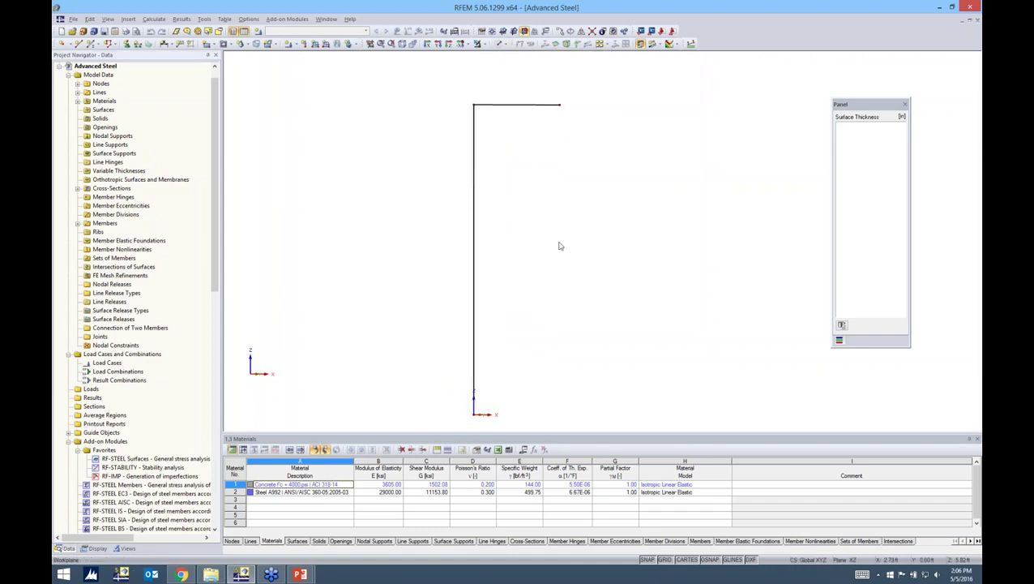
pyautogui.keyDown('ctrl'); pyautogui.moveTo(501, 199); pyautogui.dragTo(507, 200, button='middle'); pyautogui.keyUp('ctrl')
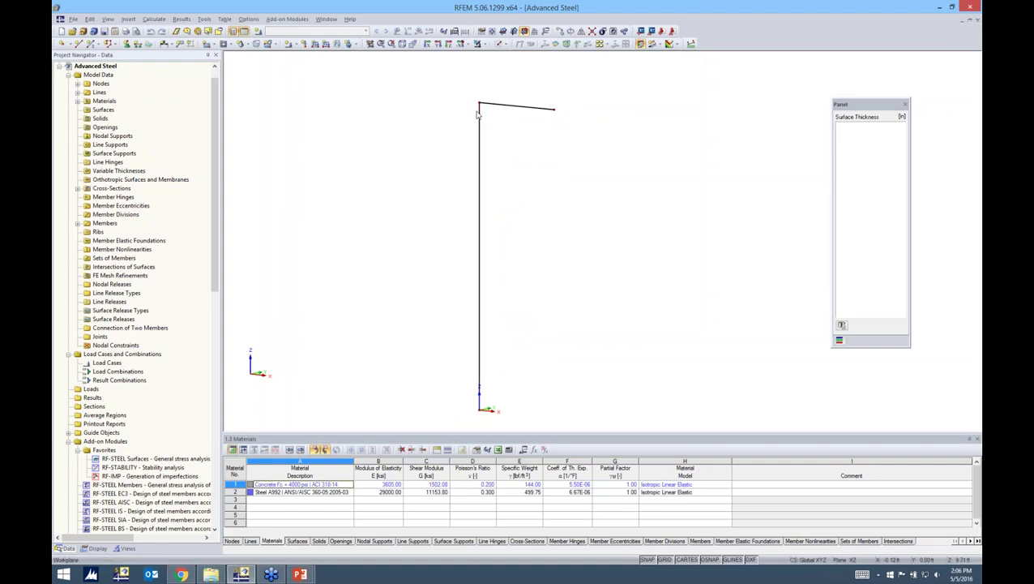
pyautogui.click(503, 44)
pyautogui.click(508, 82)
pyautogui.keyDown('ctrl'); pyautogui.moveTo(508, 81); pyautogui.dragTo(569, 114, button='middle'); pyautogui.keyUp('ctrl')
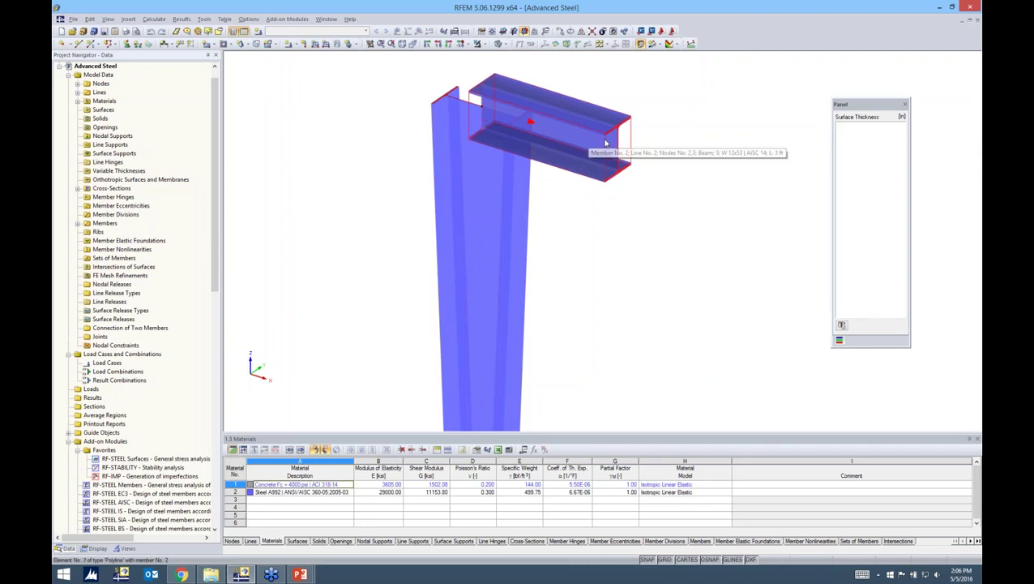
pyautogui.keyDown('ctrl'); pyautogui.moveTo(646, 195); pyautogui.dragTo(579, 218, button='middle'); pyautogui.keyUp('ctrl')
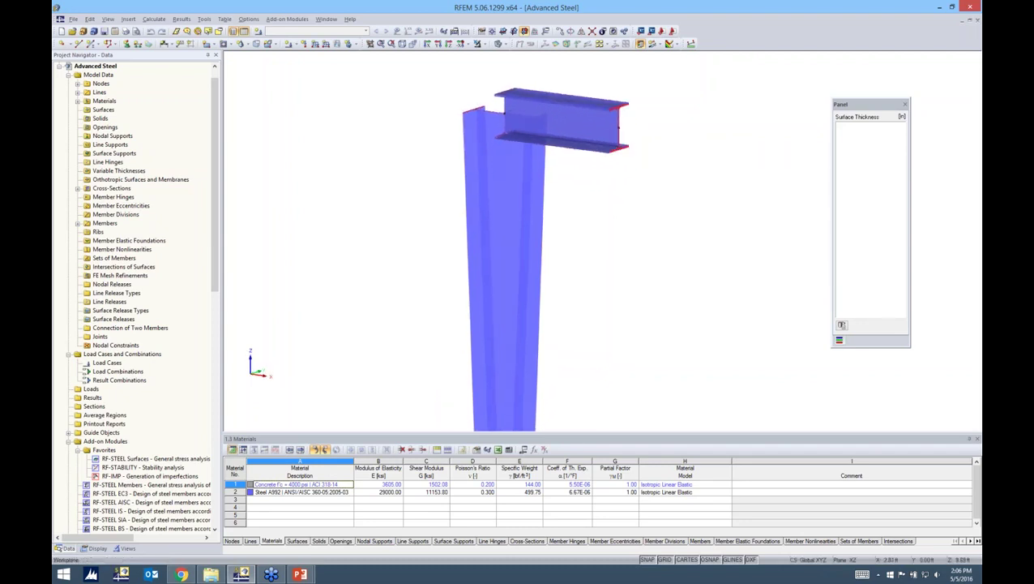
pyautogui.keyDown('ctrl'); pyautogui.moveTo(588, 254); pyautogui.dragTo(478, 223, button='middle'); pyautogui.keyUp('ctrl')
# Give tapered column member 1 the I-PAR 20/10/0.3125/0.5625/0.6875 end section, then inspect beam member 2.
pyautogui.click(475, 227)
pyautogui.doubleClick(474, 227)
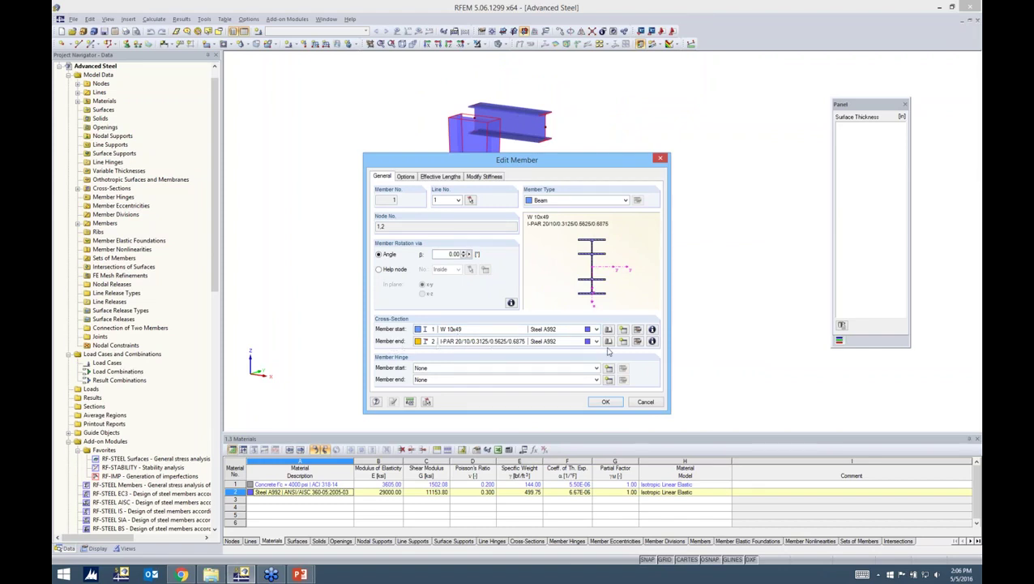
pyautogui.click(638, 340)
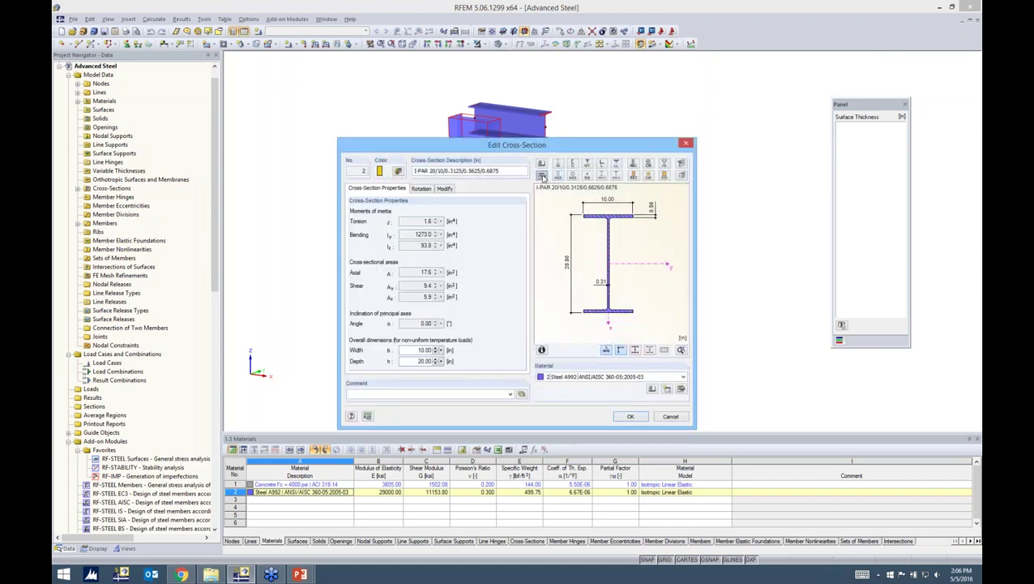
pyautogui.click(541, 176)
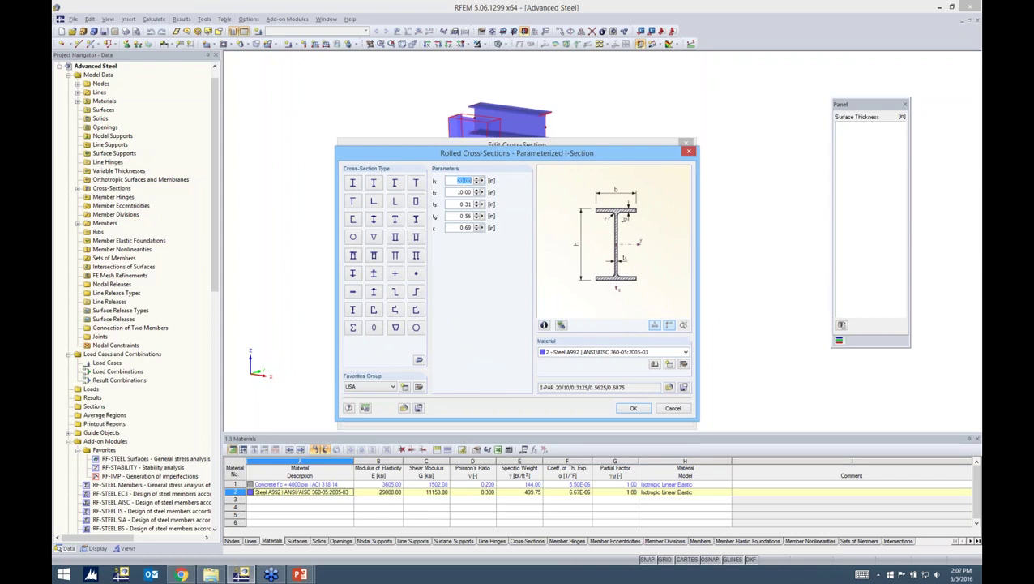
pyautogui.click(626, 408)
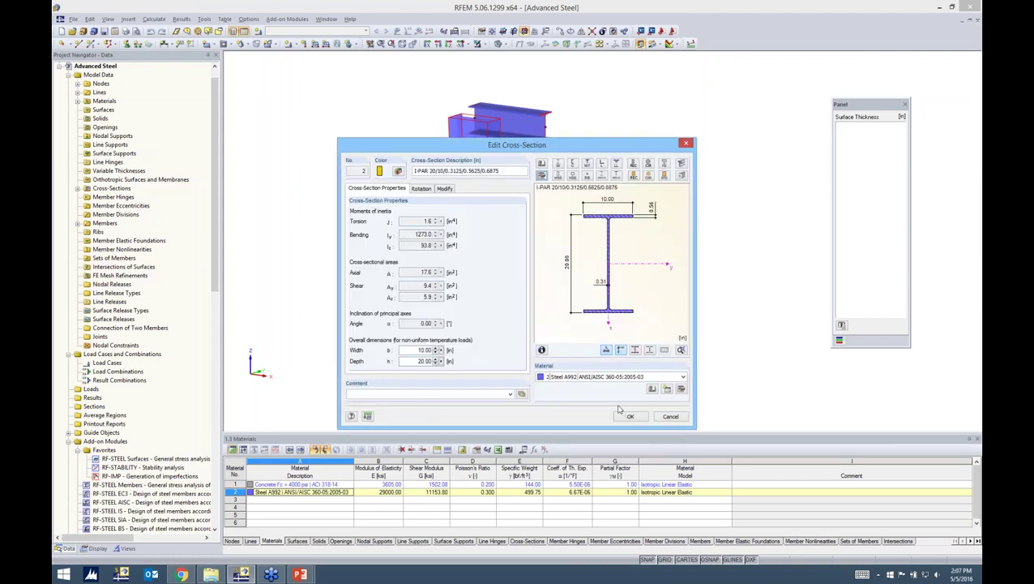
pyautogui.click(624, 417)
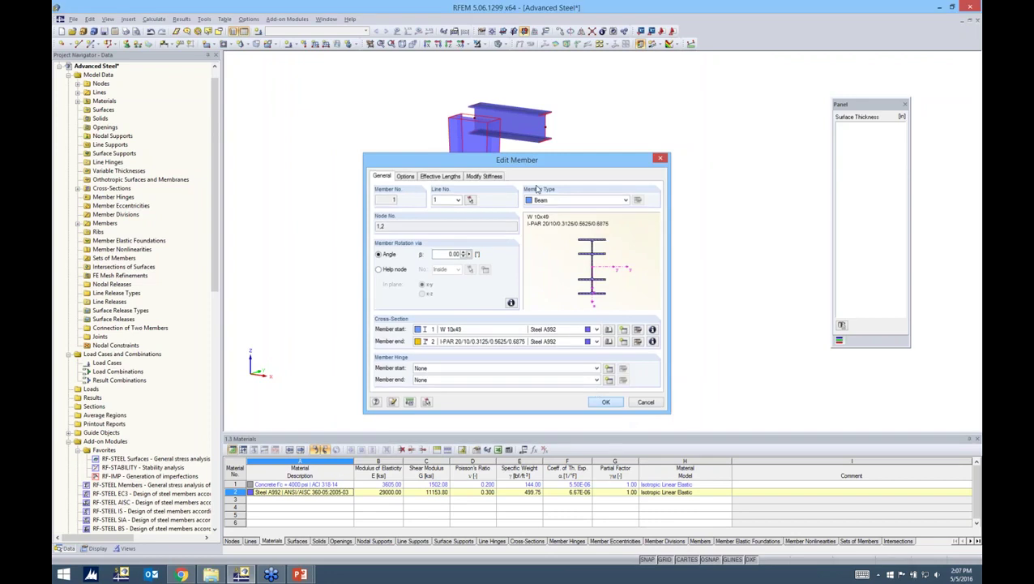
pyautogui.click(600, 403)
pyautogui.doubleClick(525, 131)
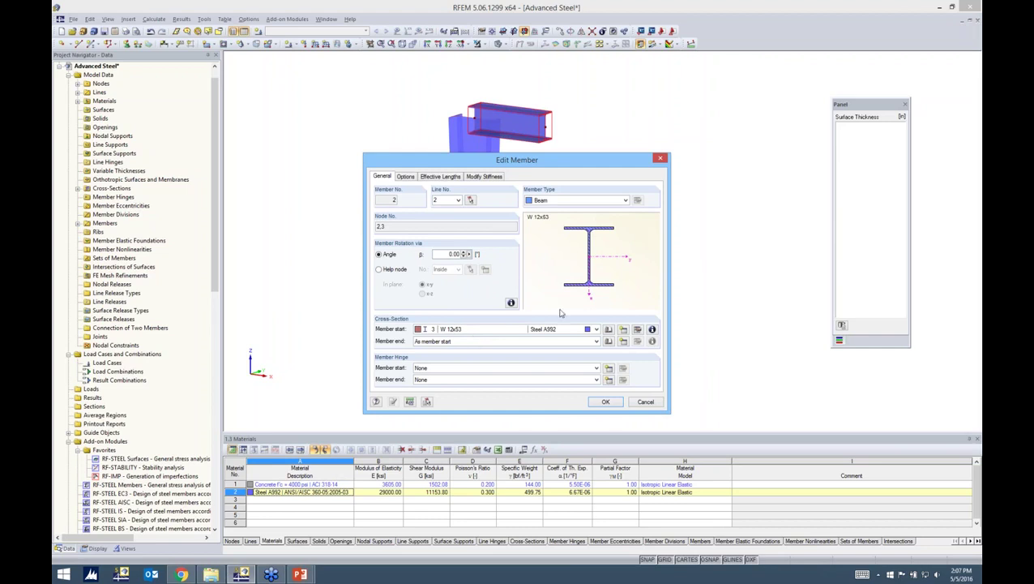
# Close beam member 2's properties and window-select both the tapered column and cantilever beam.
pyautogui.click(605, 401)
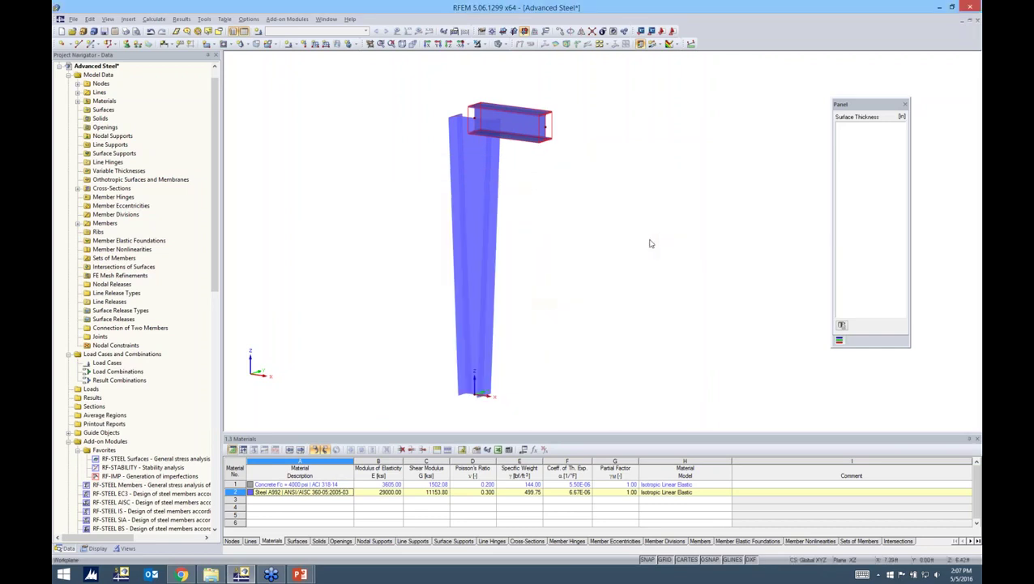
pyautogui.keyDown('ctrl'); pyautogui.moveTo(659, 238); pyautogui.dragTo(604, 243, button='middle'); pyautogui.keyUp('ctrl')
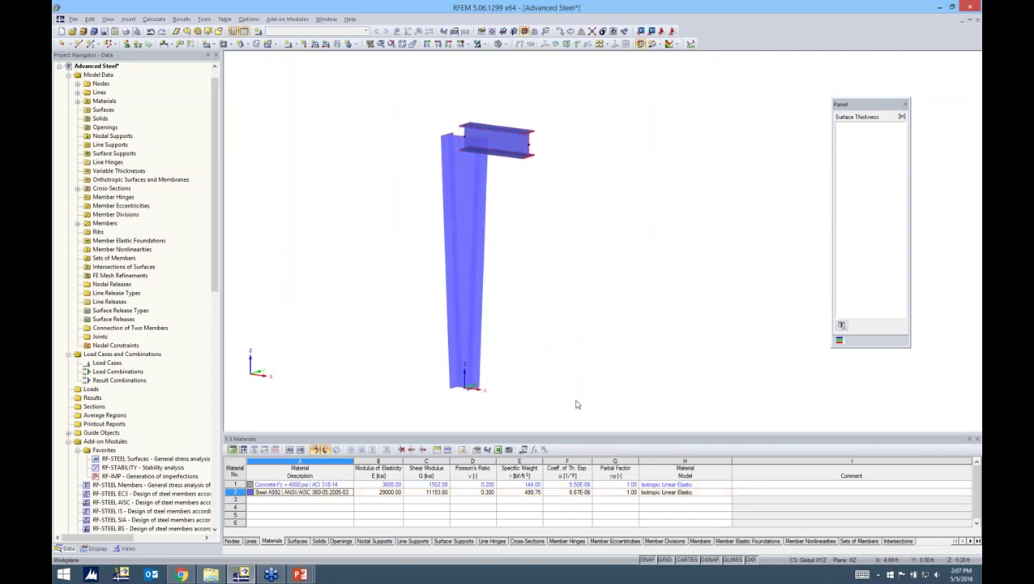
pyautogui.moveTo(579, 408); pyautogui.dragTo(411, 95)
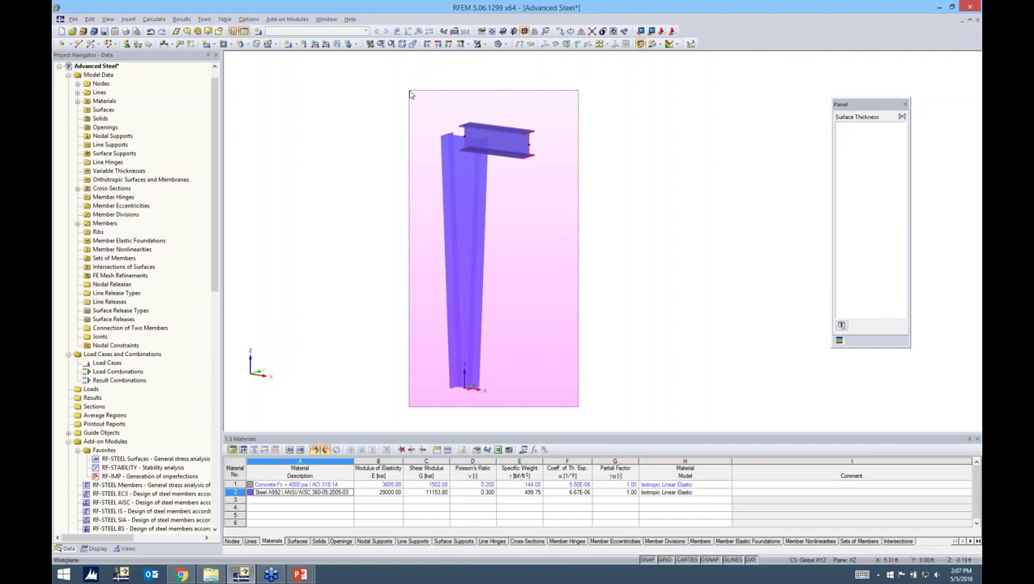
pyautogui.moveTo(413, 97); pyautogui.dragTo(463, 116)
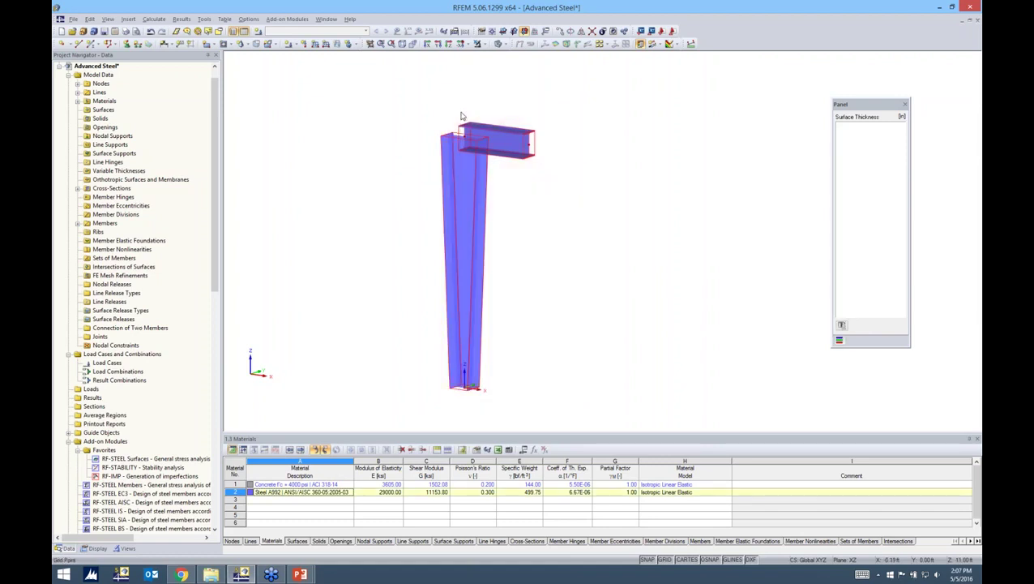
pyautogui.click(413, 122)
pyautogui.moveTo(397, 86); pyautogui.dragTo(510, 418)
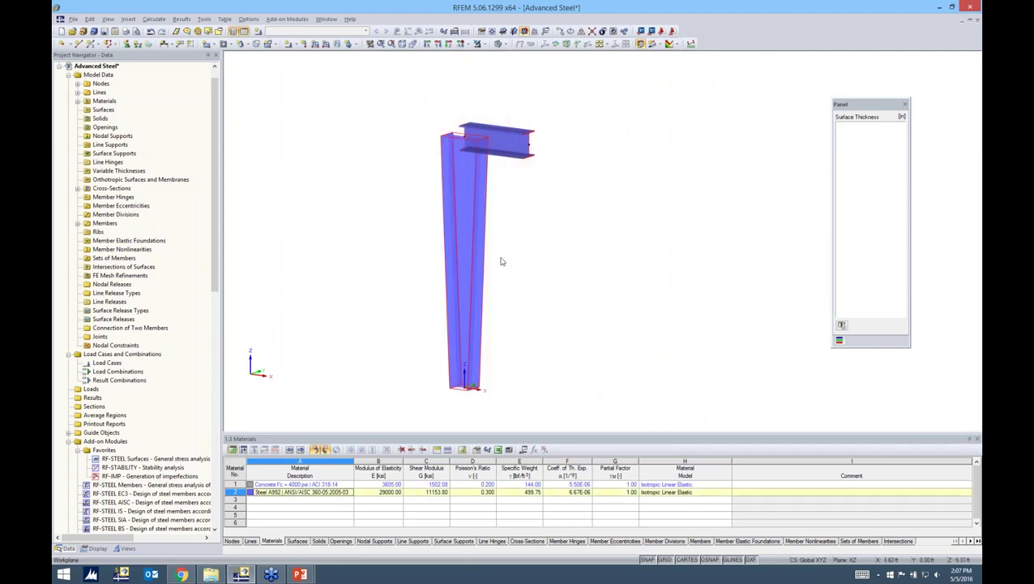
pyautogui.moveTo(577, 413); pyautogui.dragTo(402, 100)
# Generate plate surfaces from the selected column and beam members.
pyautogui.rightClick(466, 163)
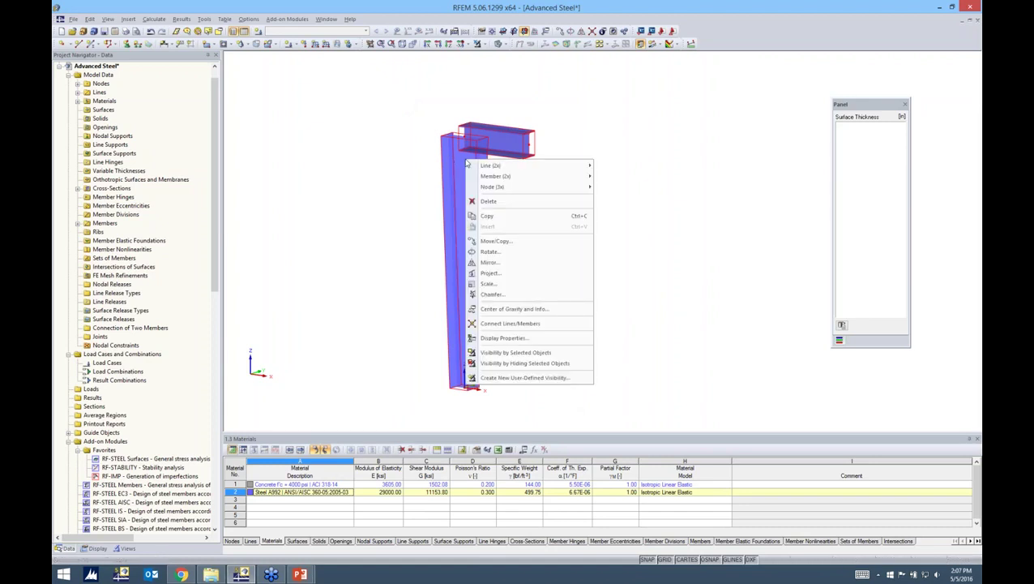
pyautogui.moveTo(476, 167)
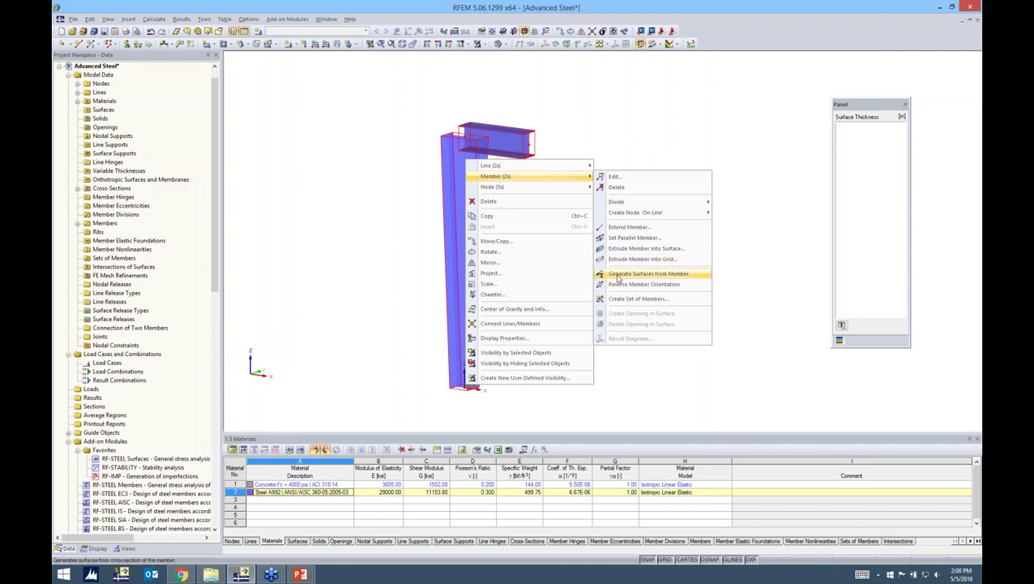
pyautogui.click(618, 277)
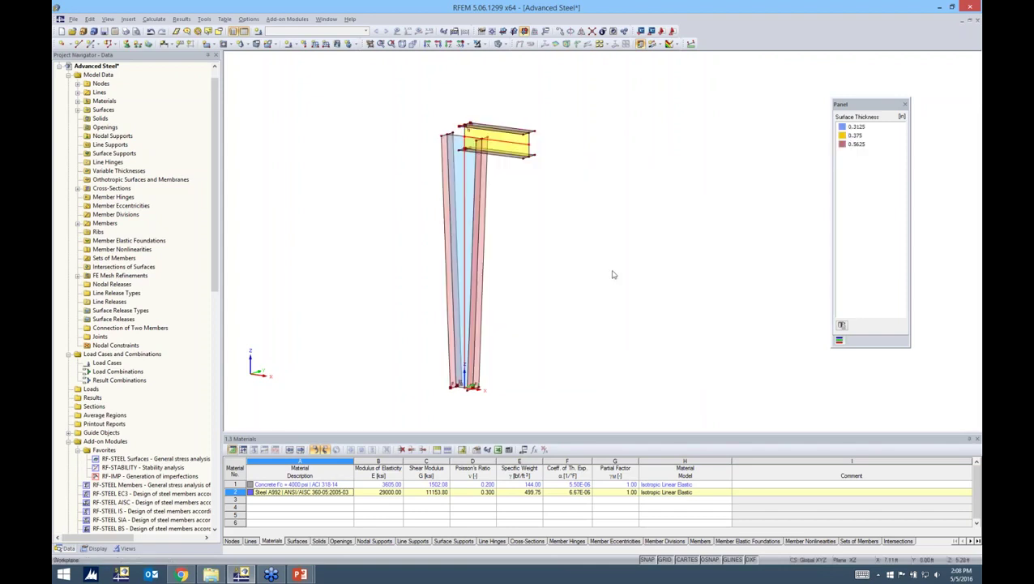
# Zoom in and check surface 10's plate thickness, closing without changes.
pyautogui.scroll(4, 567, 220)
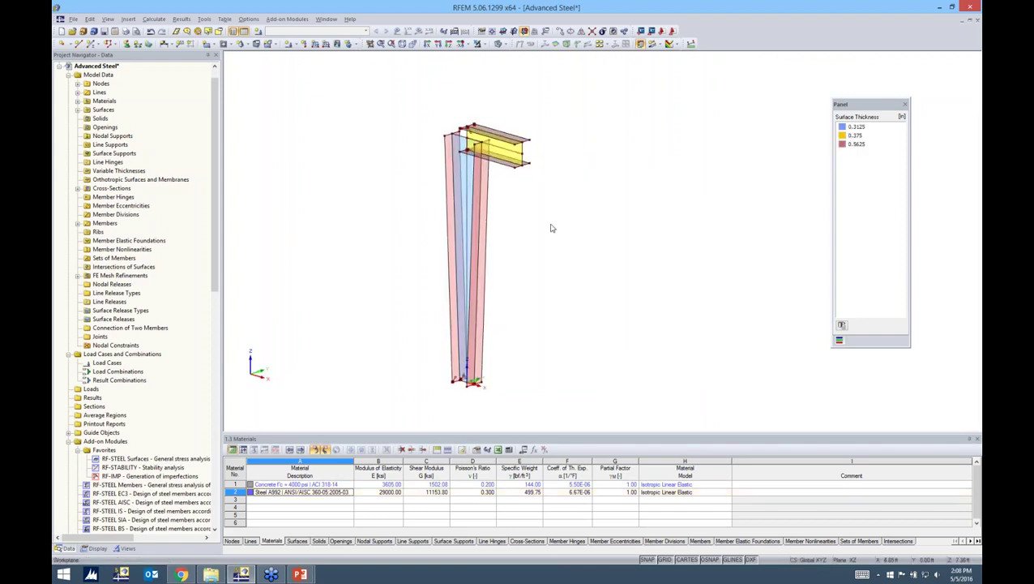
pyautogui.scroll(1, 558, 195)
pyautogui.scroll(-1, 529, 175)
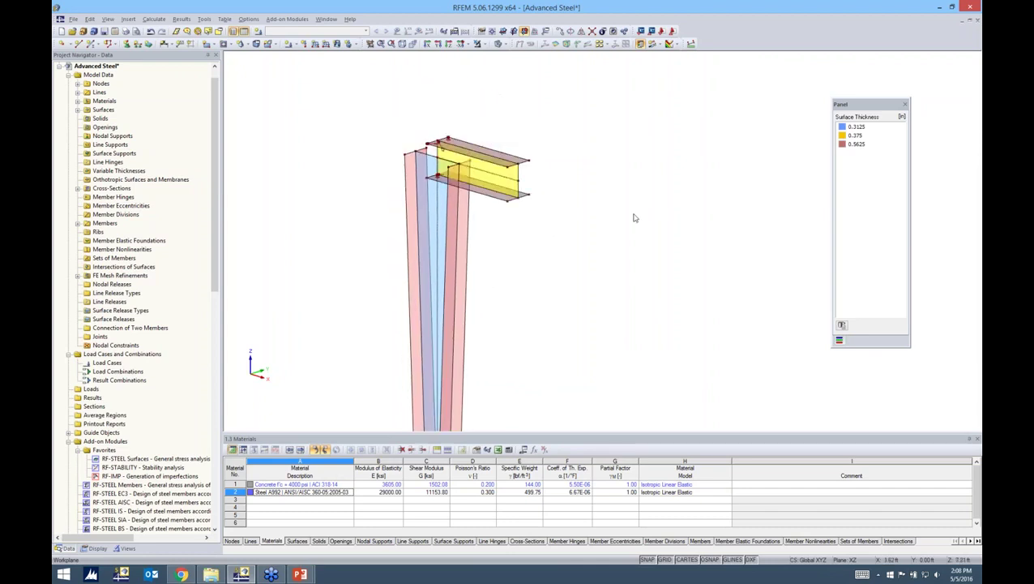
pyautogui.scroll(2, 525, 189)
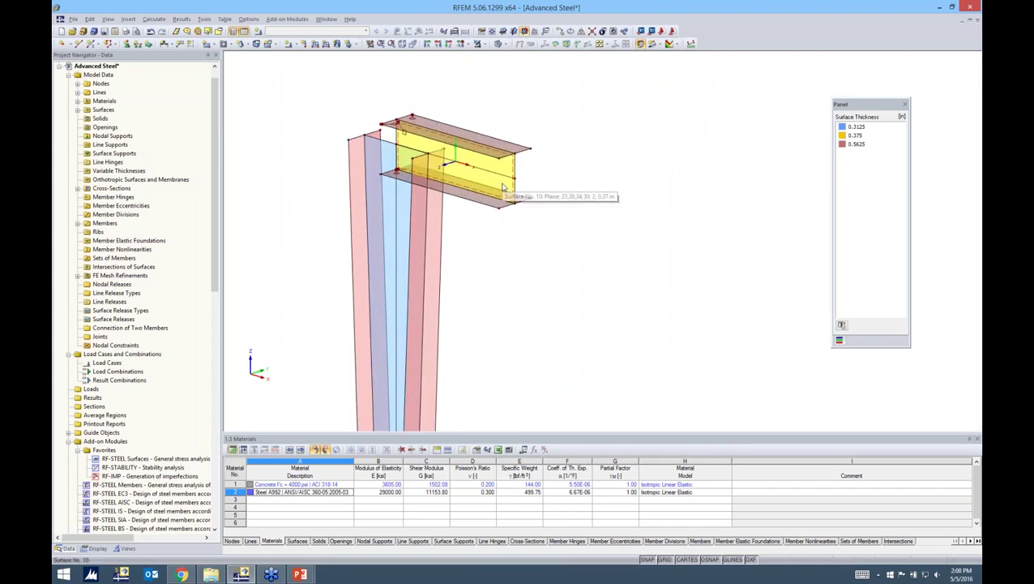
pyautogui.doubleClick(502, 187)
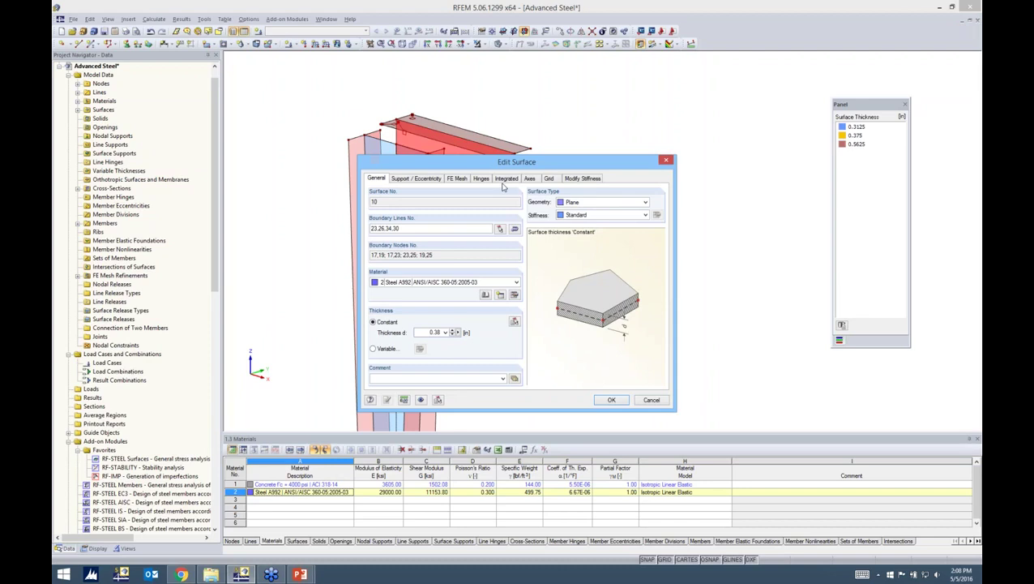
pyautogui.doubleClick(427, 332)
pyautogui.click(653, 401)
pyautogui.click(561, 228)
pyautogui.keyDown('ctrl'); pyautogui.moveTo(490, 259); pyautogui.dragTo(508, 225, button='middle'); pyautogui.keyUp('ctrl')
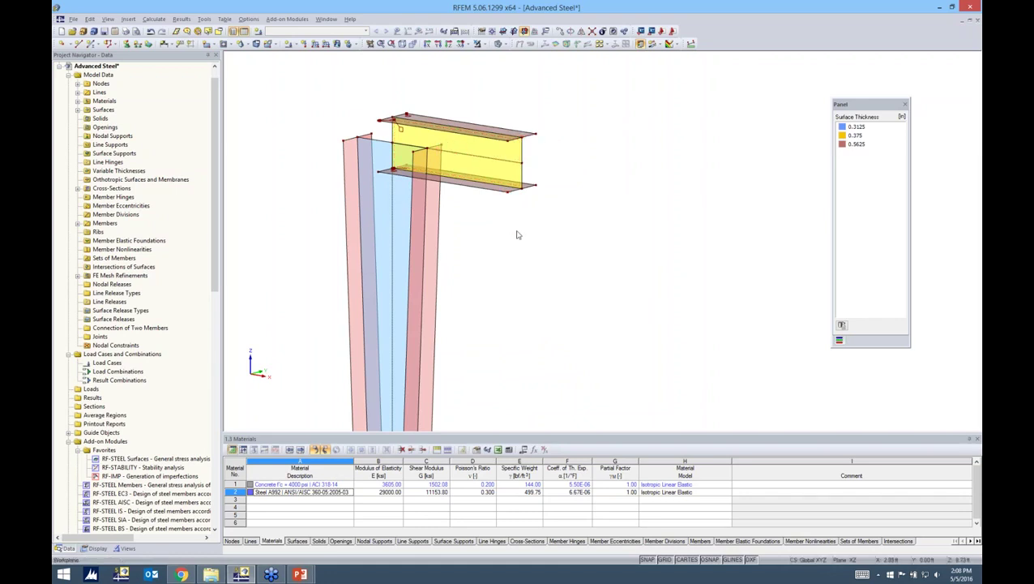
pyautogui.keyDown('ctrl'); pyautogui.moveTo(517, 235); pyautogui.dragTo(589, 161, button='middle'); pyautogui.keyUp('ctrl')
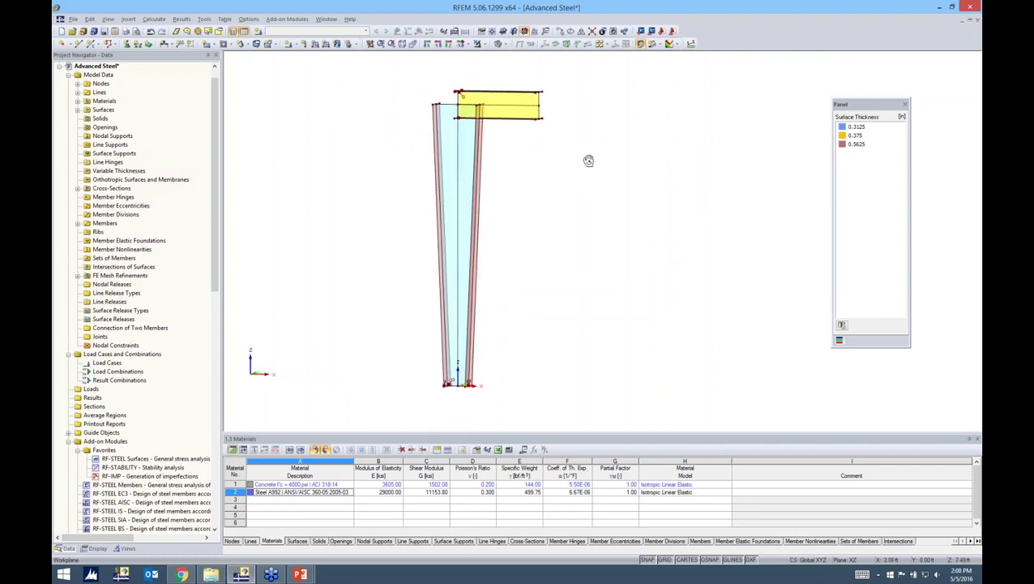
pyautogui.moveTo(523, 208); pyautogui.dragTo(475, 243, button='middle')
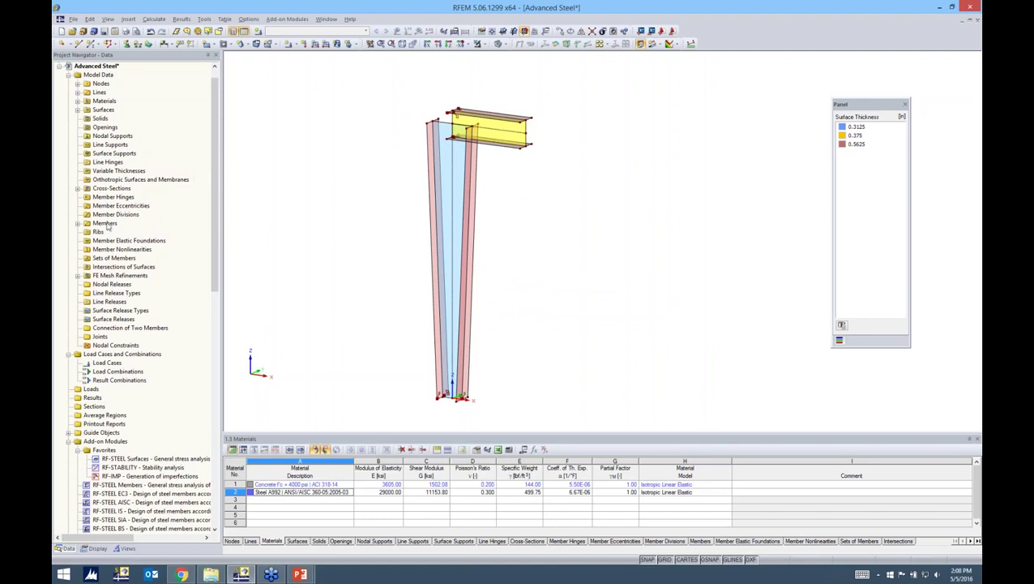
pyautogui.click(78, 276)
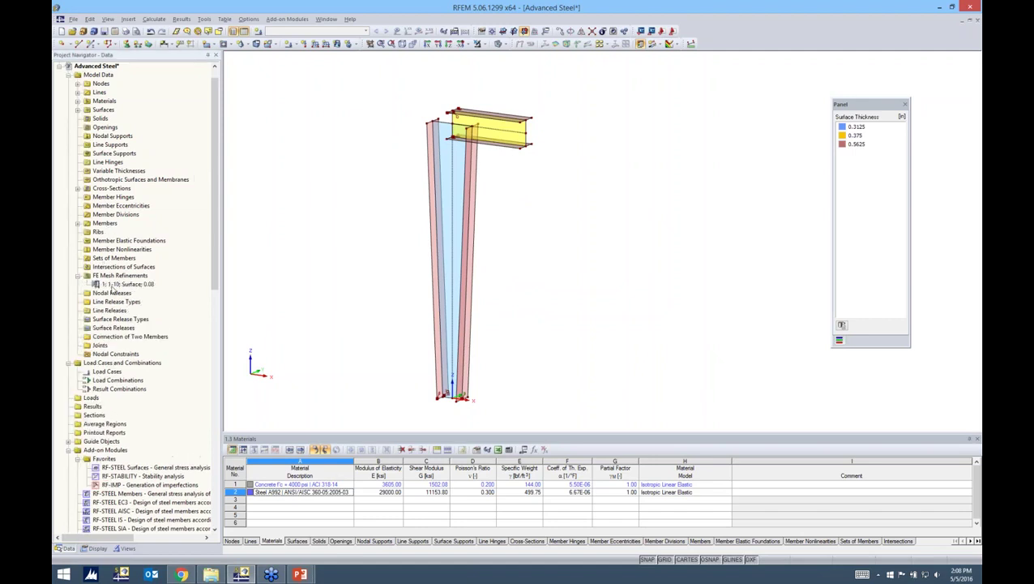
pyautogui.click(118, 285)
pyautogui.press('Left')
pyautogui.press('Left')
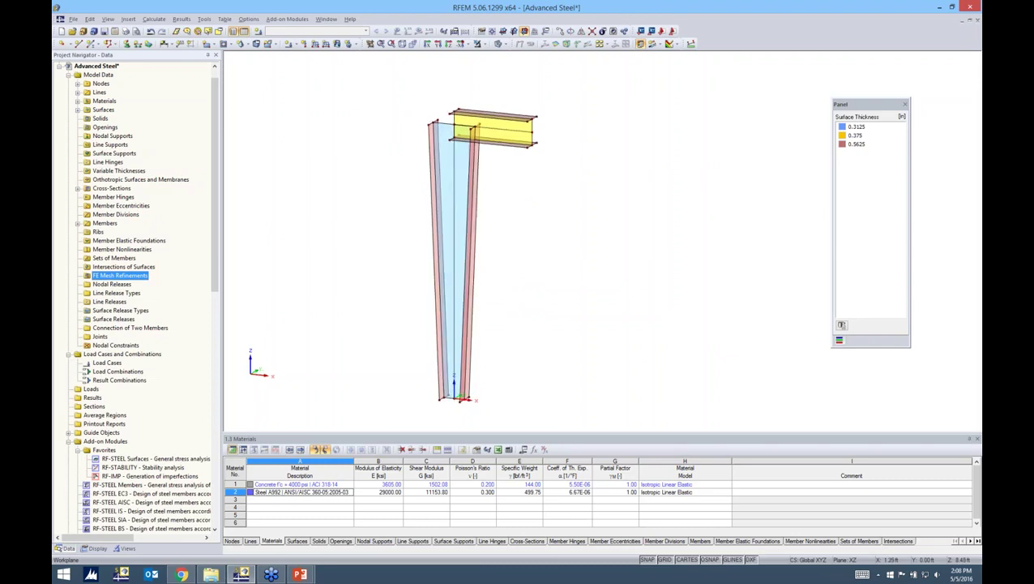
pyautogui.scroll(3, 452, 180)
pyautogui.scroll(-2, 542, 192)
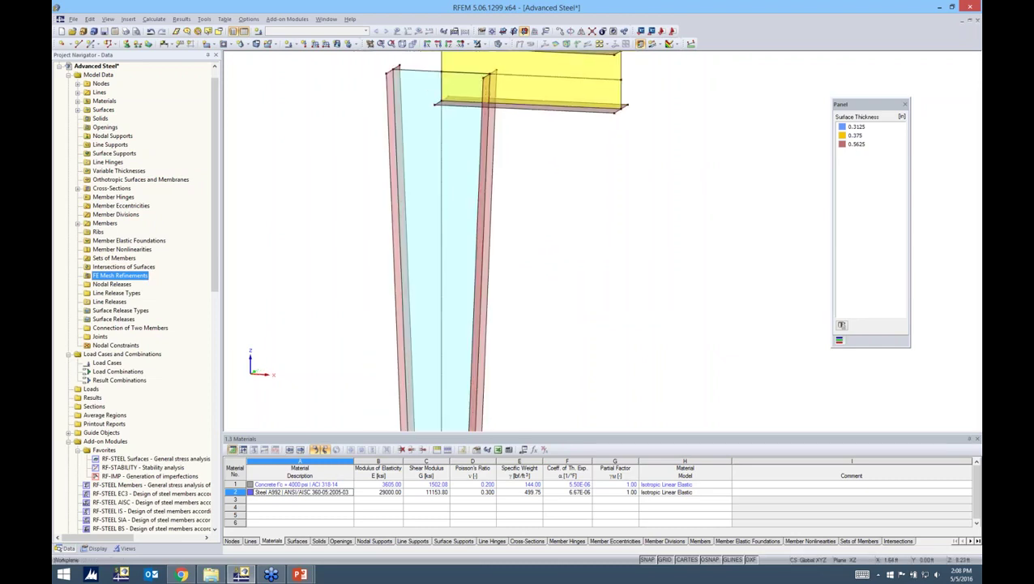
# Change member 1 on the column line to the Null member type.
pyautogui.doubleClick(447, 220)
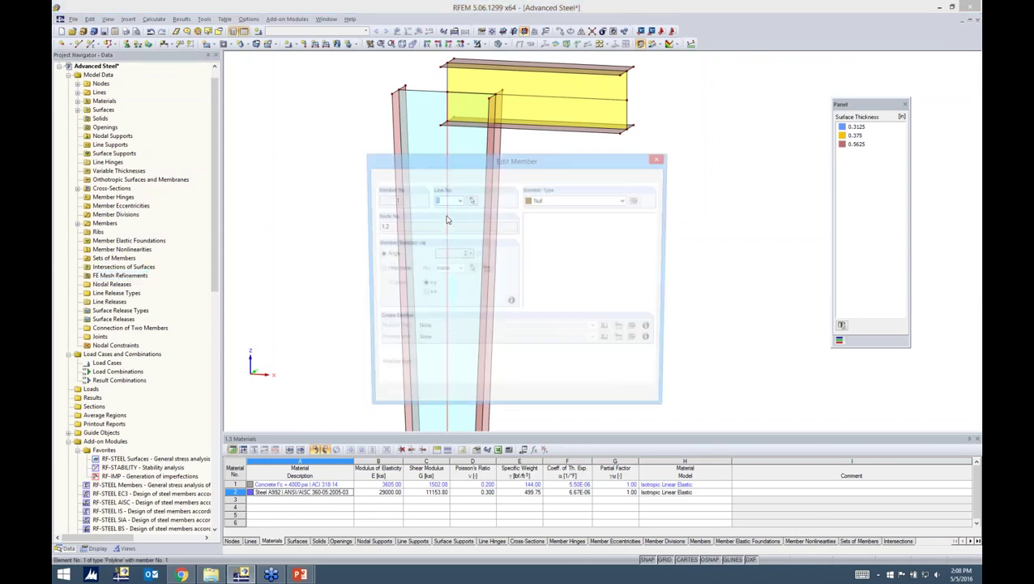
pyautogui.click(549, 202)
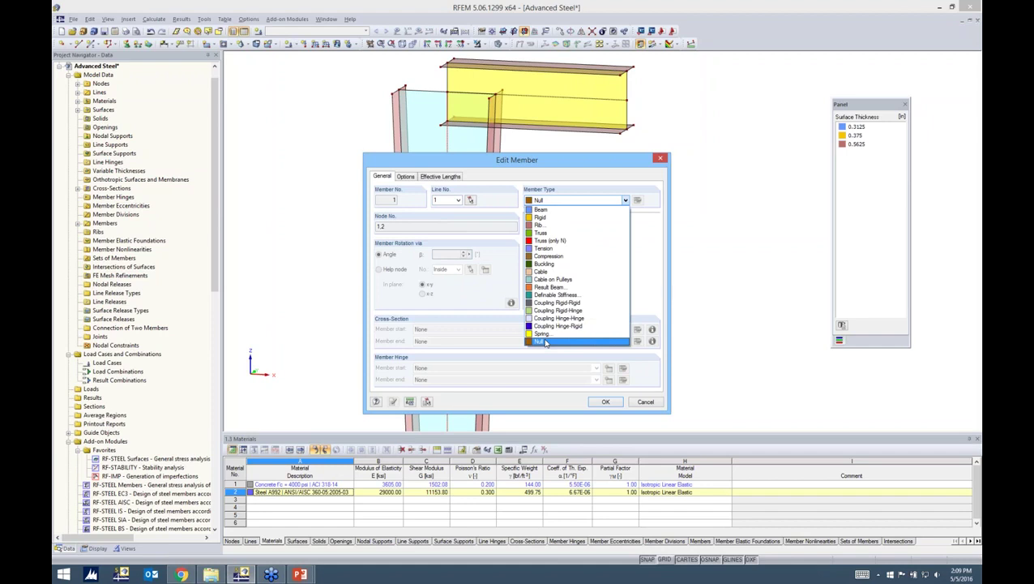
pyautogui.click(546, 343)
pyautogui.click(605, 402)
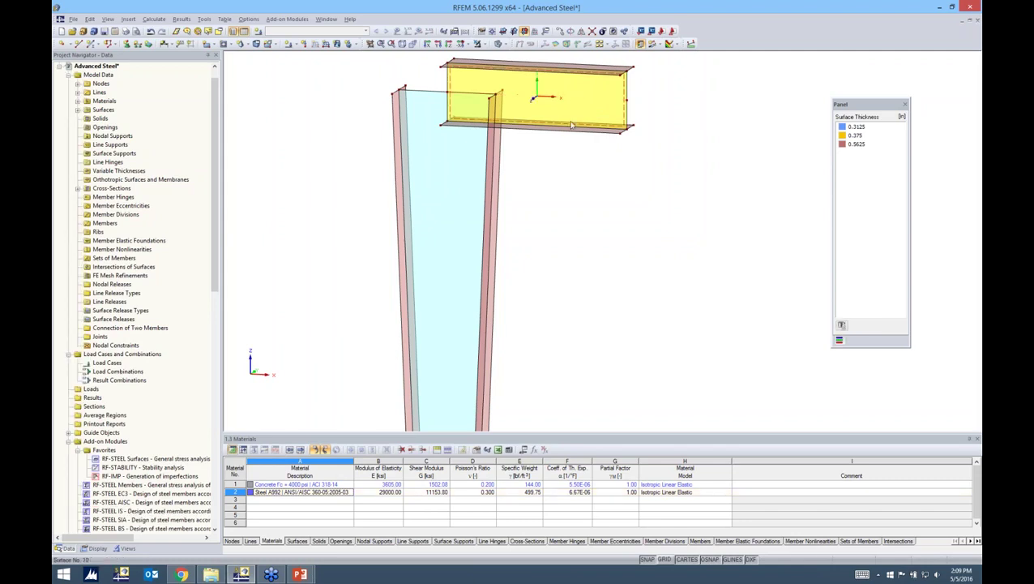
# Select the I-beam and drag its corner node onto the column's top node, aligning the tops.
pyautogui.keyDown('ctrl'); pyautogui.moveTo(570, 121); pyautogui.dragTo(621, 123, button='middle'); pyautogui.keyUp('ctrl')
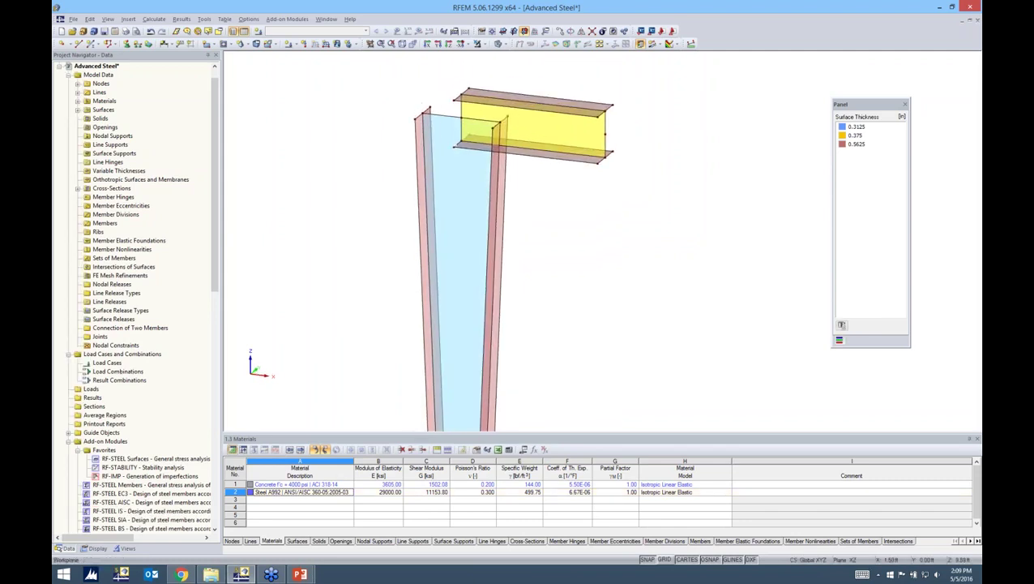
pyautogui.moveTo(541, 174); pyautogui.dragTo(502, 226, button='middle')
pyautogui.moveTo(622, 242); pyautogui.dragTo(532, 120)
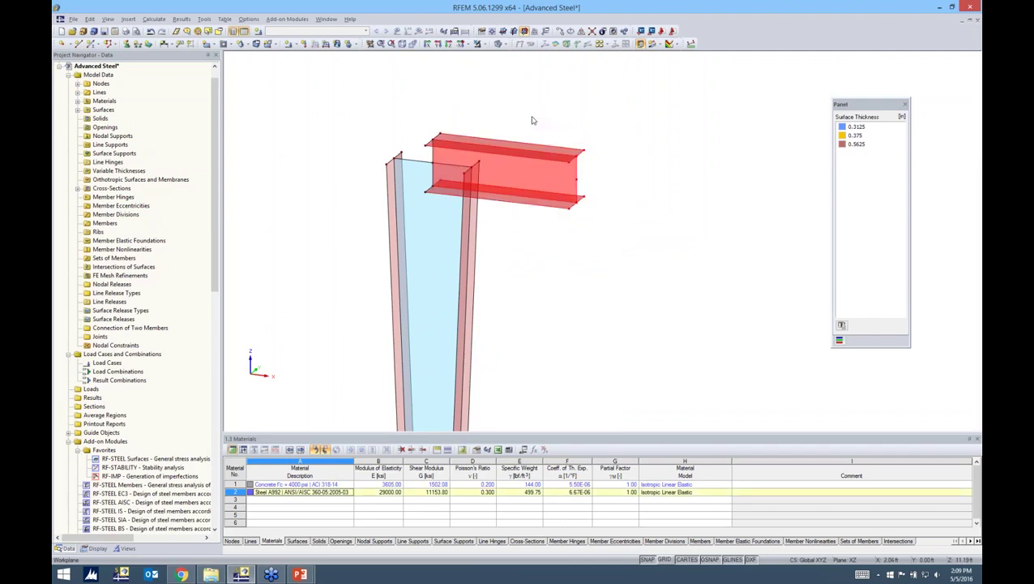
pyautogui.hotkey('ctrl', '2')
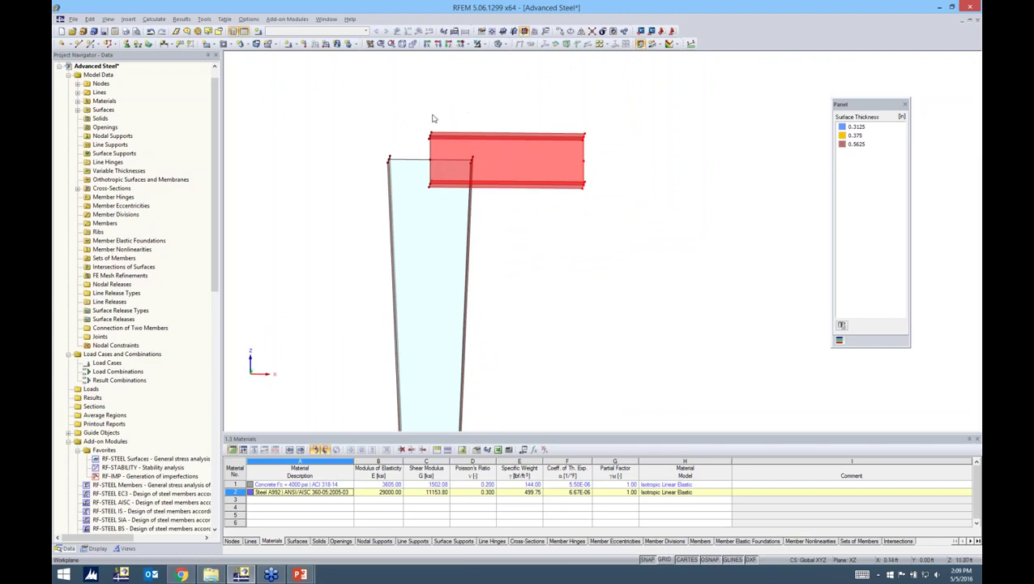
pyautogui.moveTo(411, 107); pyautogui.dragTo(458, 211)
pyautogui.hotkey('ctrl', '1')
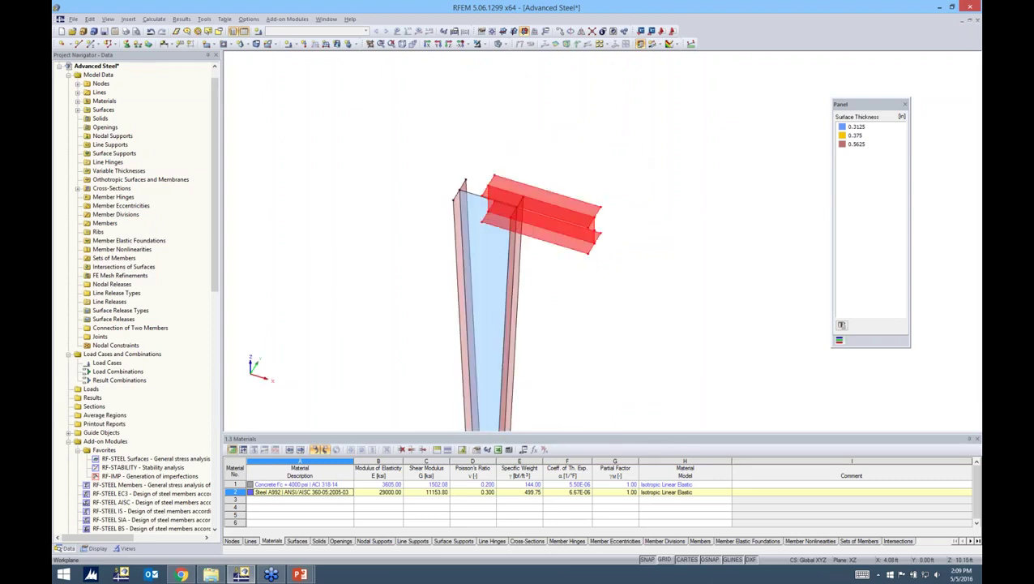
pyautogui.scroll(2, 580, 264)
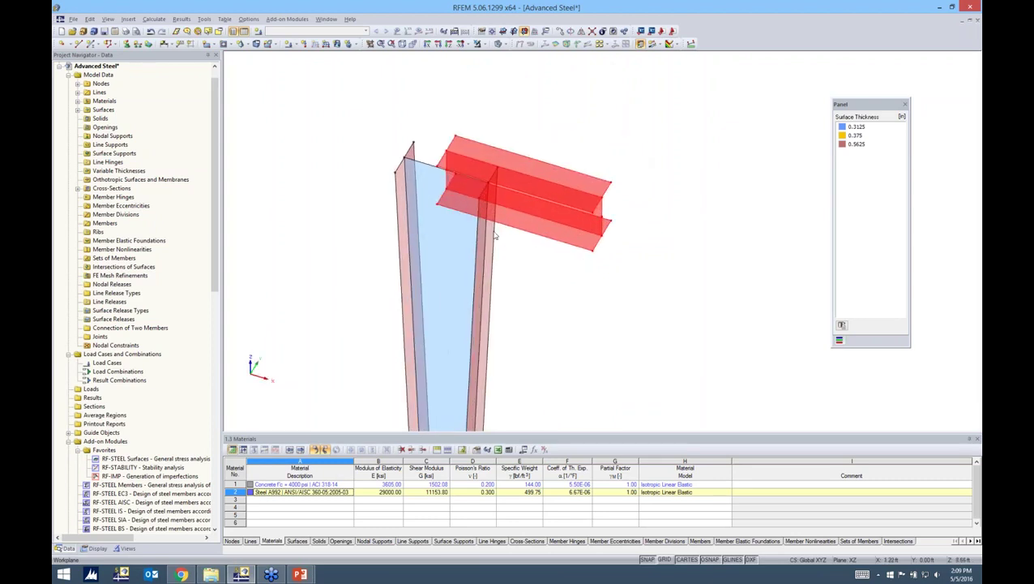
pyautogui.moveTo(532, 227); pyautogui.dragTo(500, 260, button='middle')
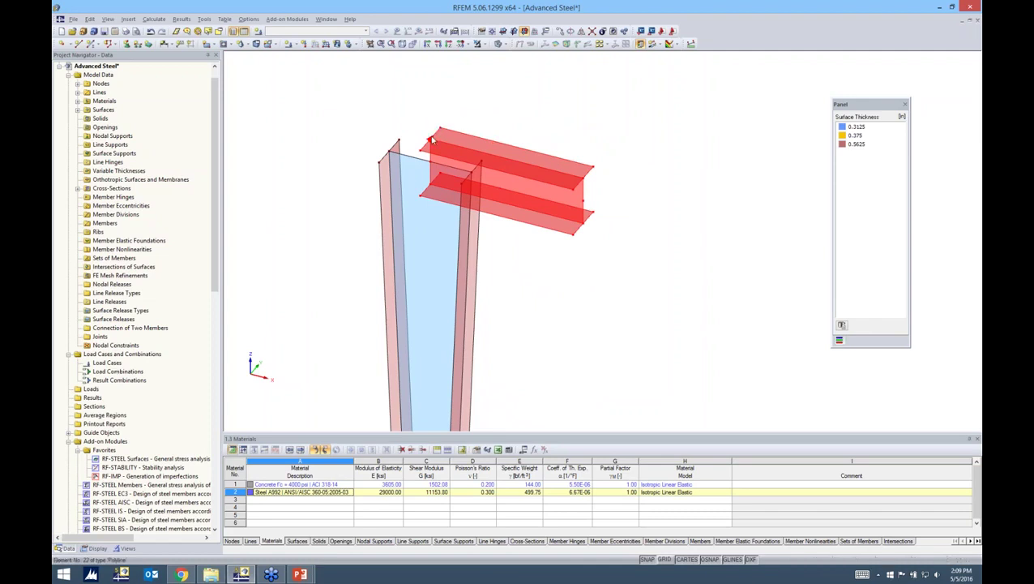
pyautogui.scroll(2, 432, 144)
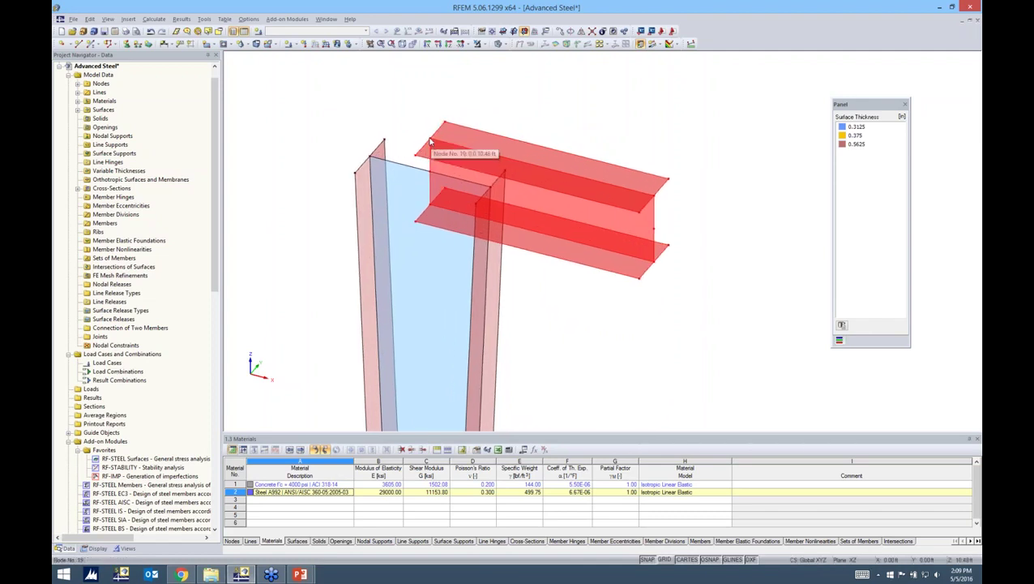
pyautogui.moveTo(445, 152); pyautogui.dragTo(492, 185)
pyautogui.keyDown('ctrl'); pyautogui.moveTo(683, 183); pyautogui.dragTo(664, 119, button='middle'); pyautogui.keyUp('ctrl')
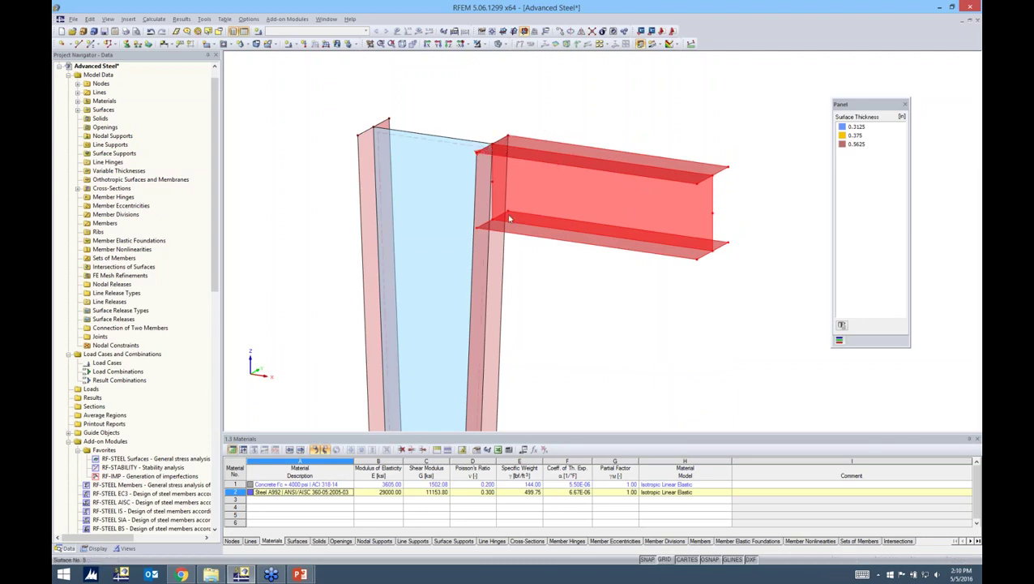
# Deselect the beam and bring up Create Node 'On Line' for the column's right edge line.
pyautogui.press('Escape')
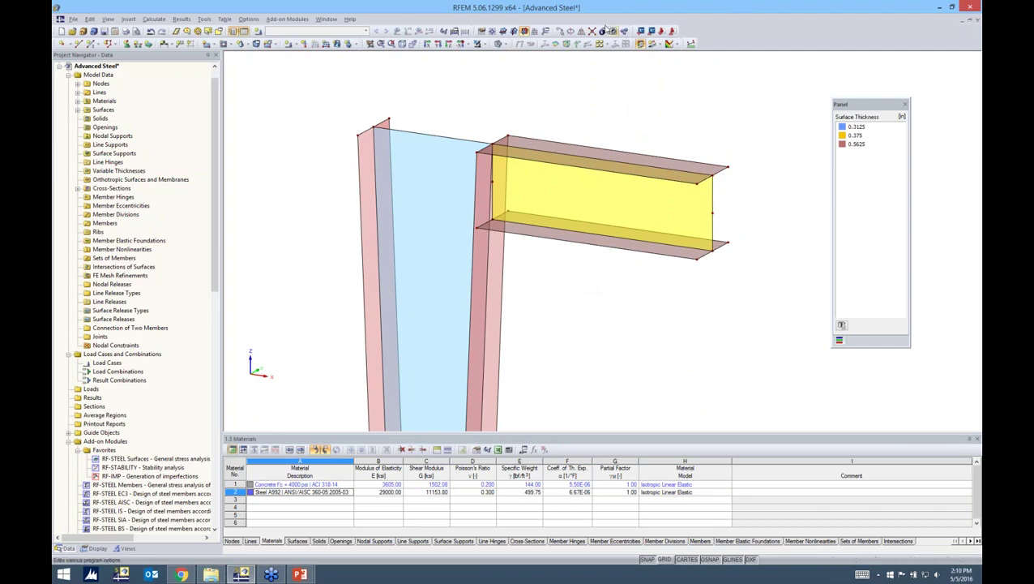
pyautogui.keyDown('ctrl'); pyautogui.moveTo(619, 295); pyautogui.dragTo(649, 234, button='middle'); pyautogui.keyUp('ctrl')
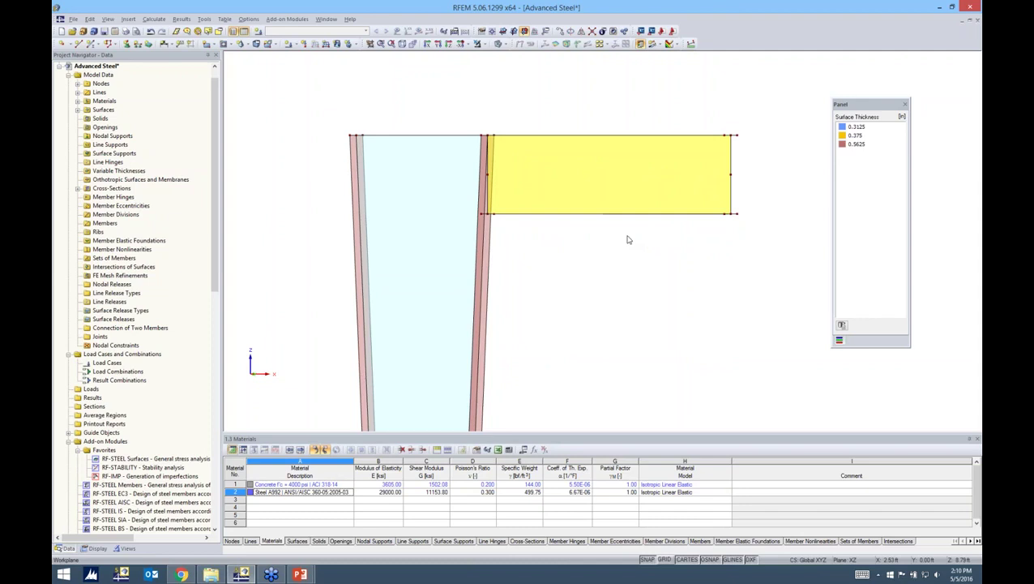
pyautogui.scroll(-1, 620, 250)
pyautogui.scroll(-1, 609, 260)
pyautogui.keyDown('ctrl'); pyautogui.moveTo(609, 260); pyautogui.dragTo(581, 278, button='middle'); pyautogui.keyUp('ctrl')
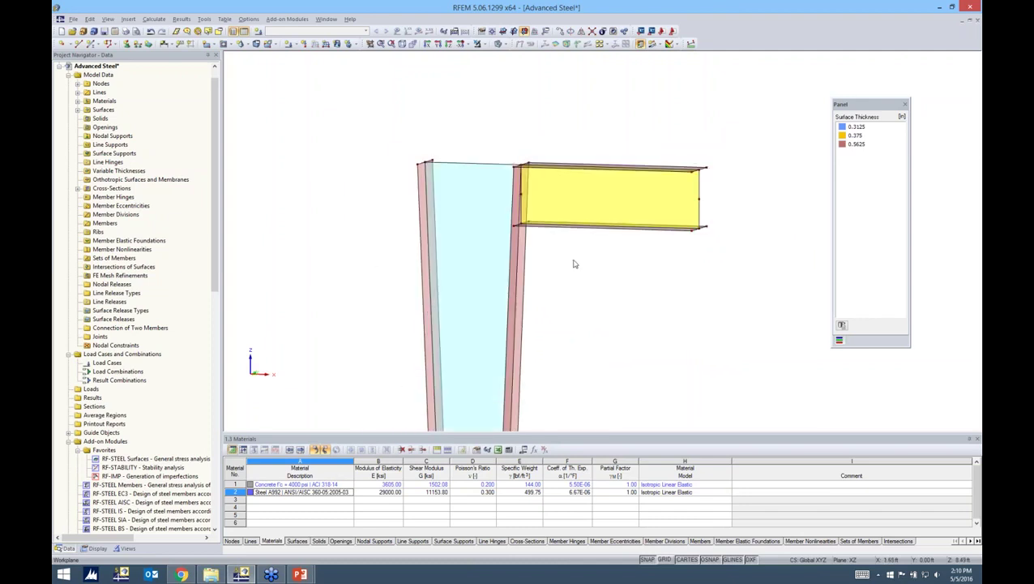
pyautogui.moveTo(552, 273); pyautogui.dragTo(476, 218, button='middle')
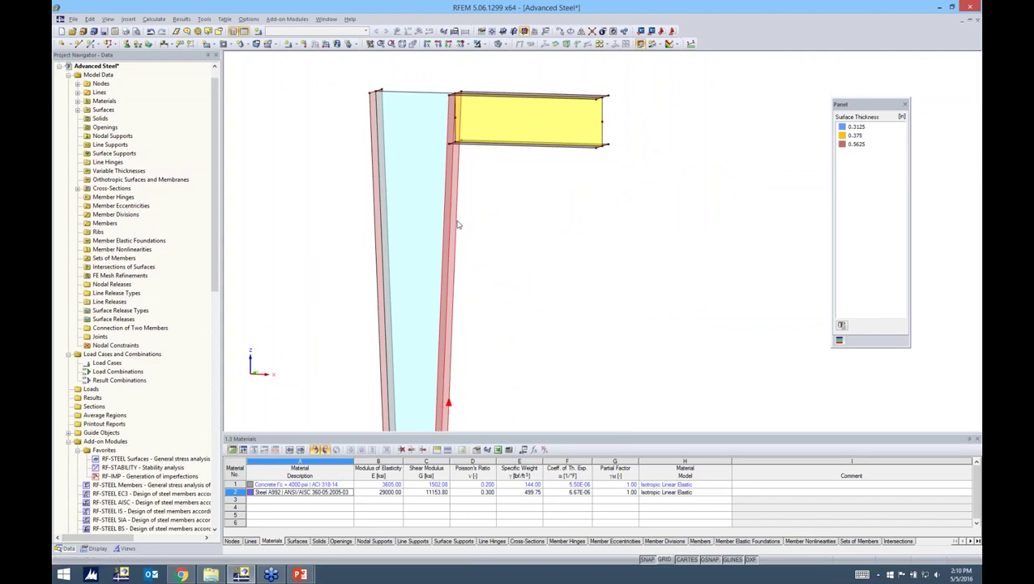
pyautogui.rightClick(458, 225)
pyautogui.moveTo(485, 276)
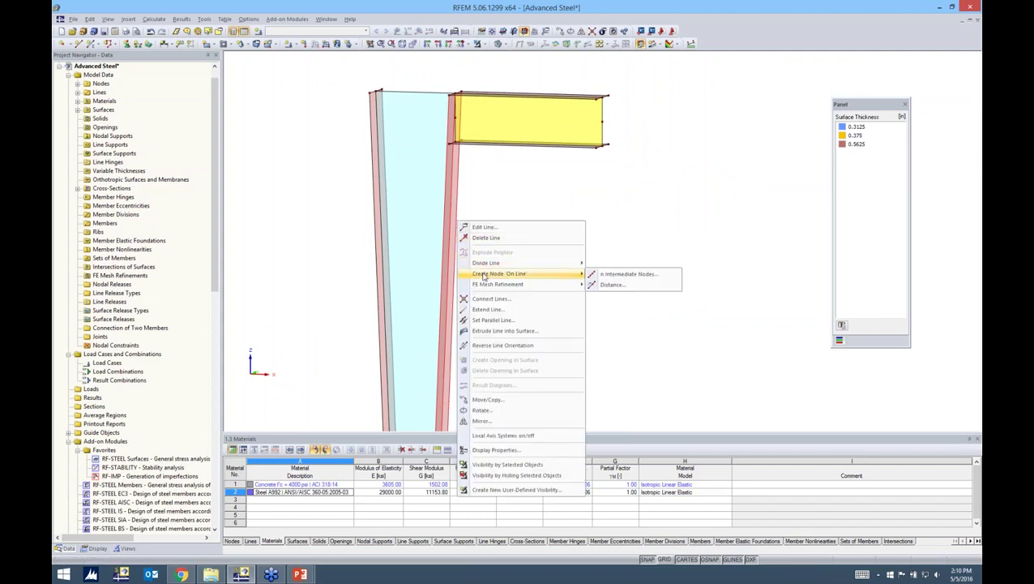
# Create nodes on column lines 9, 10 and 12 at 1.5 ft from the line end.
pyautogui.click(612, 283)
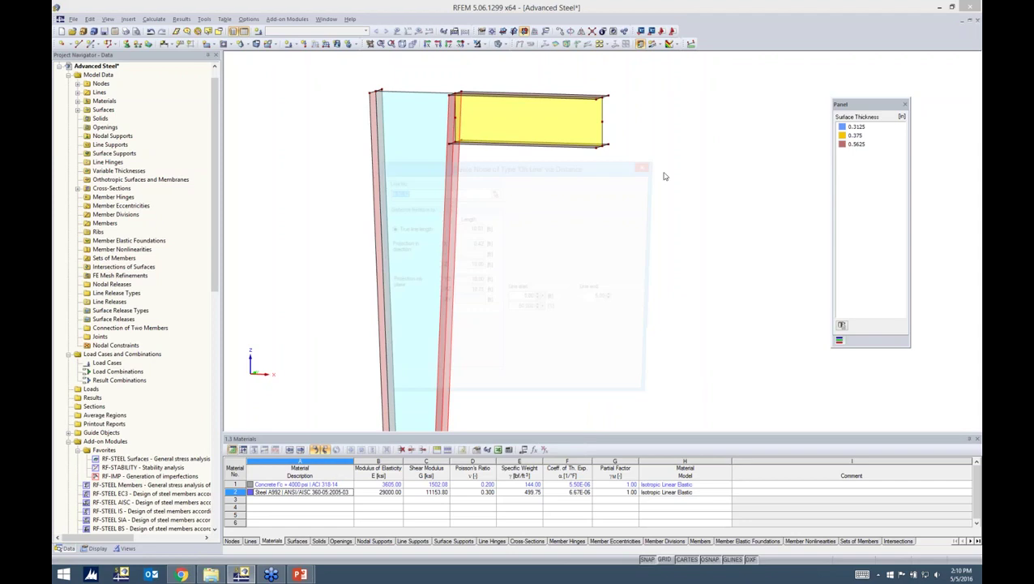
pyautogui.moveTo(567, 172); pyautogui.dragTo(686, 176)
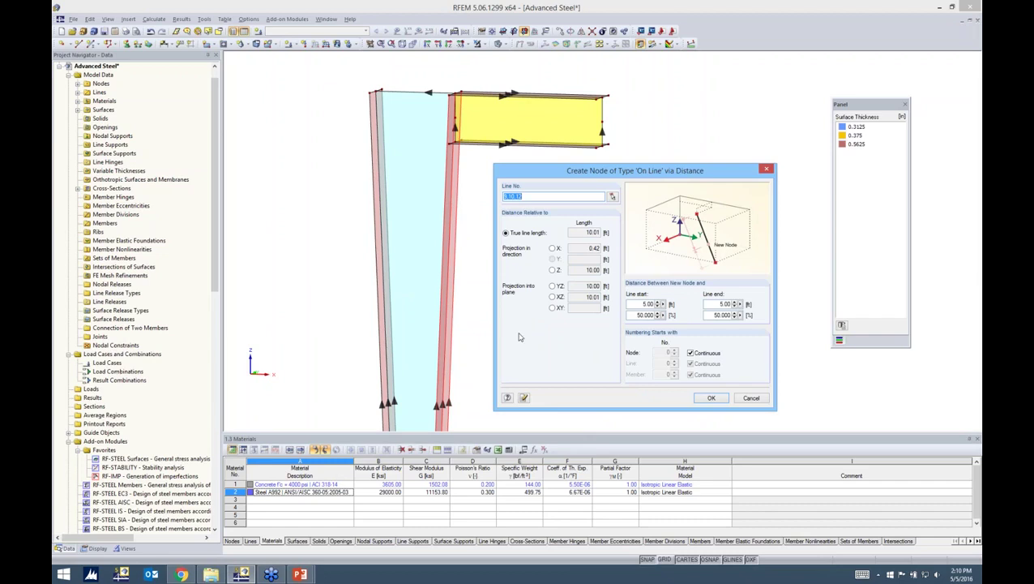
pyautogui.doubleClick(711, 305)
pyautogui.write('1.5')
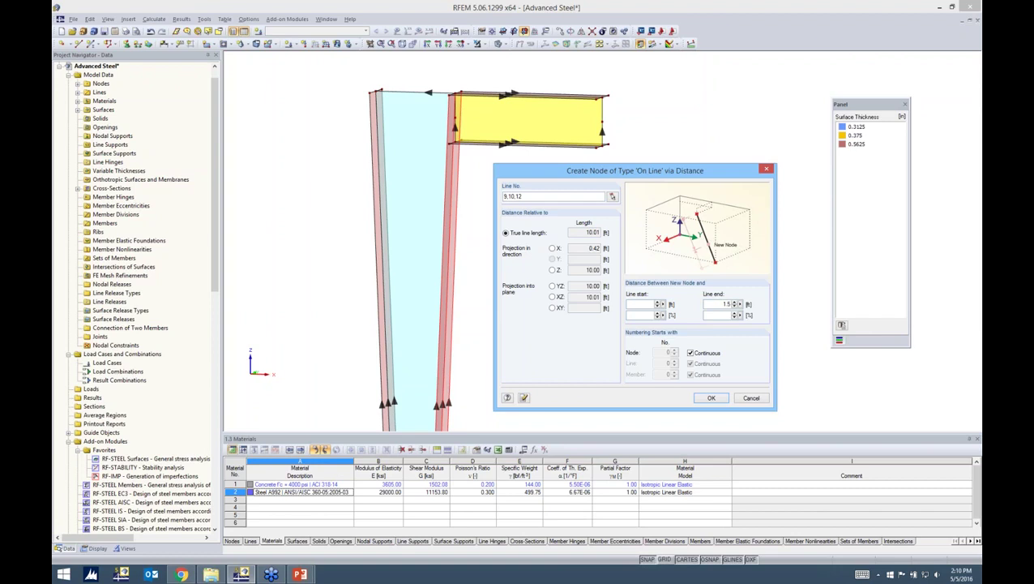
pyautogui.press('Return')
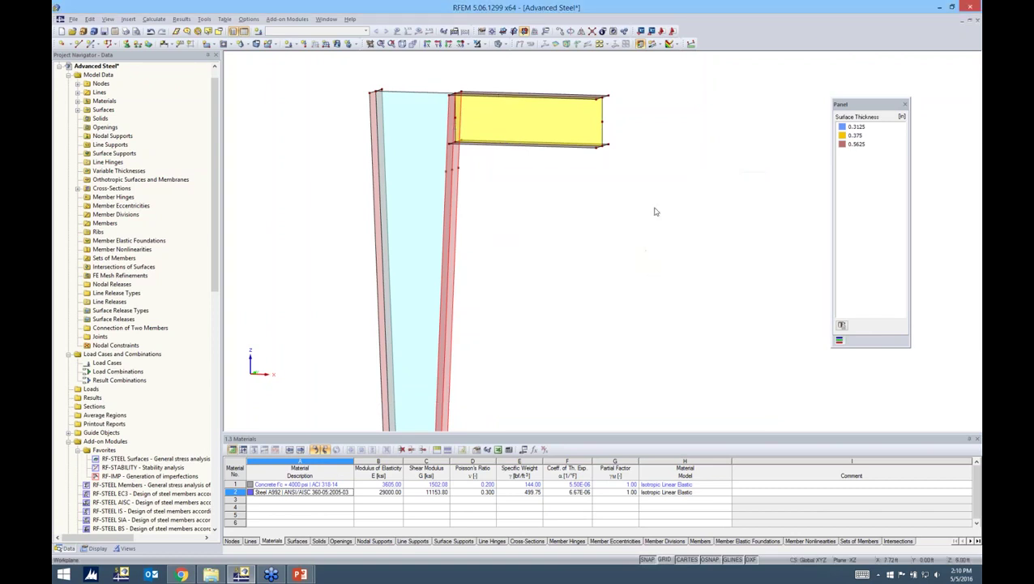
# Drag the beam's corner node down to the new node 1.5 ft below the column top.
pyautogui.scroll(1, 474, 130)
pyautogui.scroll(2, 475, 129)
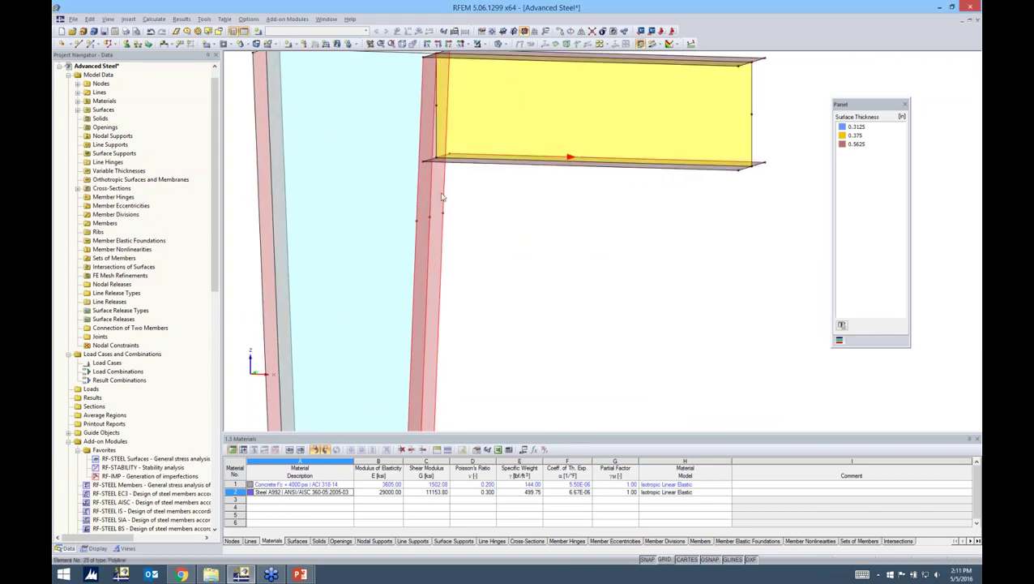
pyautogui.keyDown('ctrl'); pyautogui.moveTo(495, 196); pyautogui.dragTo(480, 241, button='middle'); pyautogui.keyUp('ctrl')
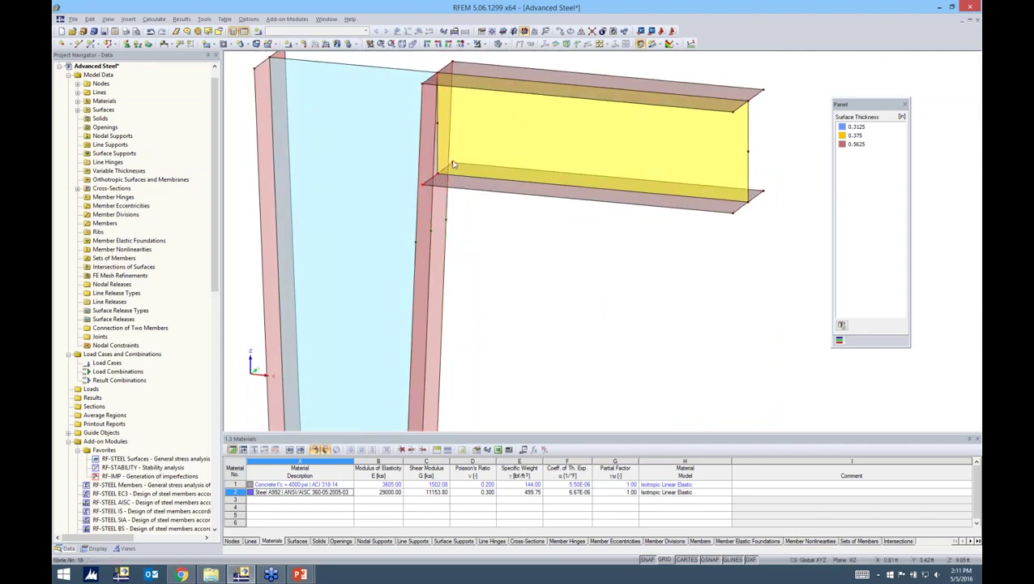
pyautogui.scroll(2, 442, 177)
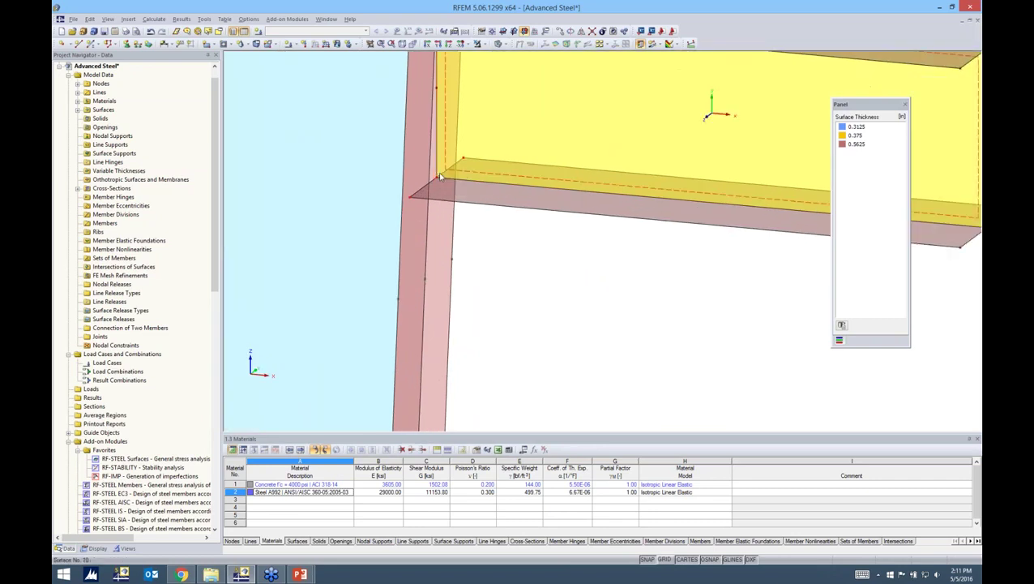
pyautogui.moveTo(413, 198); pyautogui.dragTo(396, 296)
pyautogui.scroll(-3, 663, 258)
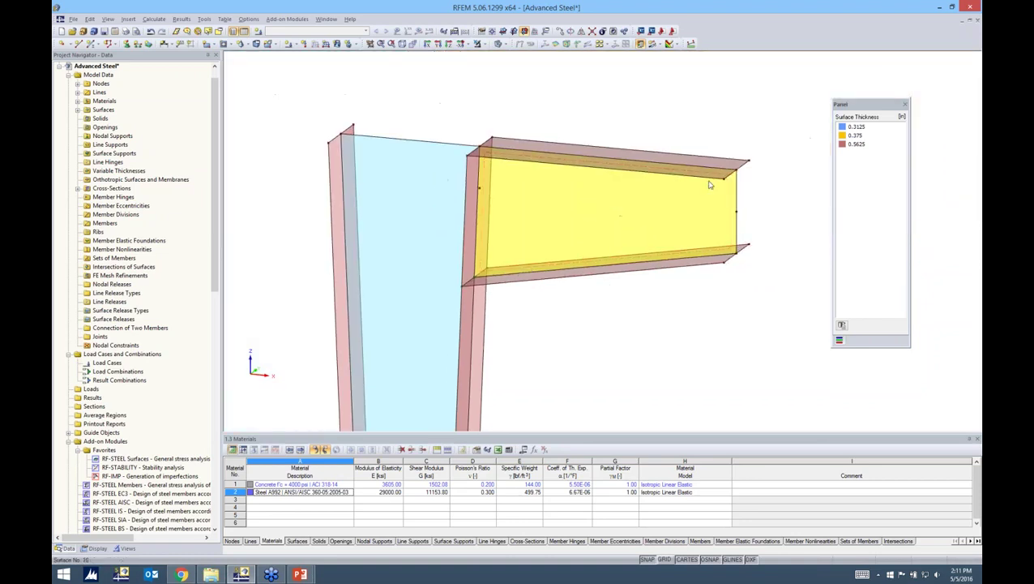
pyautogui.keyDown('ctrl'); pyautogui.moveTo(577, 346); pyautogui.dragTo(517, 200, button='middle'); pyautogui.keyUp('ctrl')
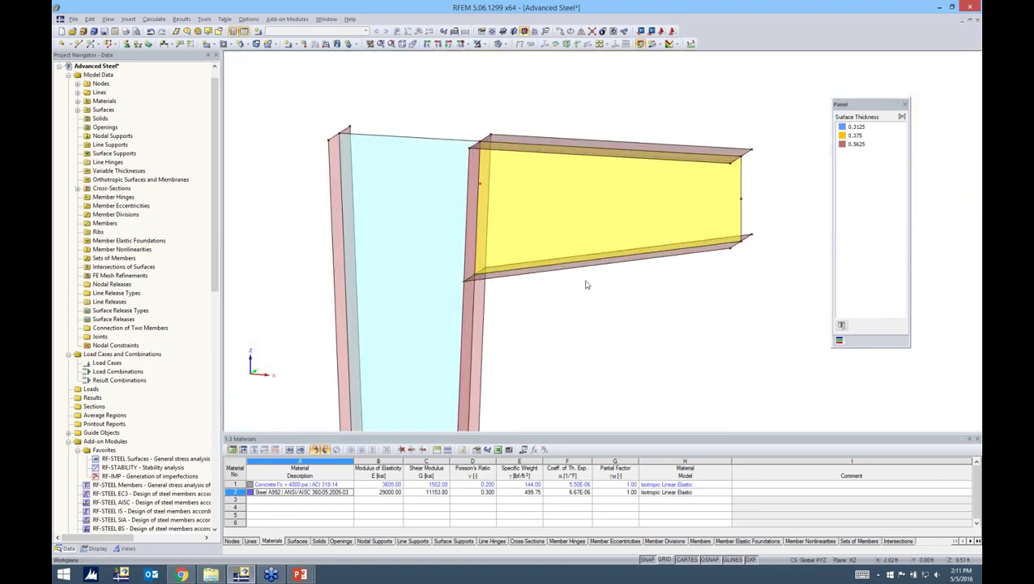
pyautogui.scroll(-3, 590, 283)
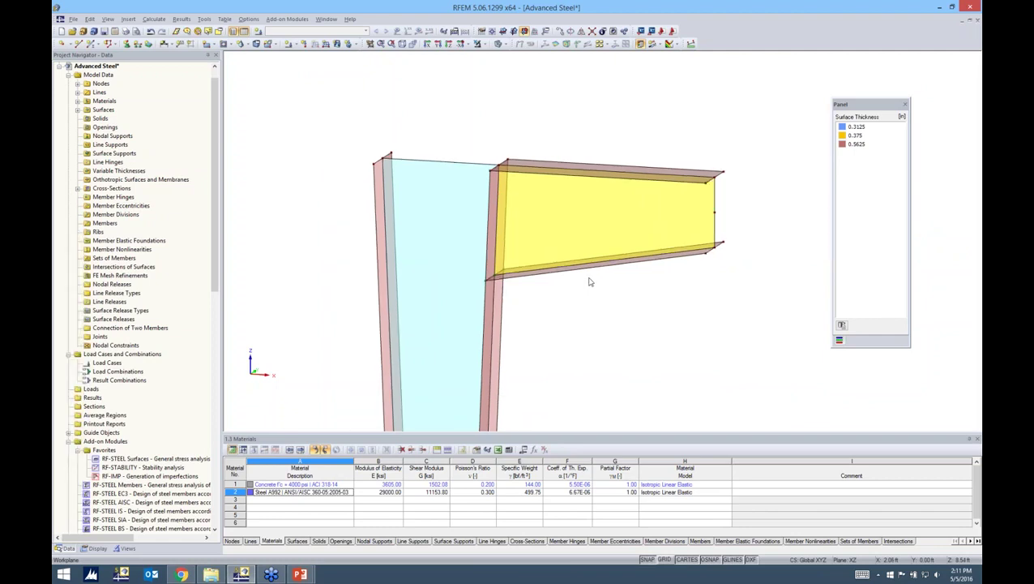
pyautogui.moveTo(590, 283)
pyautogui.keyDown('ctrl'); pyautogui.mouseDown(button='middle')
pyautogui.moveTo(568, 296)
pyautogui.moveTo(603, 299)
pyautogui.mouseUp(button='middle'); pyautogui.keyUp('ctrl')
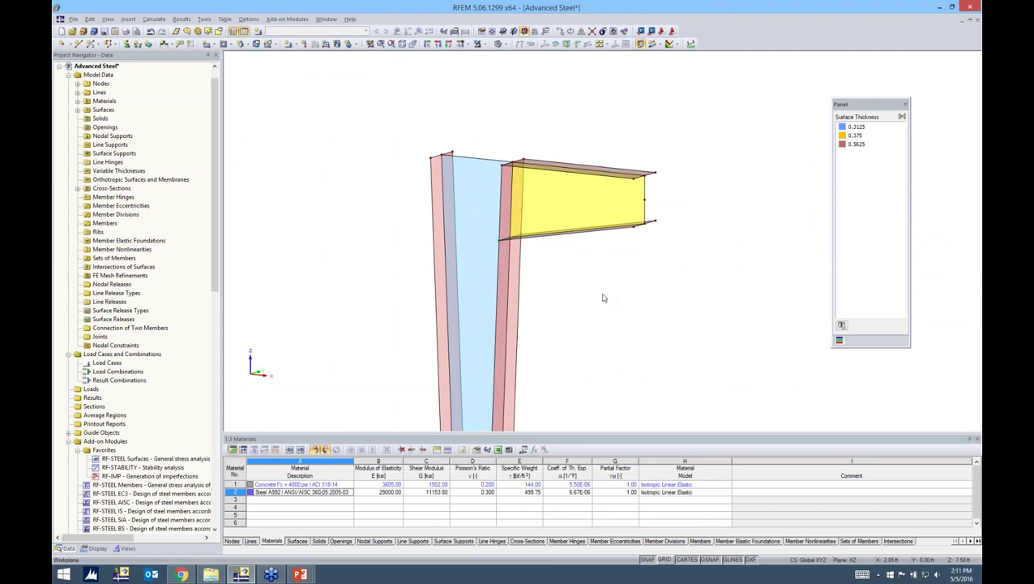
pyautogui.click(472, 181)
pyautogui.rightClick(473, 181)
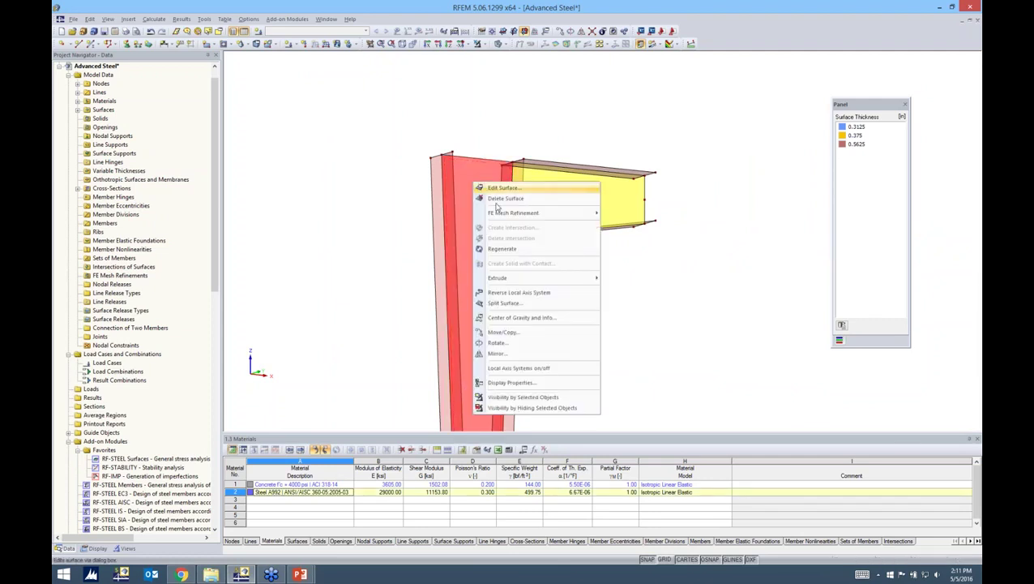
pyautogui.click(504, 369)
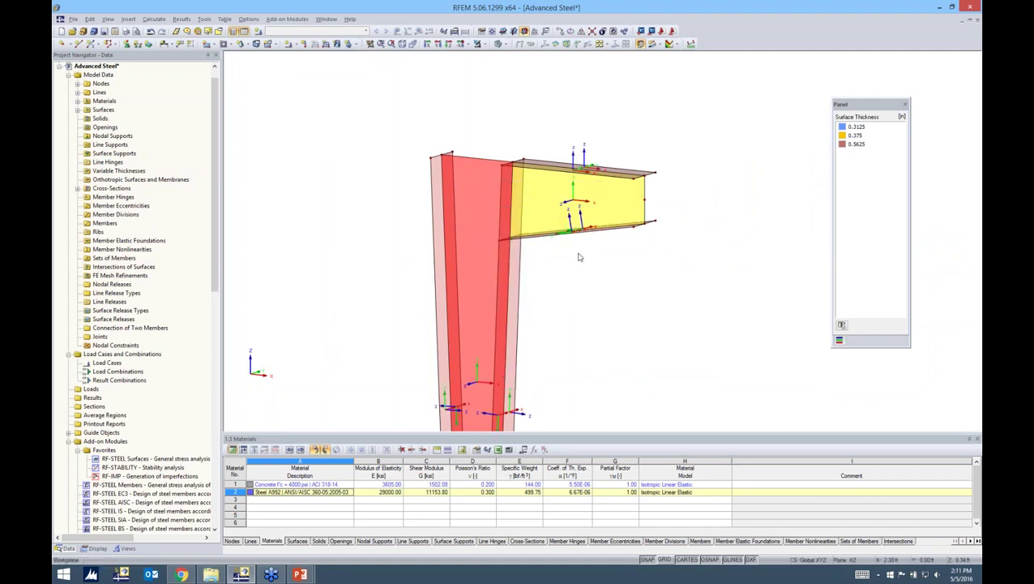
pyautogui.scroll(-1, 578, 254)
pyautogui.moveTo(573, 254); pyautogui.dragTo(554, 162, button='middle')
pyautogui.scroll(-1, 556, 169)
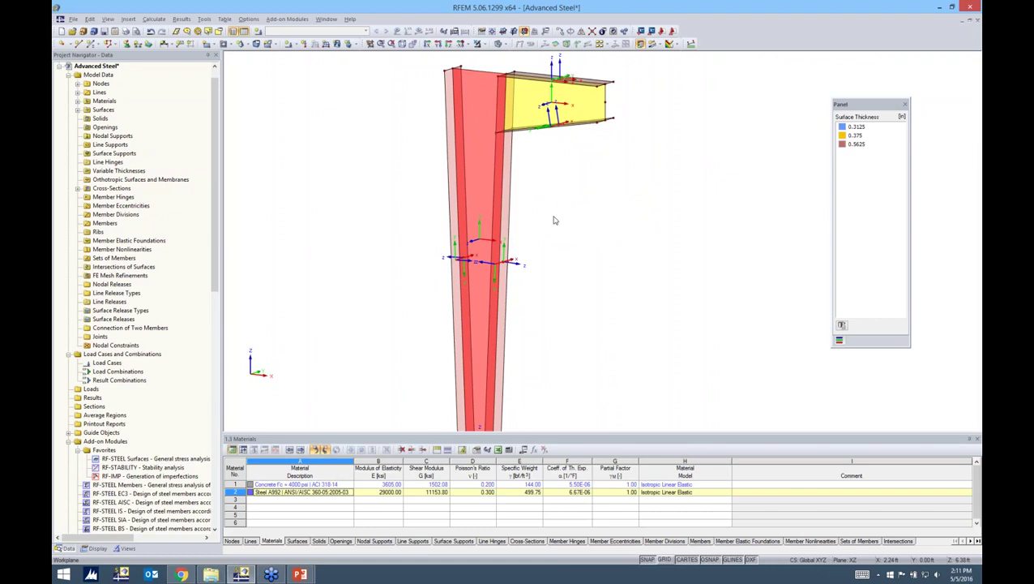
pyautogui.keyDown('ctrl'); pyautogui.moveTo(555, 220); pyautogui.dragTo(532, 263, button='middle'); pyautogui.keyUp('ctrl')
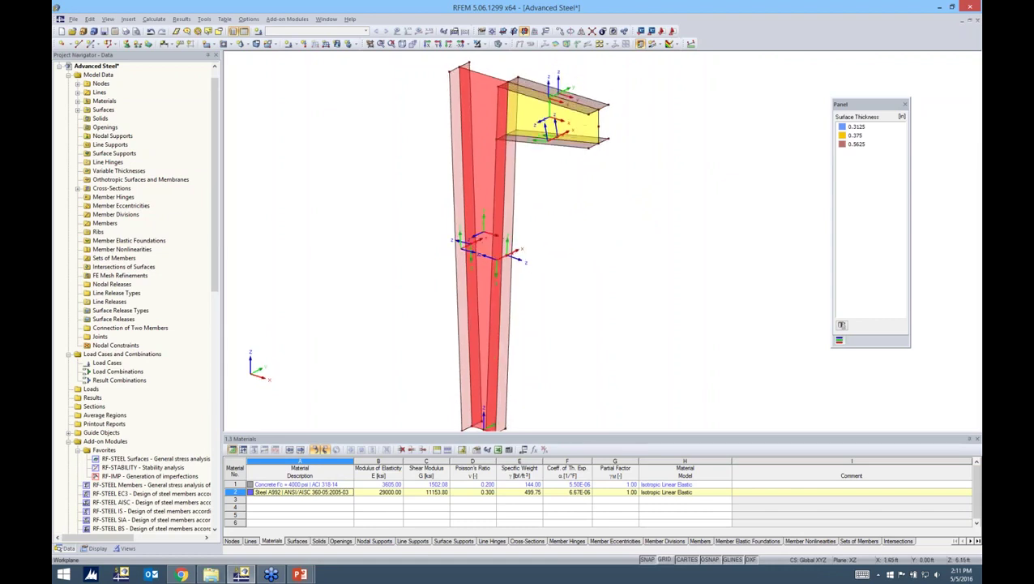
pyautogui.keyDown('ctrl'); pyautogui.moveTo(552, 210); pyautogui.dragTo(531, 251, button='middle'); pyautogui.keyUp('ctrl')
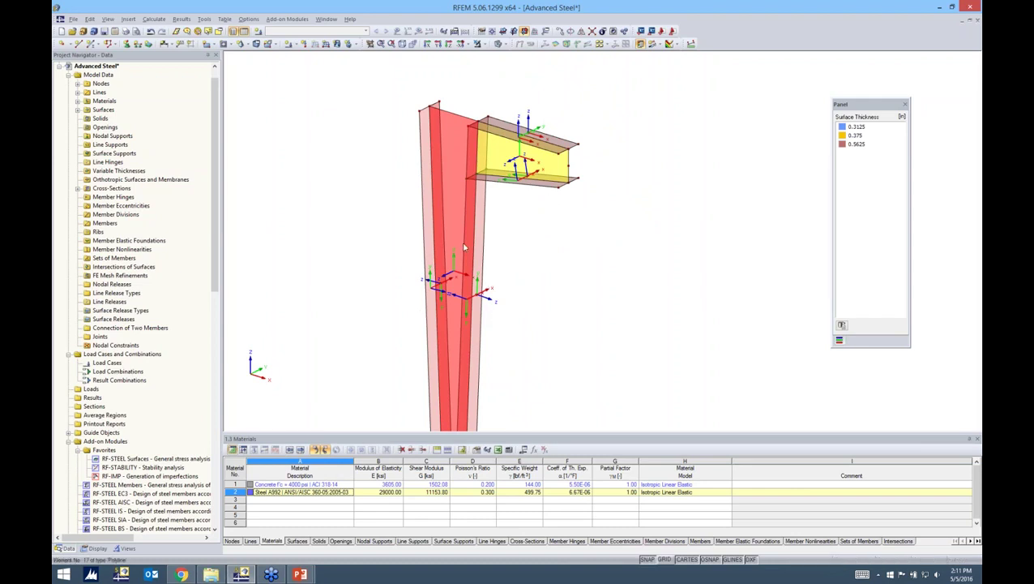
pyautogui.scroll(3, 531, 310)
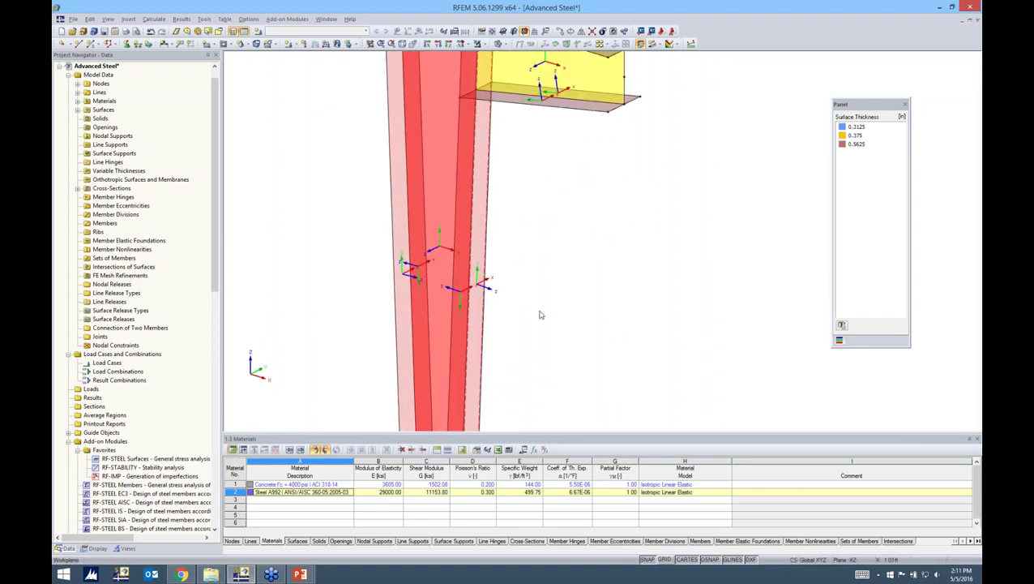
pyautogui.scroll(2, 470, 312)
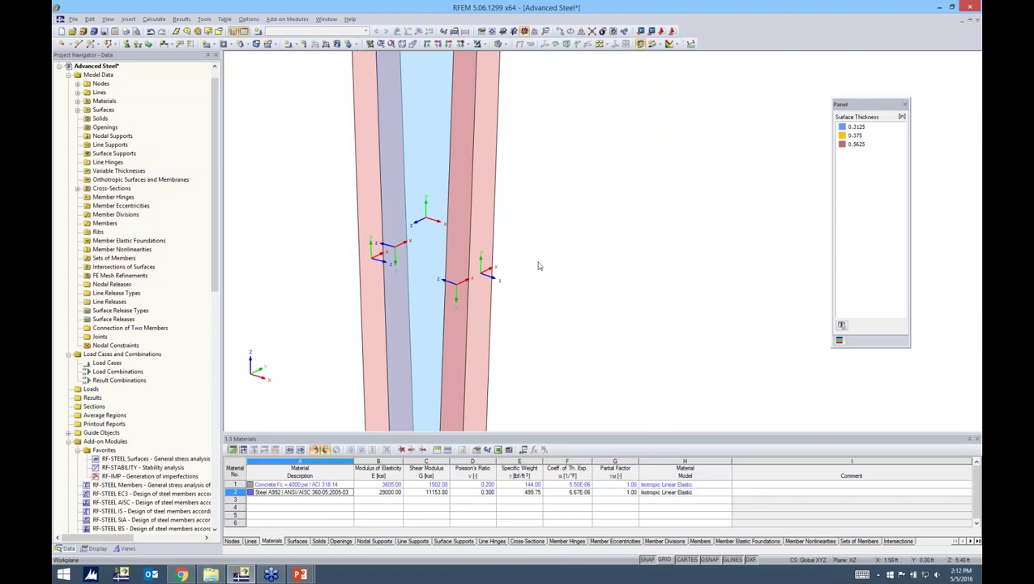
# Reverse the local axis system of the column's right flange surface.
pyautogui.click(456, 259)
pyautogui.click(455, 293)
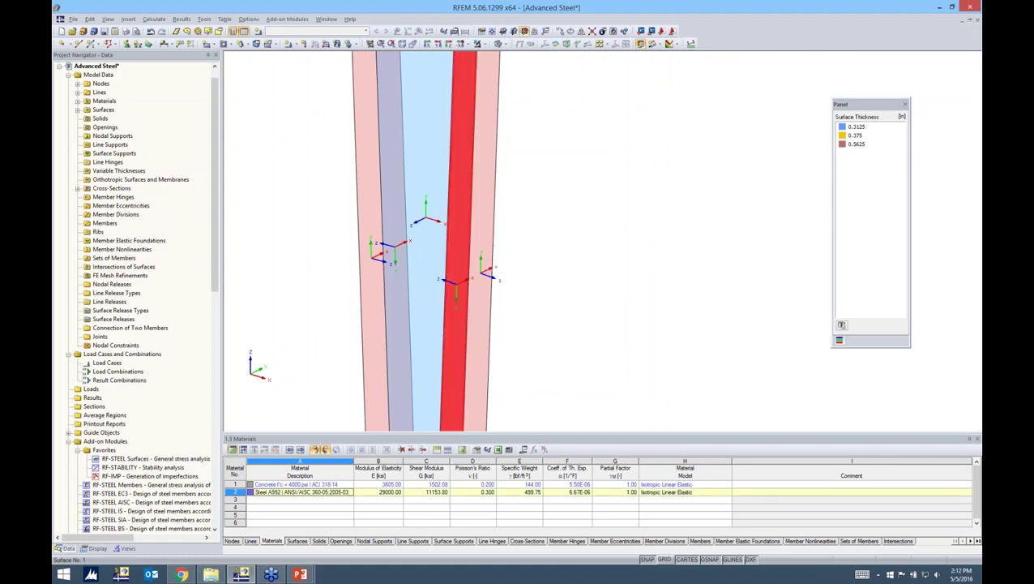
pyautogui.rightClick(459, 255)
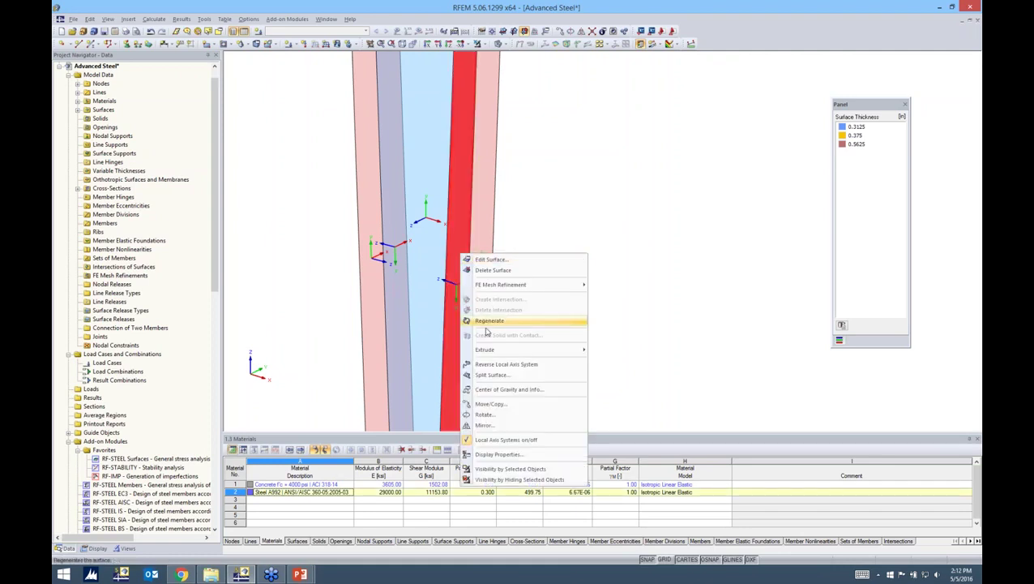
pyautogui.click(494, 367)
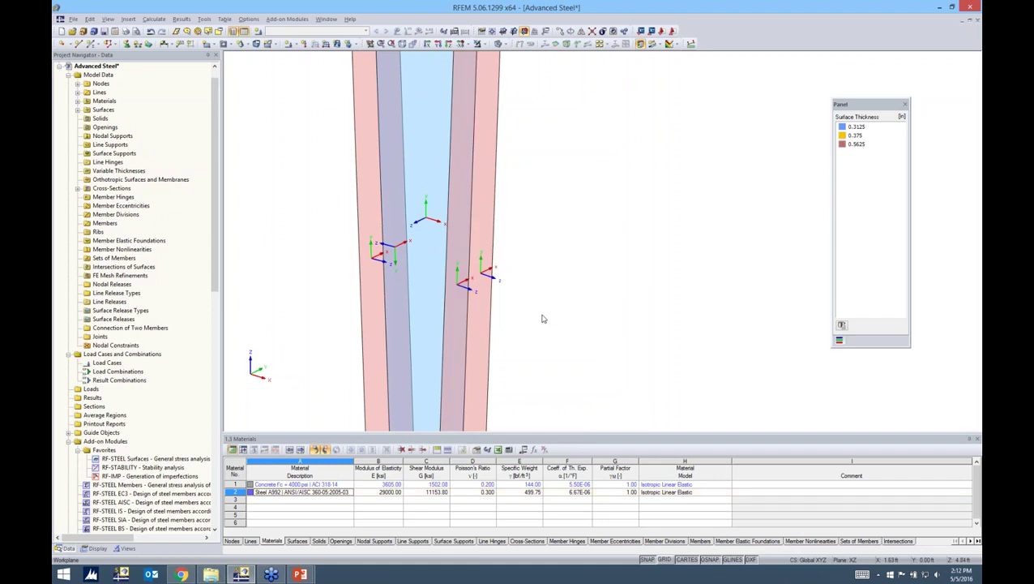
pyautogui.scroll(4, 482, 299)
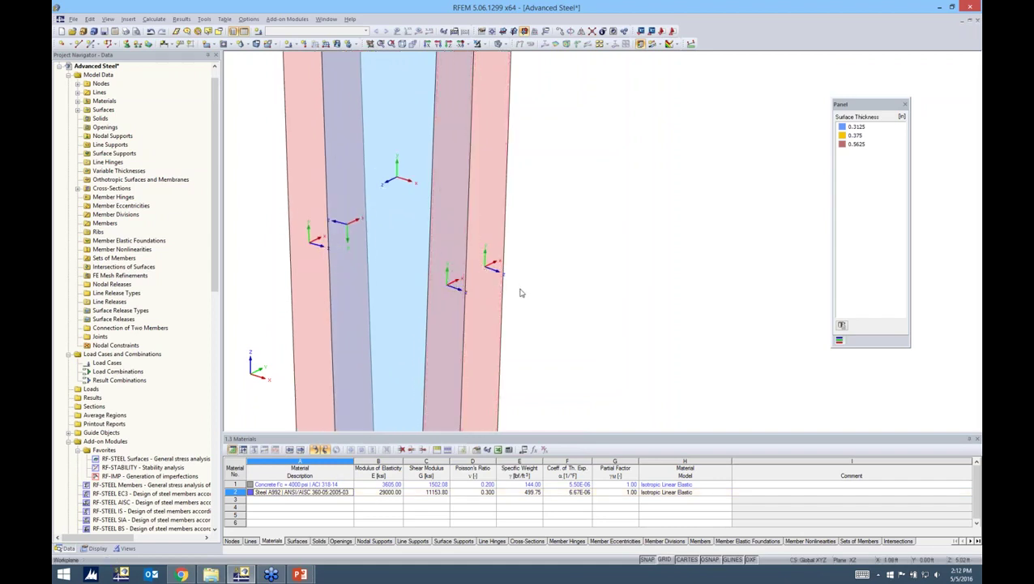
pyautogui.keyDown('ctrl'); pyautogui.moveTo(496, 286); pyautogui.dragTo(729, 284, button='middle'); pyautogui.keyUp('ctrl')
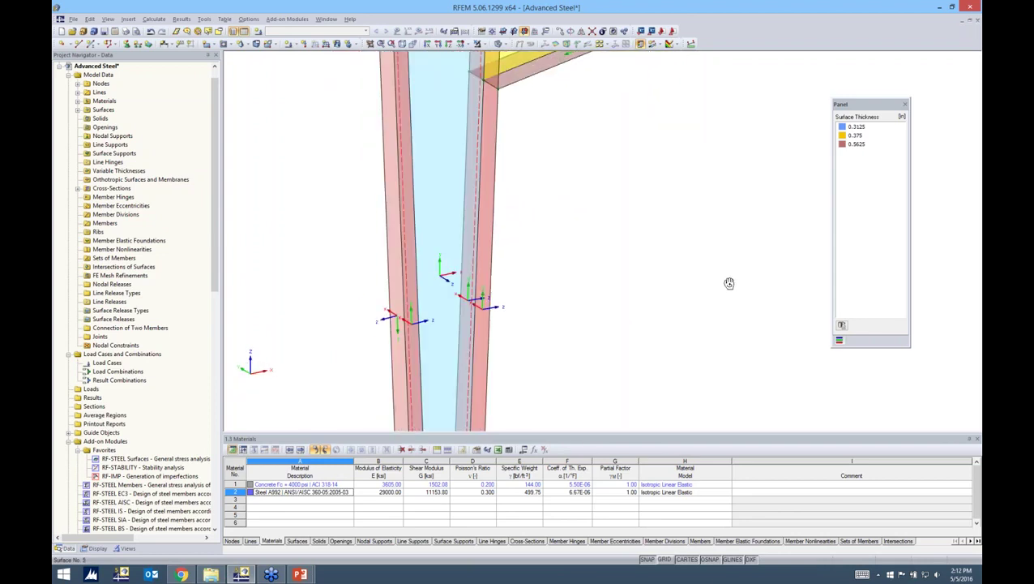
# Reverse the left flange surface's local axes and orbit to check column and beam.
pyautogui.rightClick(400, 301)
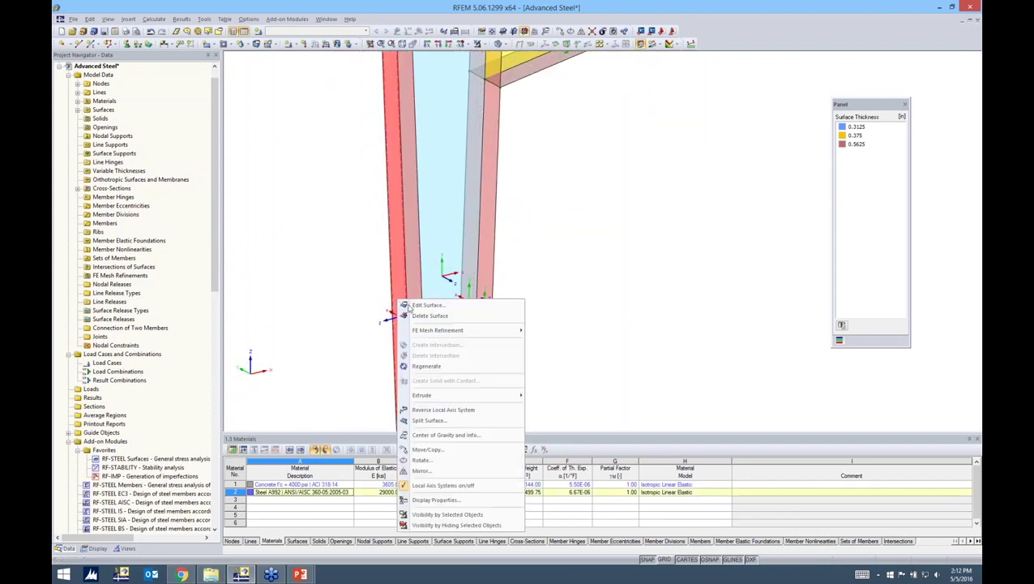
pyautogui.click(420, 409)
pyautogui.keyDown('ctrl'); pyautogui.moveTo(550, 278); pyautogui.dragTo(324, 322, button='middle'); pyautogui.keyUp('ctrl')
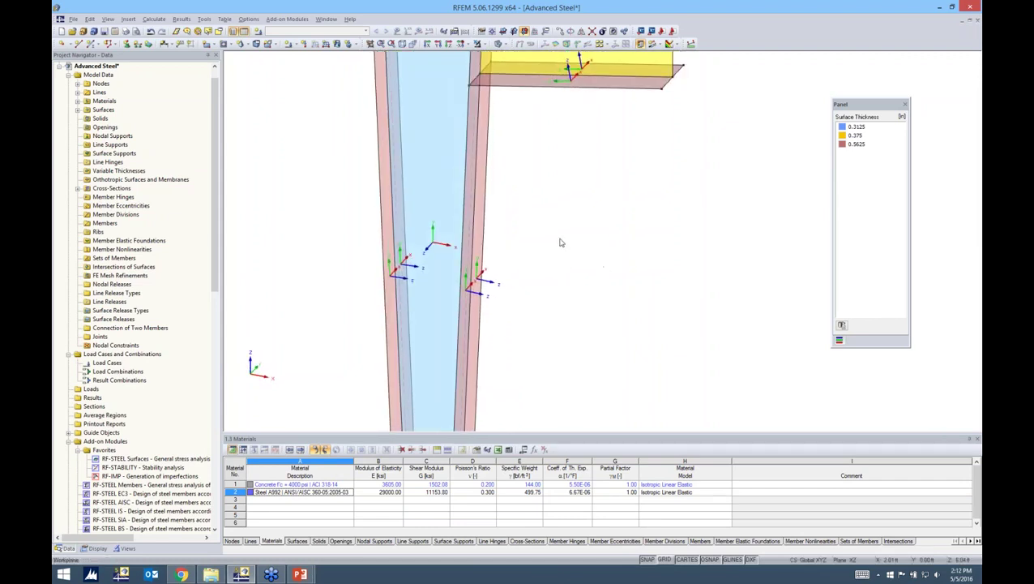
pyautogui.keyDown('ctrl'); pyautogui.moveTo(547, 228); pyautogui.dragTo(567, 201, button='middle'); pyautogui.keyUp('ctrl')
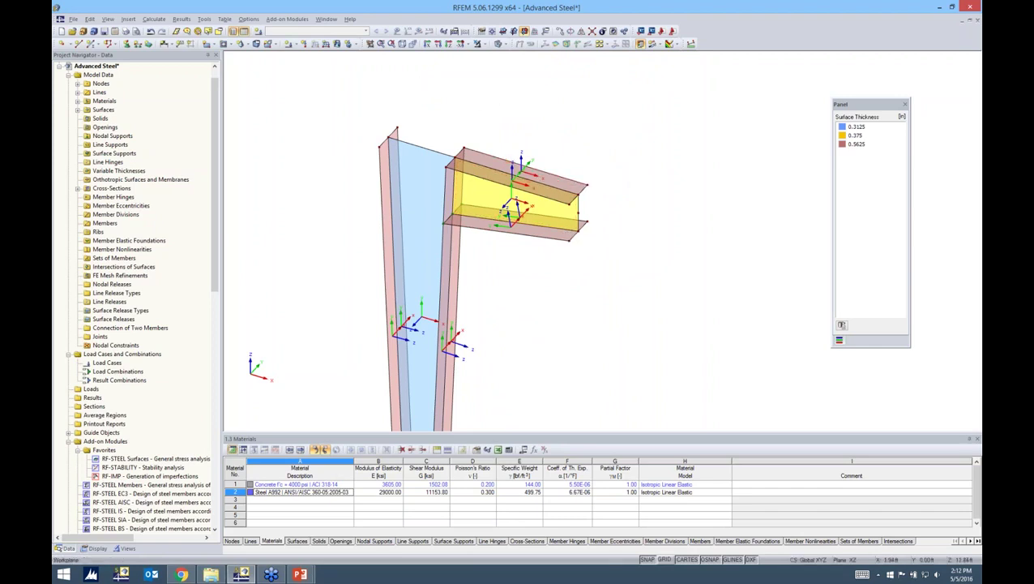
pyautogui.keyDown('ctrl'); pyautogui.moveTo(474, 110); pyautogui.dragTo(454, 122, button='middle'); pyautogui.keyUp('ctrl')
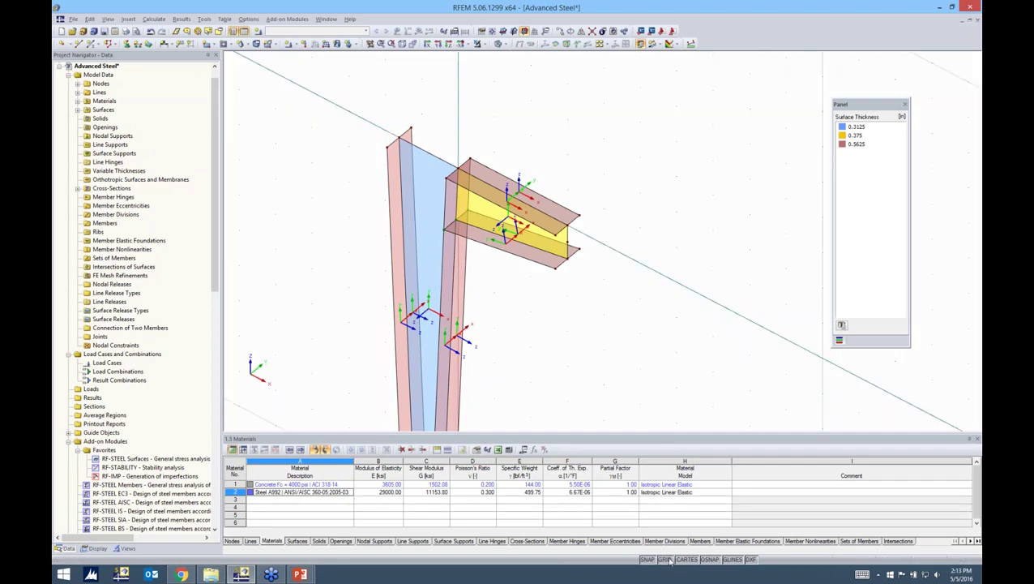
# Make XZ the work plane with its origin at a column node, then list New Surface shapes.
pyautogui.click(502, 31)
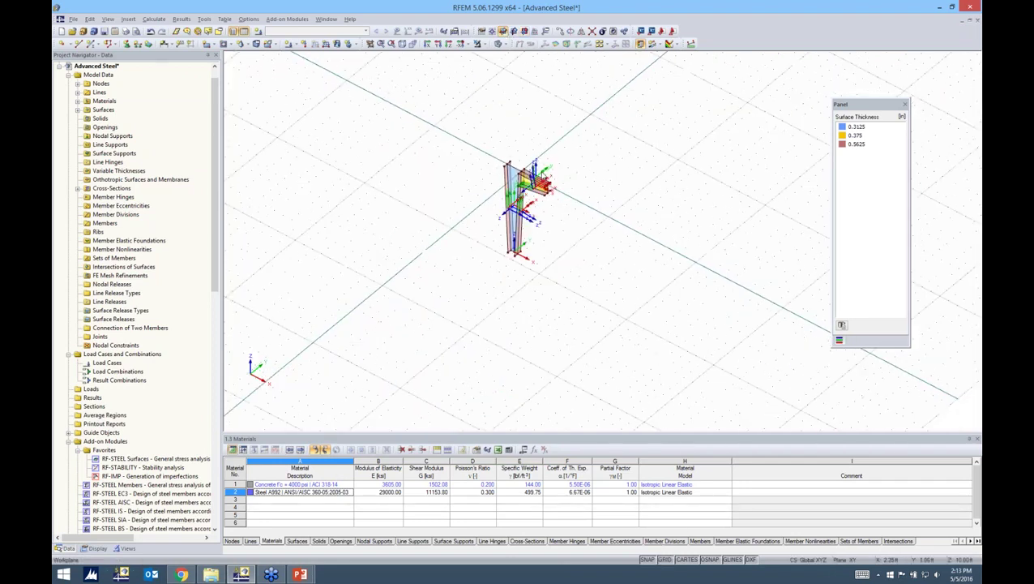
pyautogui.scroll(5, 544, 168)
pyautogui.moveTo(544, 162); pyautogui.dragTo(580, 175, button='middle')
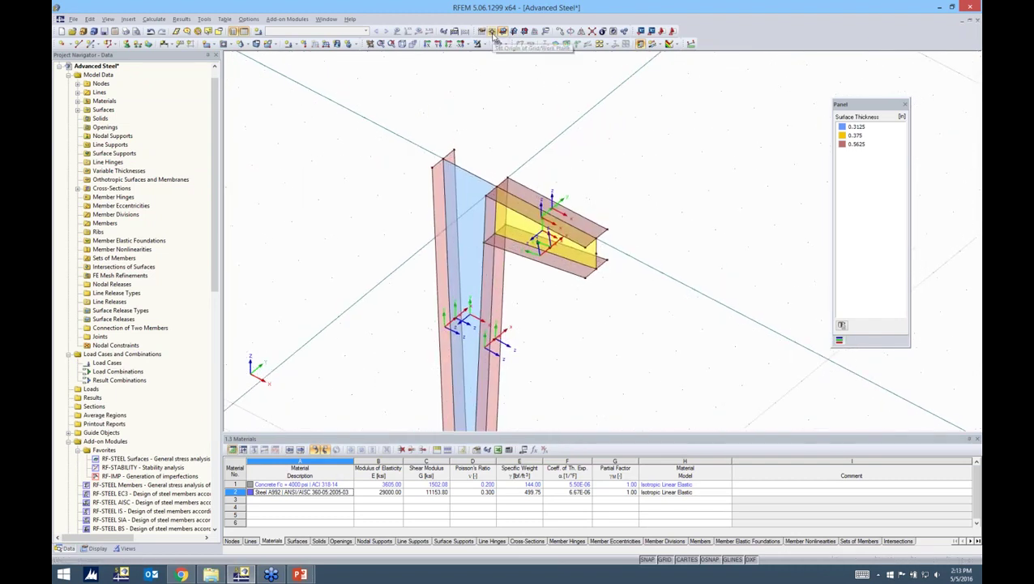
pyautogui.click(492, 31)
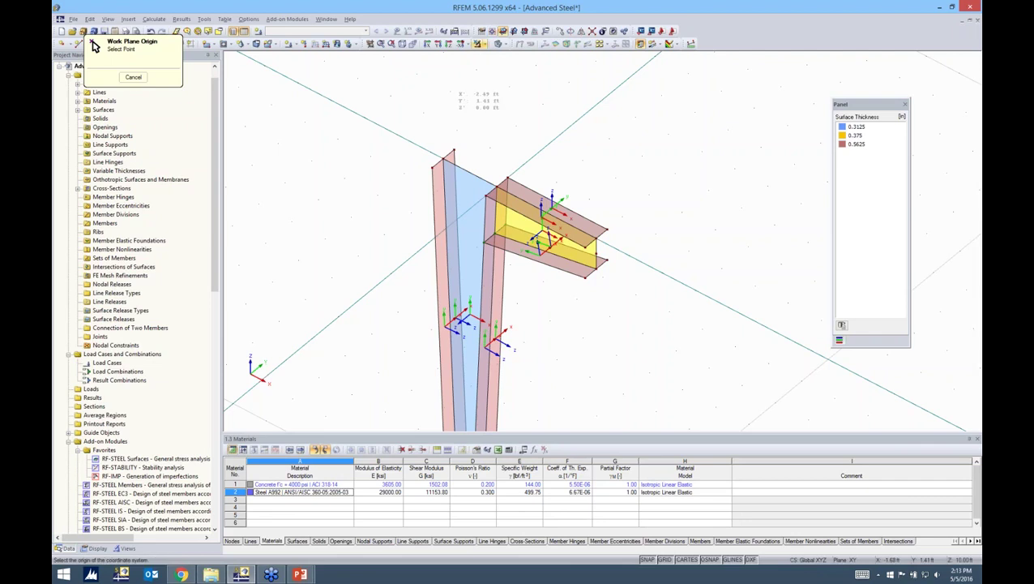
pyautogui.click(430, 167)
pyautogui.scroll(5, 444, 162)
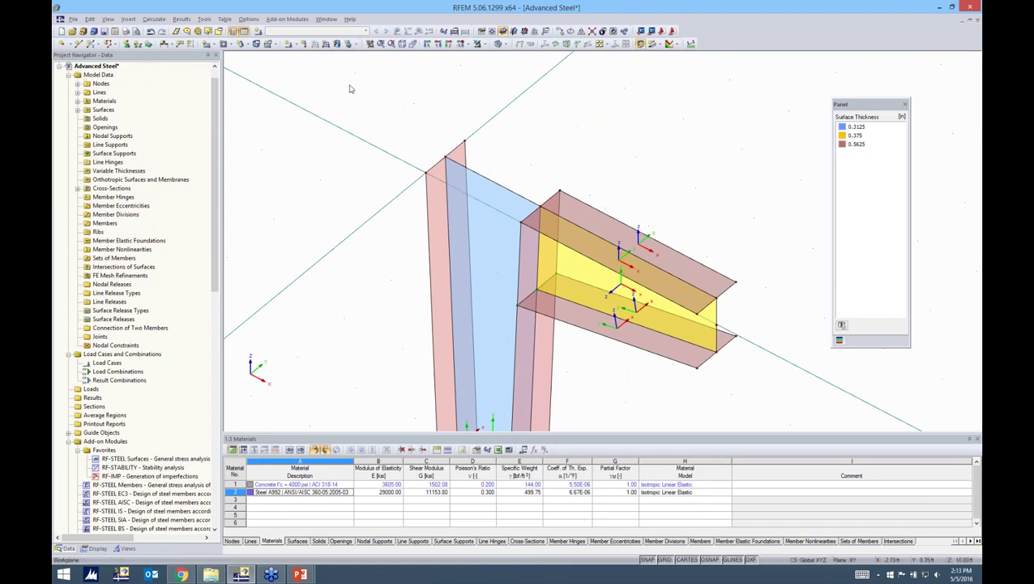
pyautogui.click(214, 45)
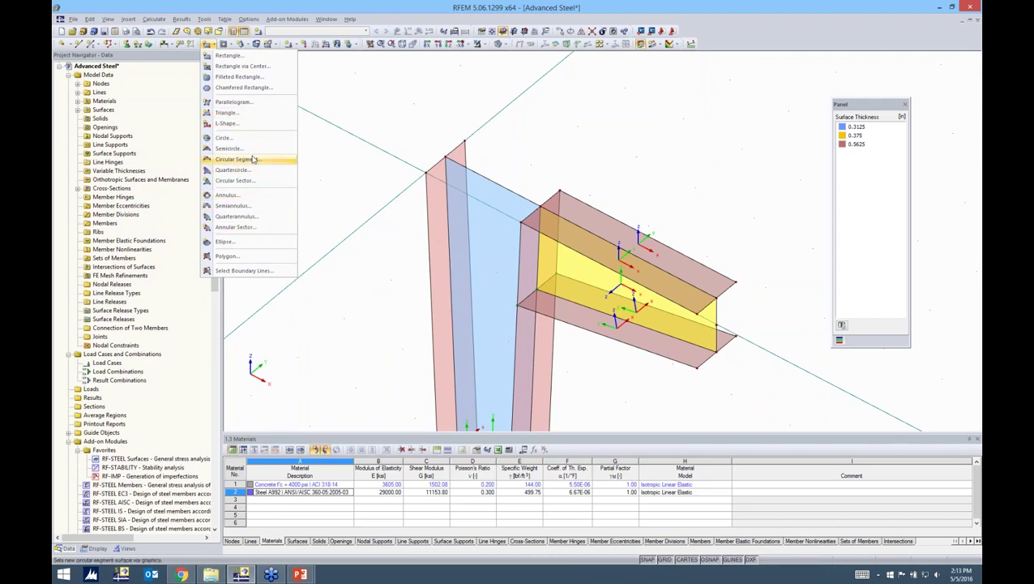
# Set up a new rectangular surface in Steel A992 with 0.50 in thickness.
pyautogui.click(227, 57)
pyautogui.moveTo(404, 169); pyautogui.dragTo(409, 123)
pyautogui.click(448, 172)
pyautogui.click(442, 191)
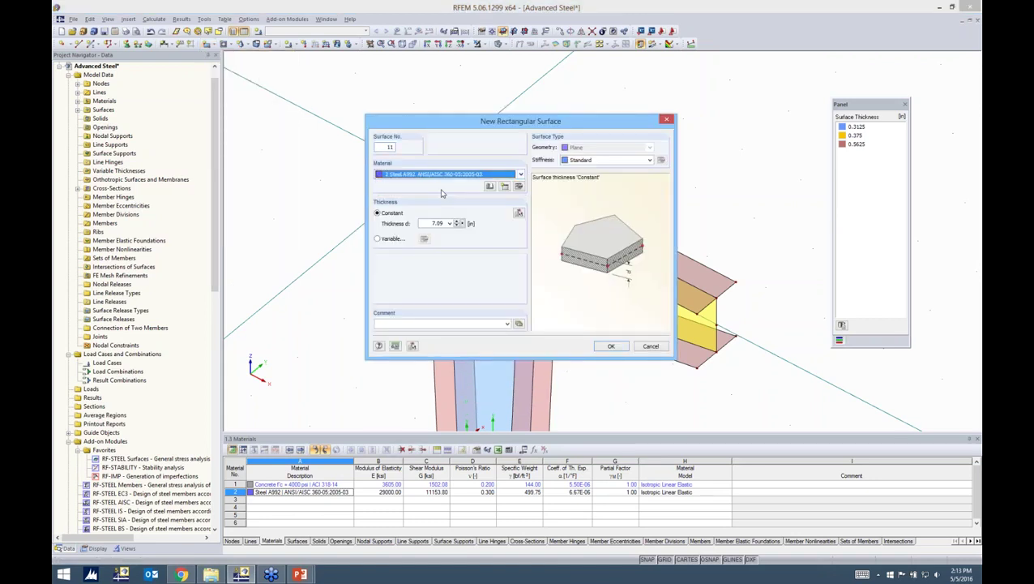
pyautogui.click(439, 223)
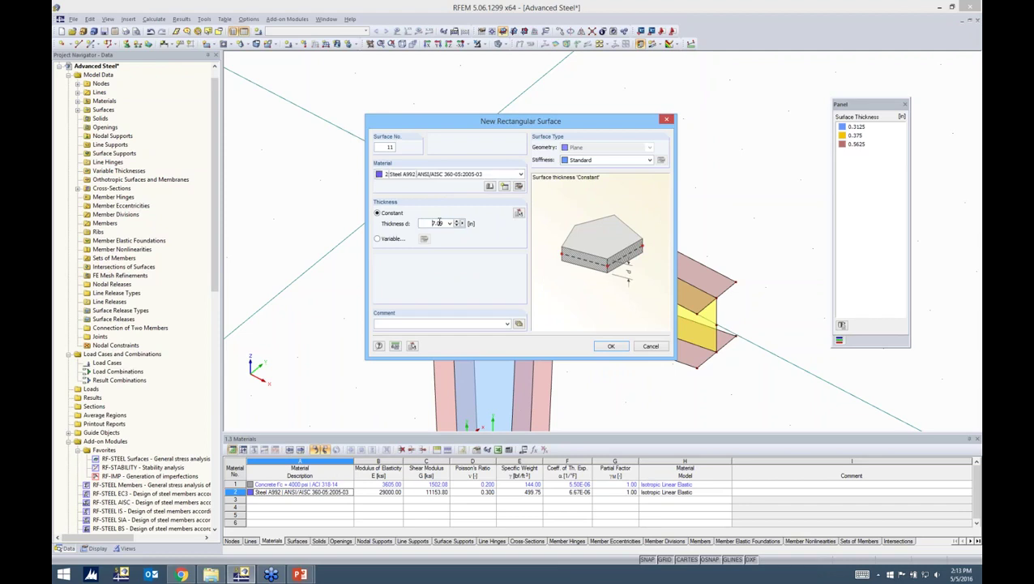
pyautogui.write('0.5')
pyautogui.click(609, 346)
# Draw the cap plate across the column top and snap its corners onto the column and beam corners.
pyautogui.moveTo(426, 172); pyautogui.dragTo(566, 191)
pyautogui.press('Escape')
pyautogui.scroll(3, 581, 195)
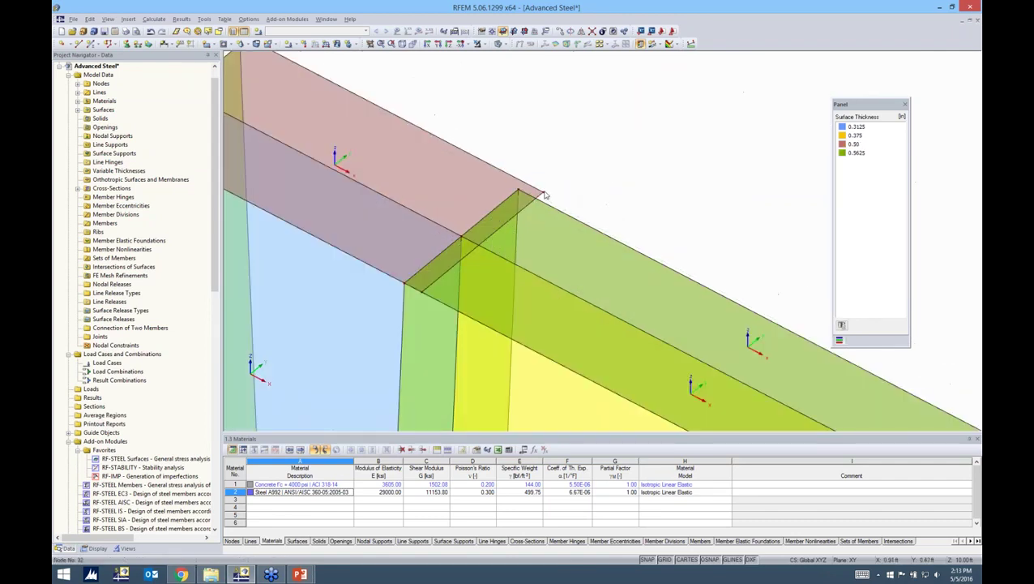
pyautogui.moveTo(542, 193); pyautogui.dragTo(518, 192)
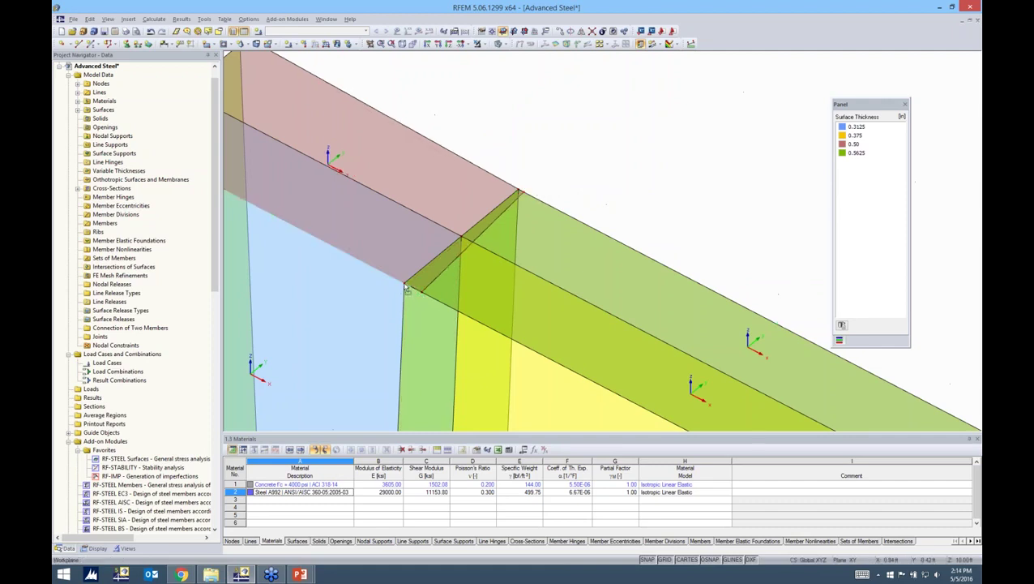
pyautogui.moveTo(405, 291); pyautogui.dragTo(531, 193)
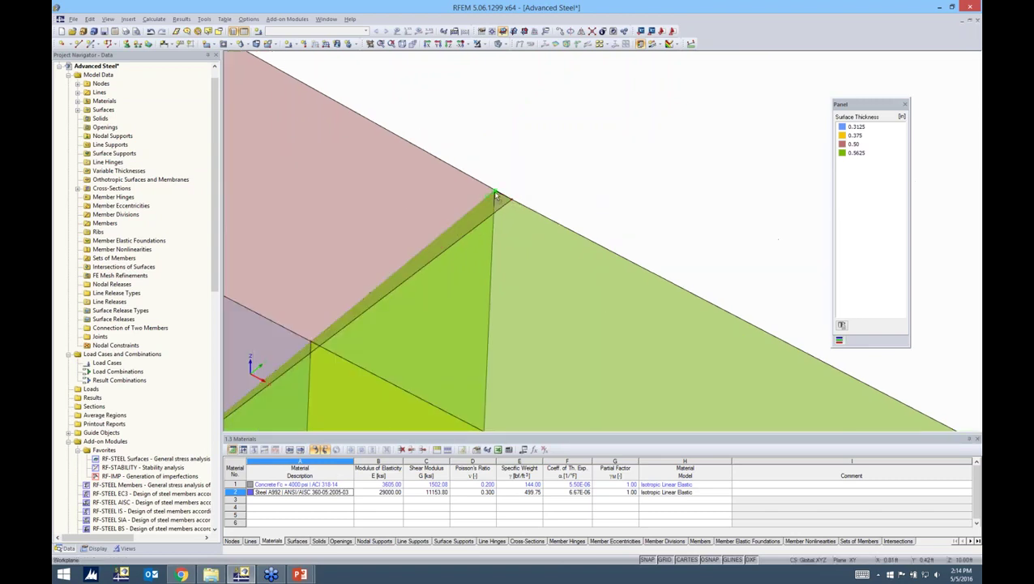
pyautogui.scroll(-3, 526, 176)
pyautogui.scroll(-1, 617, 191)
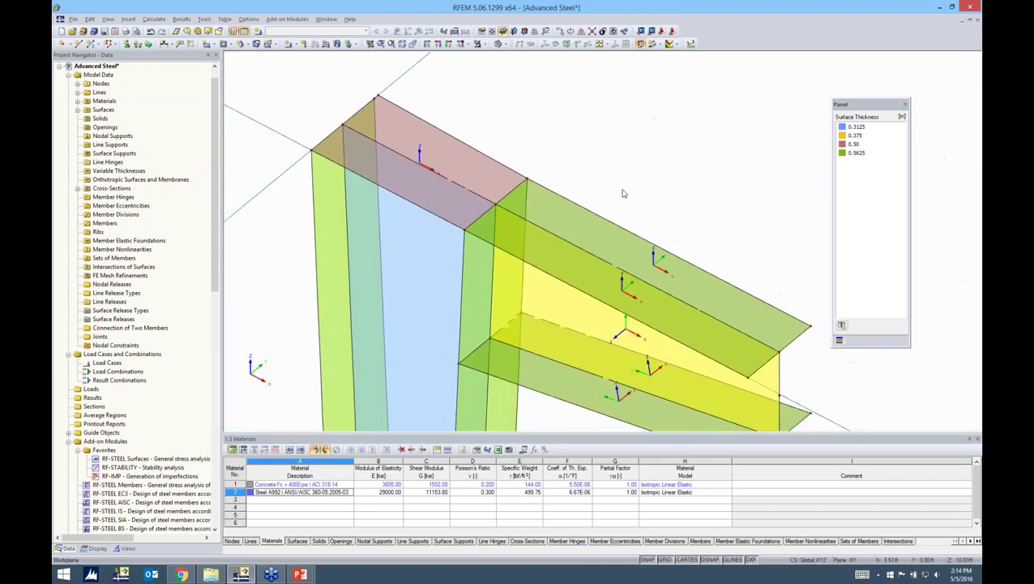
pyautogui.scroll(3, 369, 85)
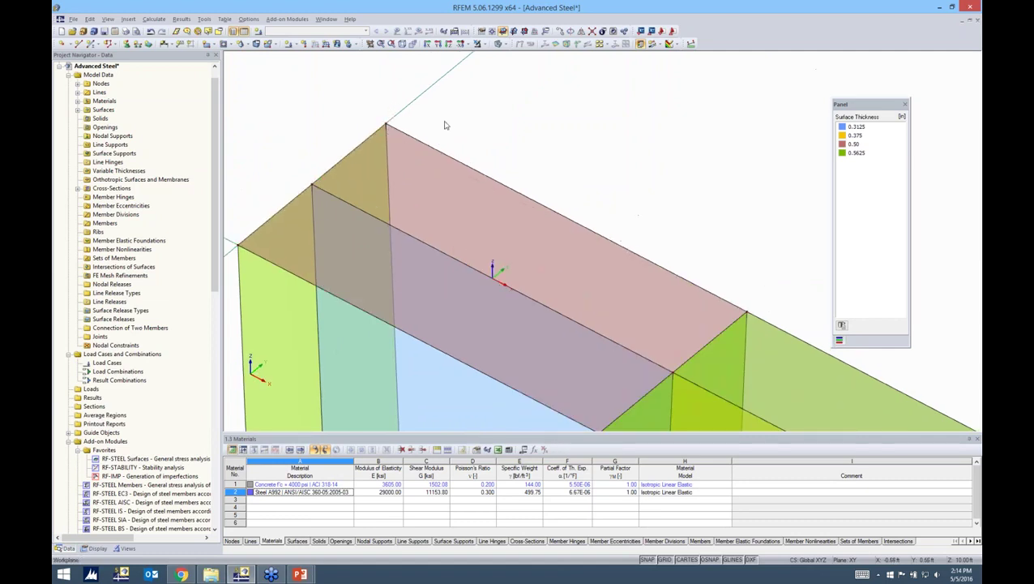
pyautogui.scroll(-4, 444, 125)
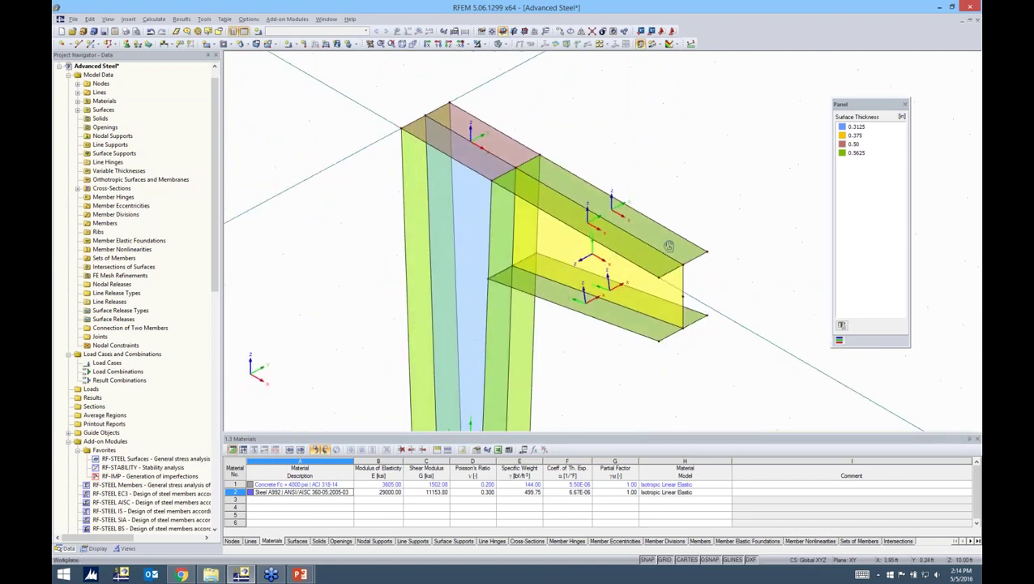
pyautogui.moveTo(669, 246); pyautogui.dragTo(582, 215, button='middle')
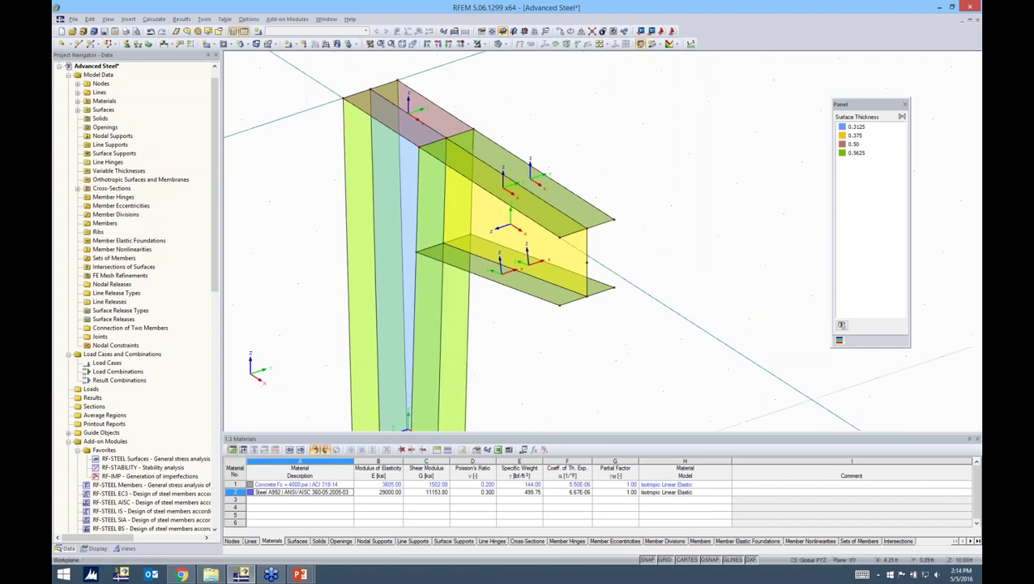
pyautogui.moveTo(595, 180); pyautogui.dragTo(544, 178, button='middle')
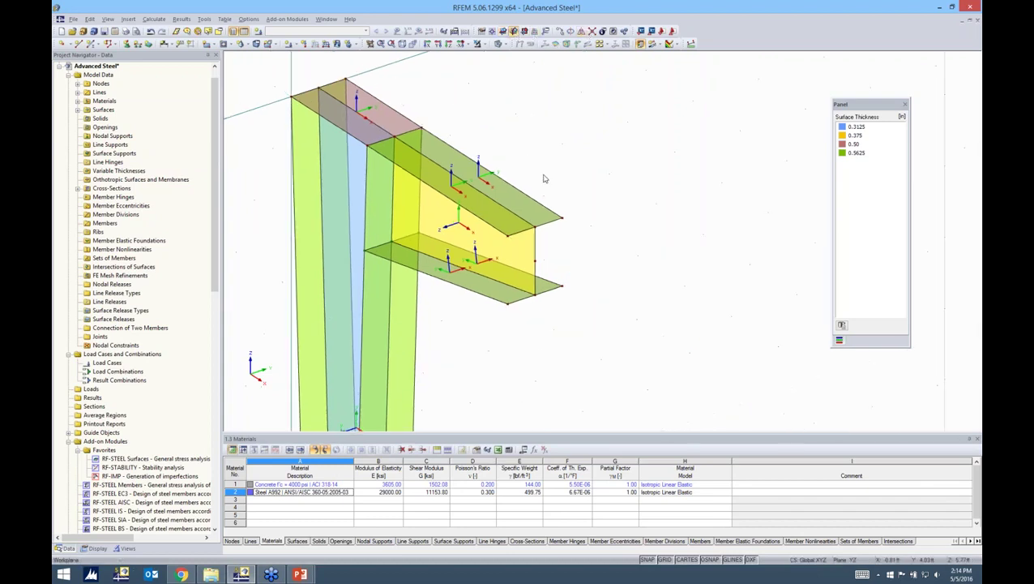
# Move the work plane origin to the beam corner and start another rectangular surface.
pyautogui.click(492, 32)
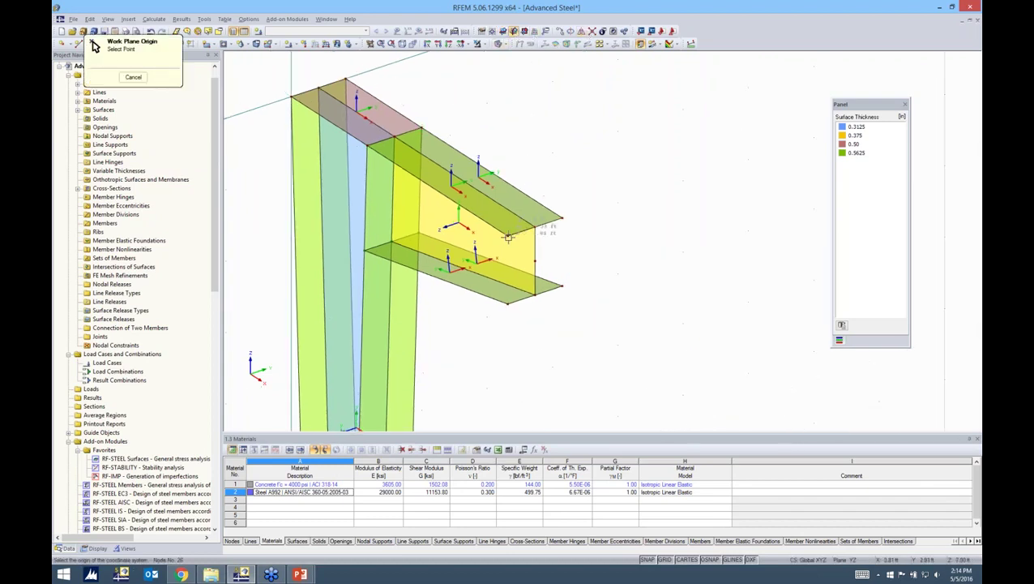
pyautogui.click(507, 235)
pyautogui.click(208, 44)
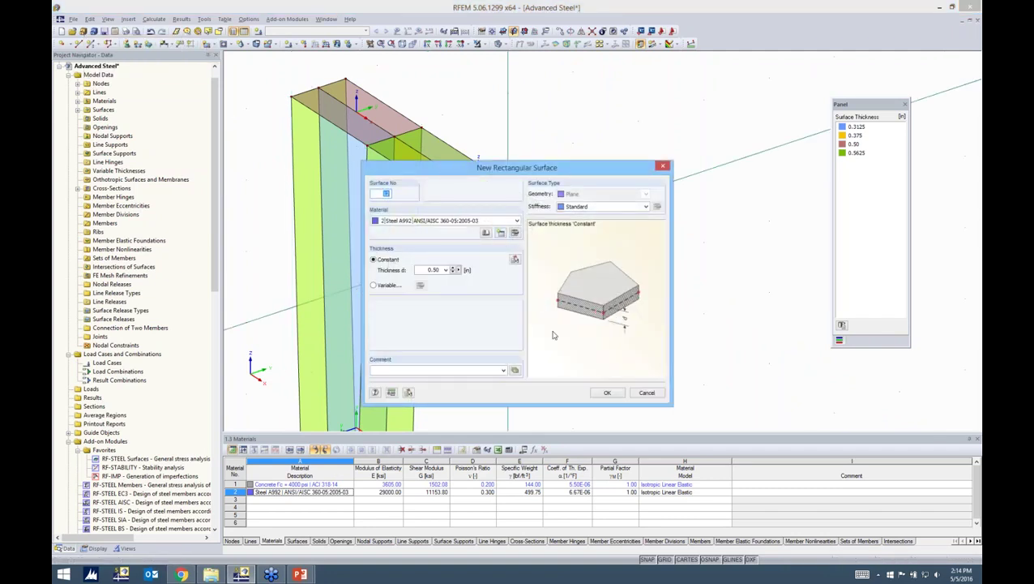
# Draw the 0.50 in A992 end plate at the beam's free end and turn the grid off.
pyautogui.click(606, 393)
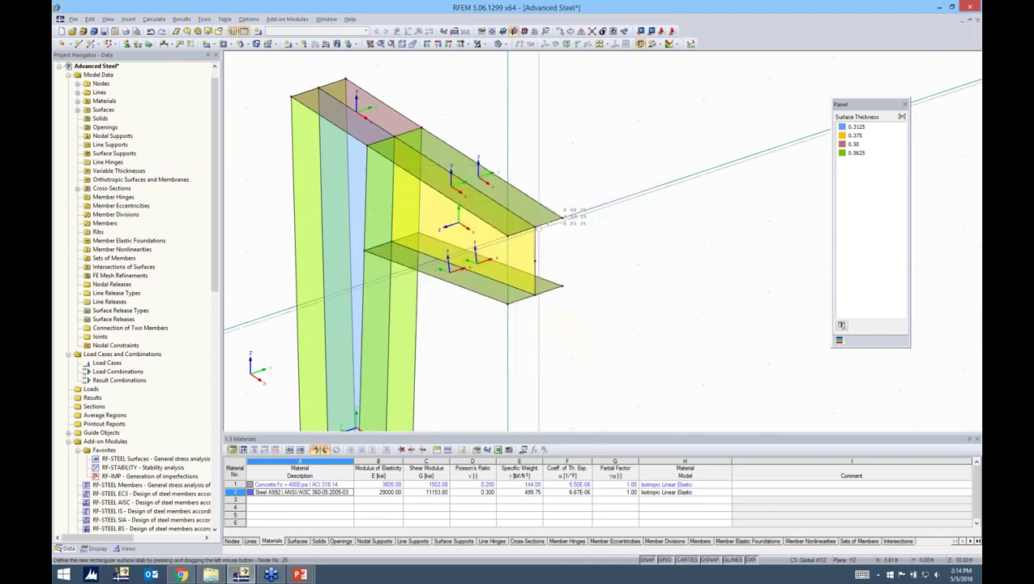
pyautogui.moveTo(508, 235); pyautogui.dragTo(616, 263)
pyautogui.scroll(-1, 617, 263)
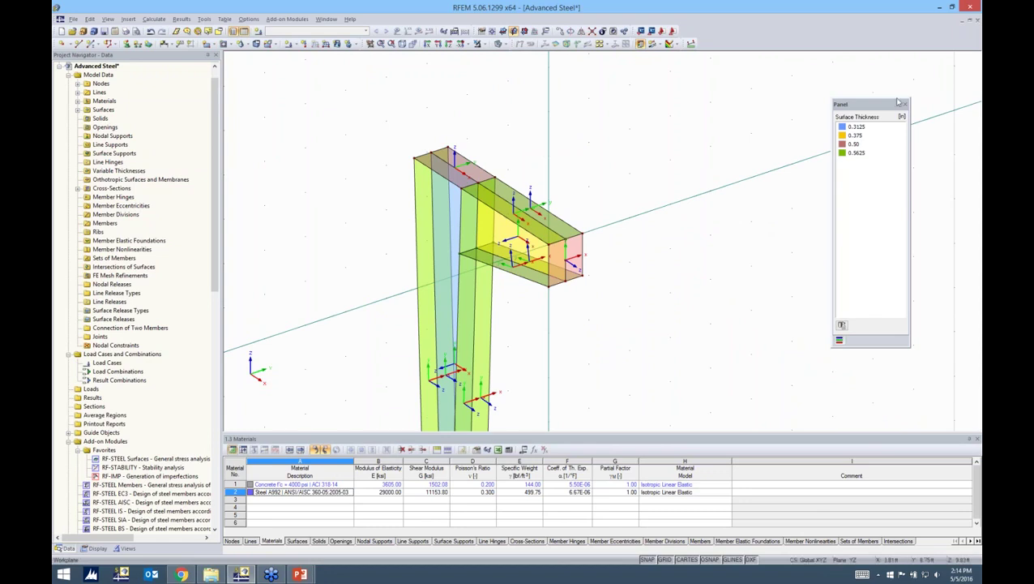
pyautogui.click(665, 559)
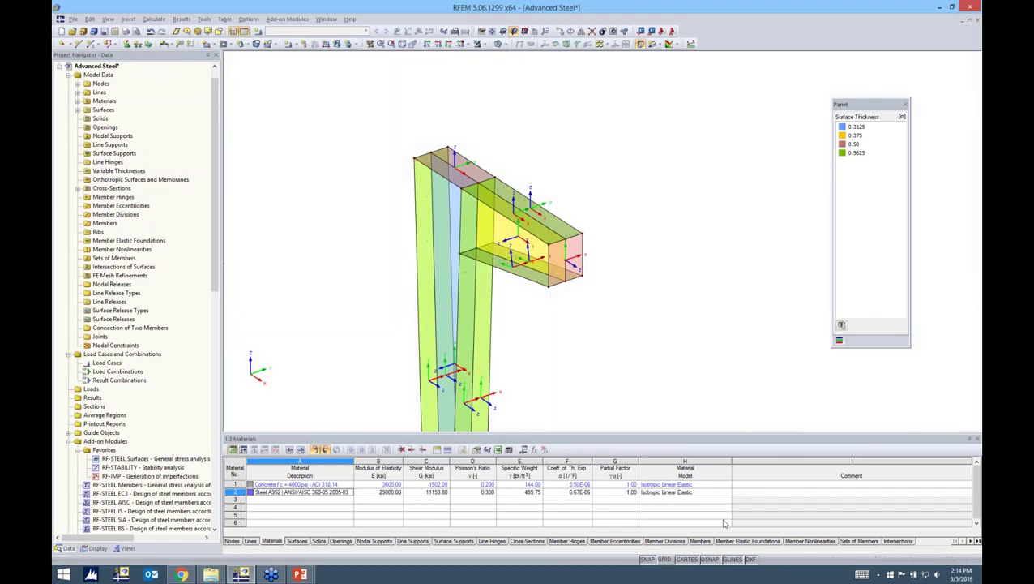
pyautogui.keyDown('ctrl'); pyautogui.moveTo(749, 265); pyautogui.dragTo(706, 226, button='middle'); pyautogui.keyUp('ctrl')
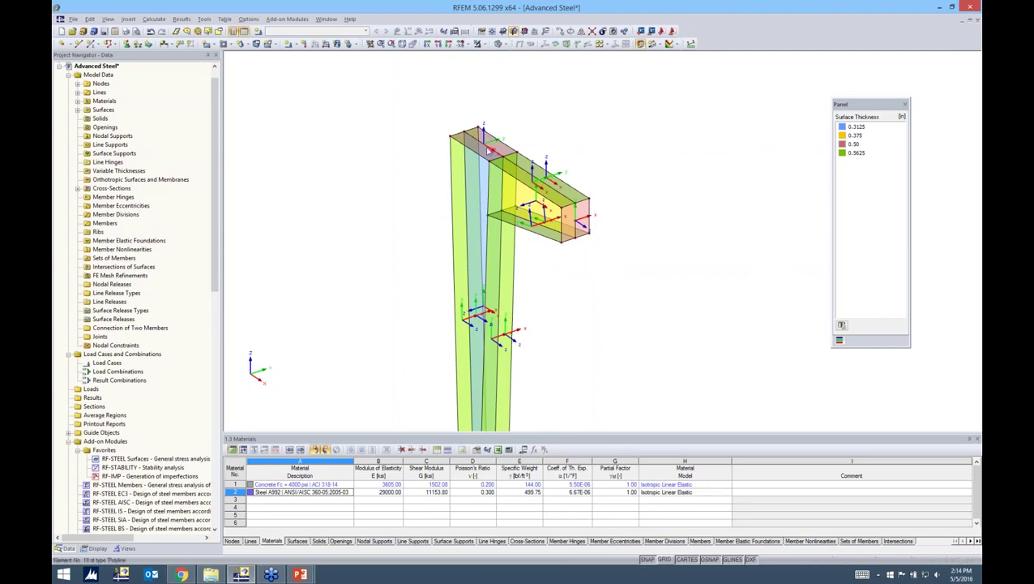
# Show the Display tab of the Project Navigator and reposition the model view.
pyautogui.click(97, 549)
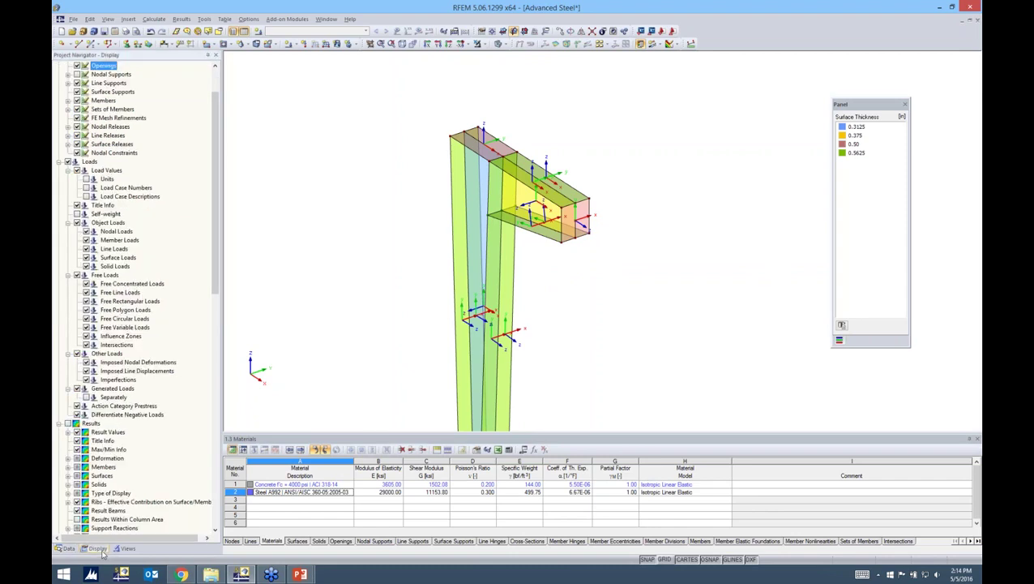
pyautogui.scroll(-20, 189, 318)
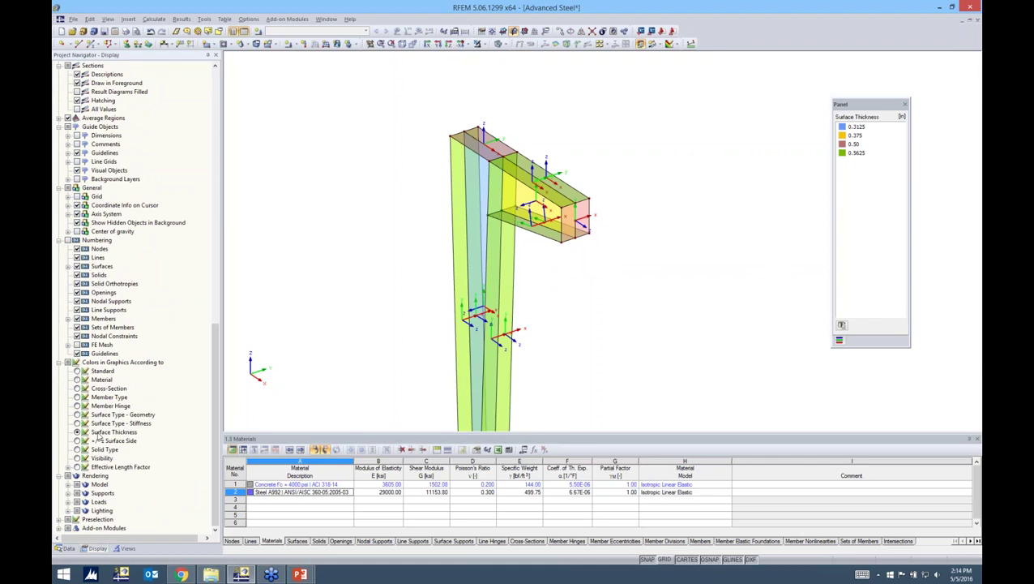
pyautogui.scroll(2, 573, 302)
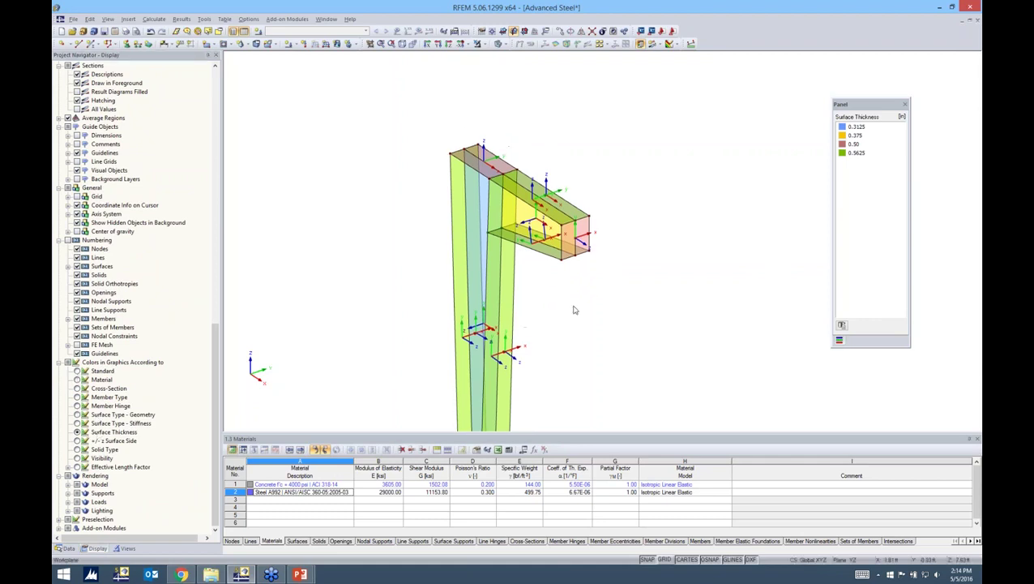
pyautogui.moveTo(571, 304); pyautogui.dragTo(590, 332, button='middle')
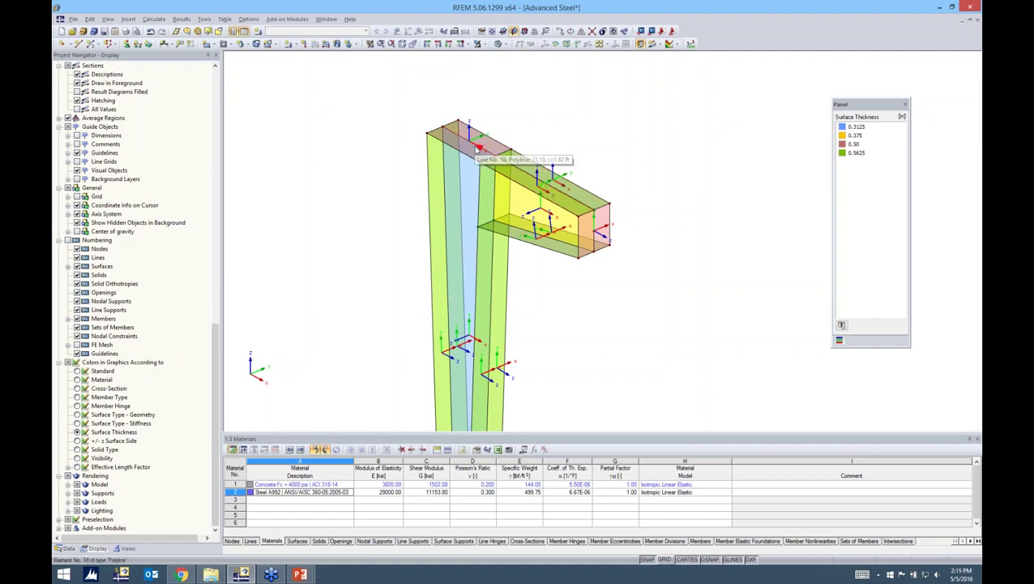
# Reverse the beam underside's local axis system, then undo the reversal on the bottom flange.
pyautogui.rightClick(554, 243)
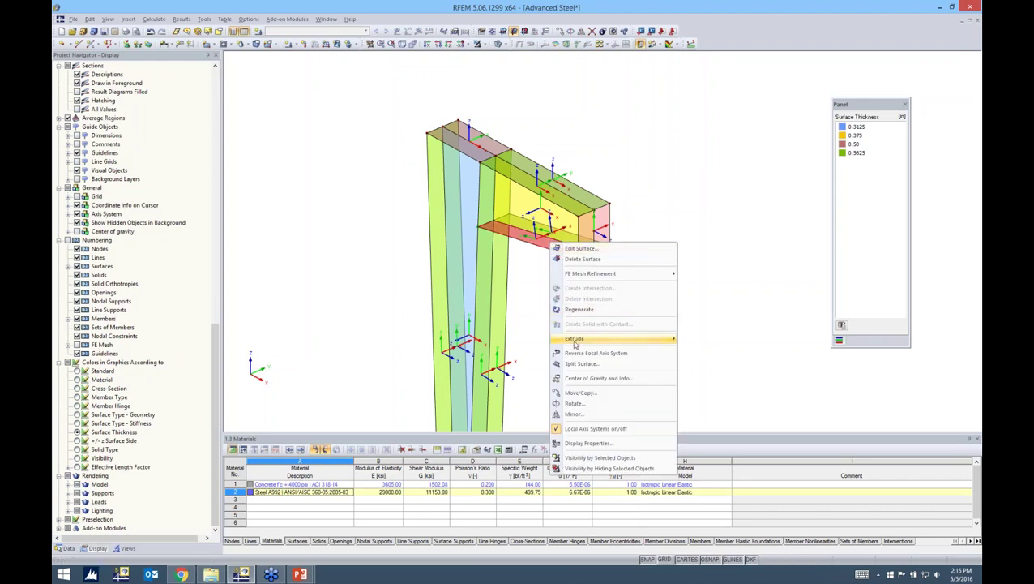
pyautogui.click(592, 352)
pyautogui.scroll(3, 546, 271)
pyautogui.click(580, 286)
pyautogui.scroll(-1, 578, 268)
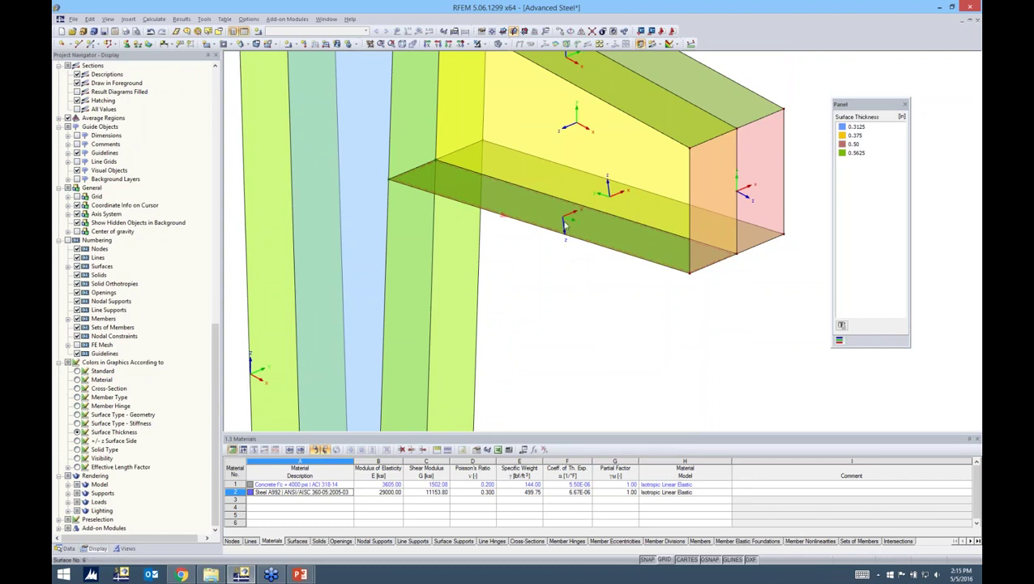
pyautogui.scroll(-1, 566, 269)
pyautogui.keyDown('ctrl'); pyautogui.moveTo(566, 268); pyautogui.dragTo(562, 182, button='middle'); pyautogui.keyUp('ctrl')
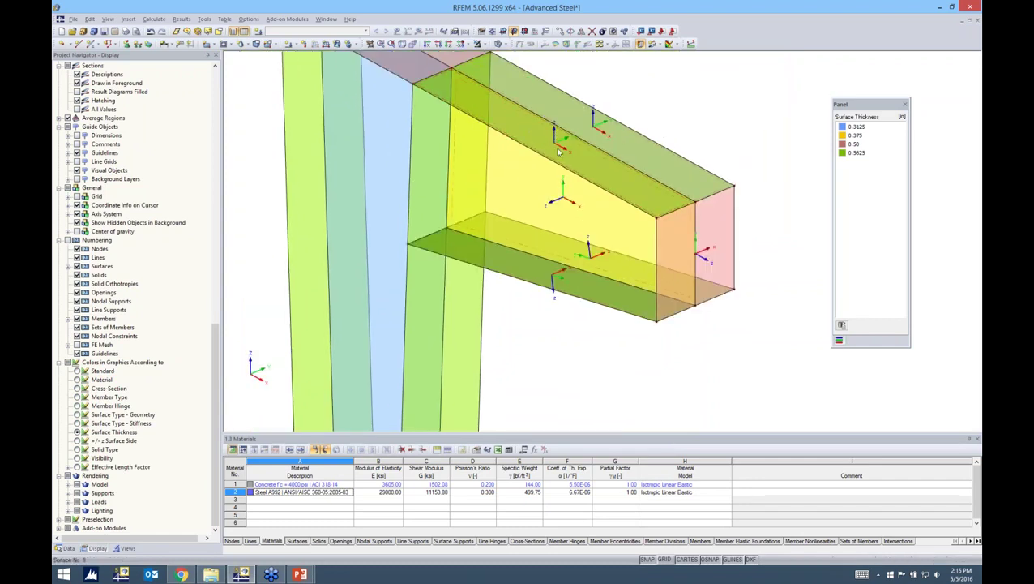
pyautogui.scroll(-1, 570, 203)
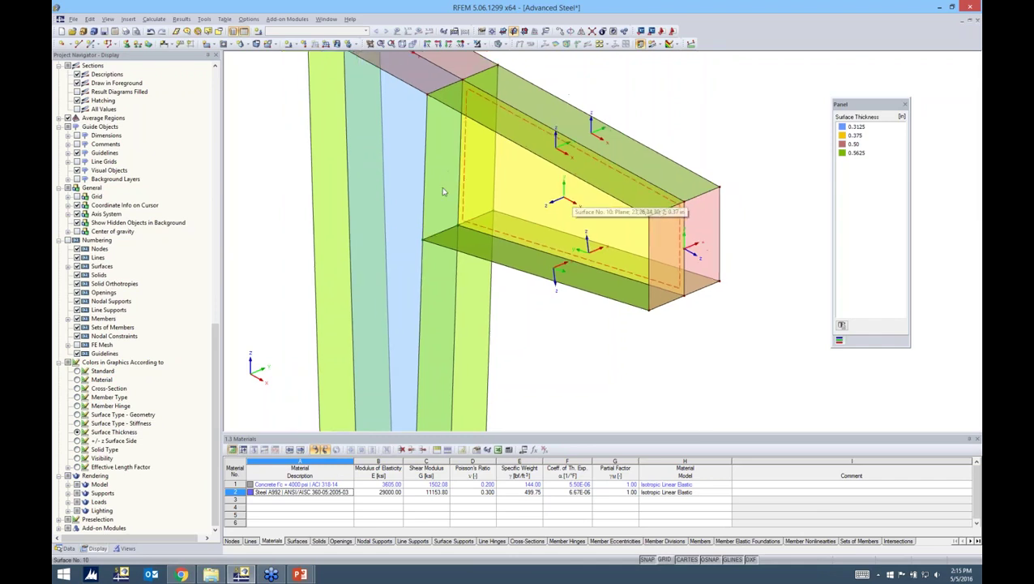
pyautogui.click(519, 260)
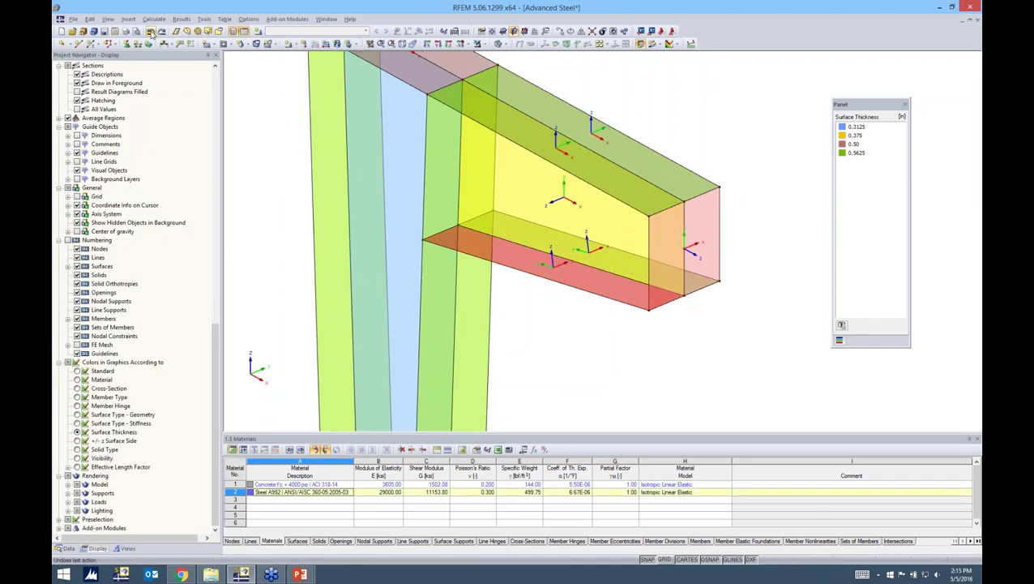
pyautogui.scroll(-3, 568, 327)
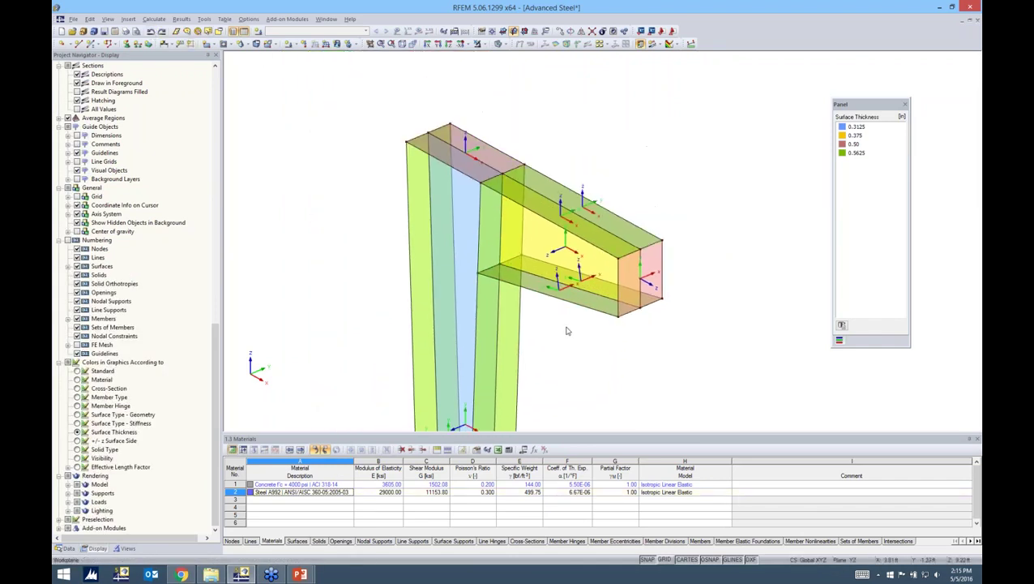
# Select the beam's top flange, bottom flange and top face, and open Edit Surface for them.
pyautogui.click(482, 174)
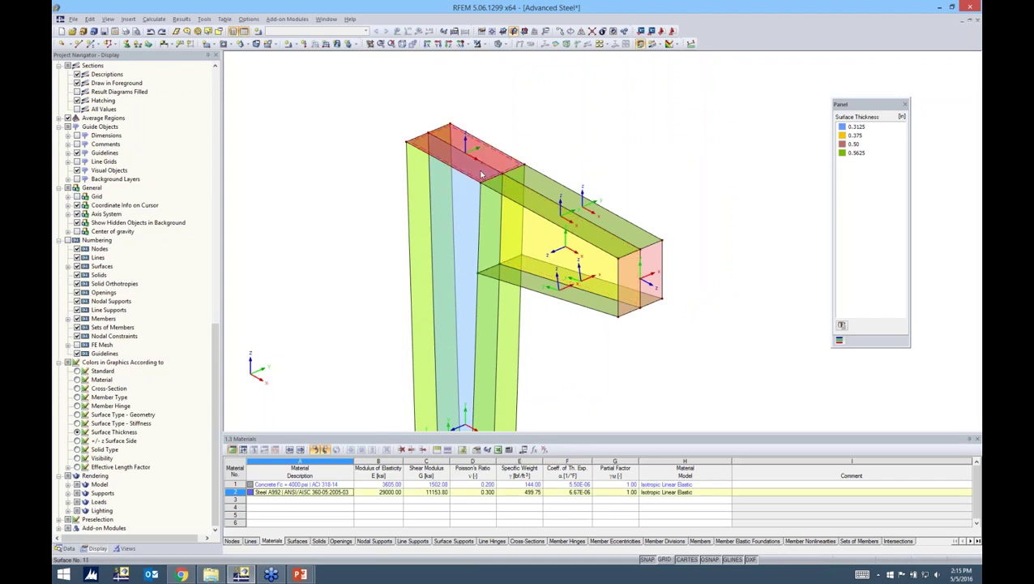
pyautogui.keyDown('ctrl'); pyautogui.click(568, 297); pyautogui.keyUp('ctrl')
pyautogui.keyDown('ctrl'); pyautogui.moveTo(657, 324); pyautogui.dragTo(451, 284, button='middle'); pyautogui.keyUp('ctrl')
pyautogui.keyDown('ctrl'); pyautogui.click(450, 281); pyautogui.keyUp('ctrl')
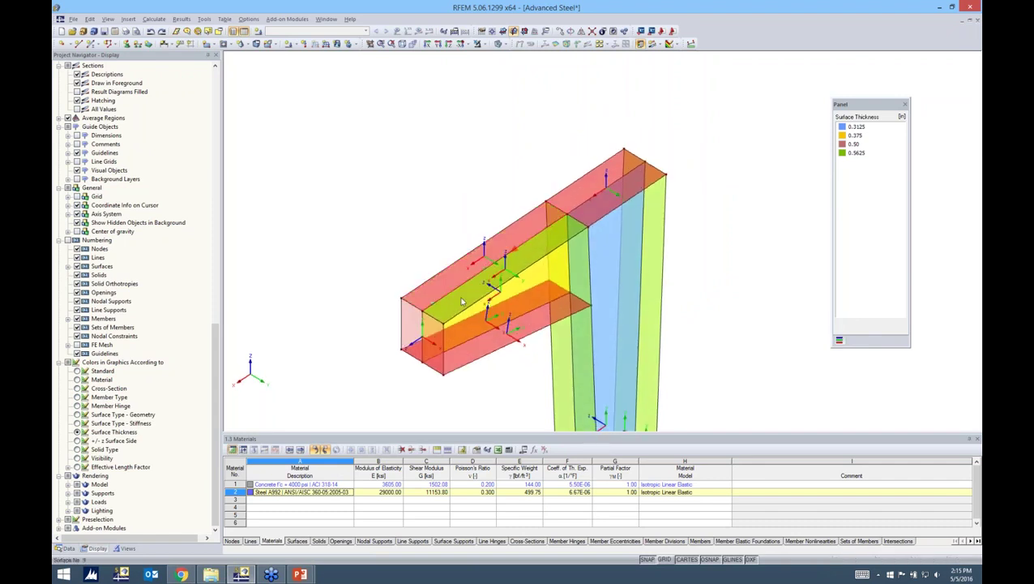
pyautogui.keyDown('ctrl'); pyautogui.moveTo(416, 254); pyautogui.dragTo(754, 224, button='middle'); pyautogui.keyUp('ctrl')
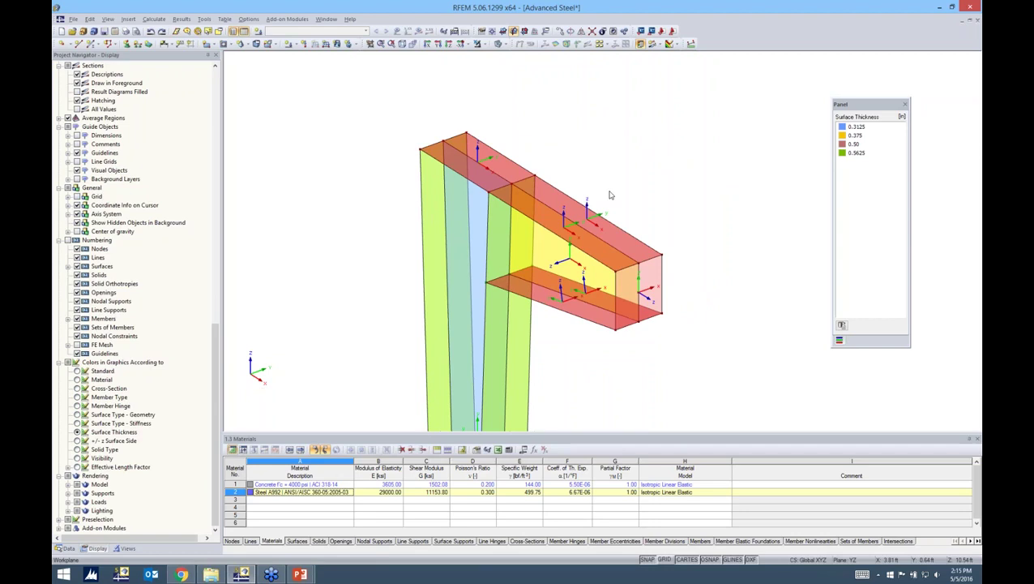
pyautogui.rightClick(515, 174)
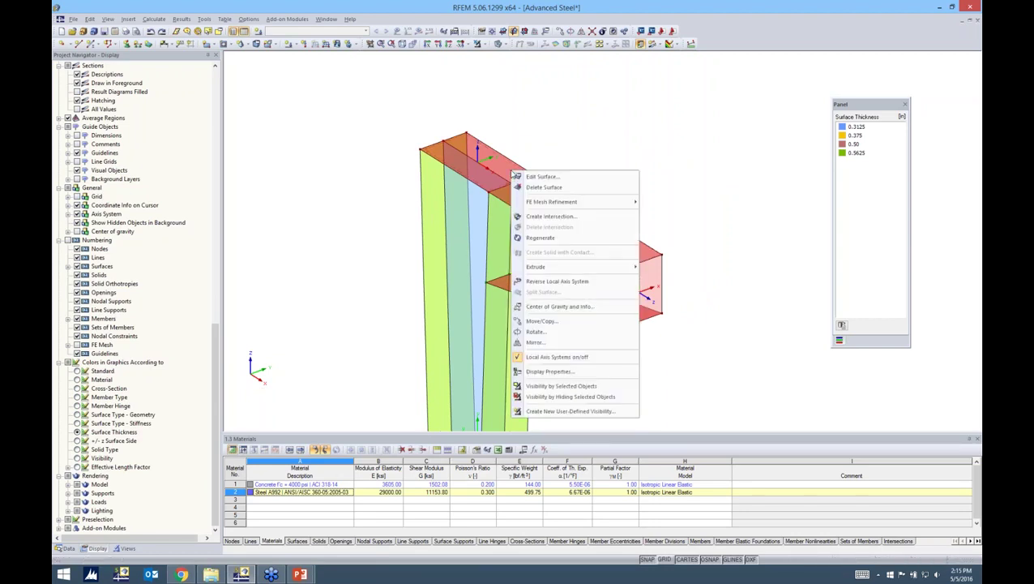
pyautogui.click(530, 177)
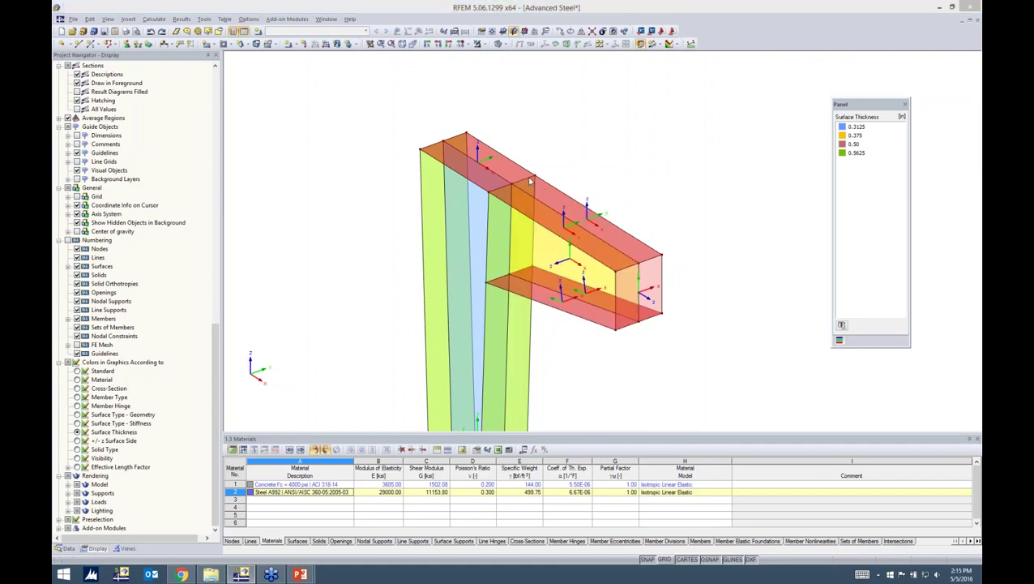
pyautogui.moveTo(524, 158); pyautogui.dragTo(601, 117)
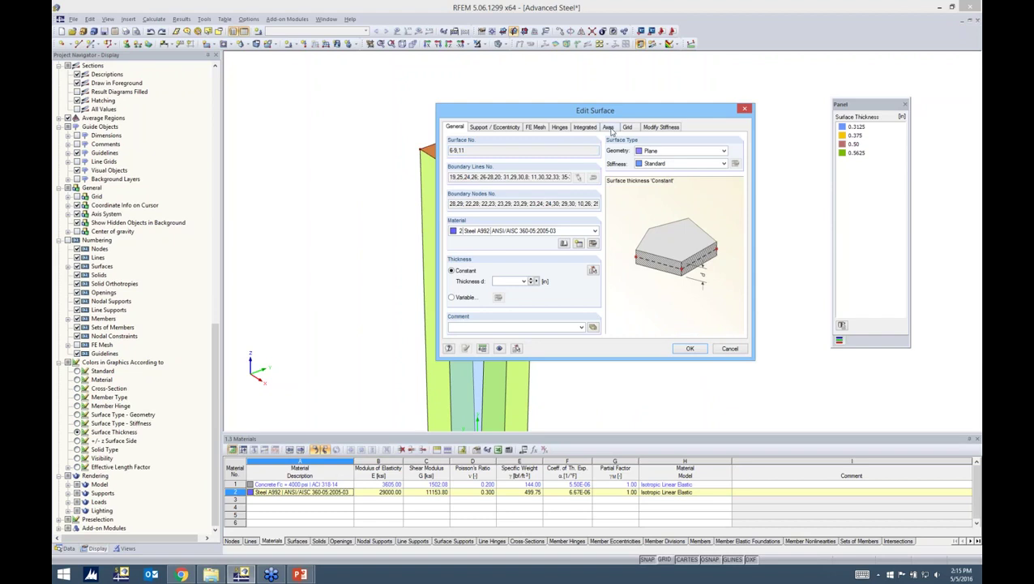
# Orient the surfaces' local x-axis parallel to line 30, the beam's top edge, and apply it.
pyautogui.click(609, 127)
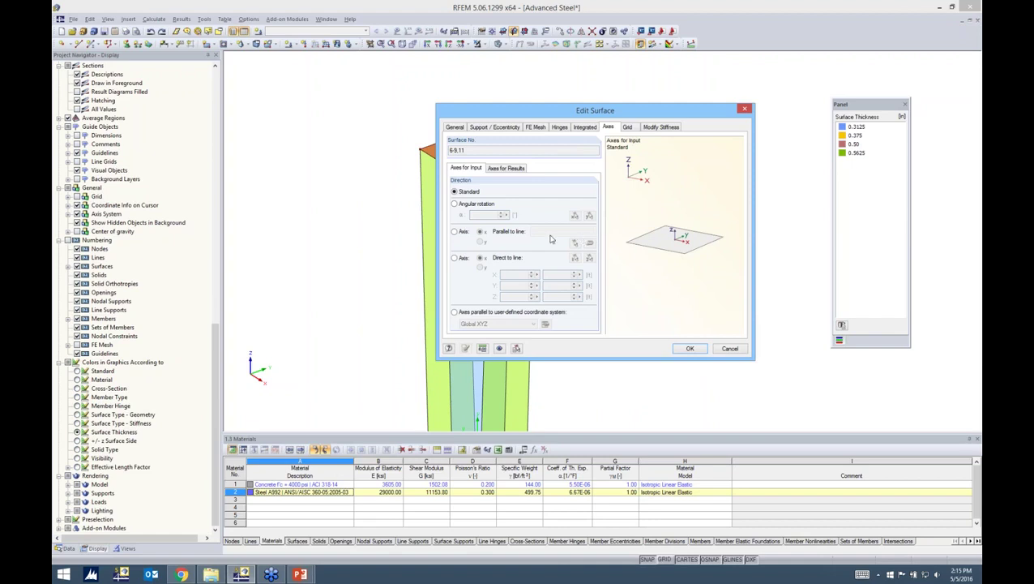
pyautogui.click(455, 204)
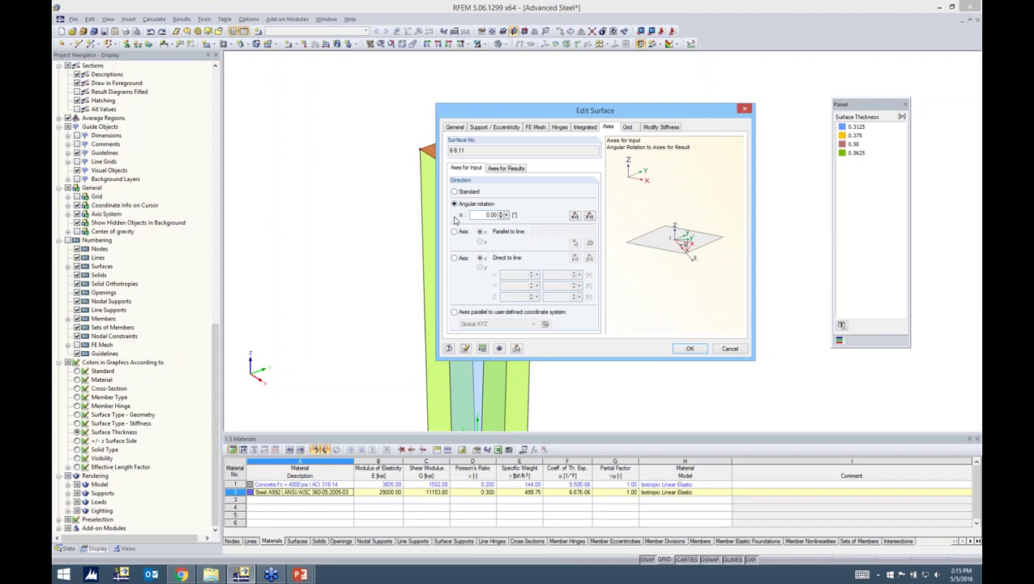
pyautogui.click(455, 232)
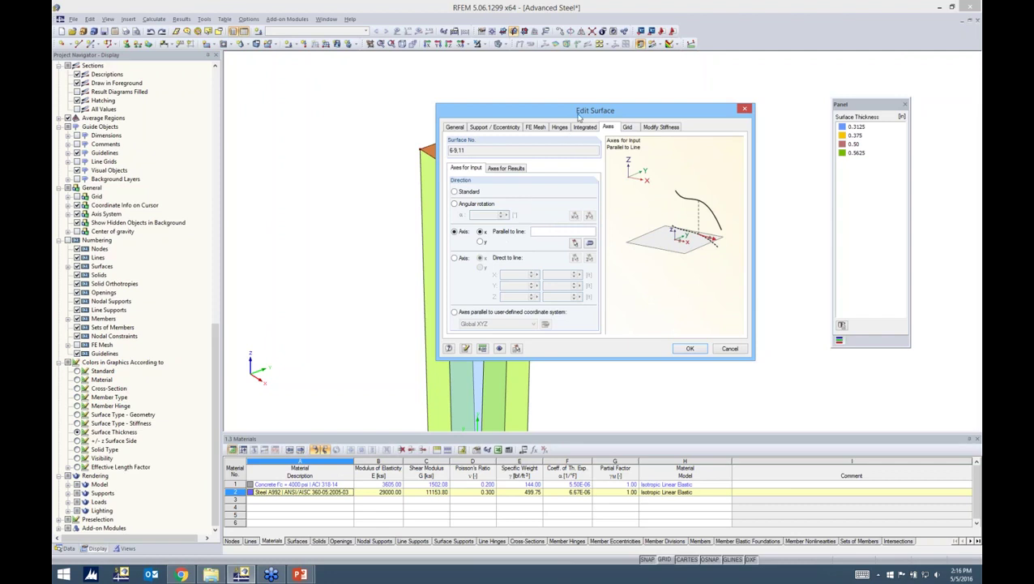
pyautogui.moveTo(583, 109); pyautogui.dragTo(739, 120)
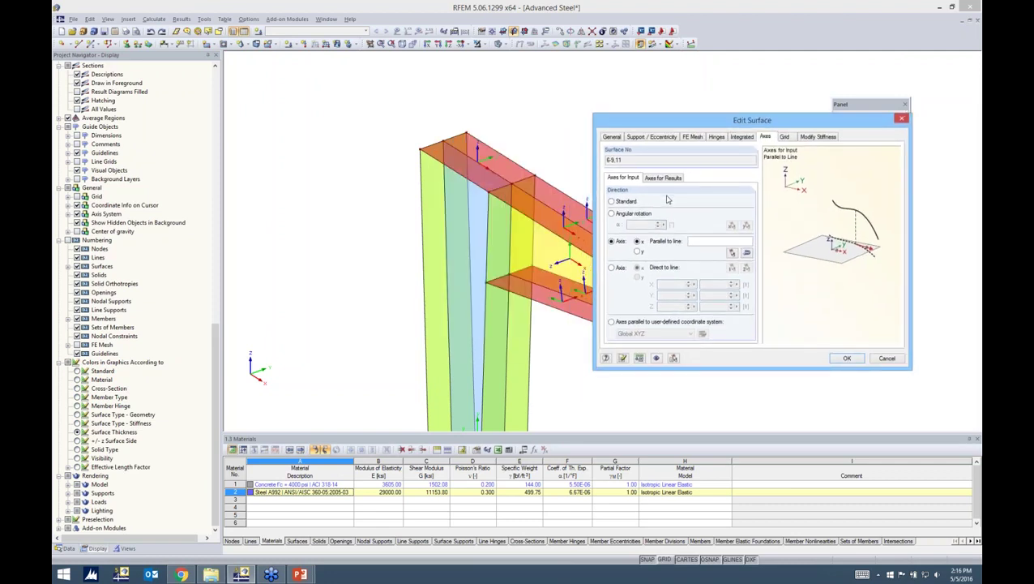
pyautogui.click(734, 252)
pyautogui.click(617, 244)
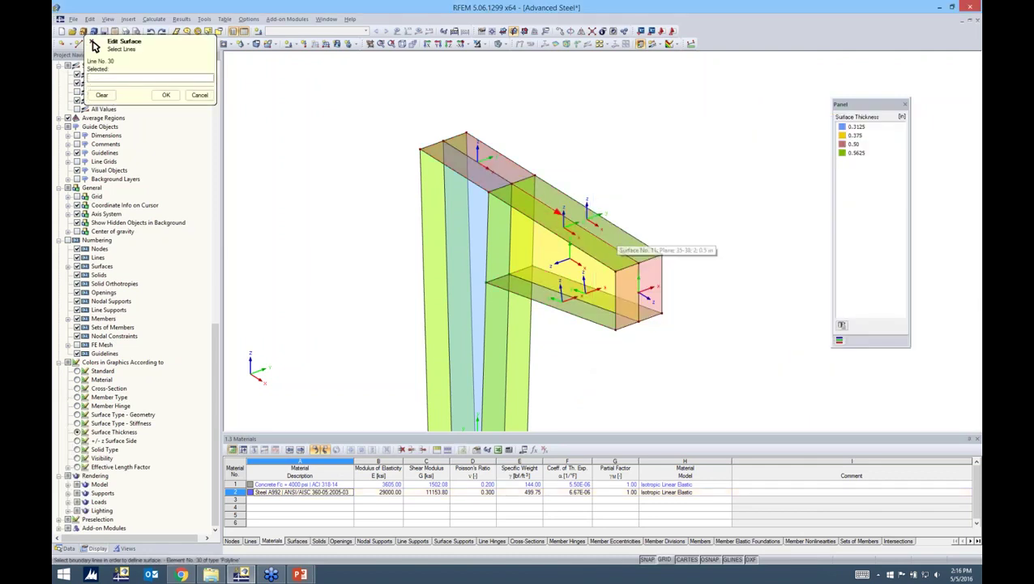
pyautogui.click(165, 95)
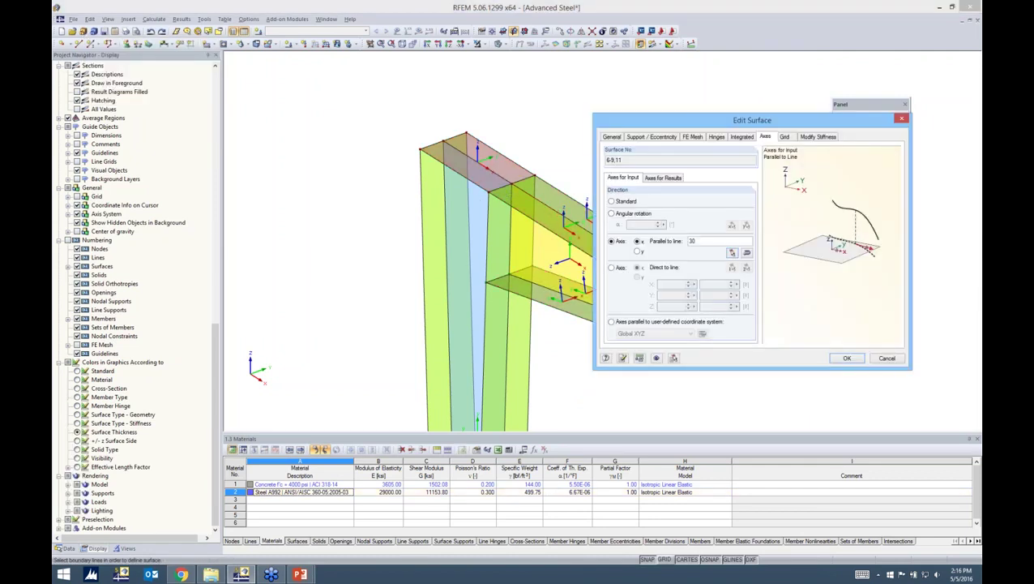
pyautogui.click(845, 358)
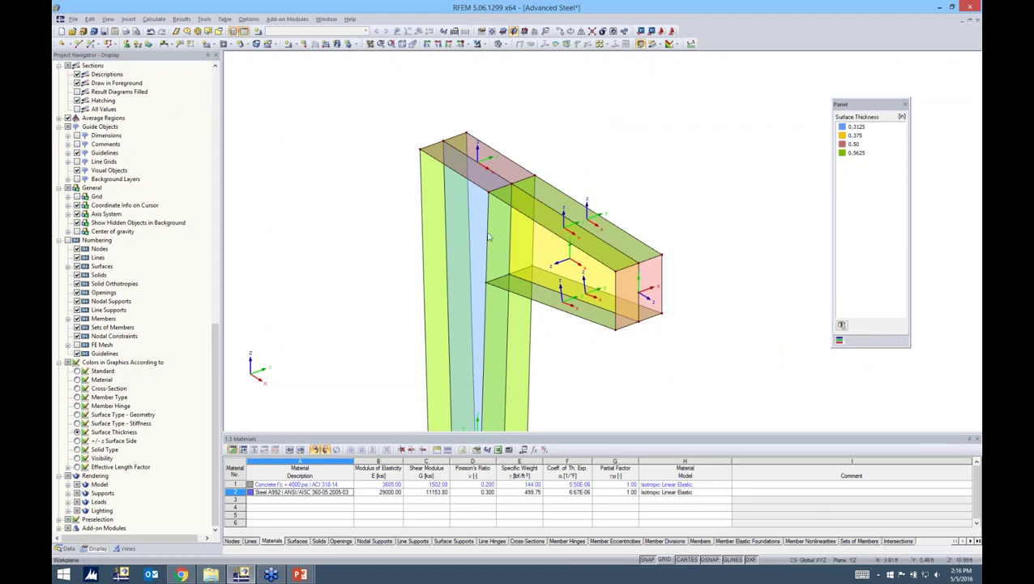
# Turn off local axis system display using the column surface's context menu.
pyautogui.scroll(-3, 555, 319)
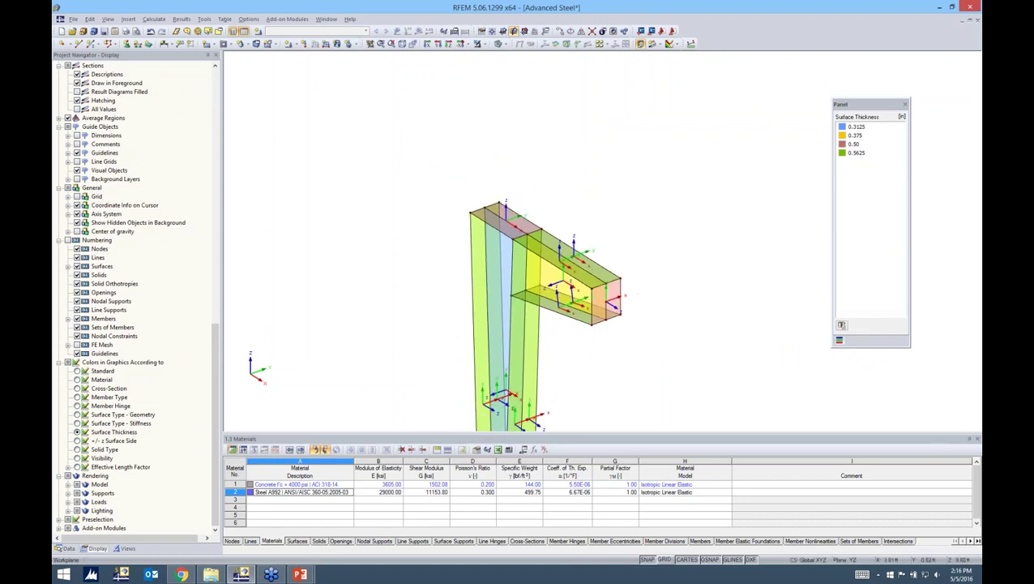
pyautogui.moveTo(555, 318); pyautogui.dragTo(528, 275, button='middle')
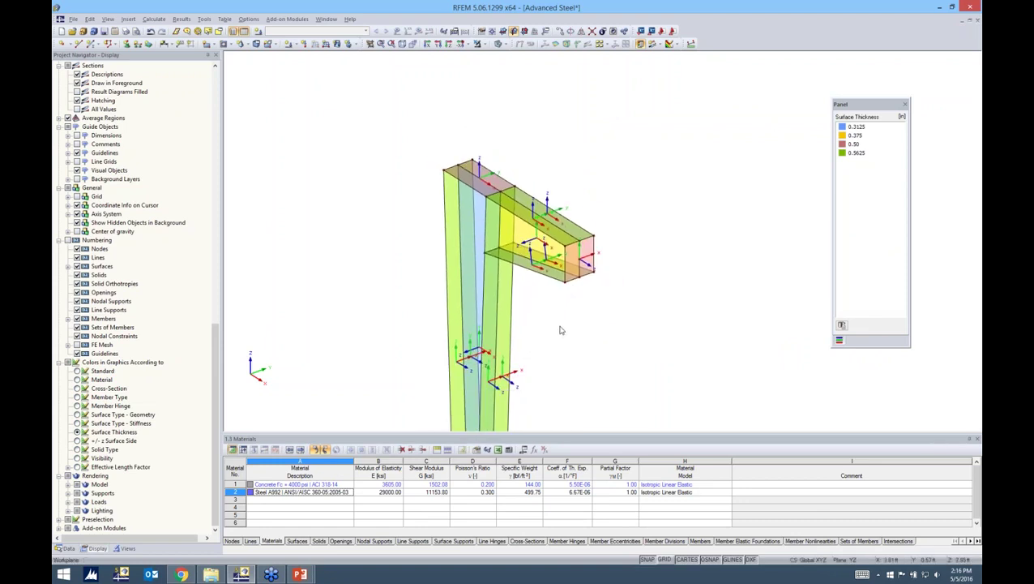
pyautogui.moveTo(555, 330); pyautogui.dragTo(637, 314, button='middle')
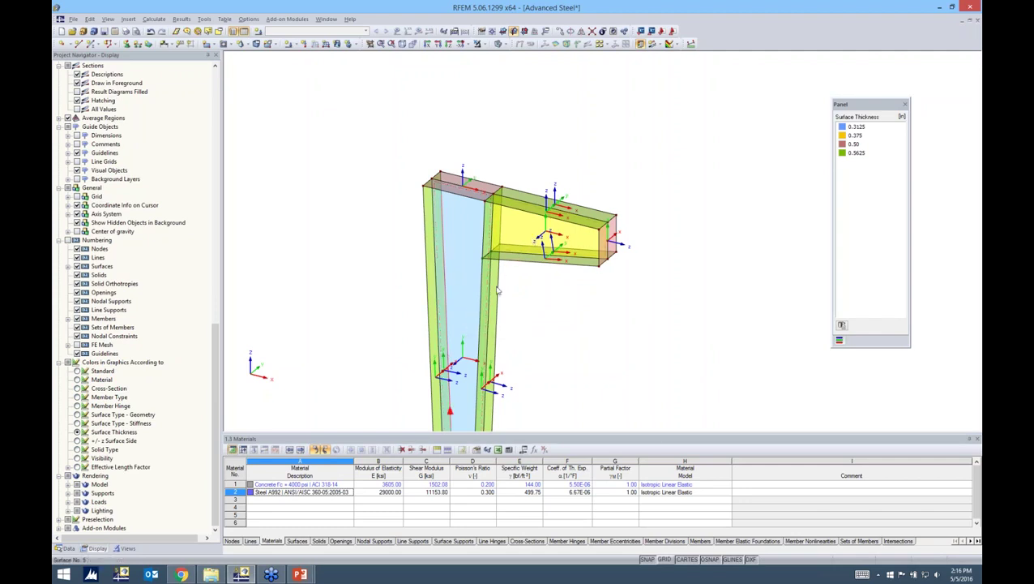
pyautogui.keyDown('ctrl'); pyautogui.moveTo(503, 299); pyautogui.dragTo(516, 324, button='middle'); pyautogui.keyUp('ctrl')
pyautogui.rightClick(452, 206)
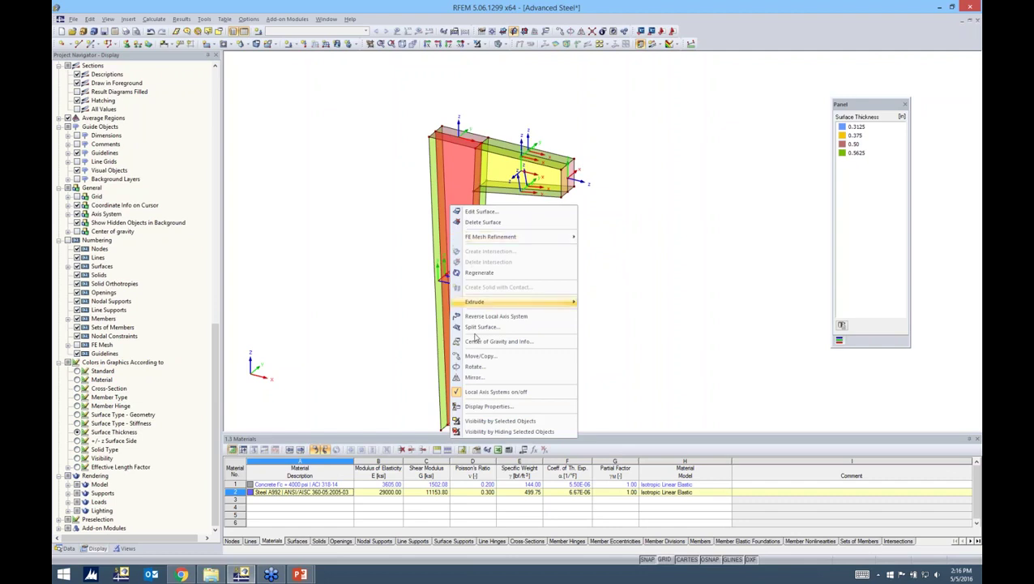
pyautogui.click(472, 392)
pyautogui.click(579, 288)
pyautogui.keyDown('ctrl'); pyautogui.moveTo(579, 286); pyautogui.dragTo(526, 297, button='middle'); pyautogui.keyUp('ctrl')
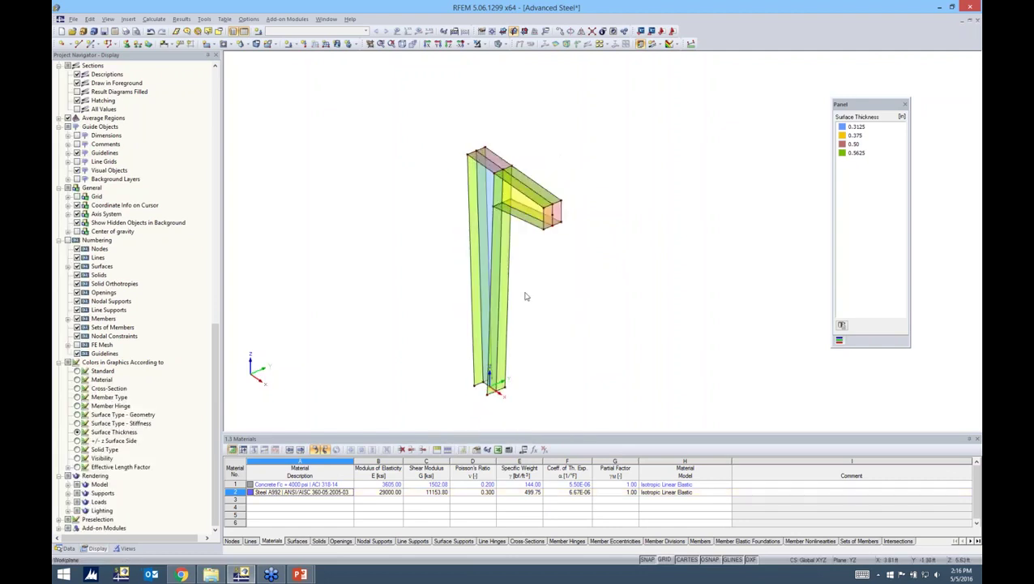
pyautogui.keyDown('ctrl'); pyautogui.moveTo(526, 297); pyautogui.dragTo(559, 268, button='middle'); pyautogui.keyUp('ctrl')
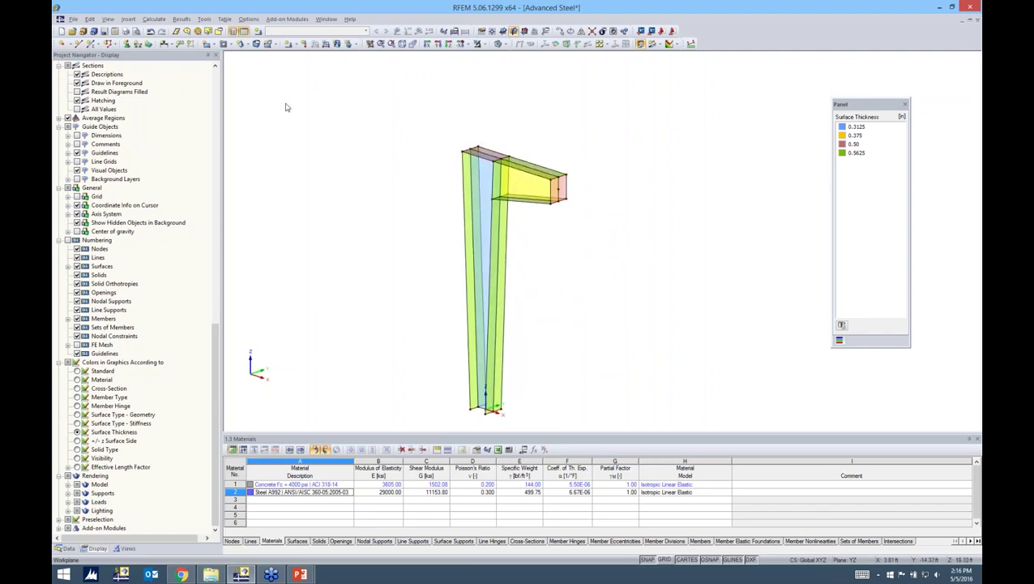
# Place a Hinged line support on the column's base line.
pyautogui.click(138, 45)
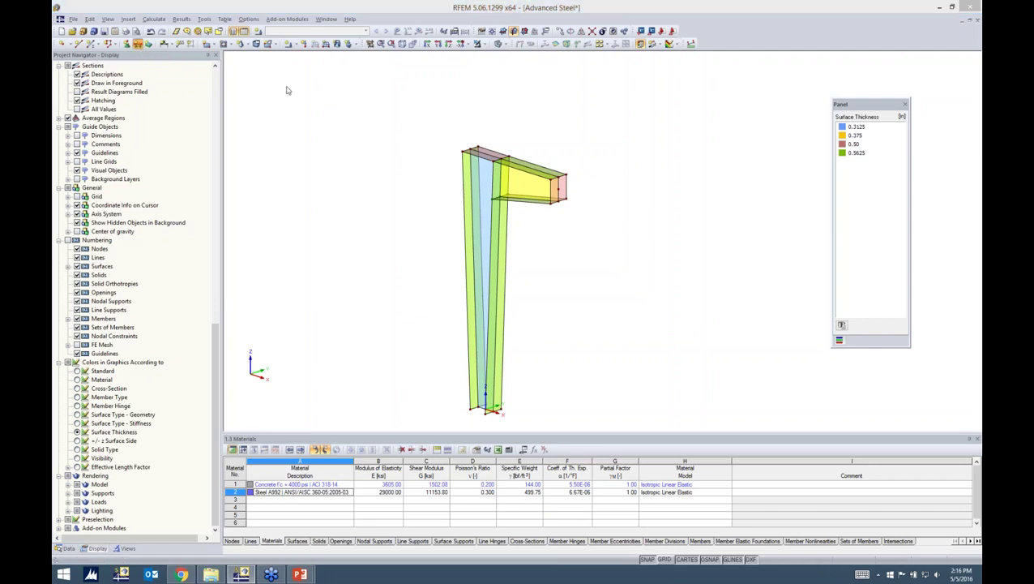
pyautogui.click(505, 214)
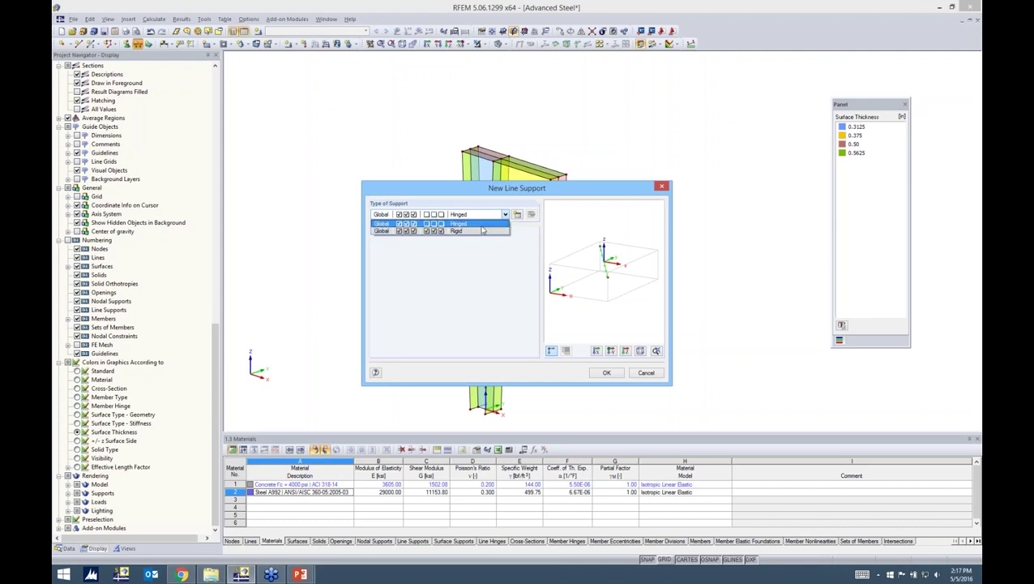
pyautogui.click(481, 225)
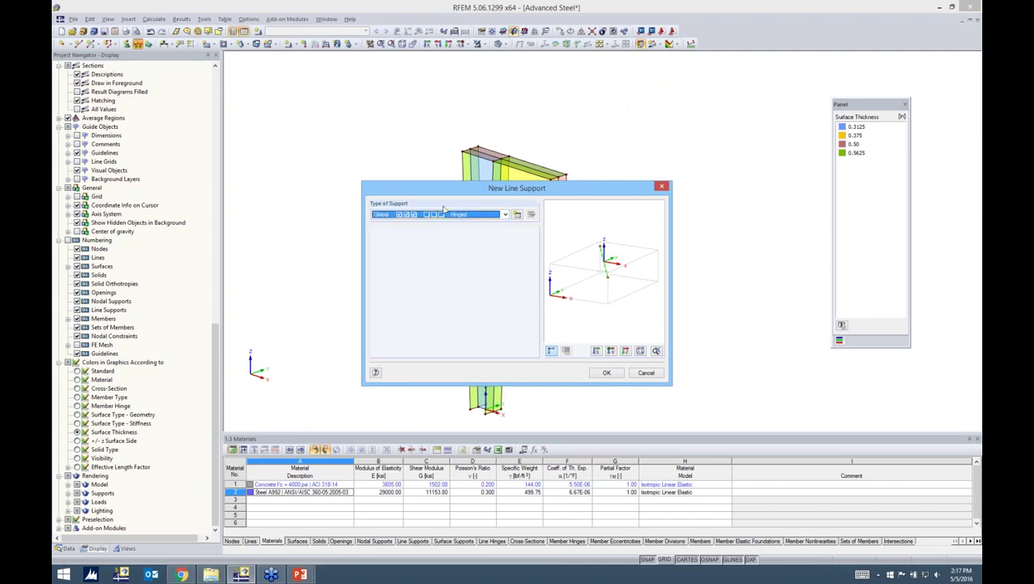
pyautogui.click(606, 372)
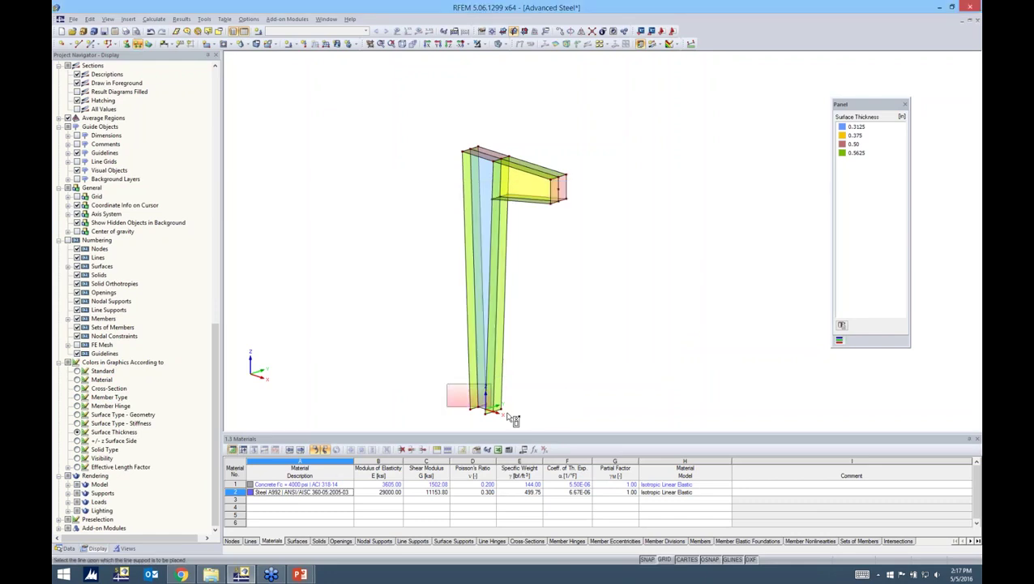
pyautogui.click(532, 407)
pyautogui.scroll(5, 533, 340)
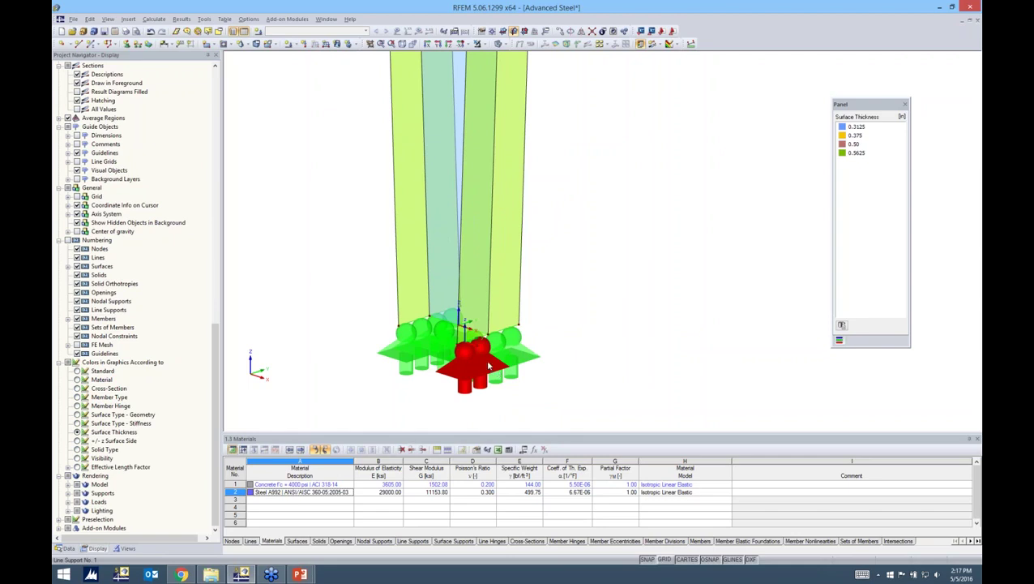
# Apply context-menu actions to the base line supports and select the right-hand support group.
pyautogui.rightClick(489, 366)
pyautogui.click(512, 408)
pyautogui.scroll(1, 513, 409)
pyautogui.rightClick(503, 373)
pyautogui.click(536, 426)
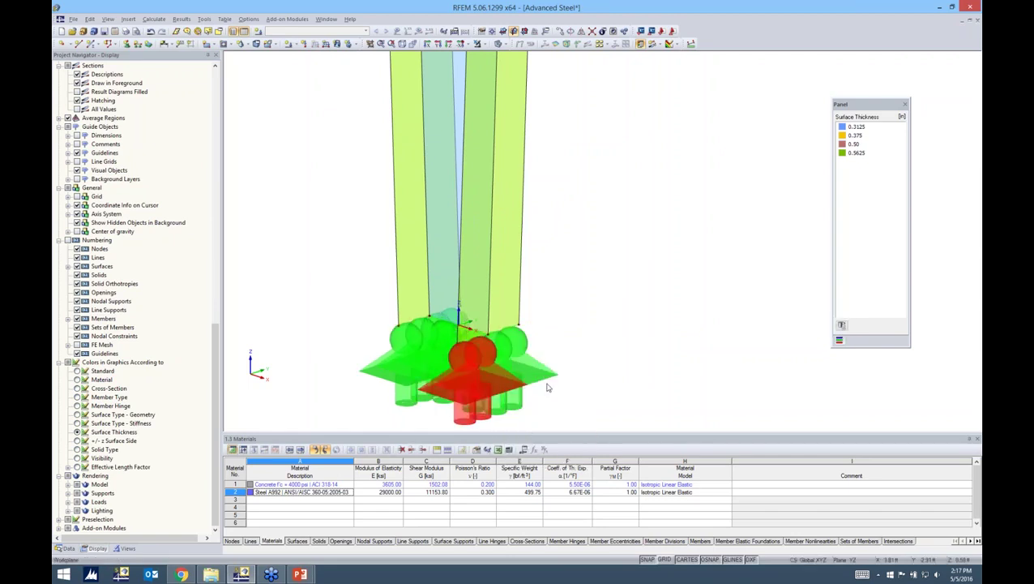
pyautogui.click(504, 369)
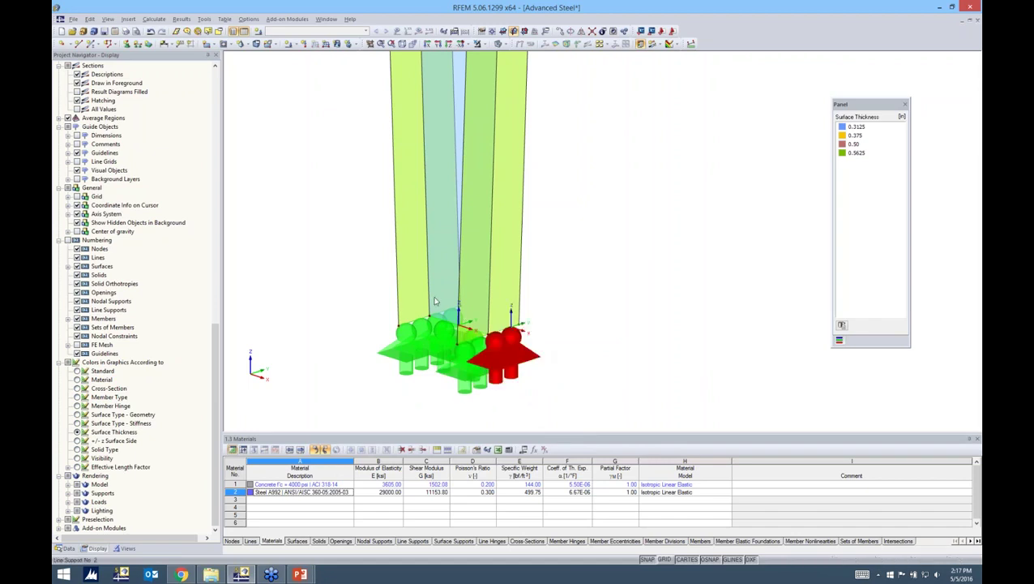
pyautogui.scroll(-3, 557, 304)
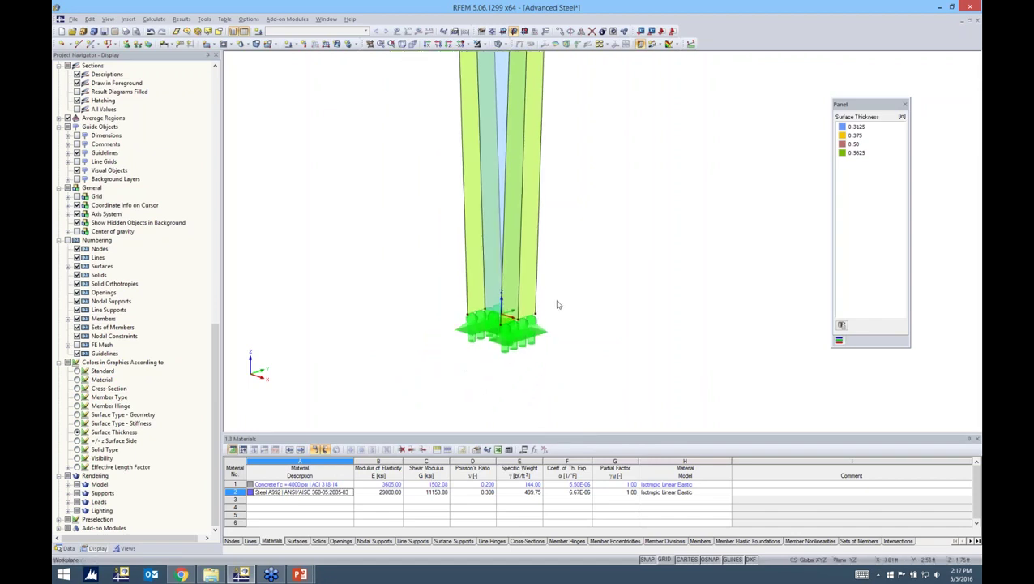
pyautogui.scroll(-2, 557, 305)
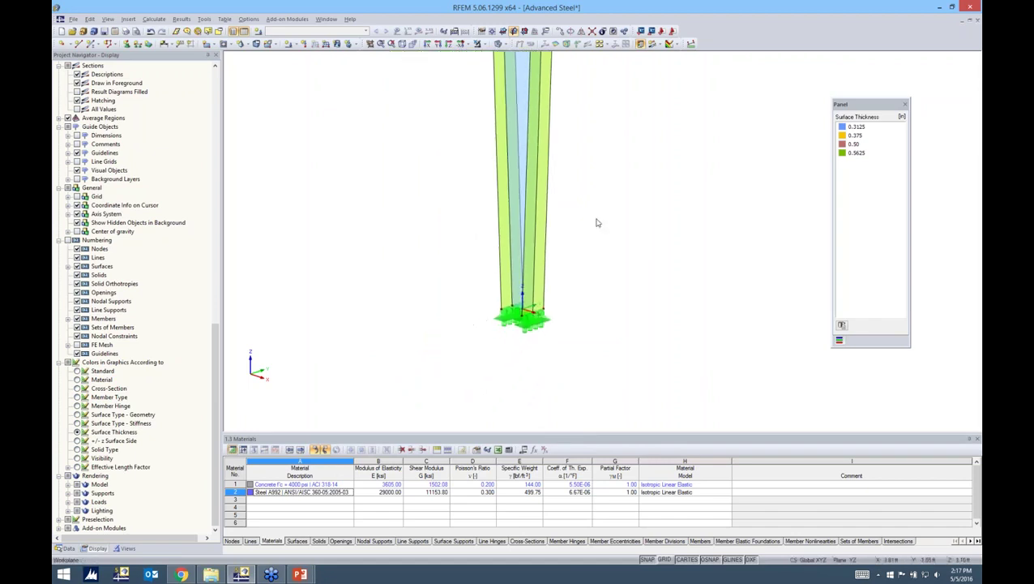
pyautogui.scroll(-3, 598, 222)
pyautogui.moveTo(556, 259); pyautogui.dragTo(520, 258, button='middle')
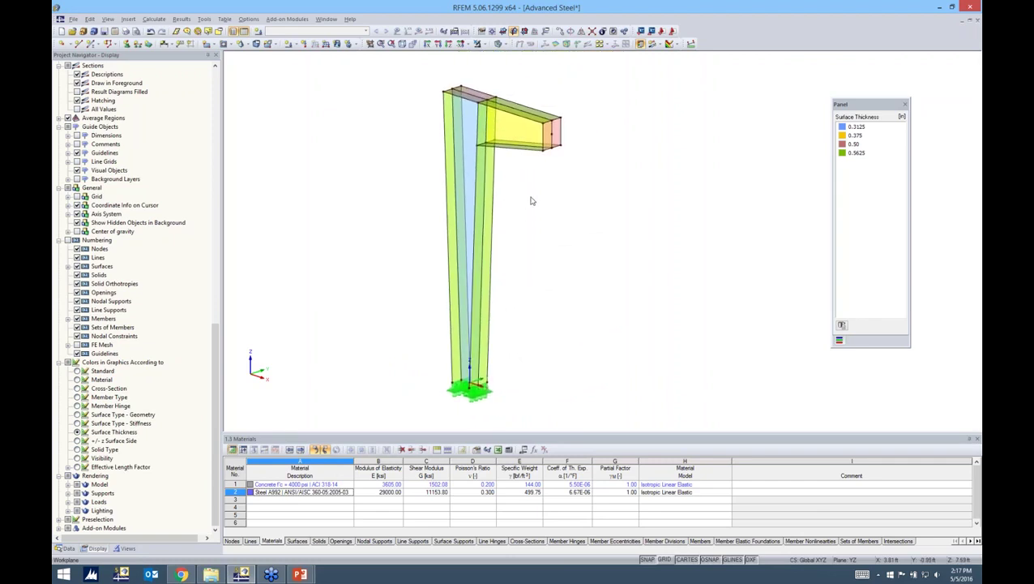
pyautogui.keyDown('ctrl'); pyautogui.moveTo(540, 197); pyautogui.dragTo(585, 166, button='middle'); pyautogui.keyUp('ctrl')
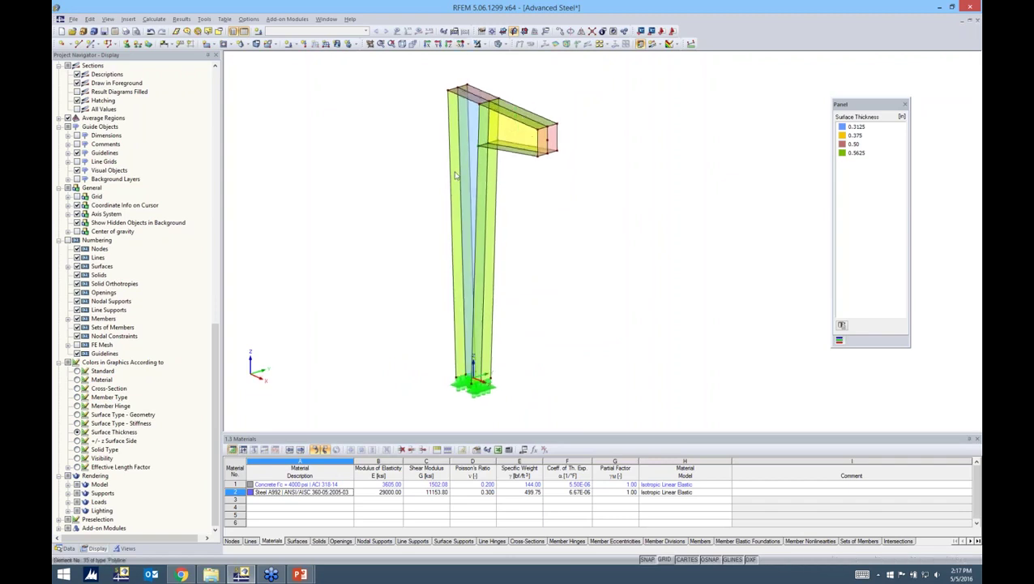
pyautogui.moveTo(522, 189); pyautogui.dragTo(500, 236, button='middle')
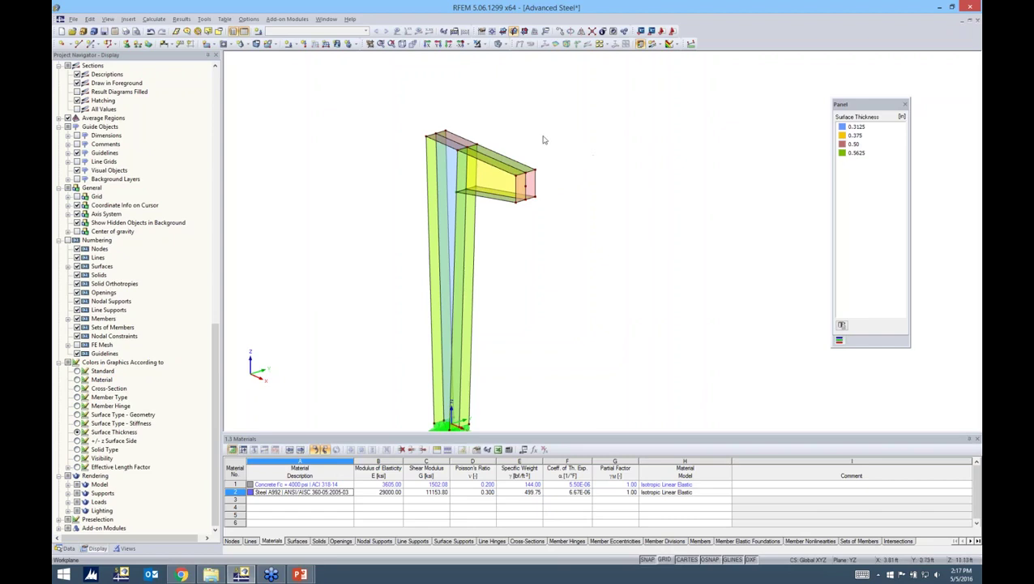
pyautogui.keyDown('ctrl'); pyautogui.moveTo(540, 147); pyautogui.dragTo(555, 147, button='middle'); pyautogui.keyUp('ctrl')
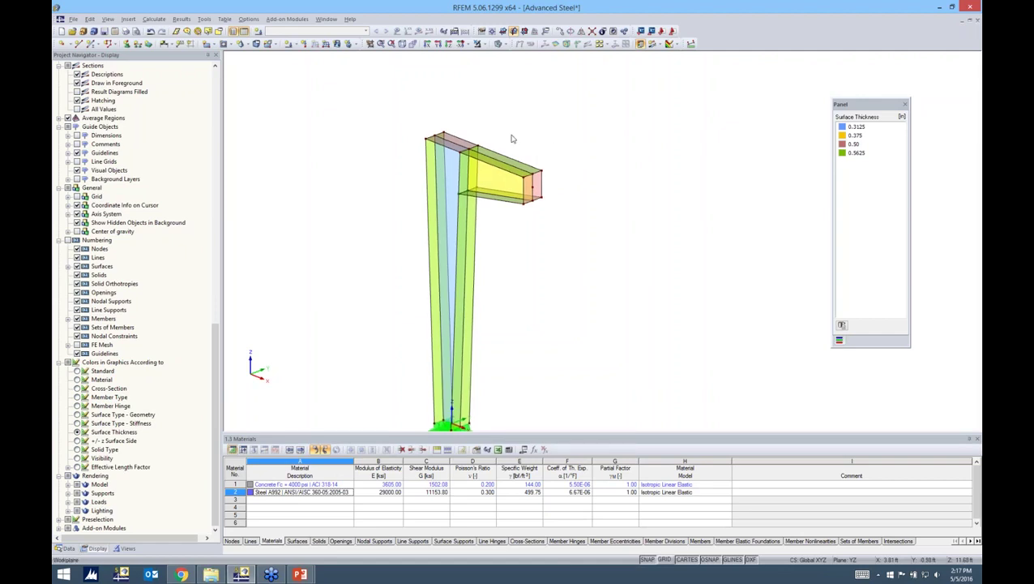
# Add intermediate nodes on column edge lines 18 and 10.
pyautogui.scroll(2, 473, 136)
pyautogui.rightClick(457, 150)
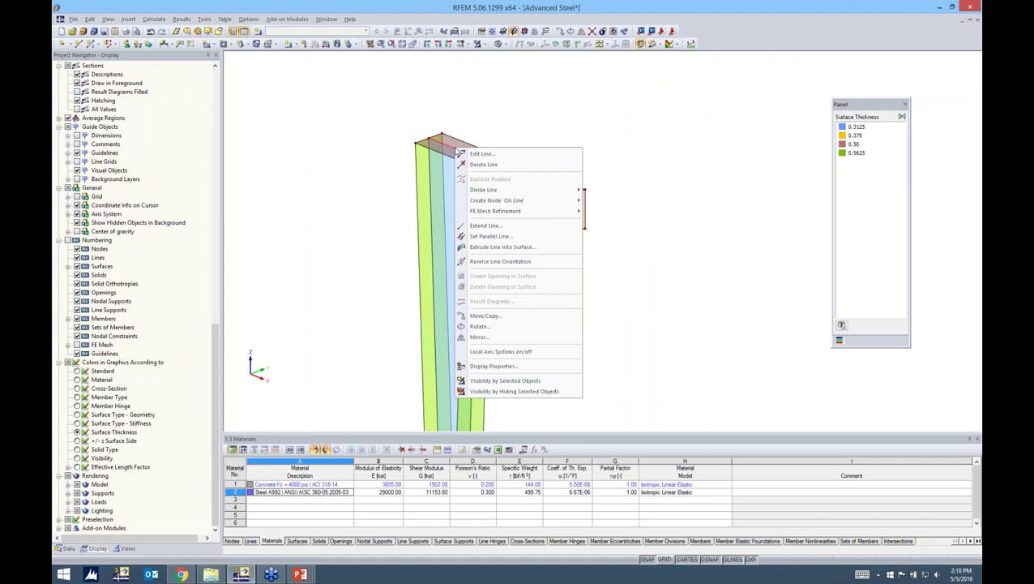
pyautogui.moveTo(486, 202)
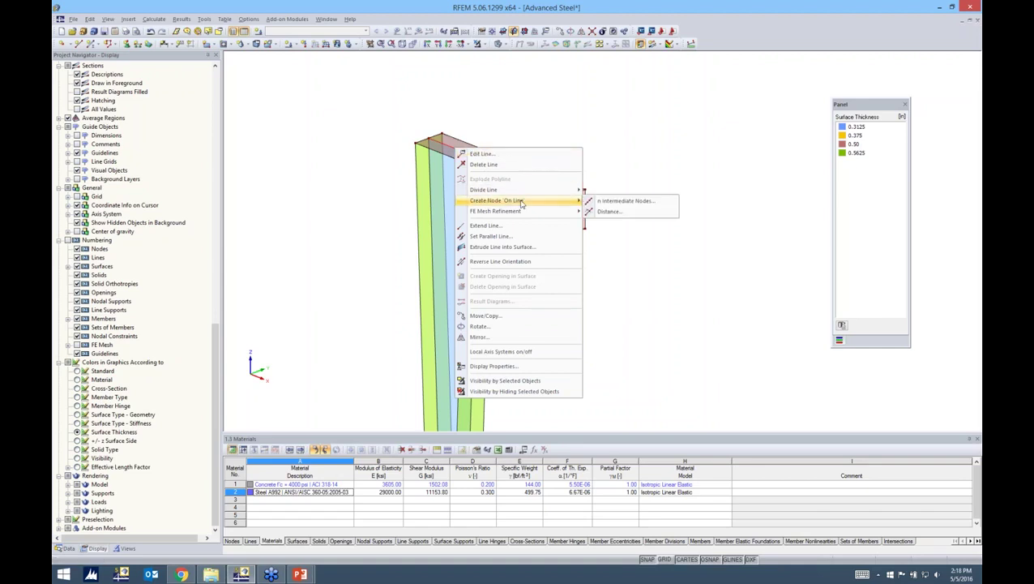
pyautogui.click(635, 203)
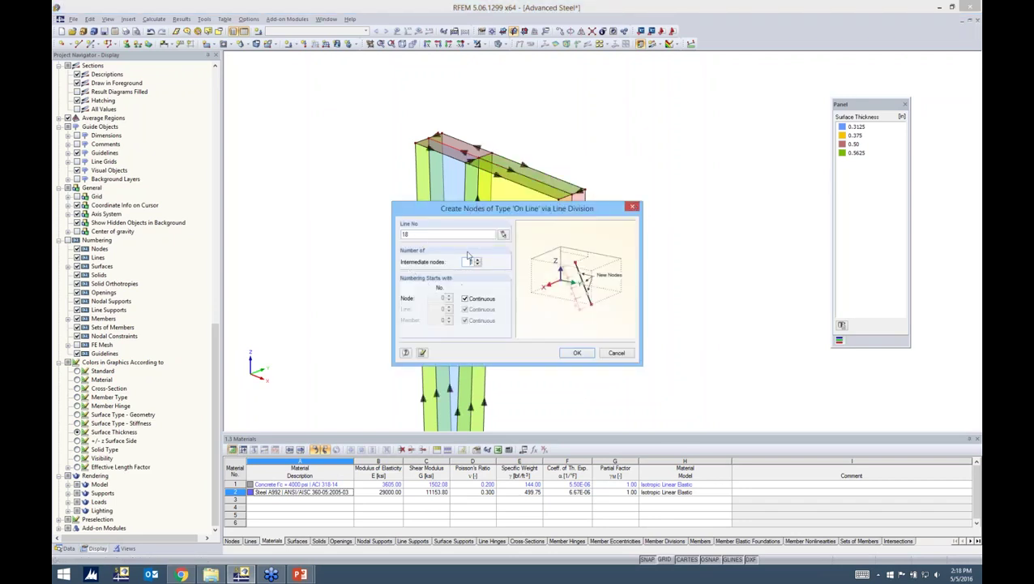
pyautogui.click(572, 353)
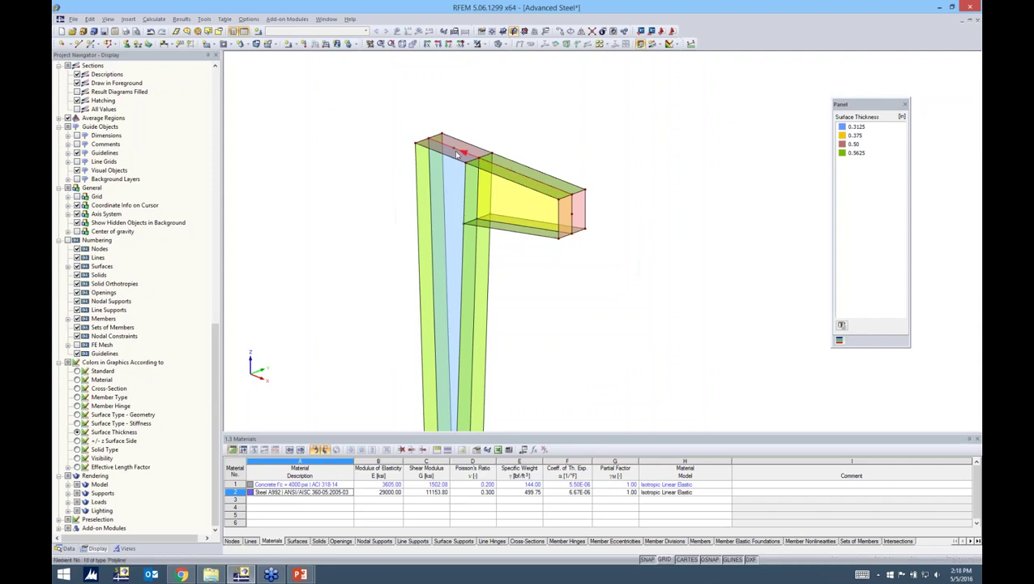
pyautogui.rightClick(475, 323)
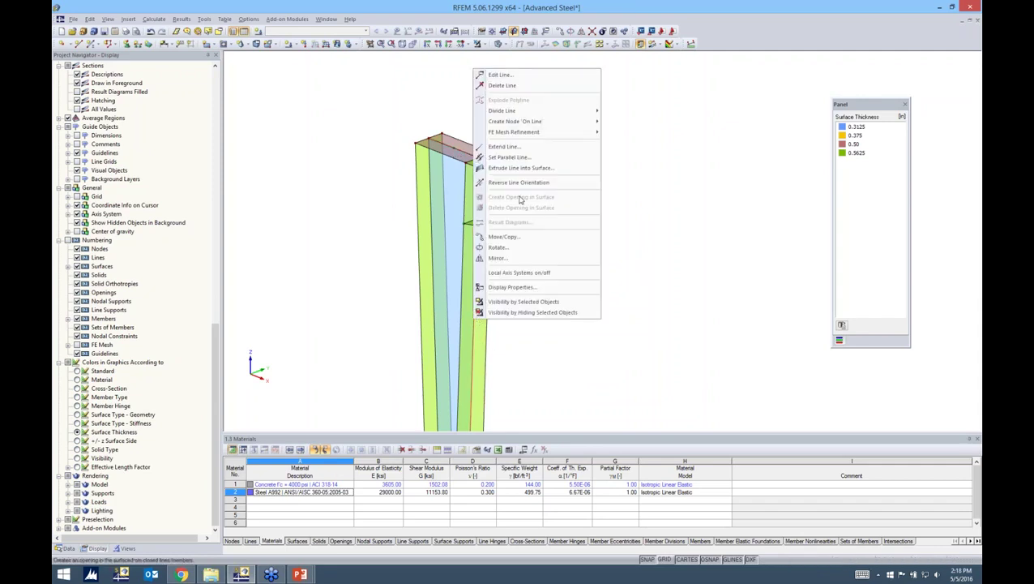
pyautogui.moveTo(521, 124)
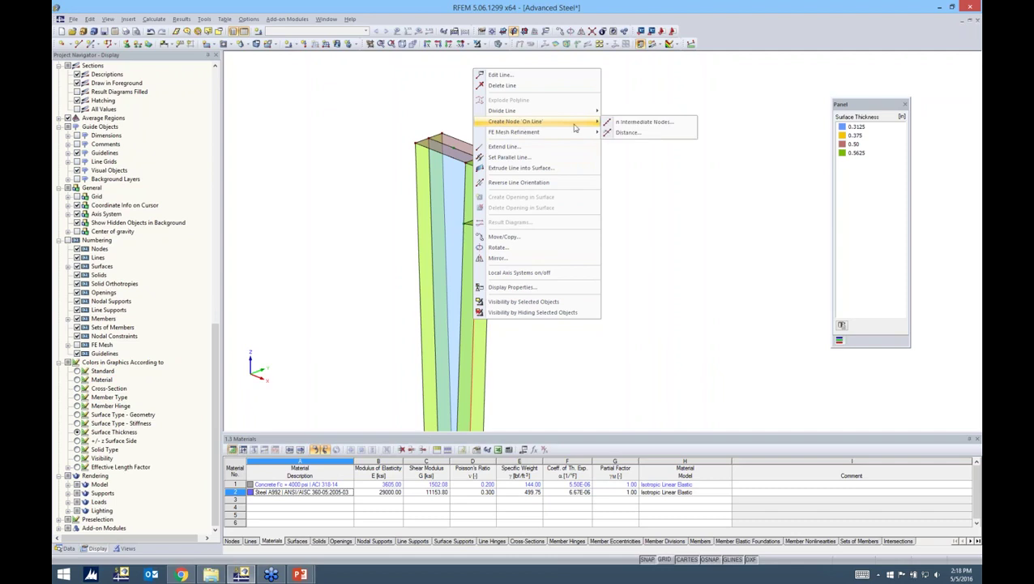
pyautogui.click(616, 122)
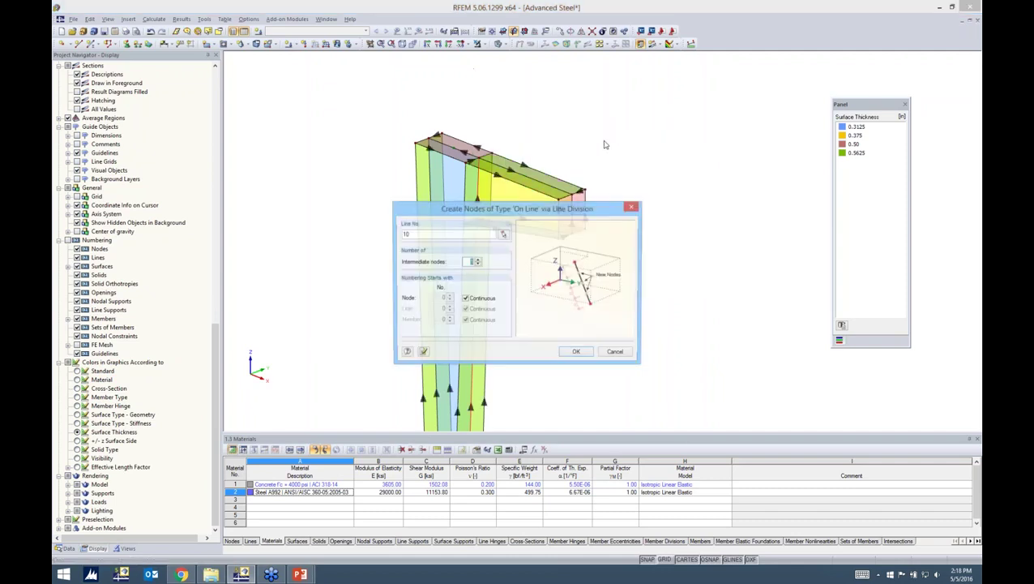
pyautogui.click(570, 355)
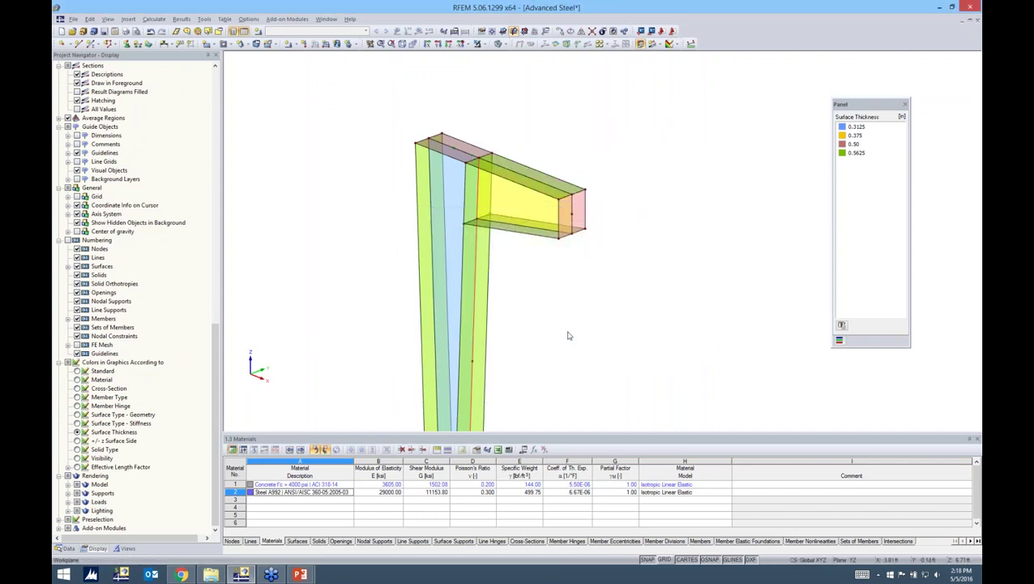
# Start a new nodal support from the Hinged type and create a custom support type.
pyautogui.scroll(-1, 558, 321)
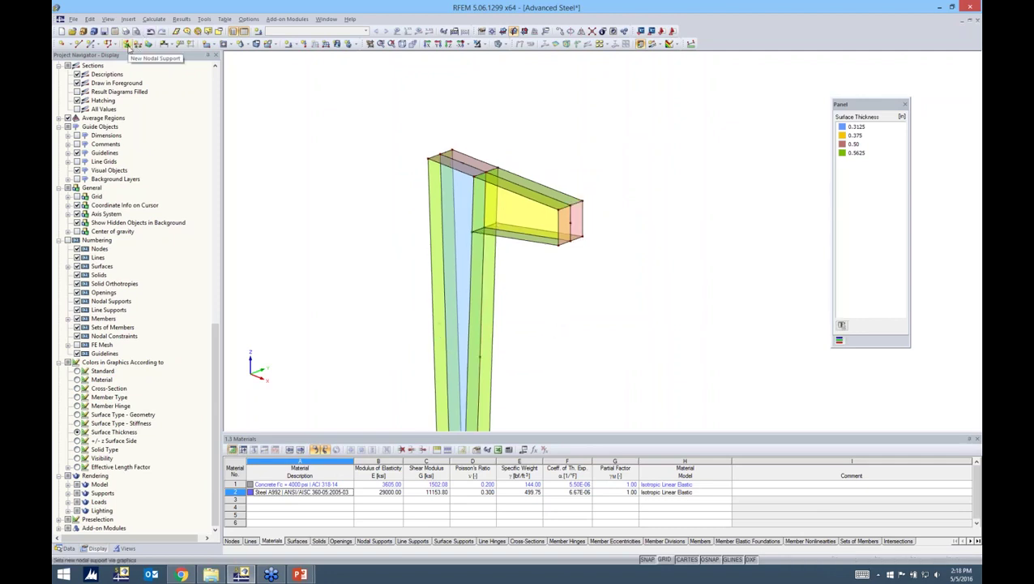
pyautogui.click(128, 45)
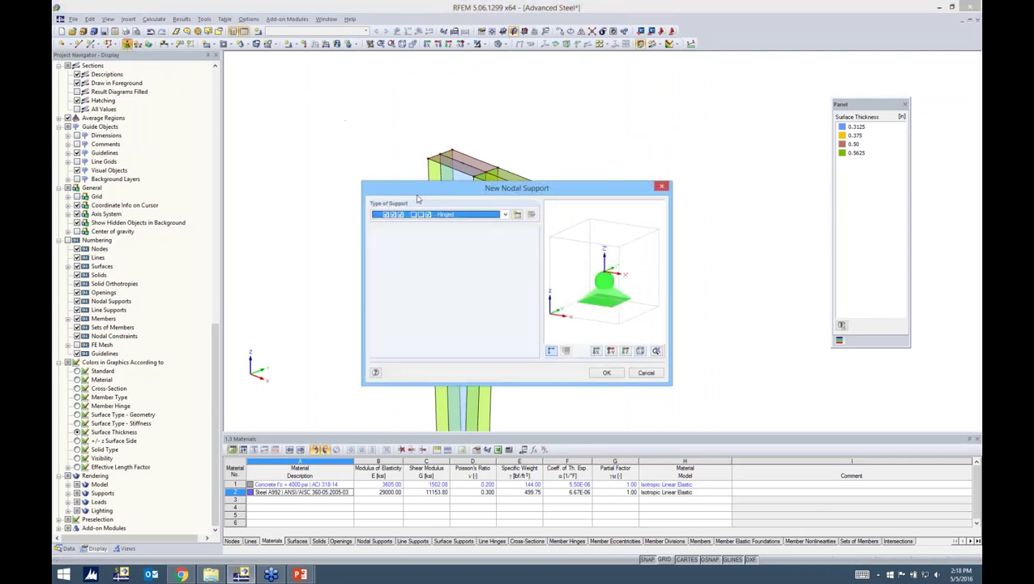
pyautogui.click(503, 215)
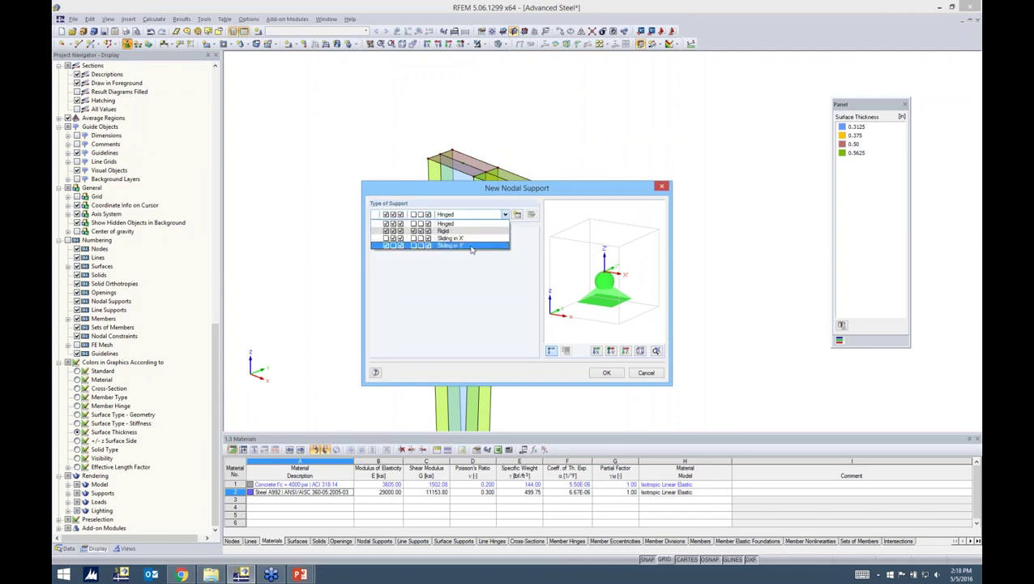
pyautogui.click(458, 223)
pyautogui.click(518, 215)
# Make the custom support restrain only uY, freeing uX, uZ and φZ with uZ nonlinearity None.
pyautogui.moveTo(550, 136); pyautogui.dragTo(552, 108)
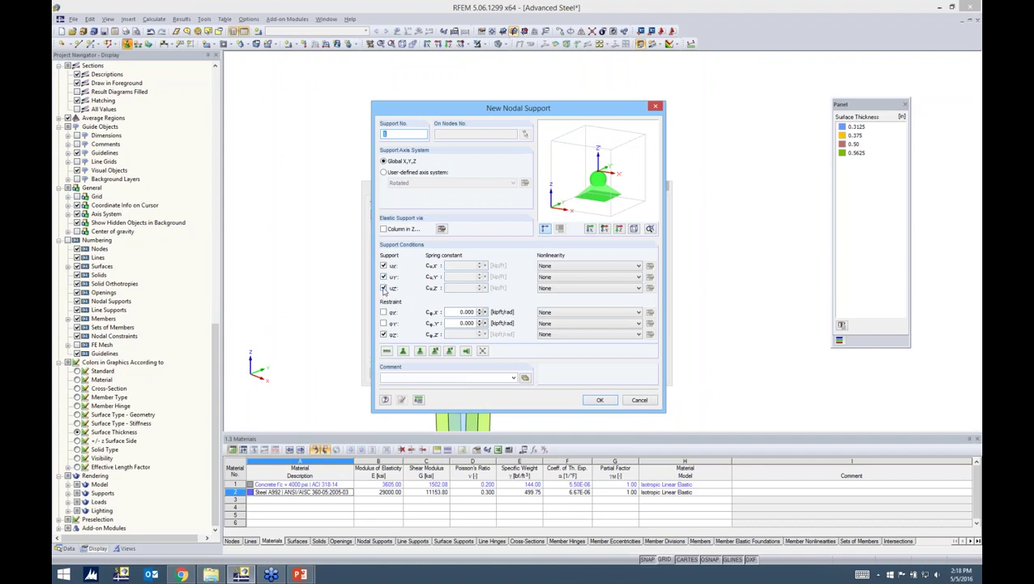
pyautogui.click(383, 287)
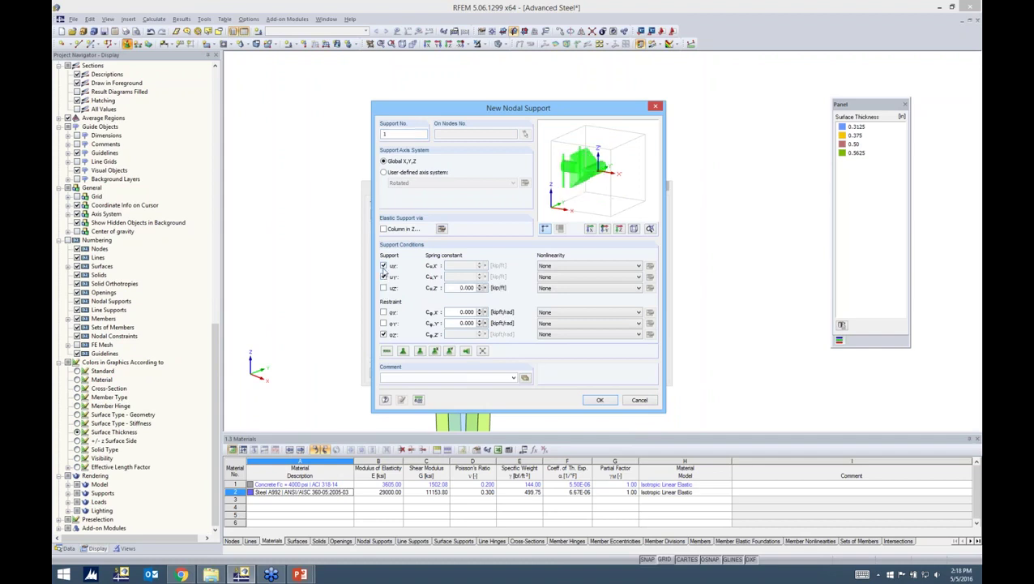
pyautogui.click(384, 266)
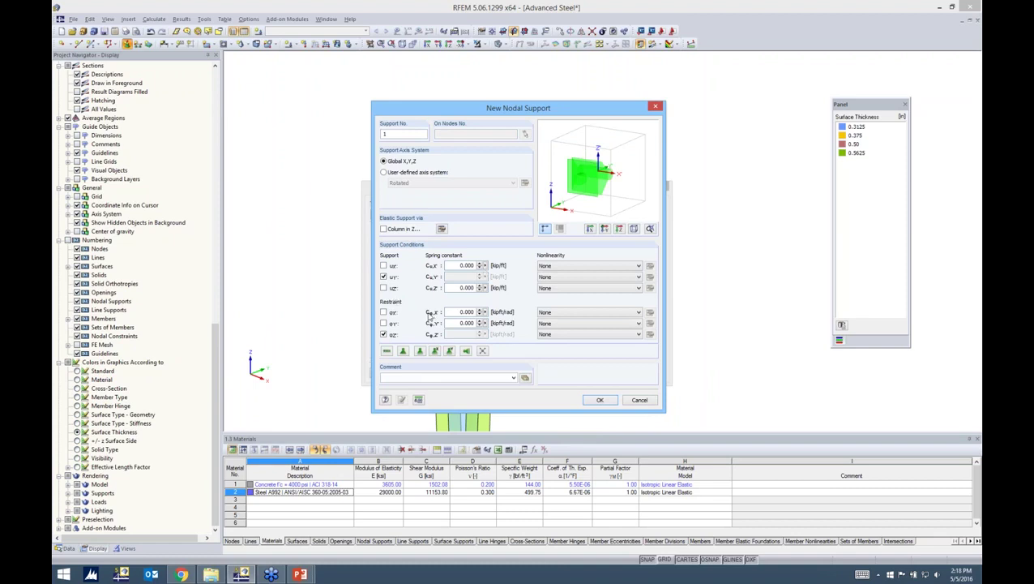
pyautogui.click(560, 288)
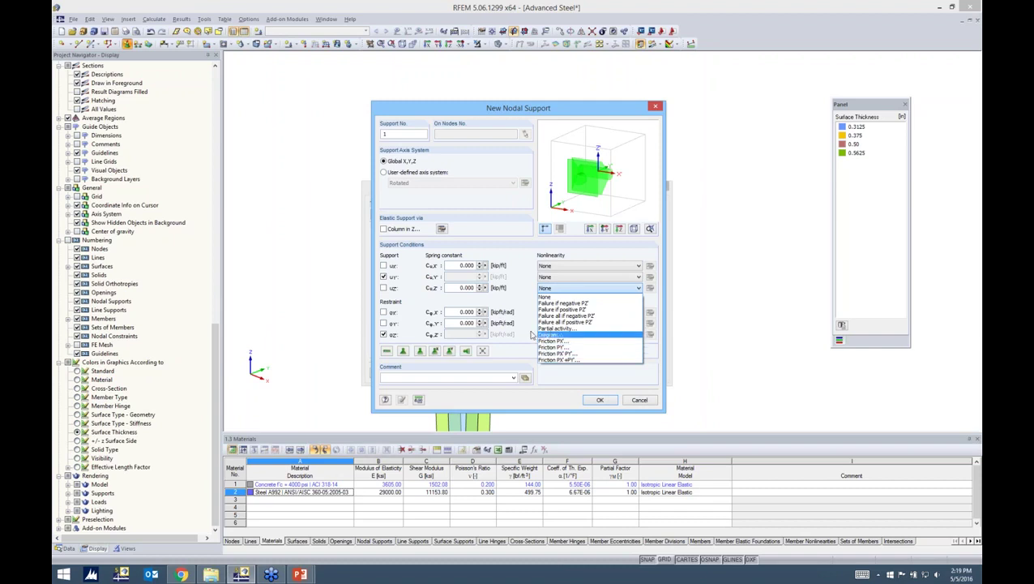
pyautogui.press('Escape')
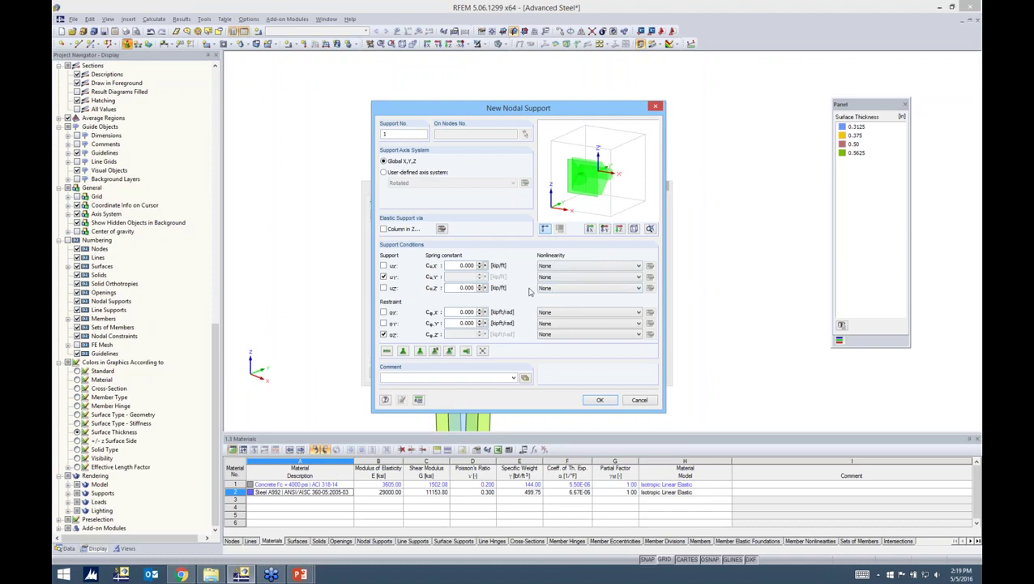
pyautogui.click(559, 290)
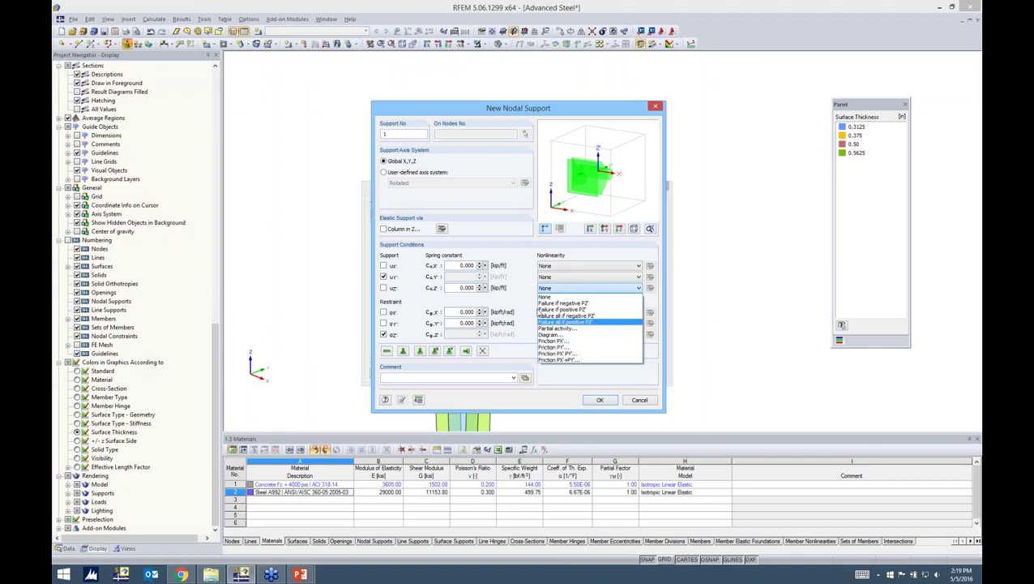
pyautogui.click(527, 299)
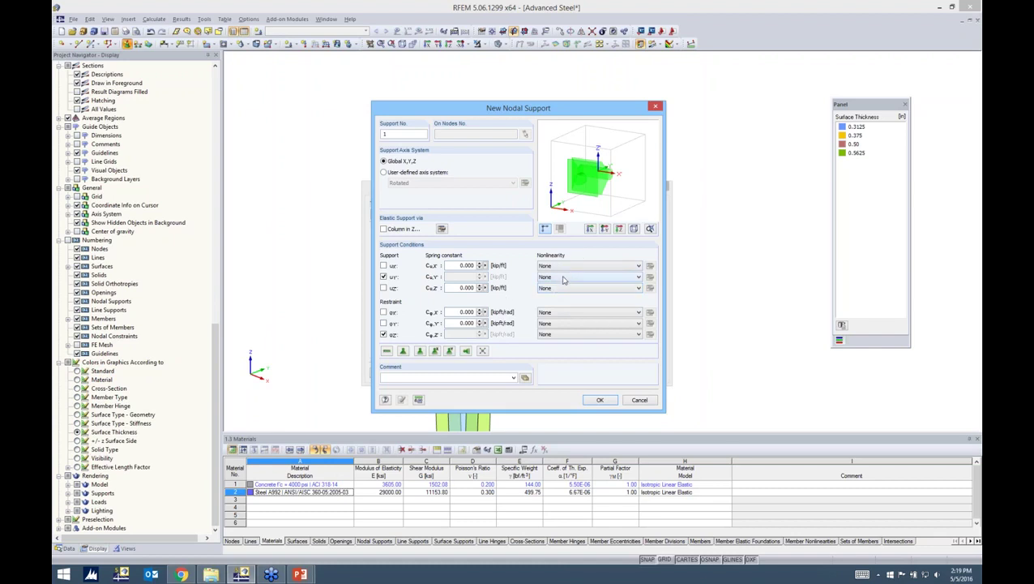
pyautogui.click(384, 335)
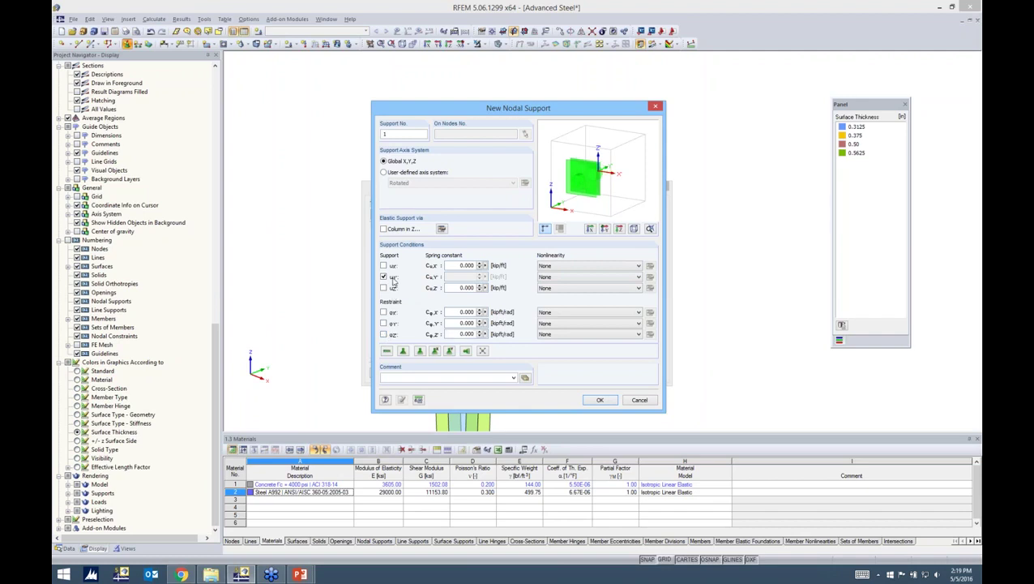
pyautogui.click(600, 400)
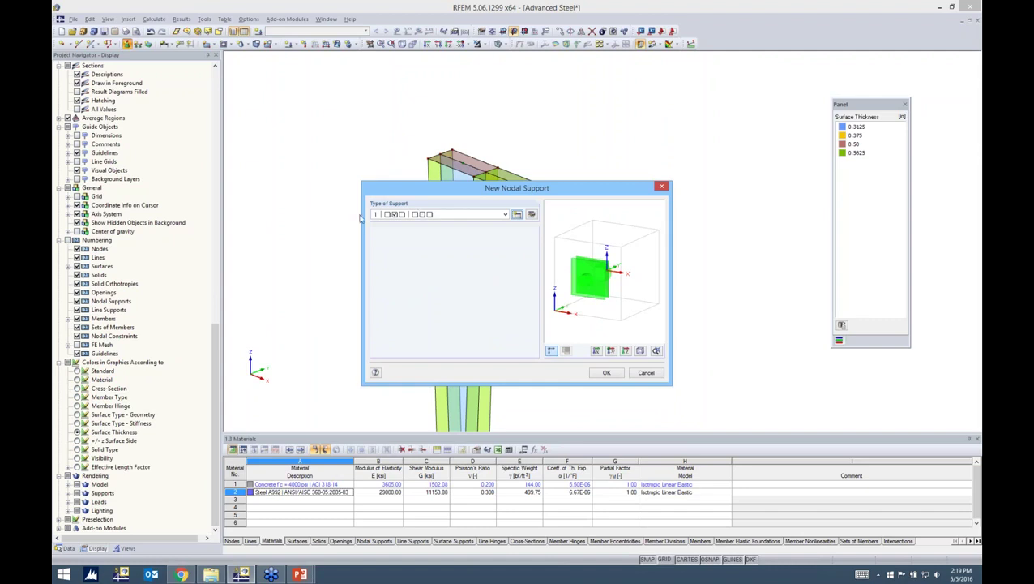
# Assign nodal support 1 to nodes 24, 27, 31 and 32.
pyautogui.click(606, 372)
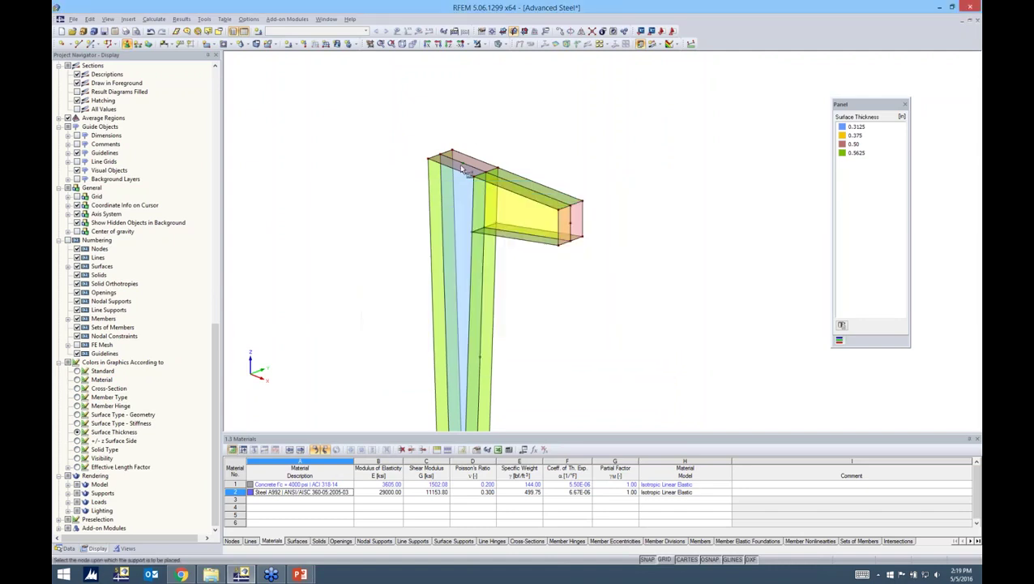
pyautogui.scroll(2, 584, 212)
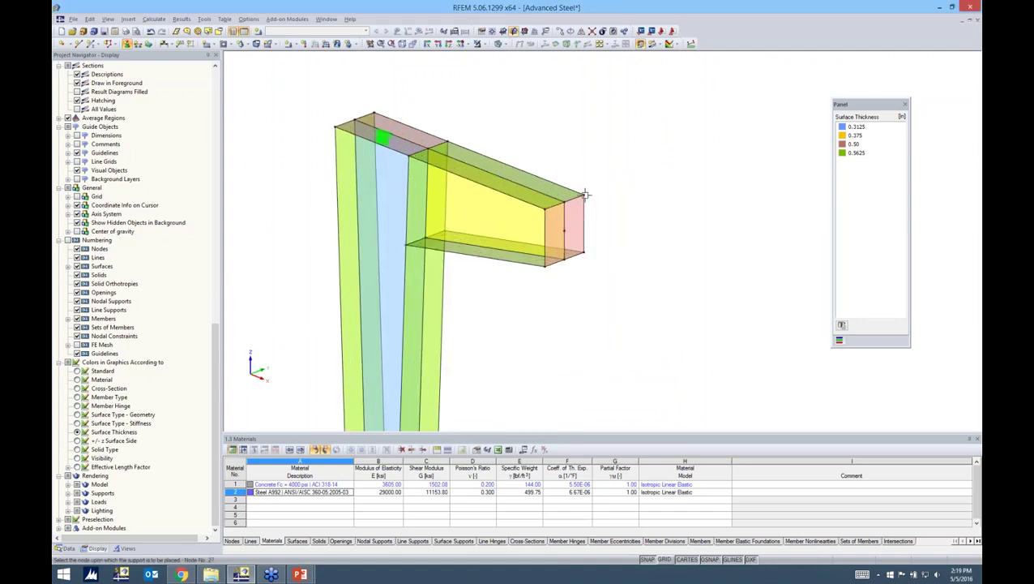
pyautogui.scroll(-3, 531, 316)
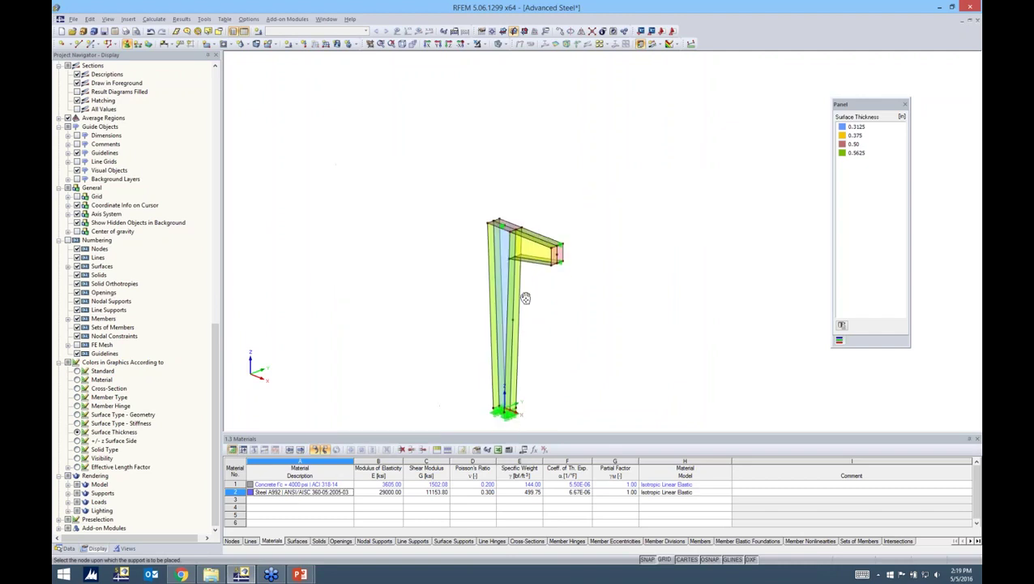
pyautogui.scroll(2, 539, 307)
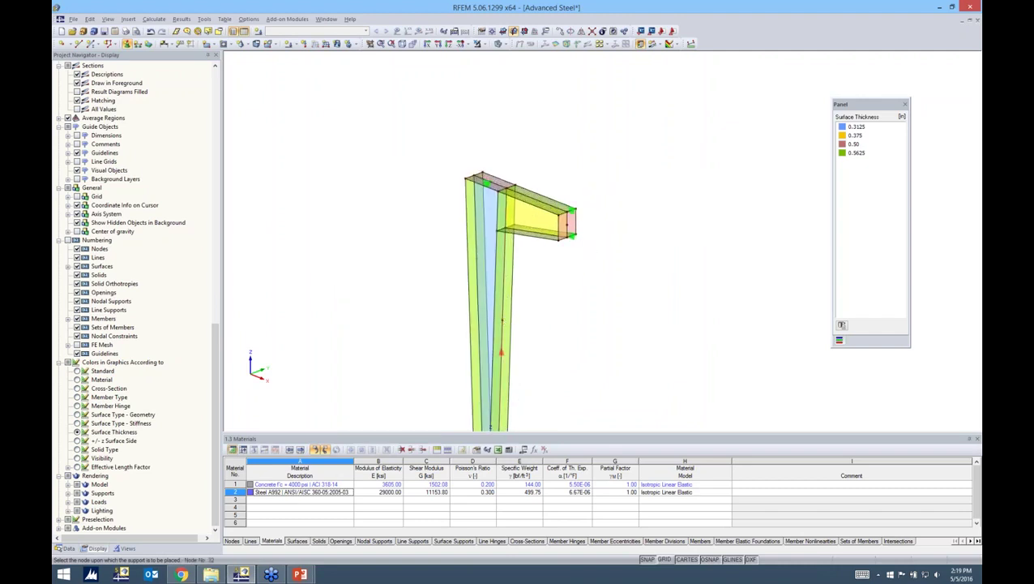
pyautogui.press('Escape')
pyautogui.keyDown('ctrl'); pyautogui.moveTo(572, 302); pyautogui.dragTo(538, 286, button='middle'); pyautogui.keyUp('ctrl')
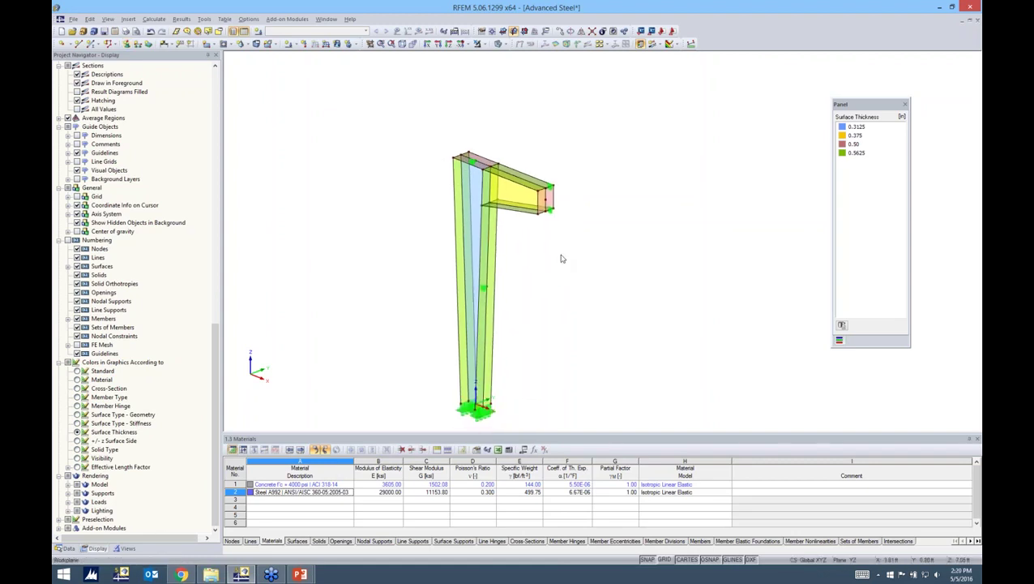
pyautogui.scroll(2, 541, 203)
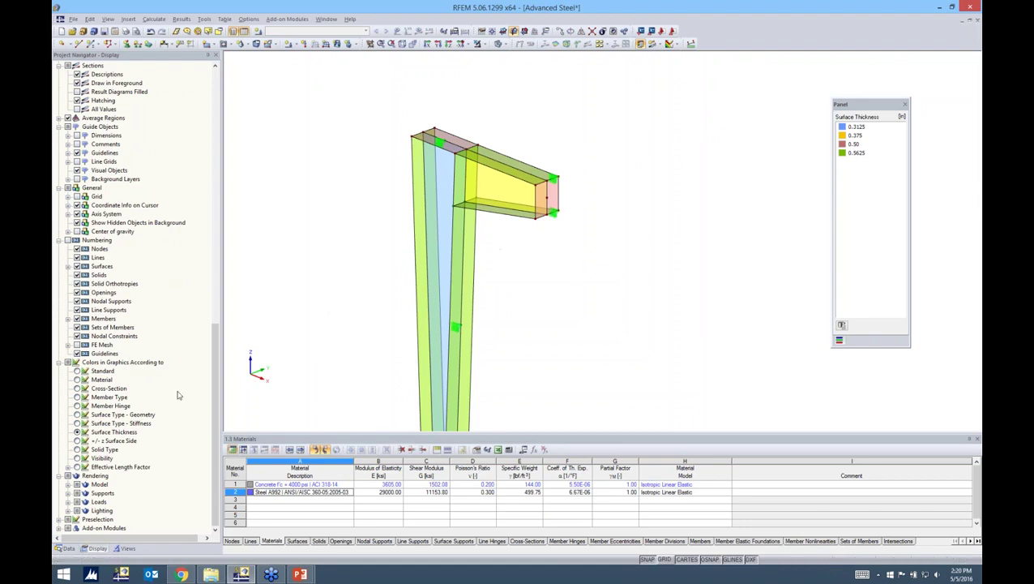
# Uncheck Nodal Supports in the Display tab so only the column and beam surfaces remain visible.
pyautogui.moveTo(215, 387); pyautogui.dragTo(215, 134)
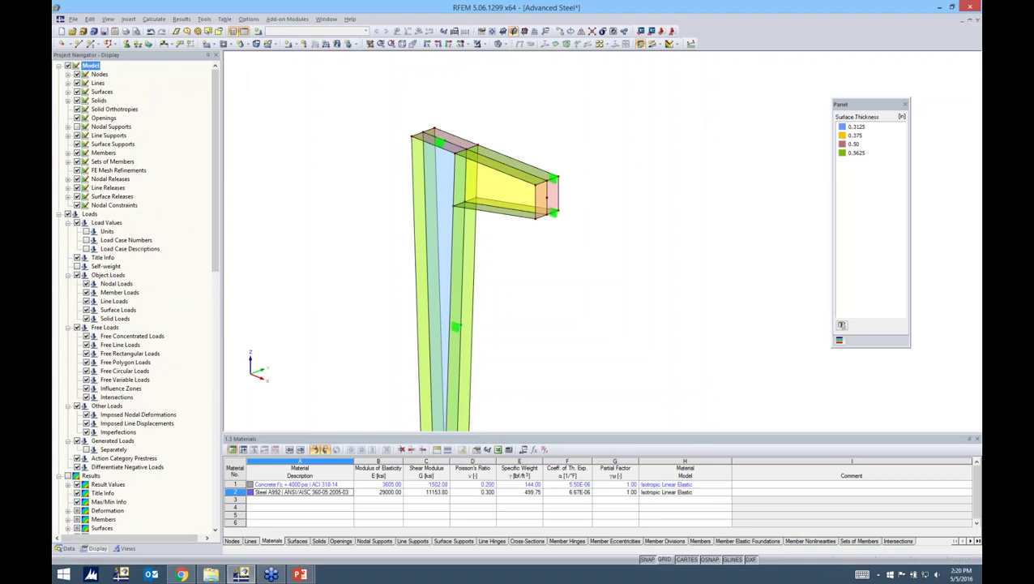
pyautogui.click(77, 126)
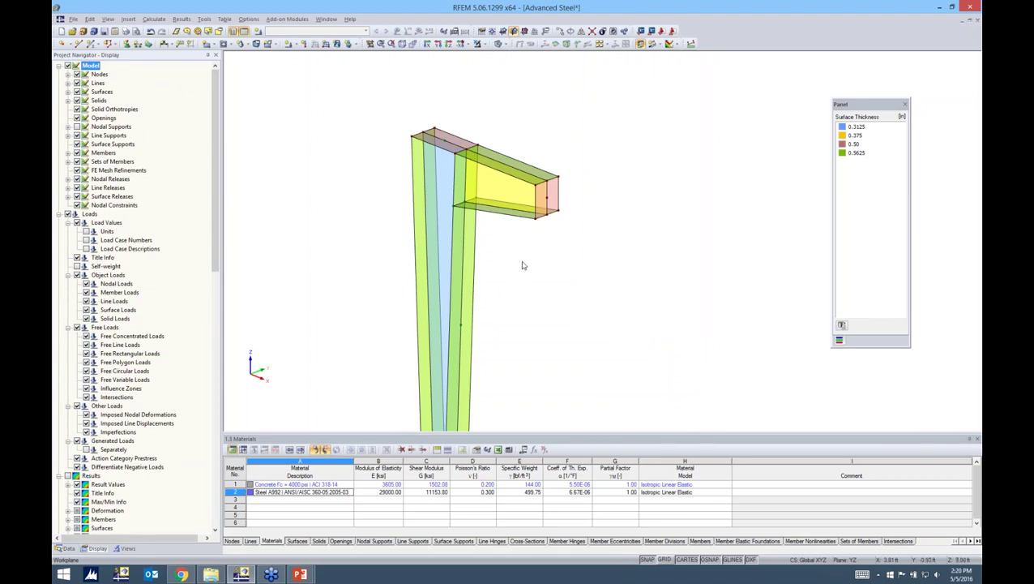
pyautogui.keyDown('ctrl'); pyautogui.moveTo(522, 265); pyautogui.dragTo(487, 217, button='middle'); pyautogui.keyUp('ctrl')
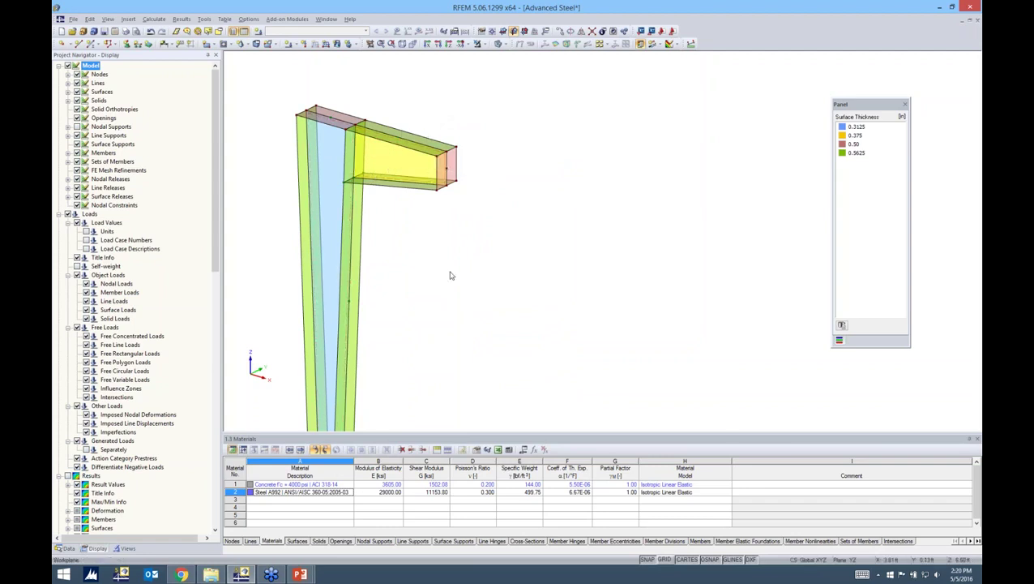
pyautogui.keyDown('ctrl'); pyautogui.moveTo(476, 224); pyautogui.dragTo(499, 229, button='middle'); pyautogui.keyUp('ctrl')
pyautogui.scroll(2, 436, 159)
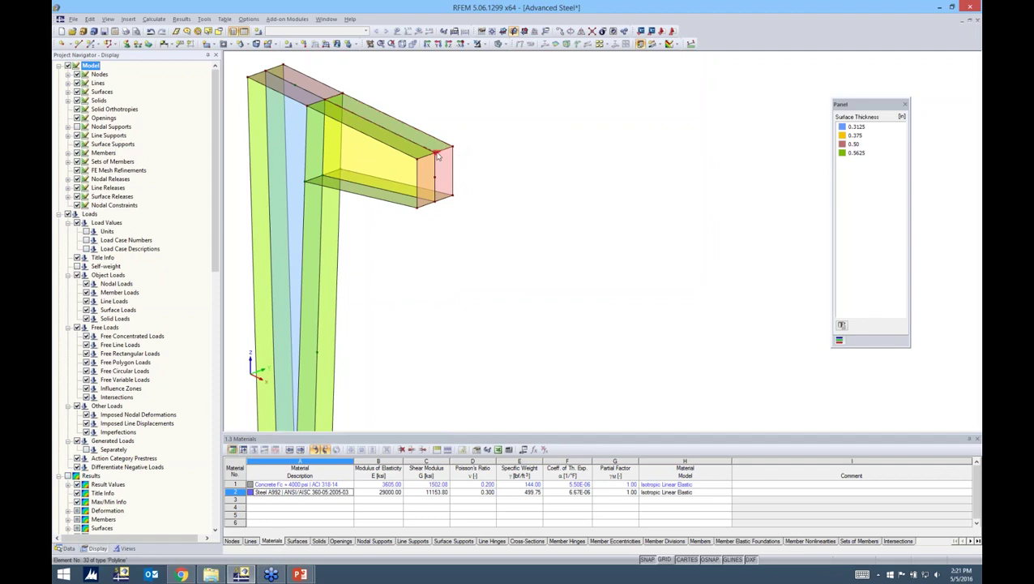
pyautogui.scroll(1, 435, 158)
pyautogui.scroll(1, 434, 157)
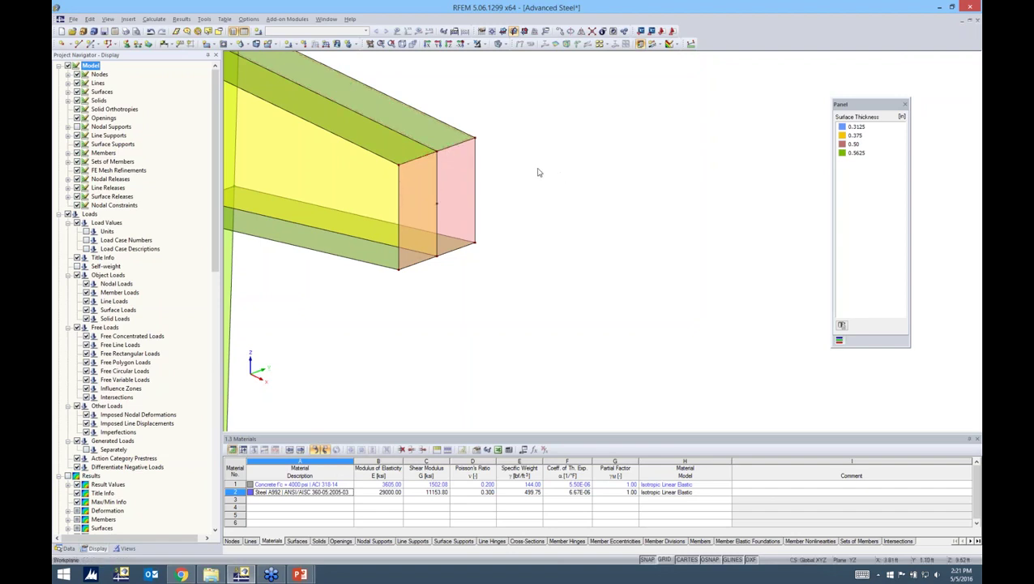
pyautogui.scroll(-3, 560, 175)
pyautogui.scroll(-1, 580, 173)
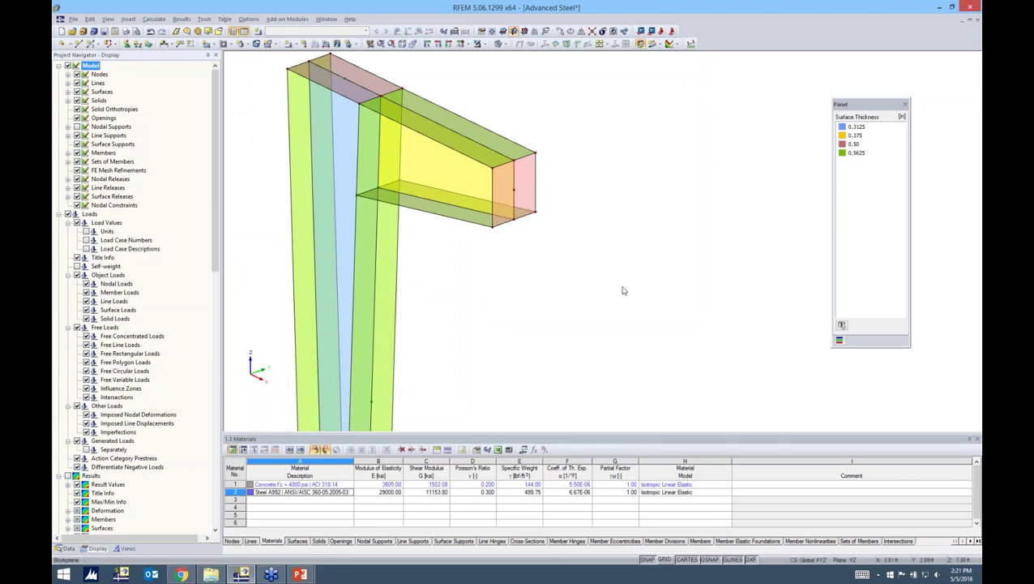
pyautogui.moveTo(549, 238); pyautogui.dragTo(562, 276, button='middle')
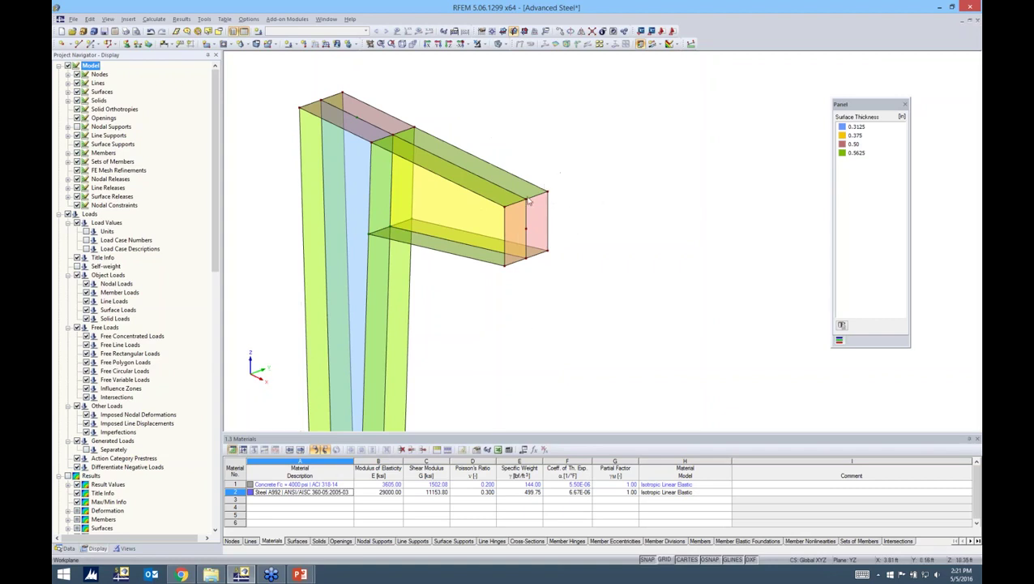
# Create parameter Design_Load, unit type Line Force, with a value of 45.00 kip/ft.
pyautogui.click(524, 451)
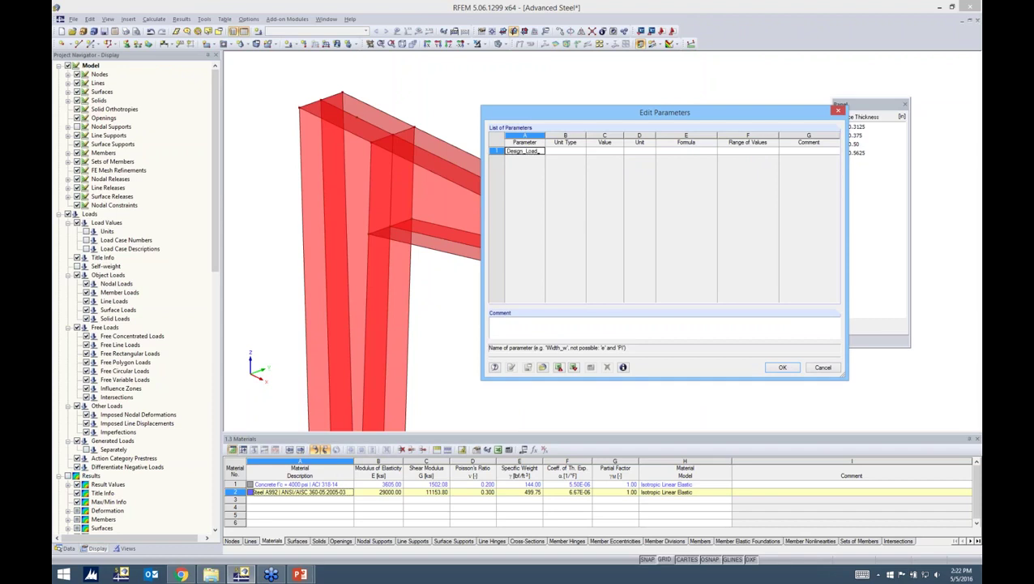
pyautogui.press('Tab')
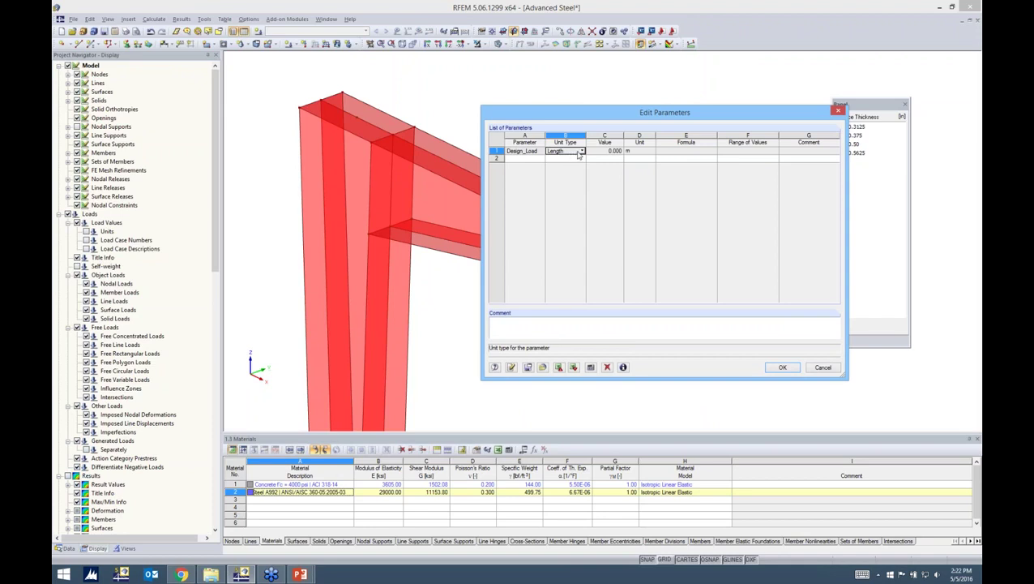
pyautogui.click(582, 153)
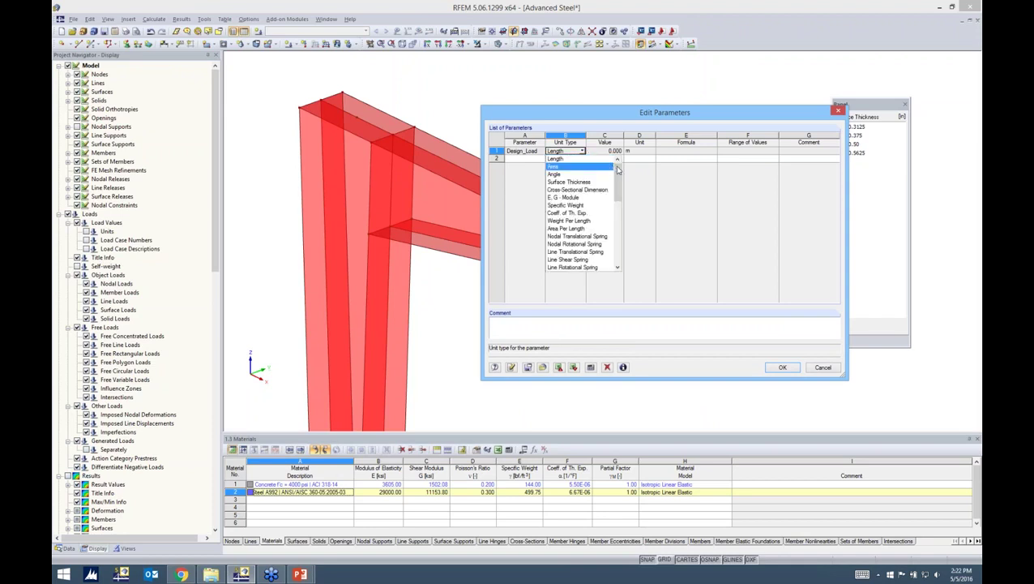
pyautogui.moveTo(617, 168); pyautogui.dragTo(621, 206)
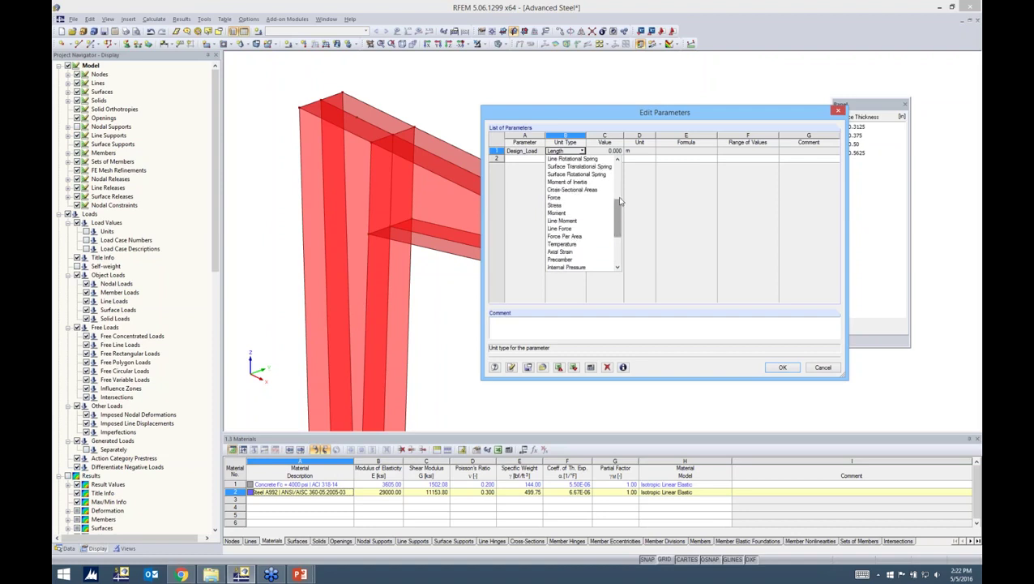
pyautogui.click(561, 227)
pyautogui.click(635, 154)
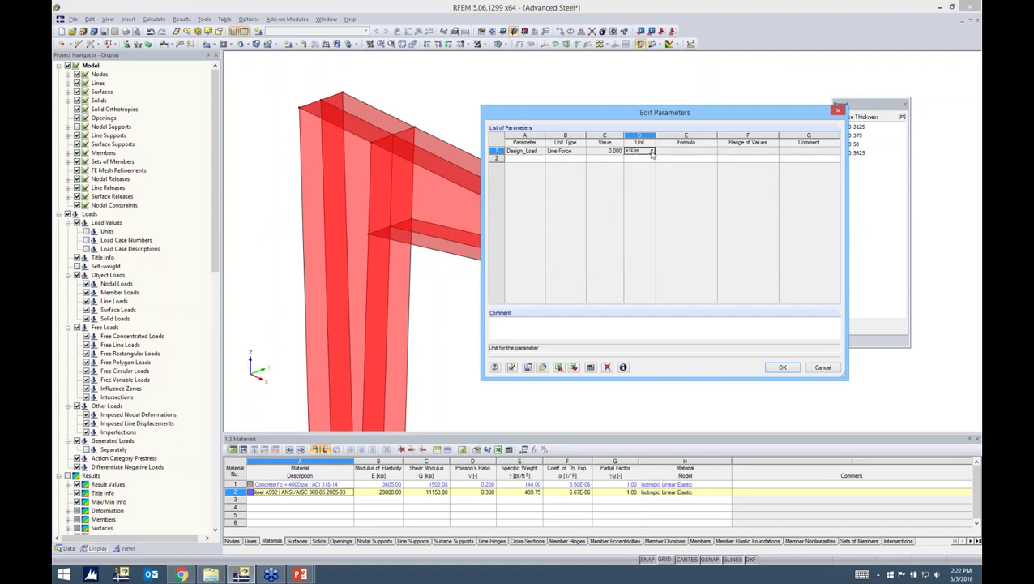
pyautogui.click(652, 151)
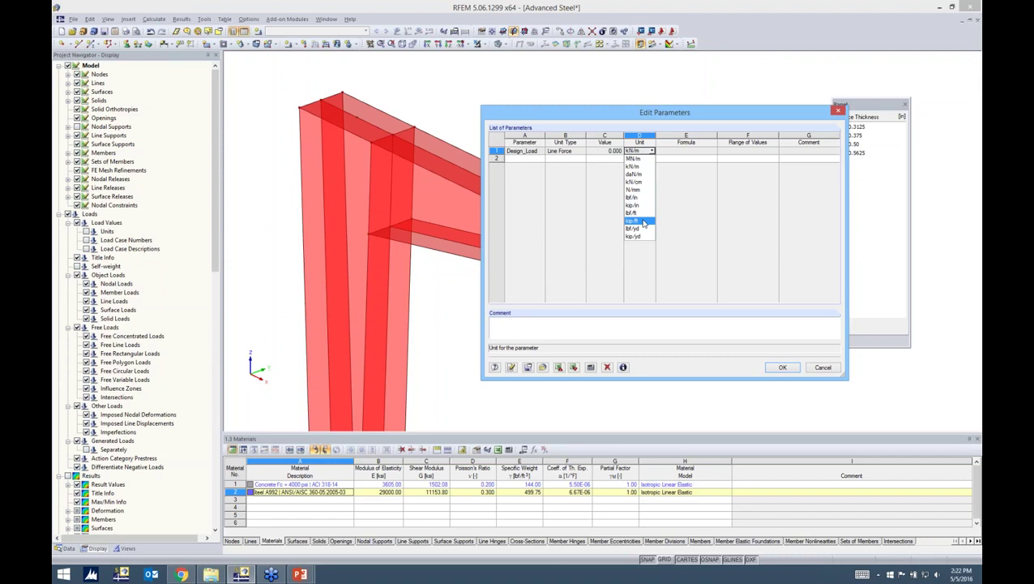
pyautogui.click(644, 223)
pyautogui.click(608, 150)
pyautogui.doubleClick(605, 152)
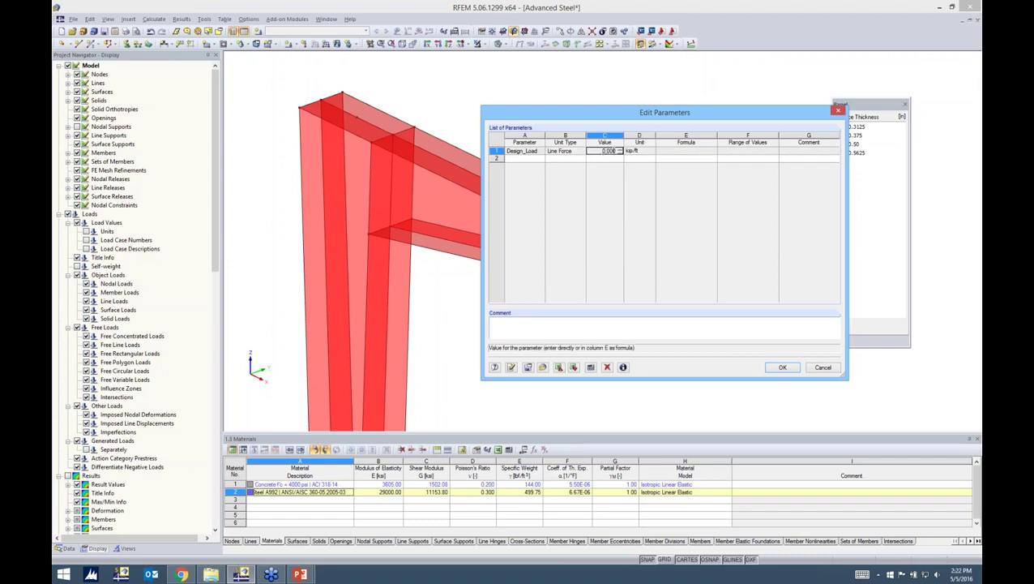
pyautogui.write('45.00')
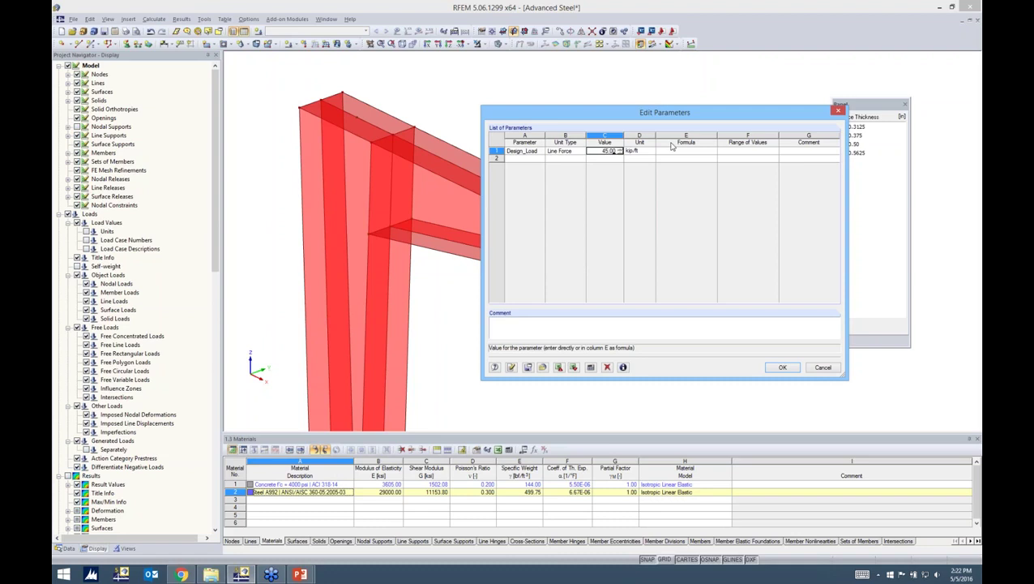
pyautogui.click(783, 368)
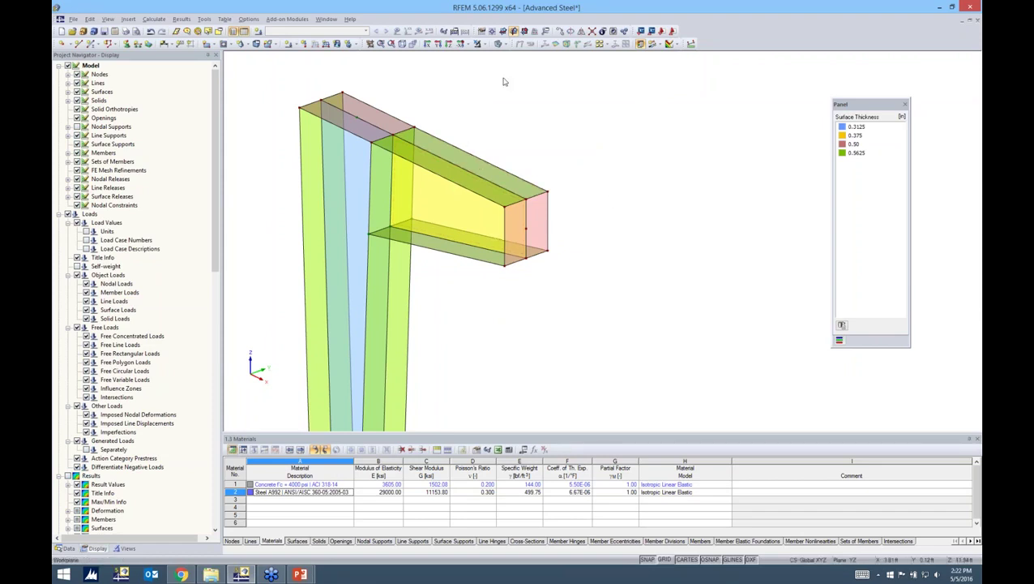
# Describe load case LC1 as 'Design Load' and switch off its self-weight.
pyautogui.moveTo(545, 156); pyautogui.dragTo(524, 139, button='middle')
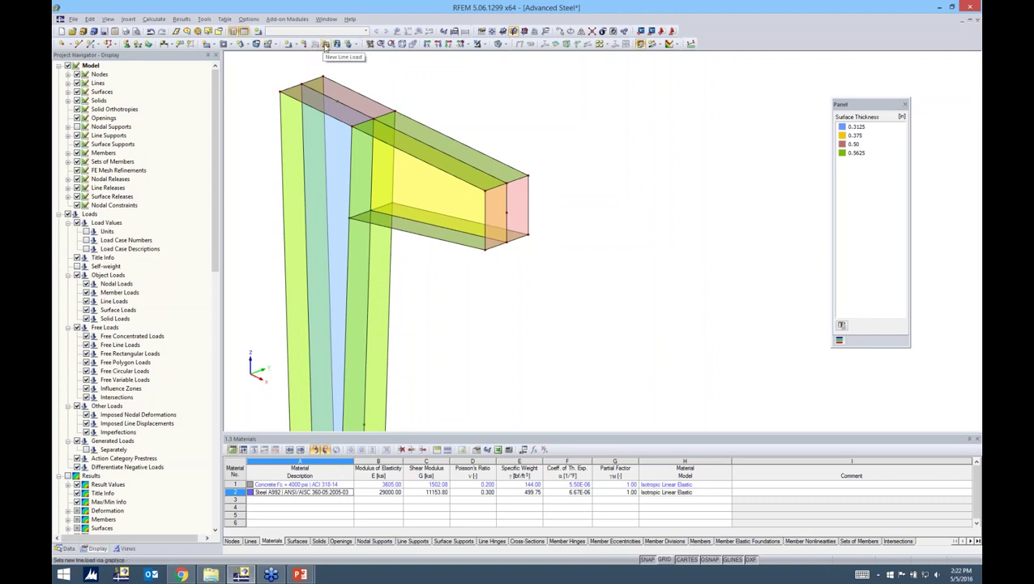
pyautogui.click(325, 46)
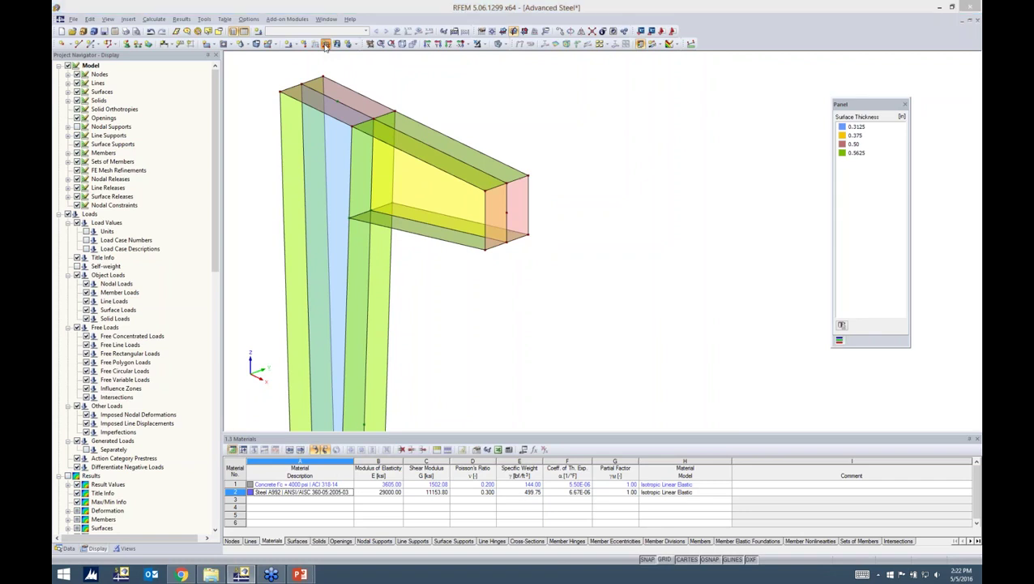
pyautogui.moveTo(390, 107); pyautogui.dragTo(390, 83)
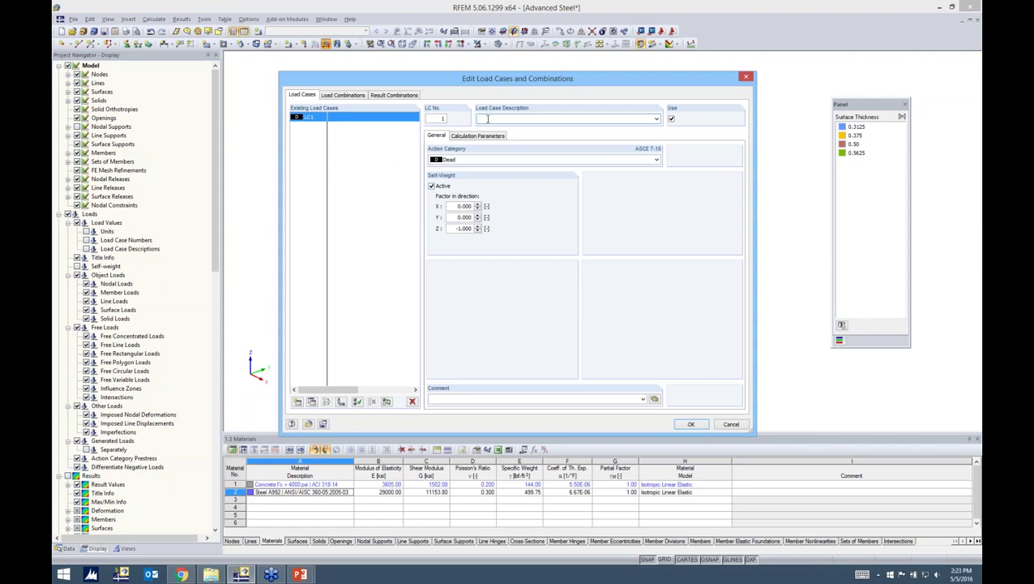
pyautogui.write('Design Load')
pyautogui.click(431, 185)
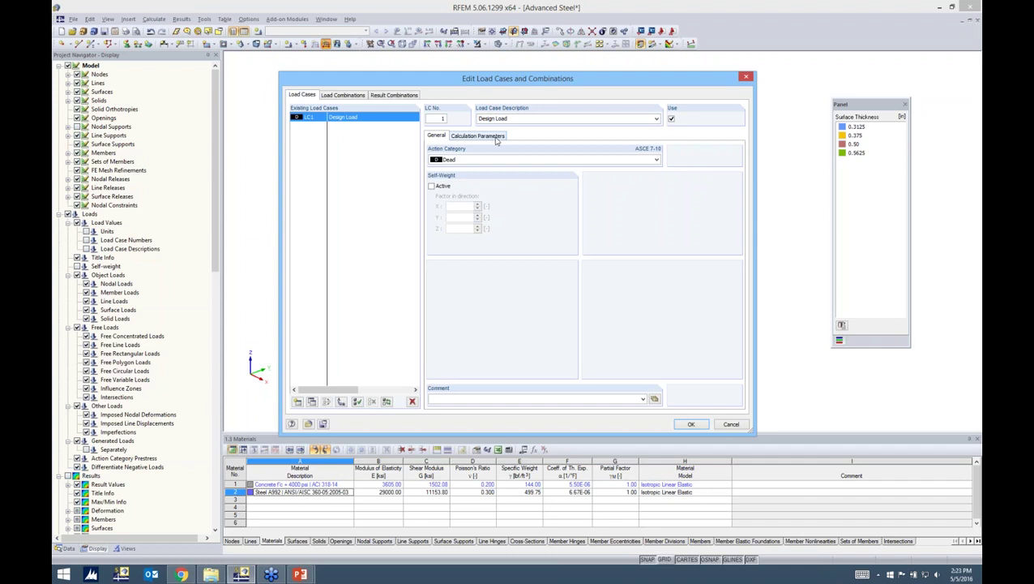
# Confirm the load case and keep the new line load's direction as global ZL.
pyautogui.click(689, 424)
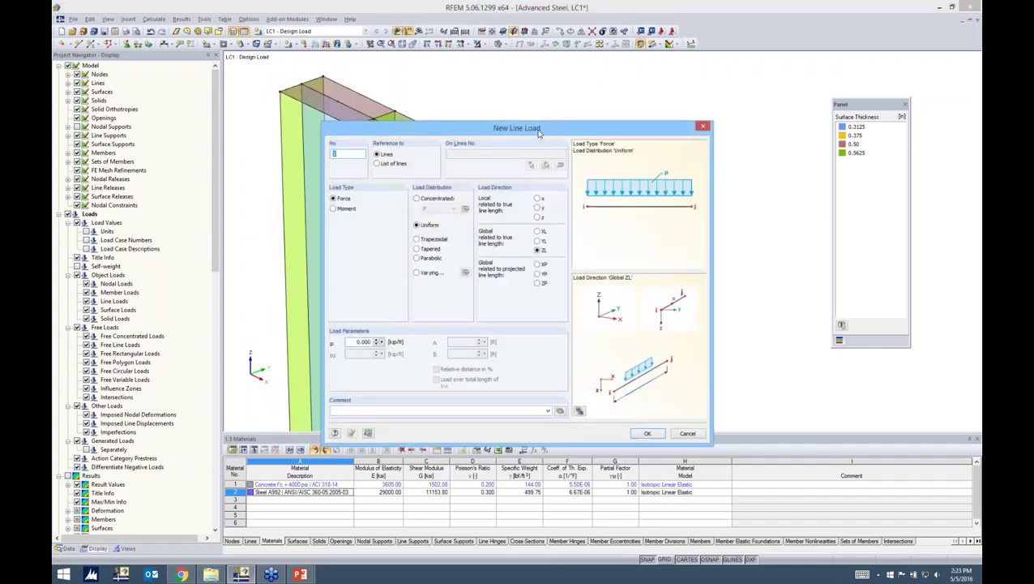
pyautogui.moveTo(539, 132); pyautogui.dragTo(572, 108)
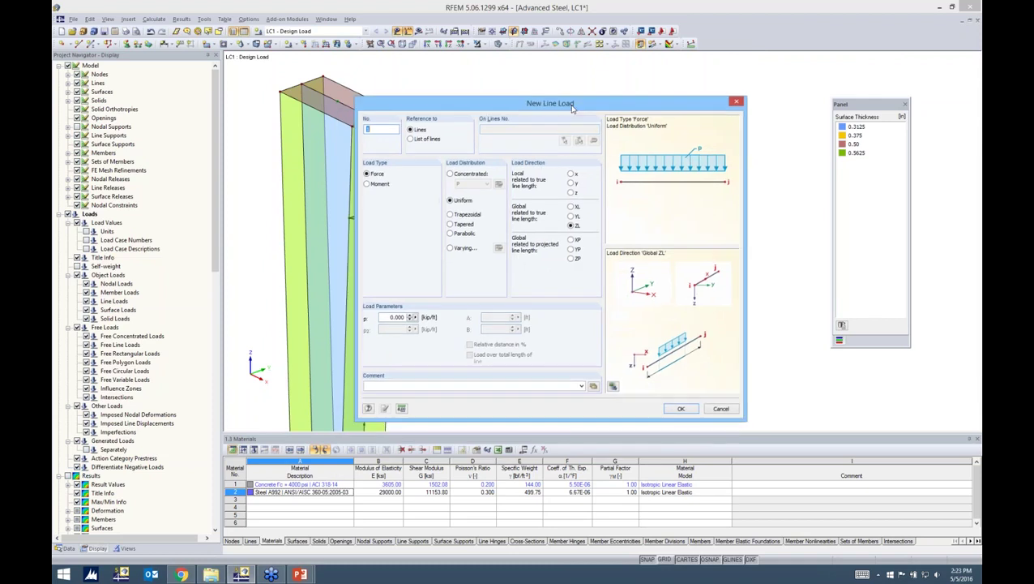
pyautogui.click(571, 215)
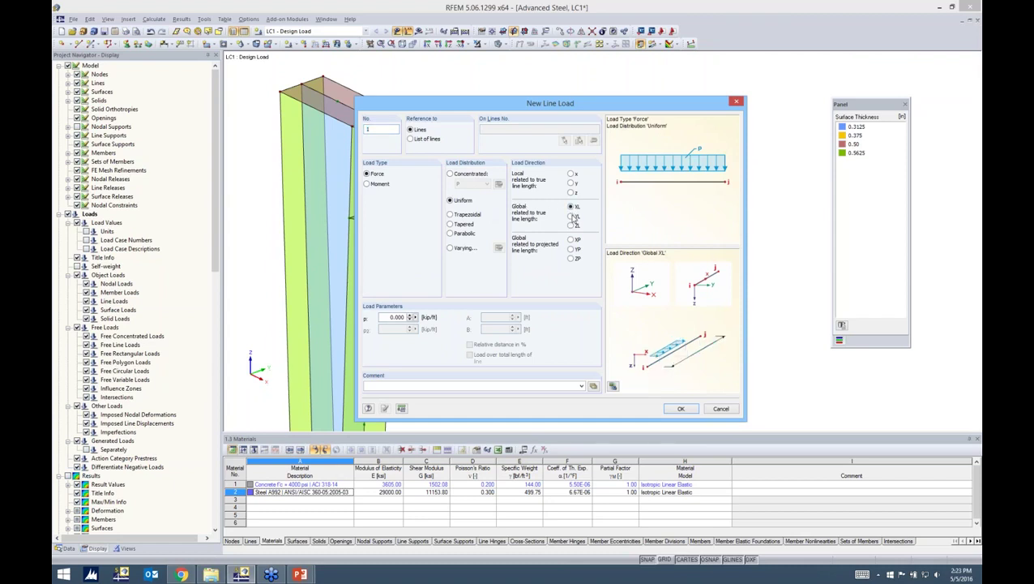
pyautogui.click(572, 225)
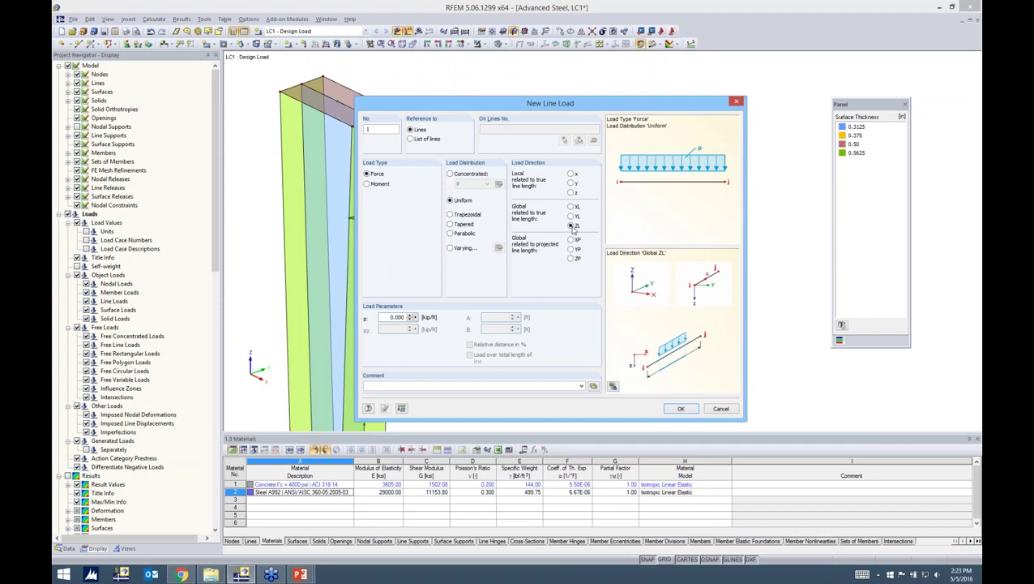
# Drive the line load magnitude with the formula p = -Design_Load (-45.000 kip/ft).
pyautogui.click(417, 318)
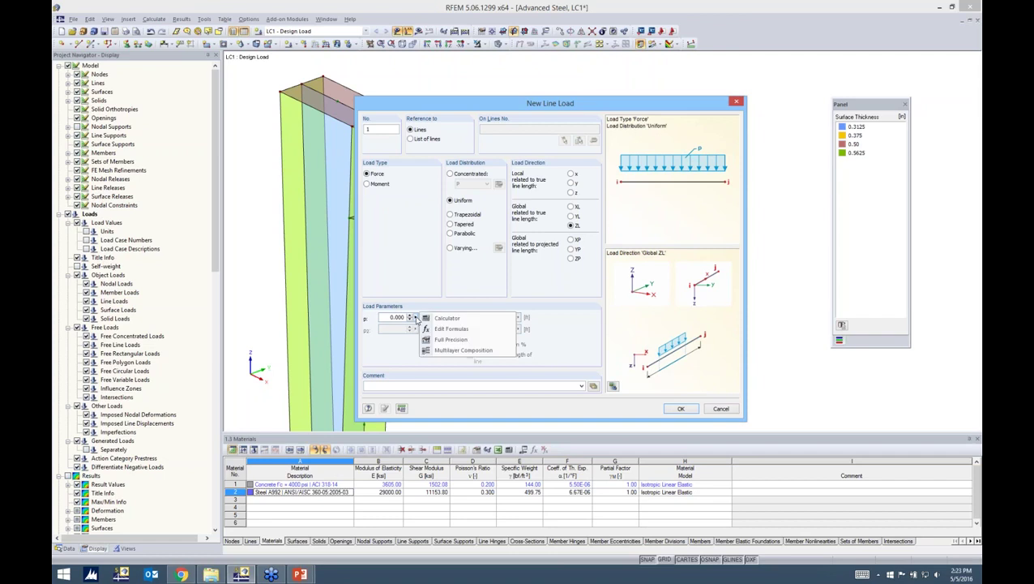
pyautogui.click(451, 329)
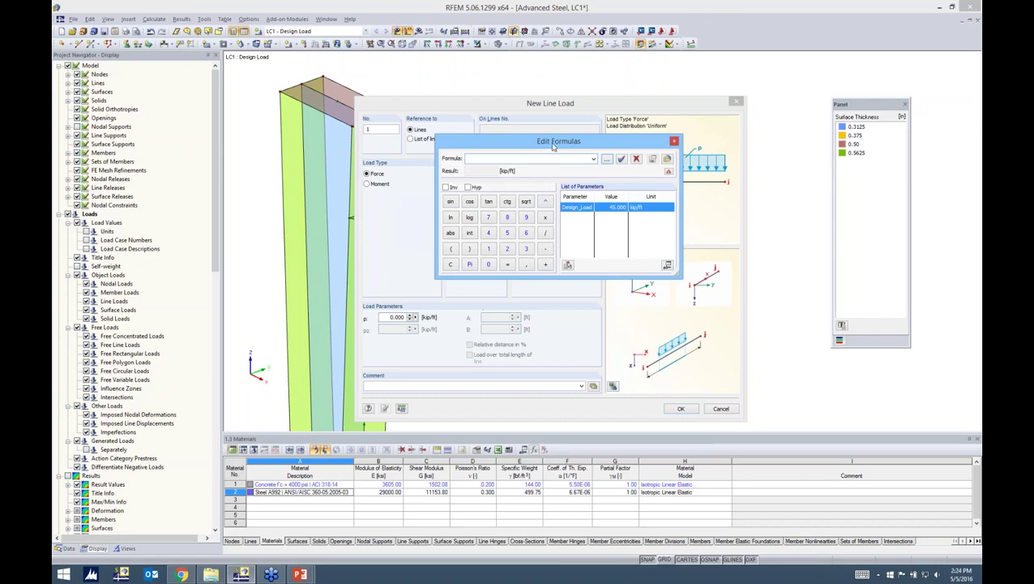
pyautogui.moveTo(551, 147); pyautogui.dragTo(541, 180)
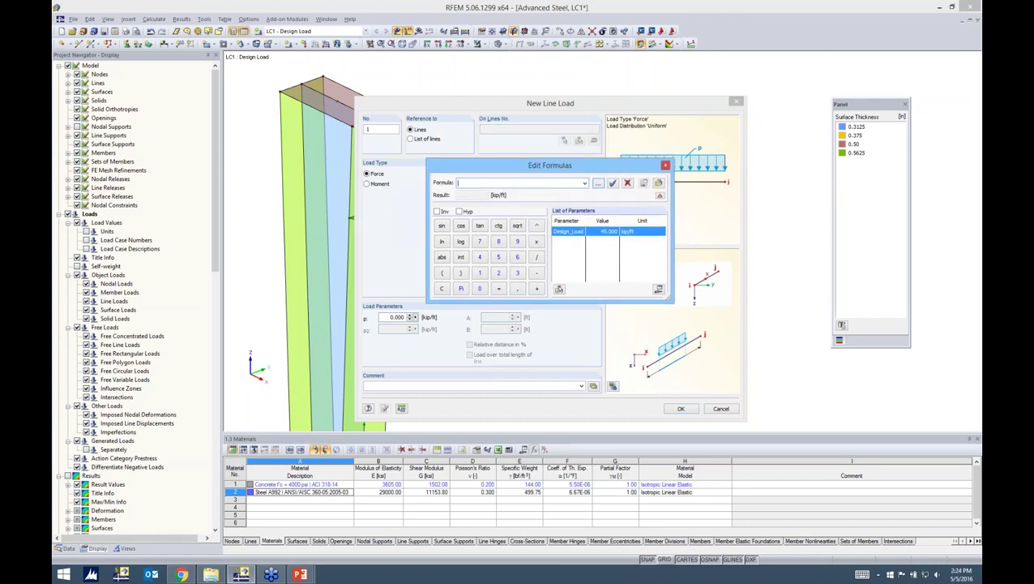
pyautogui.write('-')
pyautogui.doubleClick(574, 234)
pyautogui.click(613, 183)
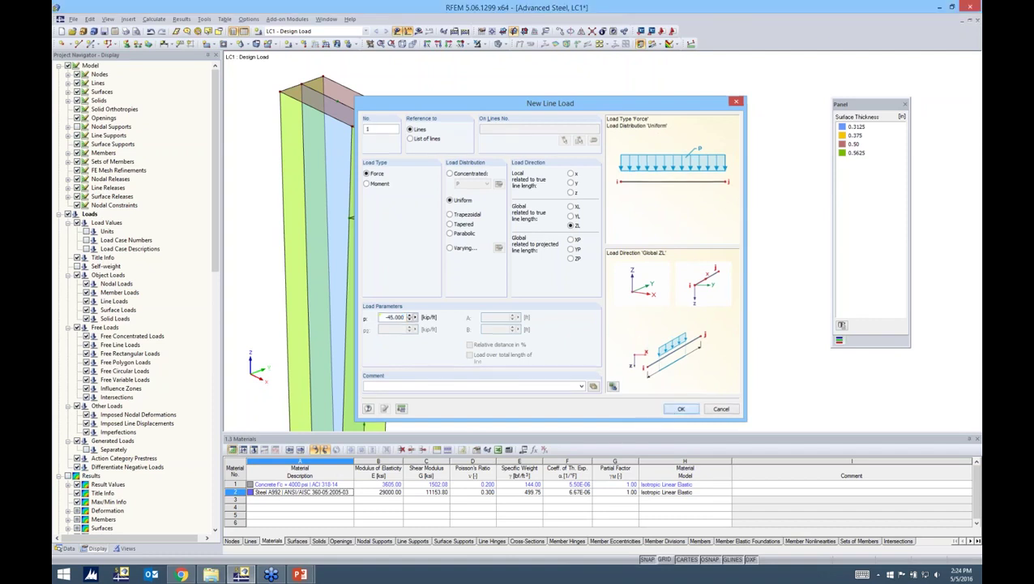
pyautogui.click(681, 409)
# Apply the line load to the cantilever beam's end edge.
pyautogui.click(506, 220)
pyautogui.press('Escape')
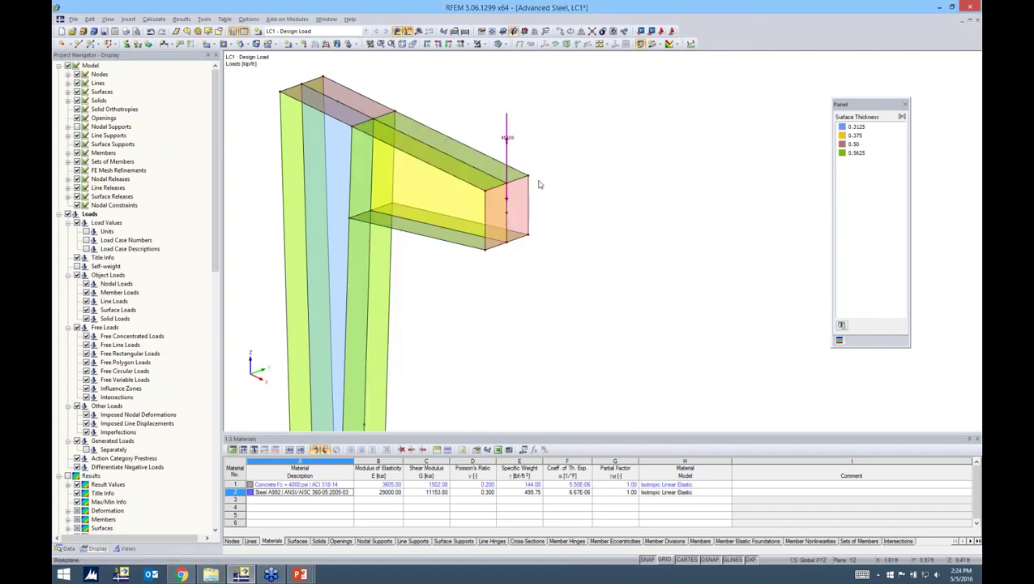
pyautogui.scroll(1, 514, 154)
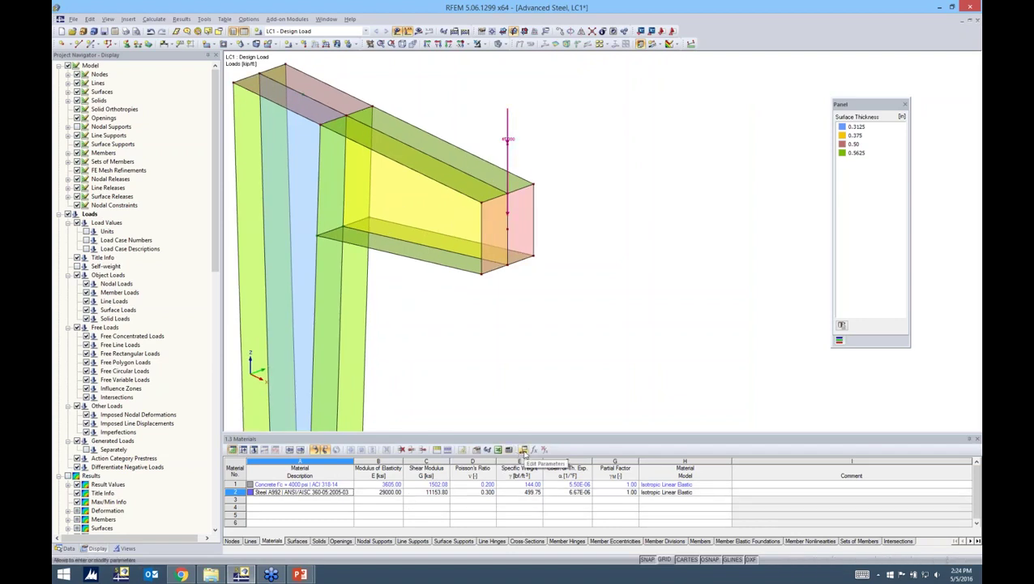
# Change the Design_Load parameter value to 60.000 kip/ft in Edit Parameters.
pyautogui.click(523, 449)
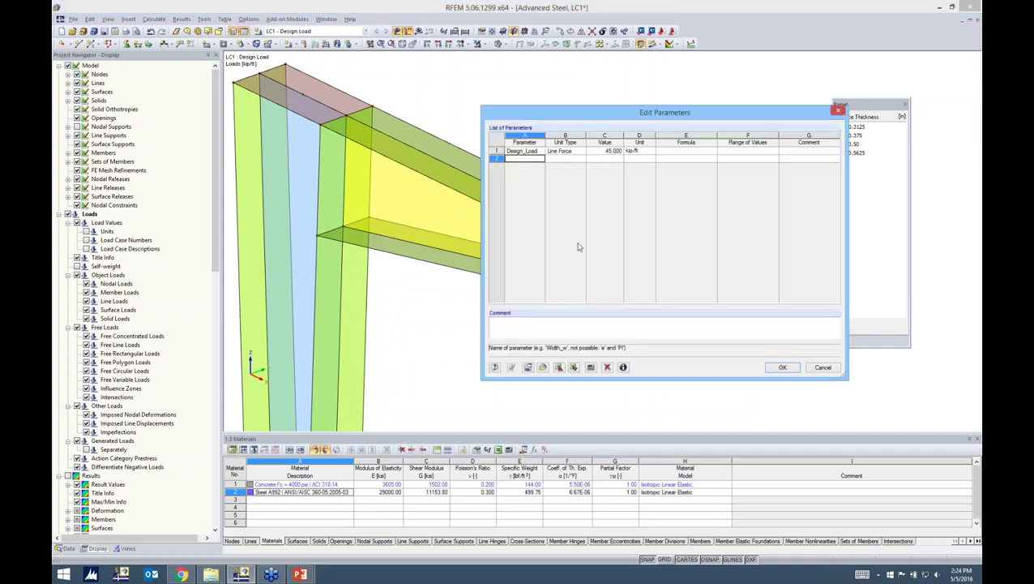
pyautogui.moveTo(597, 118); pyautogui.dragTo(599, 223)
pyautogui.click(609, 254)
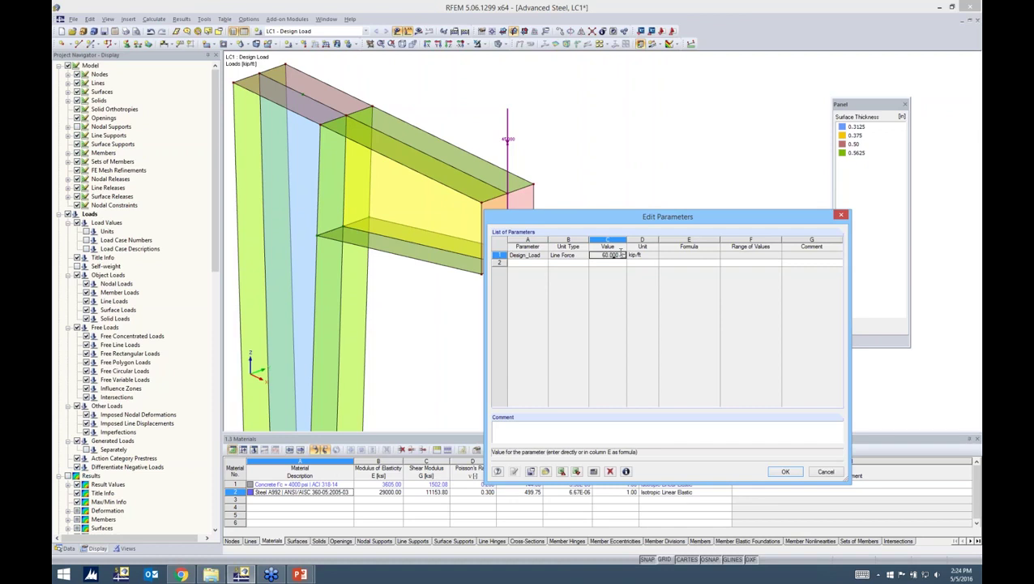
pyautogui.click(786, 471)
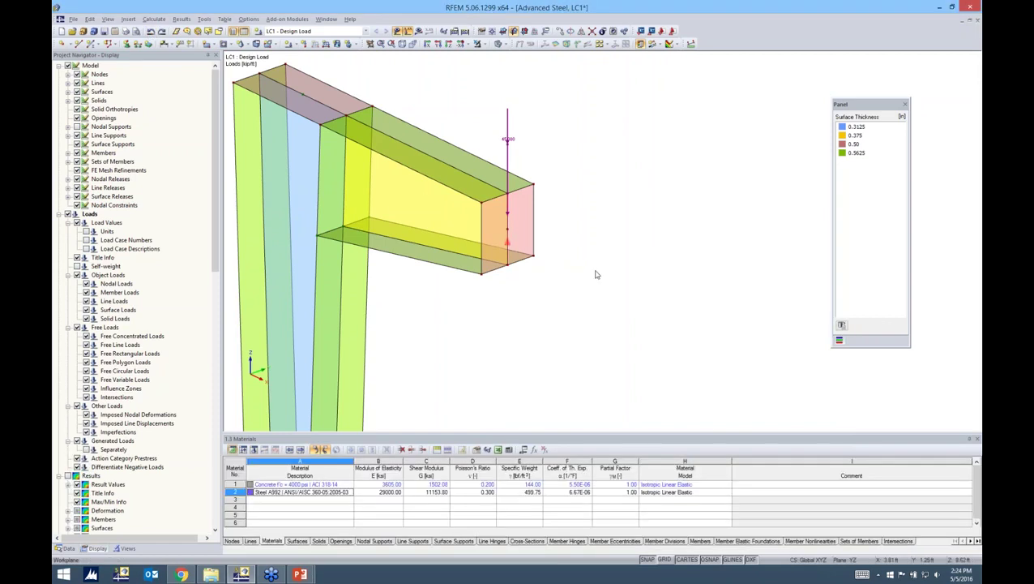
# Show the Data tree in the navigator and expand, then collapse, Cross-Sections.
pyautogui.click(70, 549)
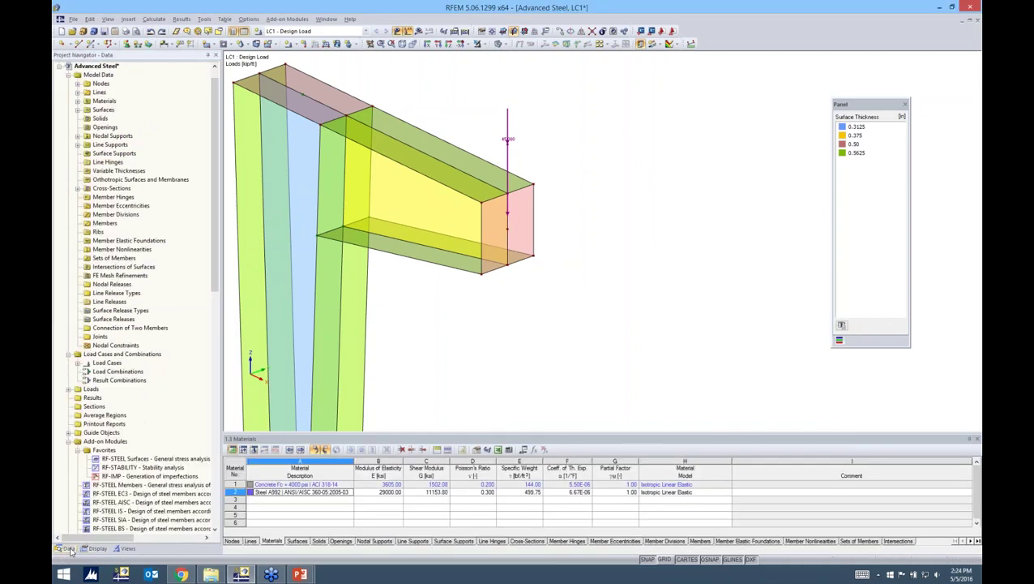
pyautogui.scroll(1, 216, 258)
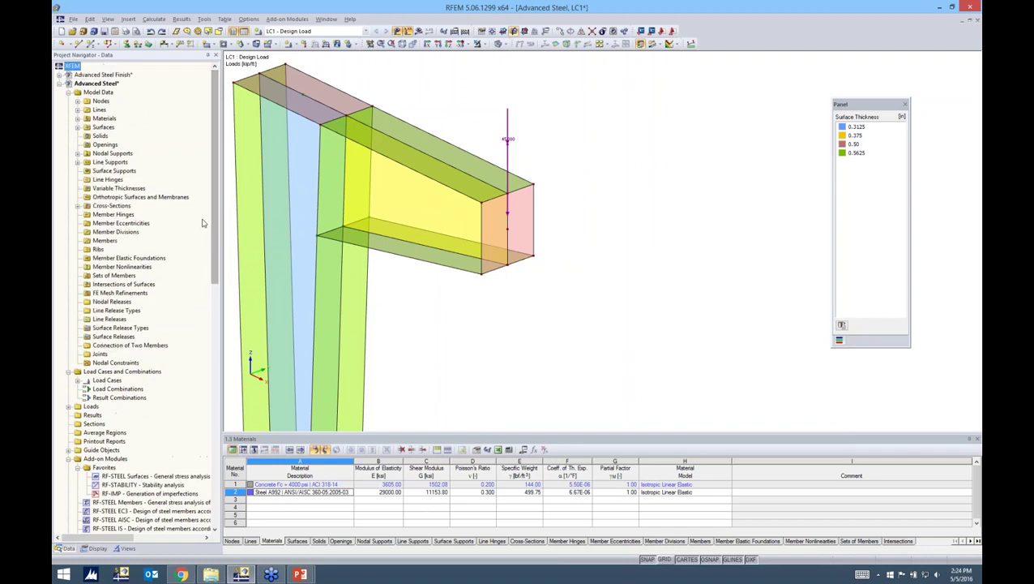
pyautogui.click(78, 206)
pyautogui.click(105, 215)
pyautogui.keyDown('shift'); pyautogui.click(108, 232); pyautogui.keyUp('shift')
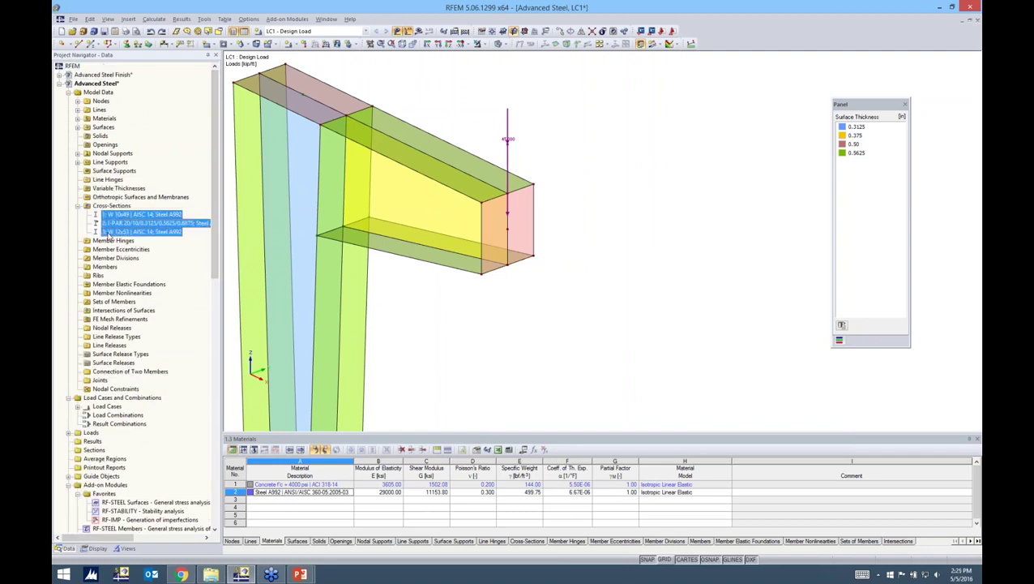
pyautogui.press('Left')
pyautogui.press('Left')
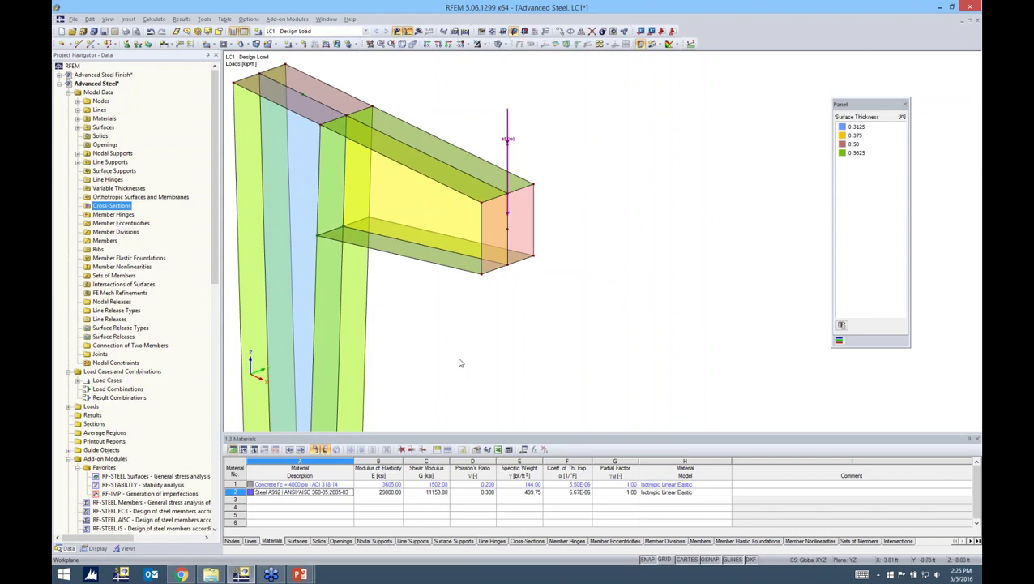
# Orbit and zoom out the 3D view to show the whole tapered column with its supports.
pyautogui.keyDown('ctrl'); pyautogui.moveTo(626, 294); pyautogui.dragTo(616, 240, button='middle'); pyautogui.keyUp('ctrl')
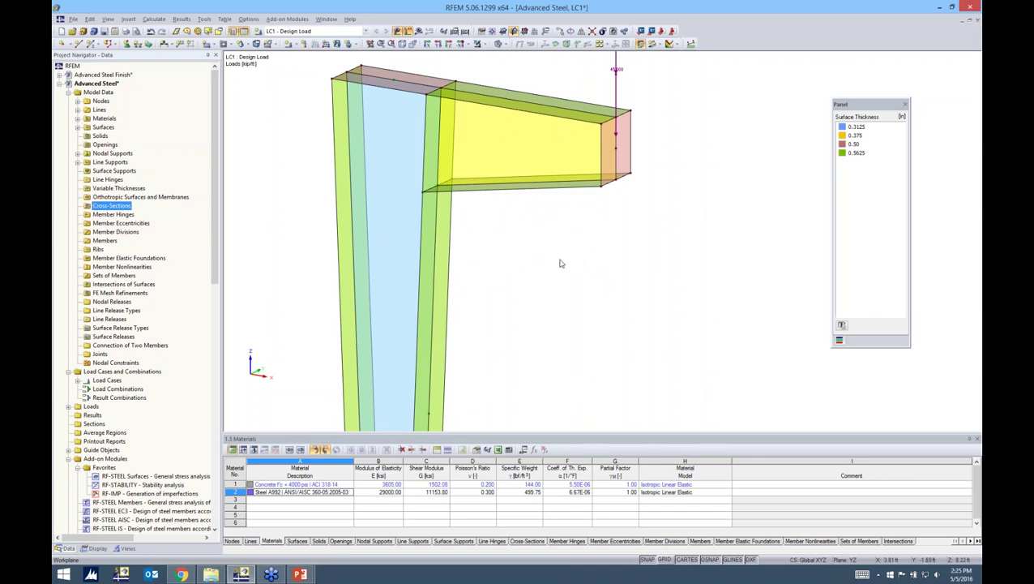
pyautogui.keyDown('ctrl'); pyautogui.moveTo(612, 265); pyautogui.dragTo(575, 222, button='middle'); pyautogui.keyUp('ctrl')
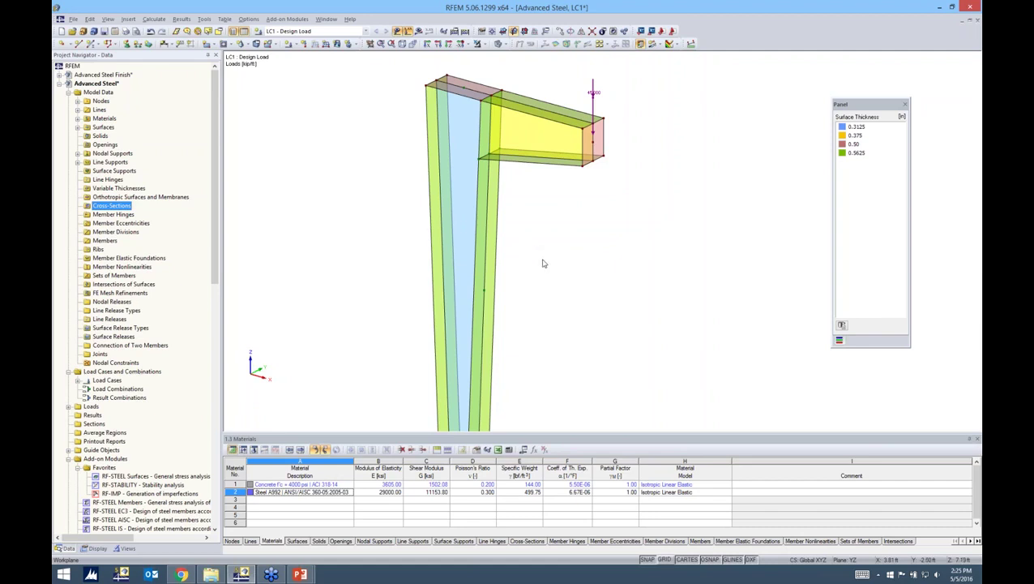
pyautogui.scroll(-3, 545, 263)
pyautogui.keyDown('ctrl'); pyautogui.moveTo(546, 263); pyautogui.dragTo(527, 188, button='middle'); pyautogui.keyUp('ctrl')
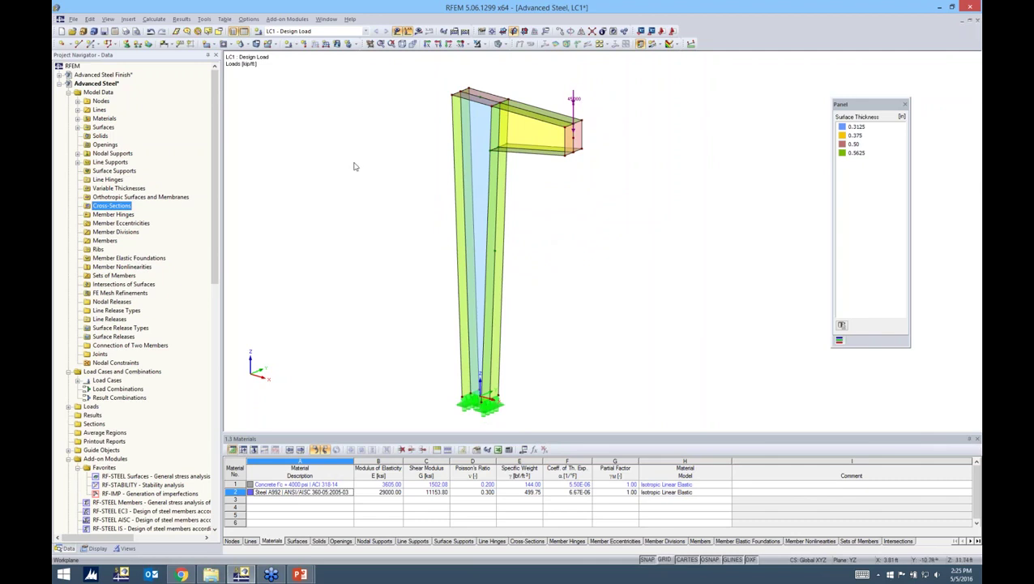
# Set FE mesh target element length to 0.20 ft, keep diagonal ratio 1.800, and enable regenerate on OK.
pyautogui.click(156, 19)
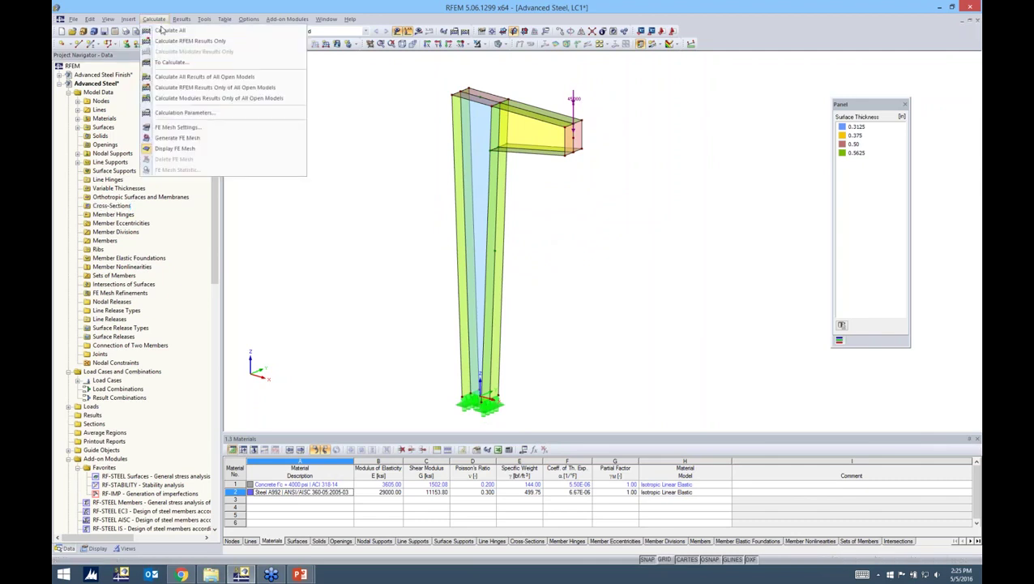
pyautogui.click(168, 128)
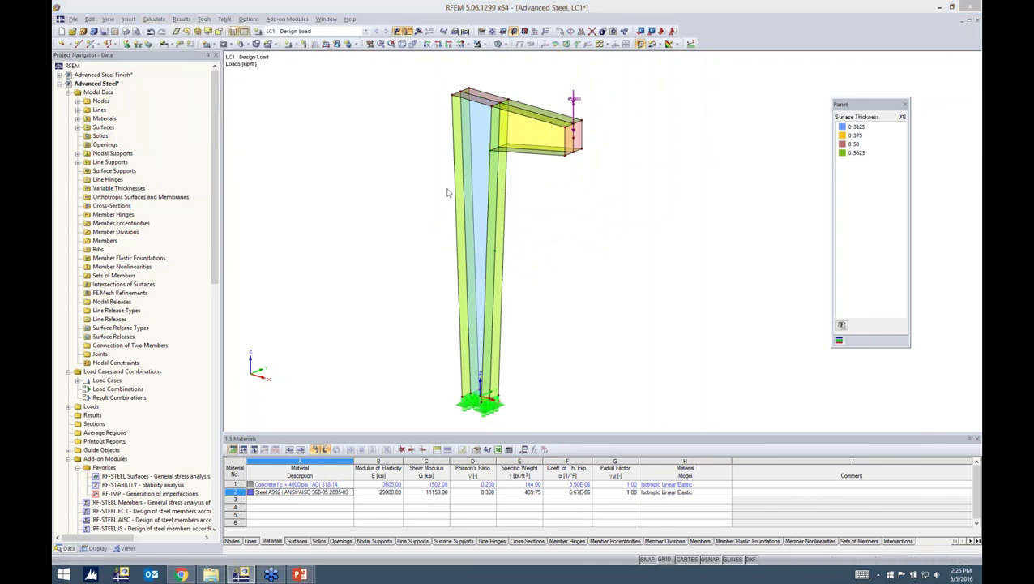
pyautogui.moveTo(654, 143); pyautogui.dragTo(659, 107)
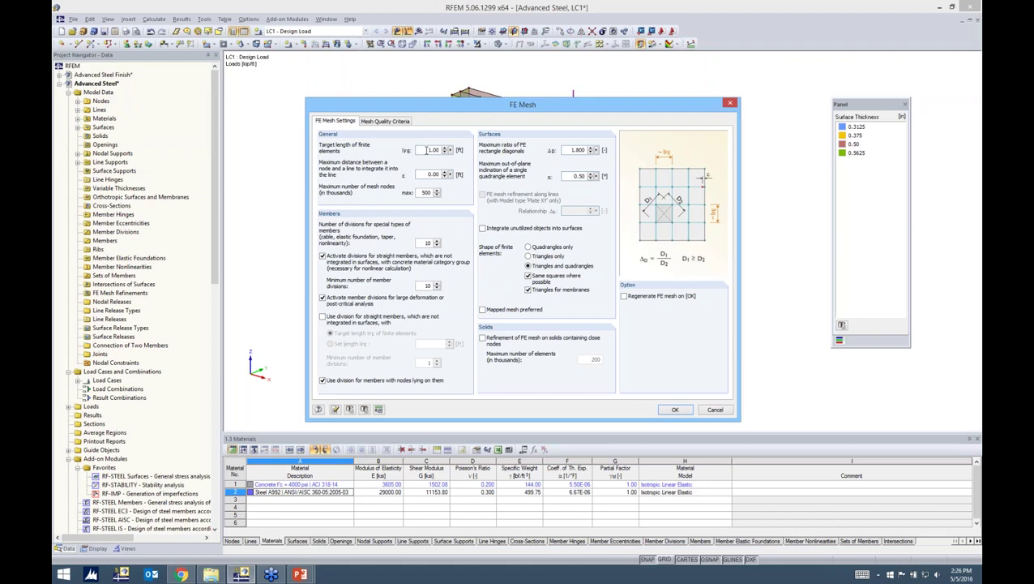
pyautogui.doubleClick(428, 150)
pyautogui.moveTo(548, 105); pyautogui.dragTo(548, 172)
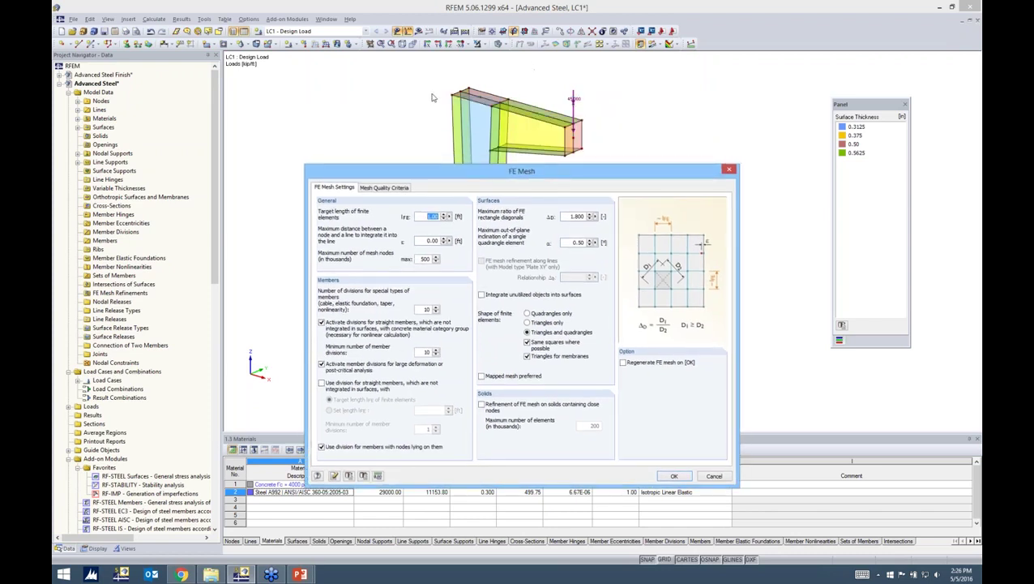
pyautogui.write('0.2')
pyautogui.moveTo(478, 172); pyautogui.dragTo(479, 117)
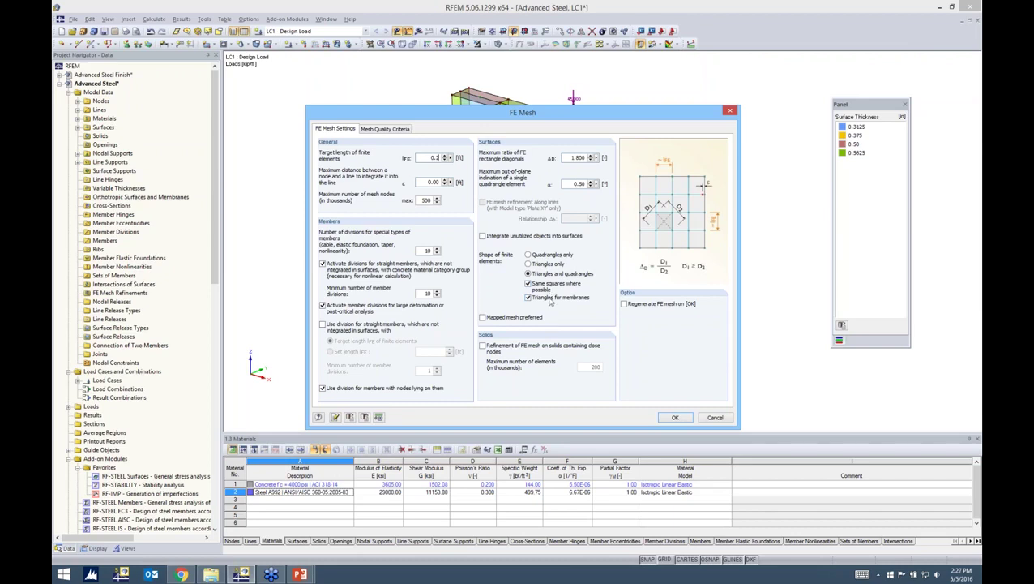
pyautogui.doubleClick(572, 158)
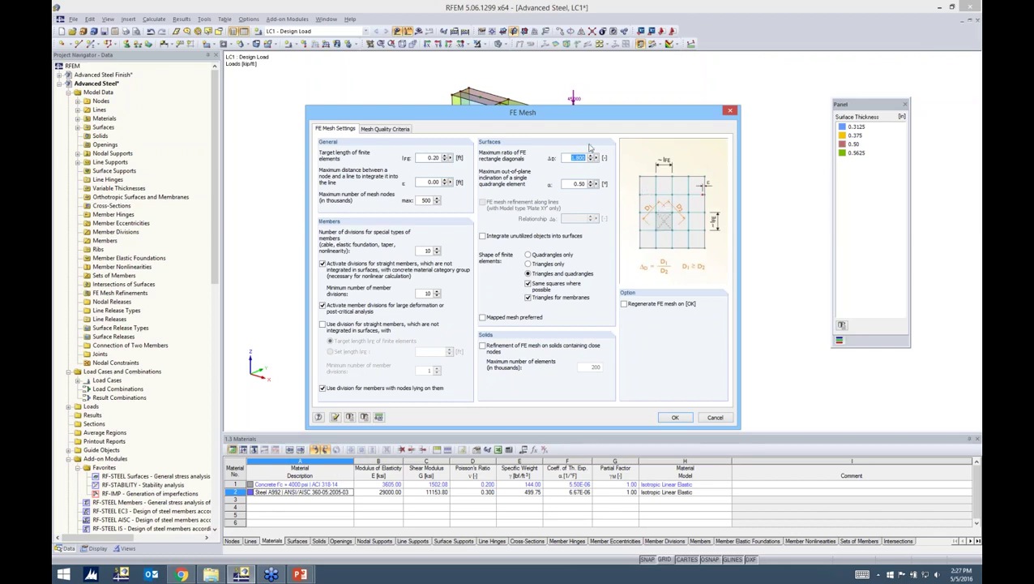
pyautogui.click(572, 158)
pyautogui.doubleClick(576, 157)
pyautogui.click(577, 158)
pyautogui.click(624, 304)
pyautogui.click(675, 415)
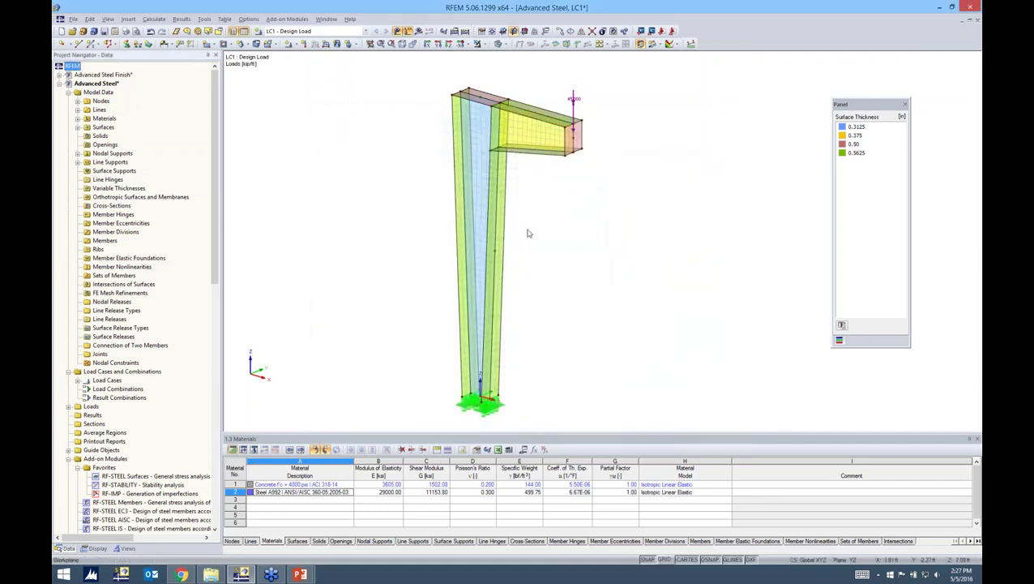
pyautogui.moveTo(528, 234)
pyautogui.keyDown('ctrl'); pyautogui.mouseDown(button='middle')
pyautogui.moveTo(658, 193)
pyautogui.moveTo(542, 220)
pyautogui.mouseUp(button='middle'); pyautogui.keyUp('ctrl')
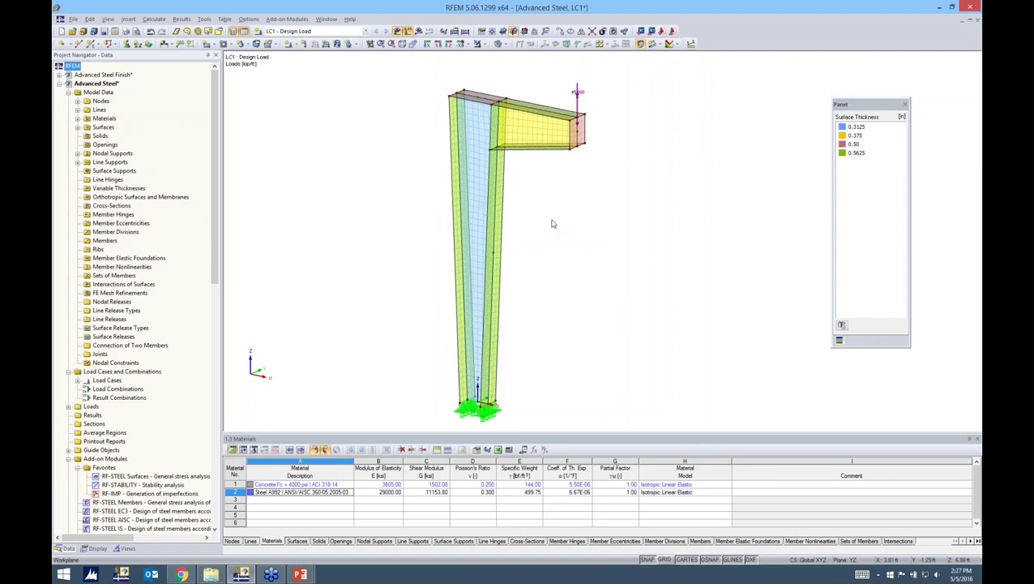
pyautogui.scroll(3, 549, 169)
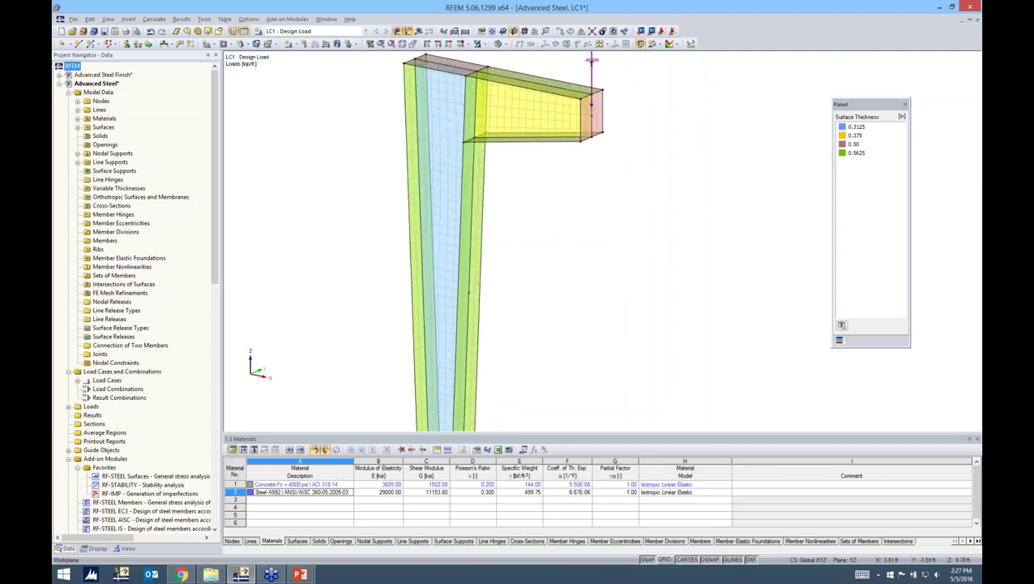
pyautogui.scroll(-1, 534, 185)
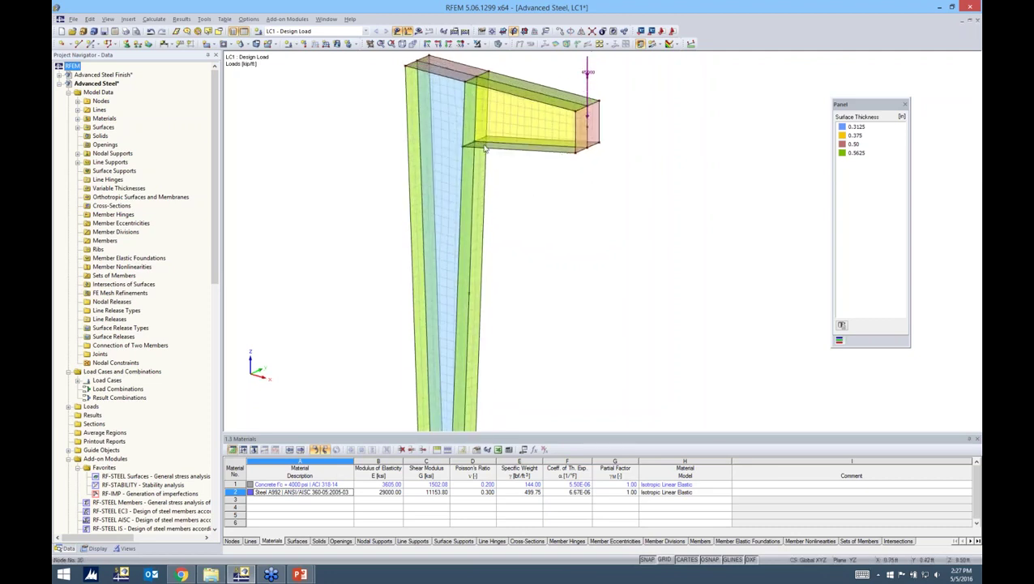
pyautogui.keyDown('ctrl'); pyautogui.moveTo(509, 186); pyautogui.dragTo(328, 203, button='middle'); pyautogui.keyUp('ctrl')
pyautogui.scroll(2, 412, 212)
pyautogui.moveTo(411, 213)
pyautogui.keyDown('ctrl'); pyautogui.mouseDown(button='middle')
pyautogui.moveTo(656, 270)
pyautogui.moveTo(522, 211)
pyautogui.mouseUp(button='middle'); pyautogui.keyUp('ctrl')
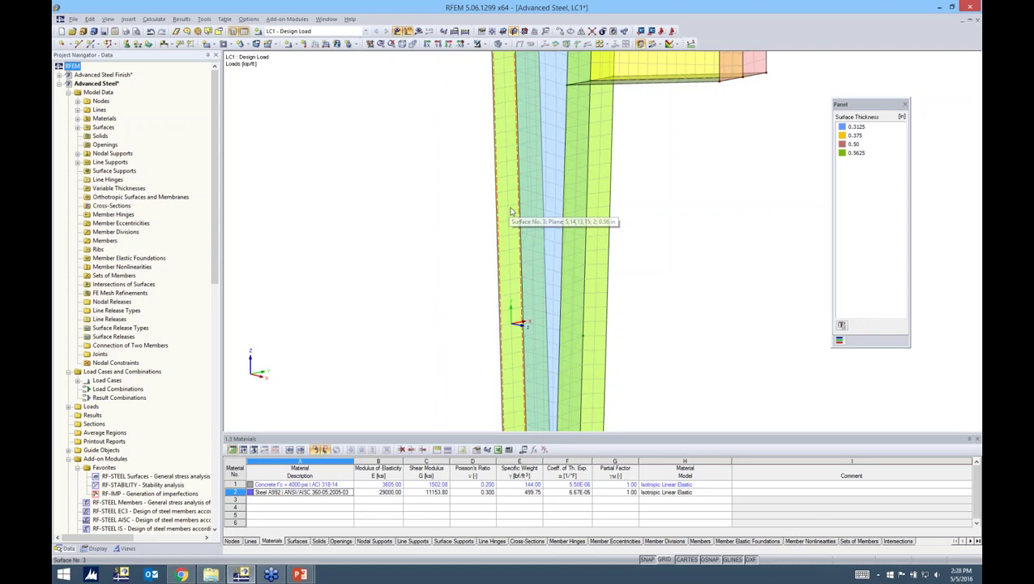
# Give surface 3 a new FE mesh refinement with a 0.05 ft target element length.
pyautogui.doubleClick(510, 211)
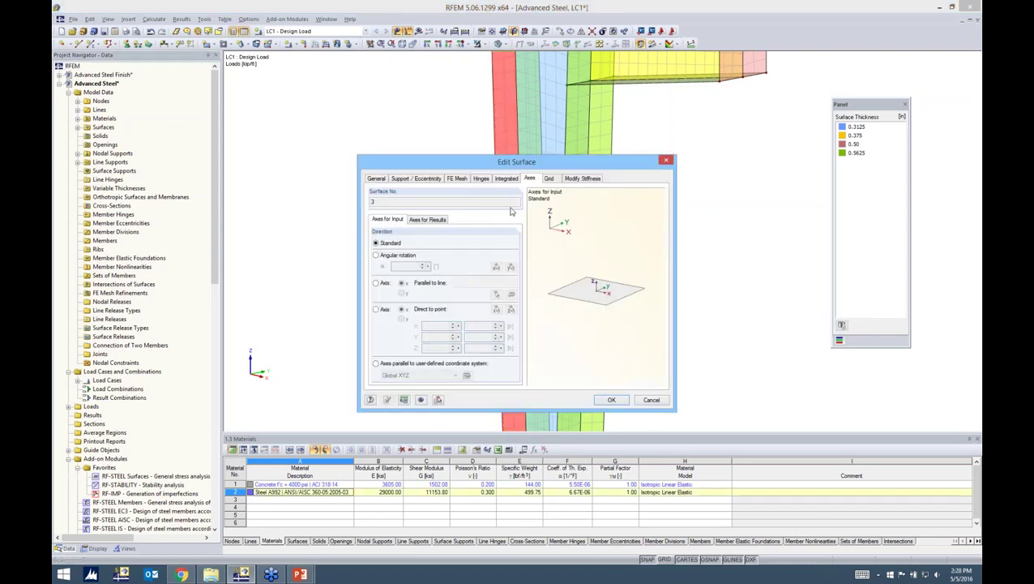
pyautogui.click(459, 180)
pyautogui.moveTo(471, 165); pyautogui.dragTo(472, 148)
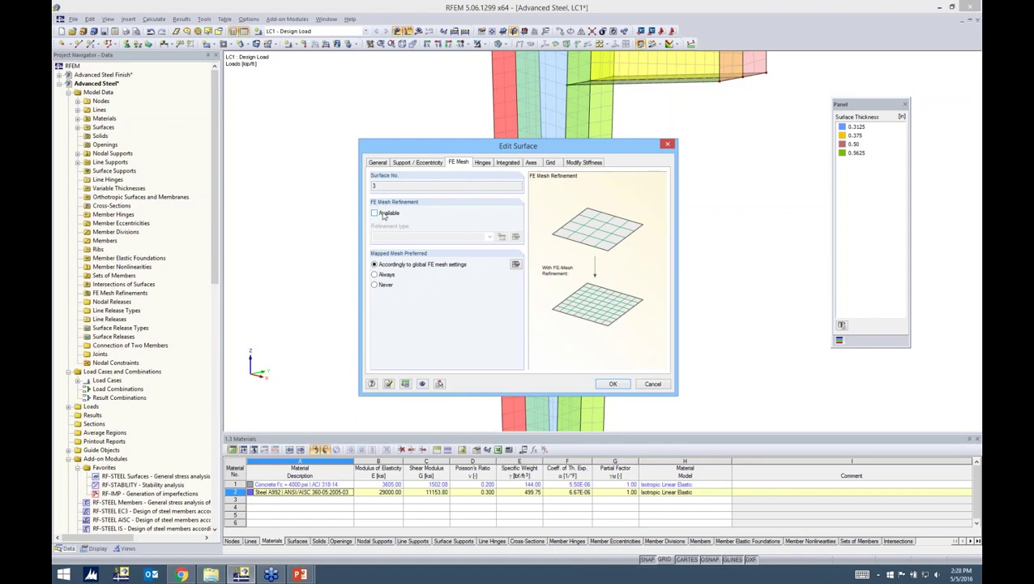
pyautogui.press('space')
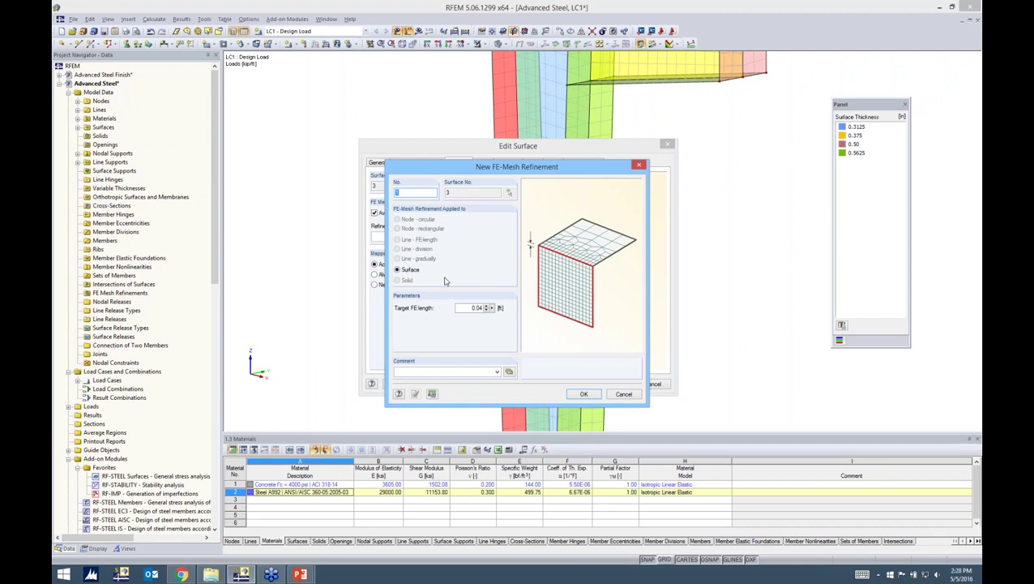
pyautogui.doubleClick(477, 307)
pyautogui.write('0.05')
pyautogui.click(581, 393)
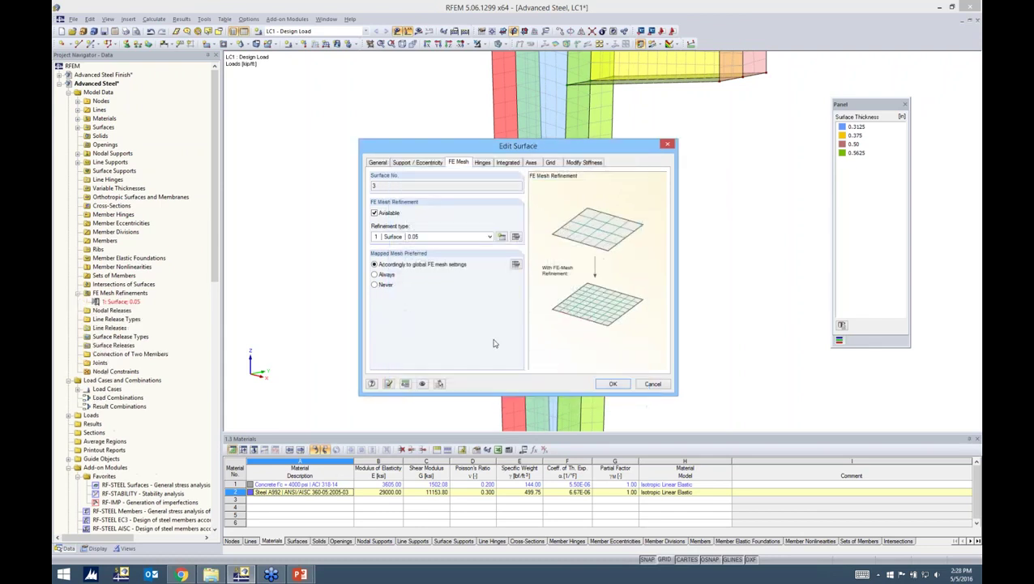
pyautogui.click(611, 385)
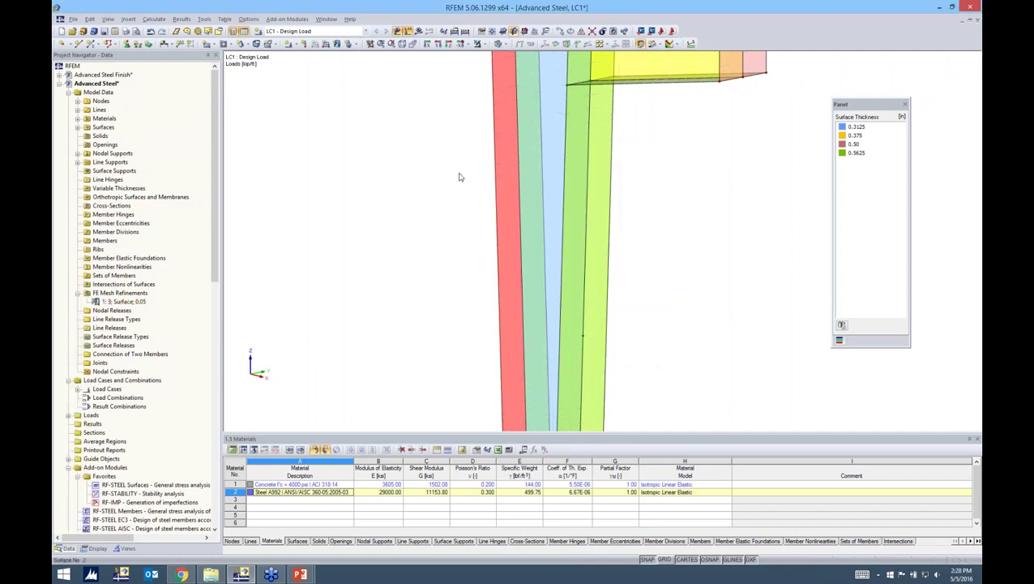
# Generate the FE mesh and inspect it across the column surfaces and beam.
pyautogui.click(155, 19)
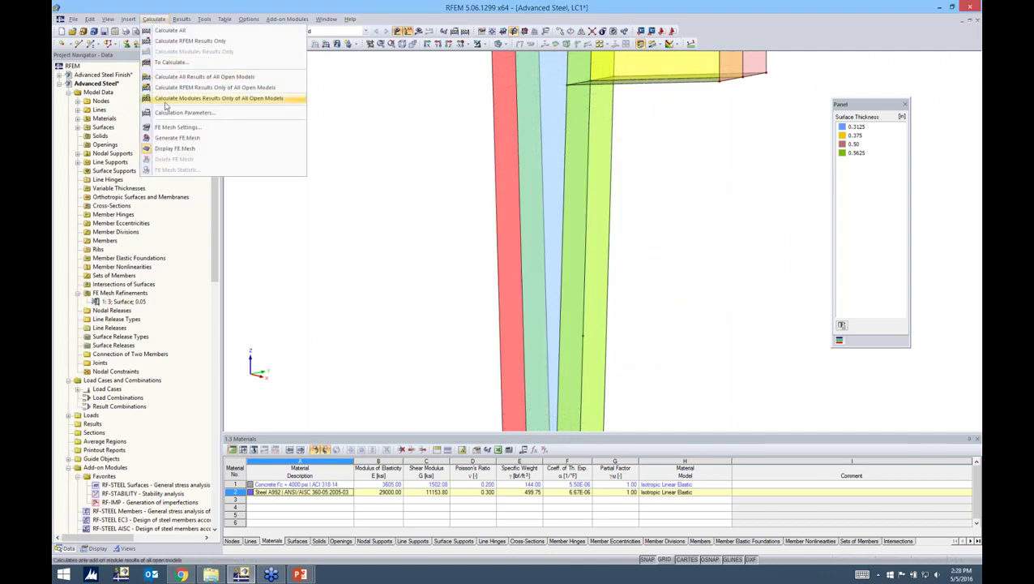
pyautogui.click(170, 138)
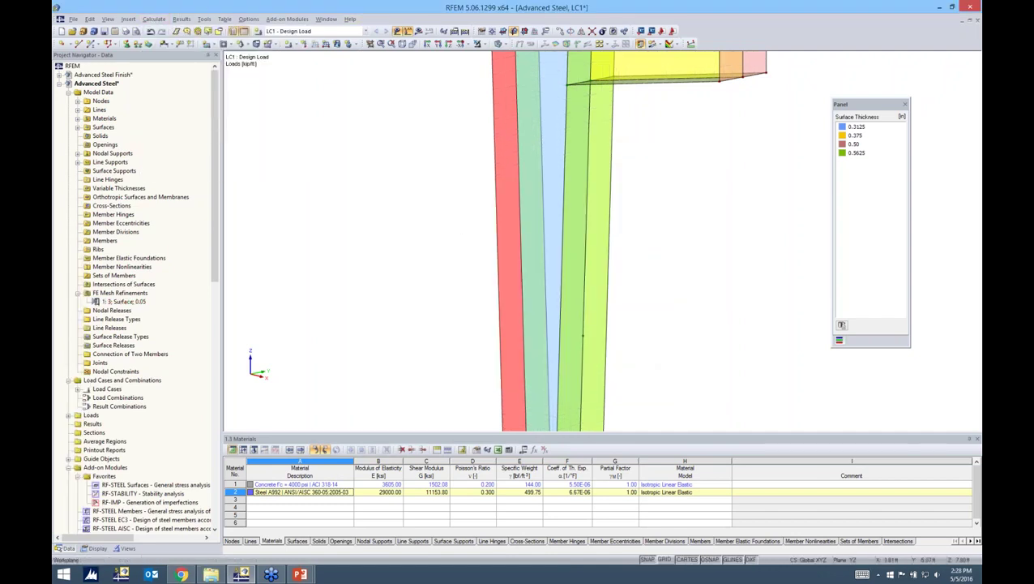
pyautogui.scroll(3, 515, 323)
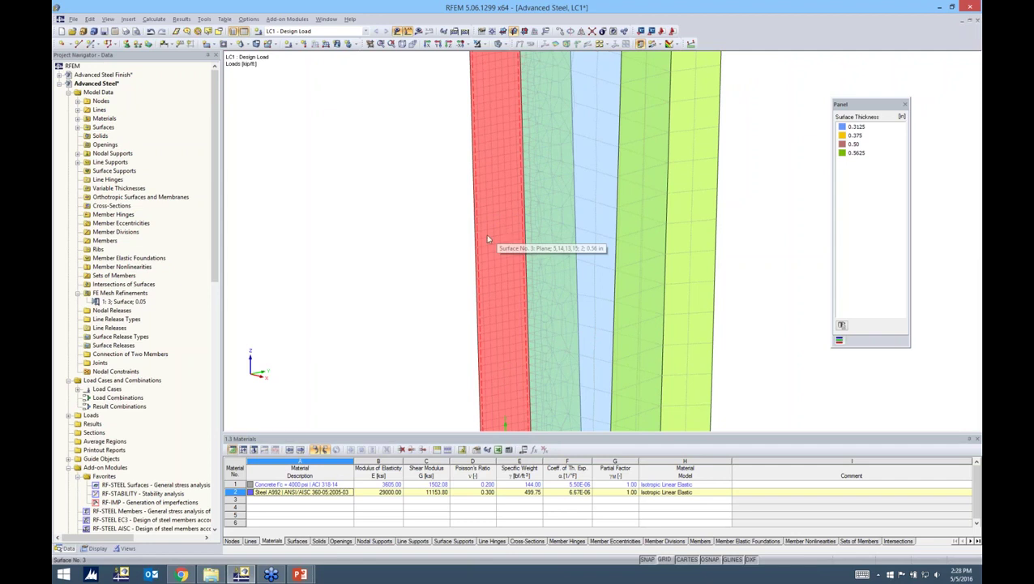
pyautogui.keyDown('ctrl'); pyautogui.moveTo(435, 239); pyautogui.dragTo(621, 277, button='middle'); pyautogui.keyUp('ctrl')
pyautogui.click(419, 209)
pyautogui.click(422, 210)
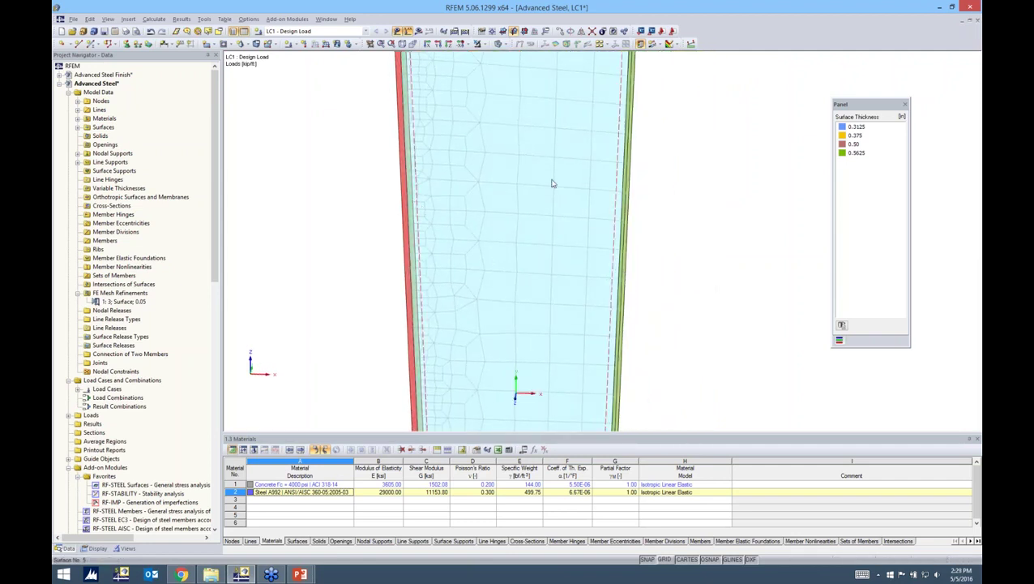
pyautogui.keyDown('ctrl'); pyautogui.moveTo(370, 224); pyautogui.dragTo(421, 243, button='middle'); pyautogui.keyUp('ctrl')
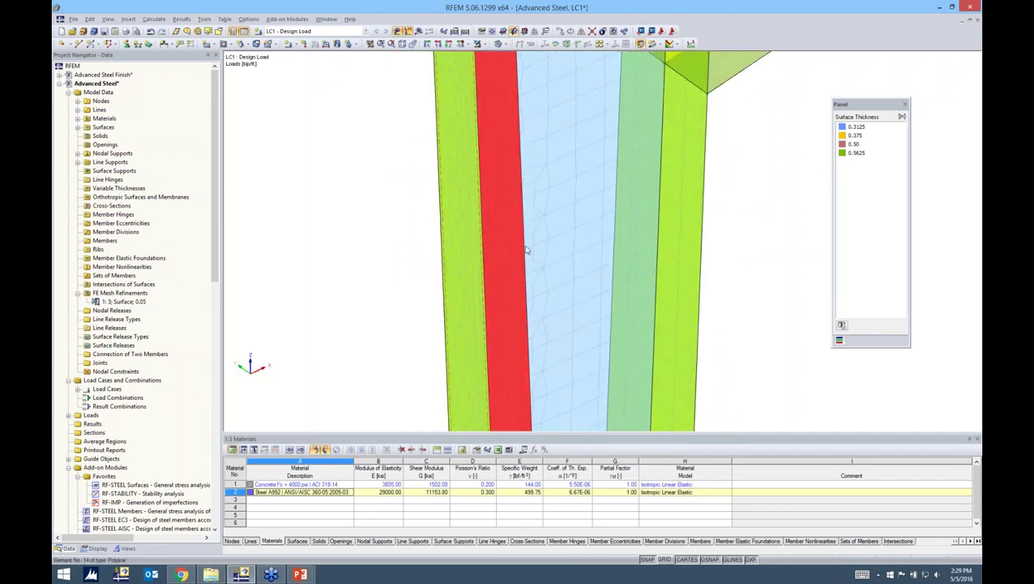
pyautogui.keyDown('ctrl'); pyautogui.moveTo(647, 245); pyautogui.dragTo(707, 248, button='middle'); pyautogui.keyUp('ctrl')
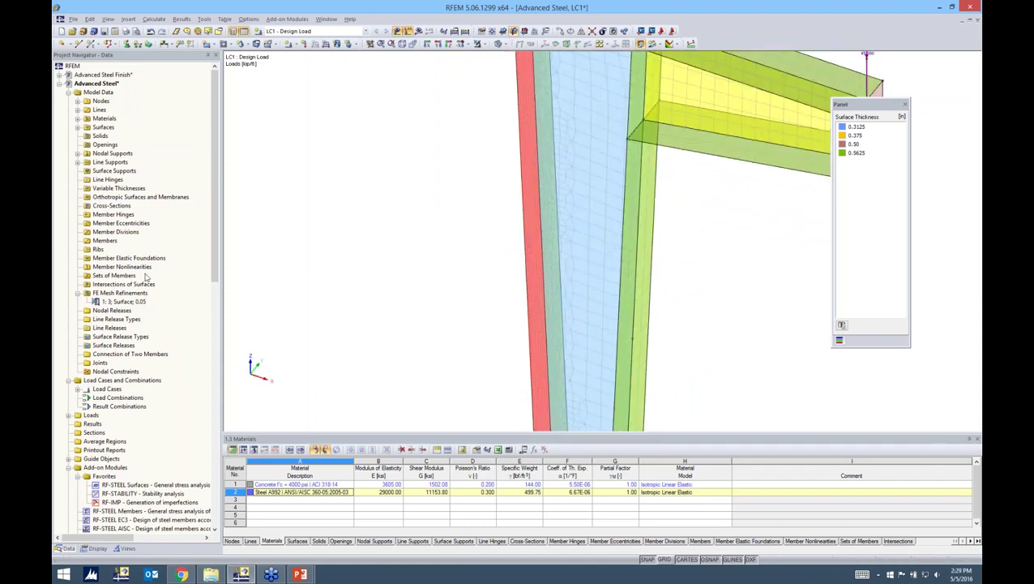
# Delete the surface 3 mesh refinement and regenerate the FE mesh on all surfaces.
pyautogui.press('Delete')
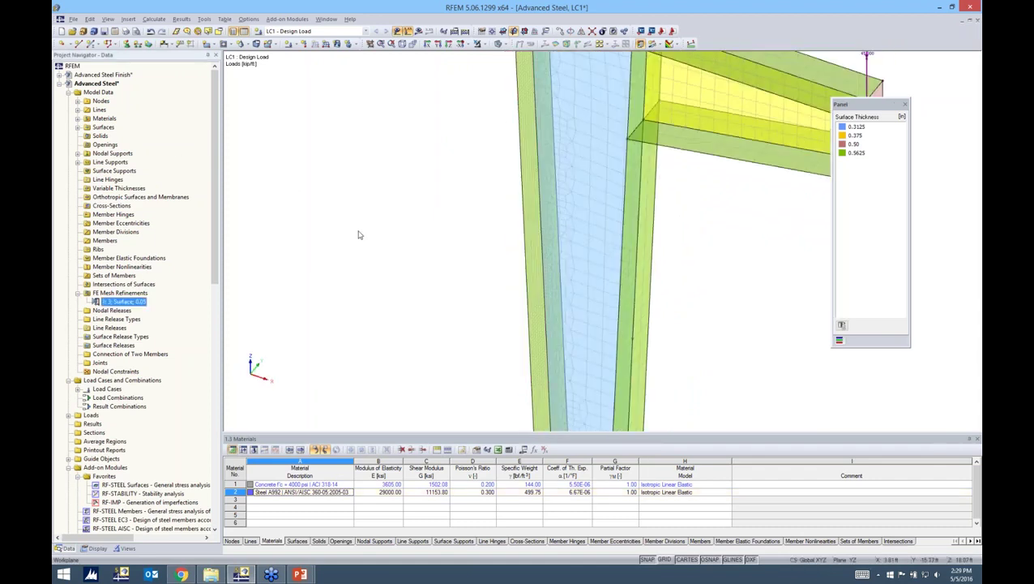
pyautogui.click(154, 19)
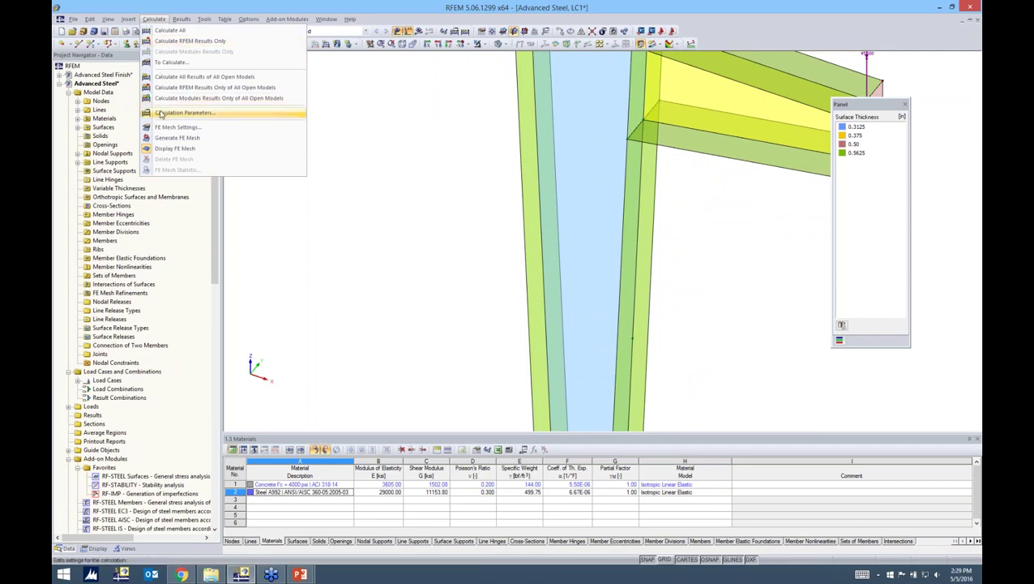
pyautogui.click(165, 138)
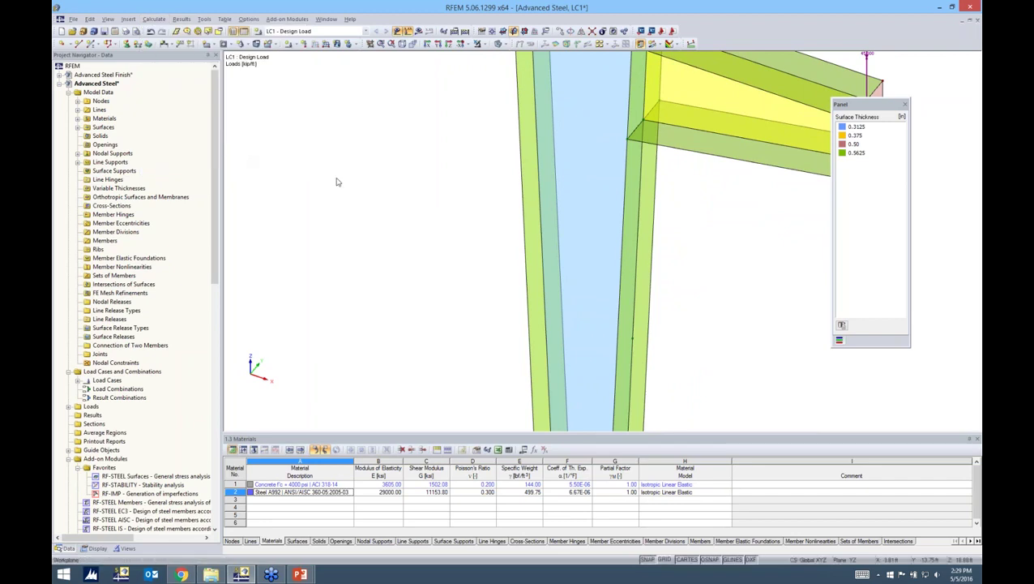
pyautogui.keyDown('ctrl'); pyautogui.moveTo(566, 231); pyautogui.dragTo(544, 203, button='middle'); pyautogui.keyUp('ctrl')
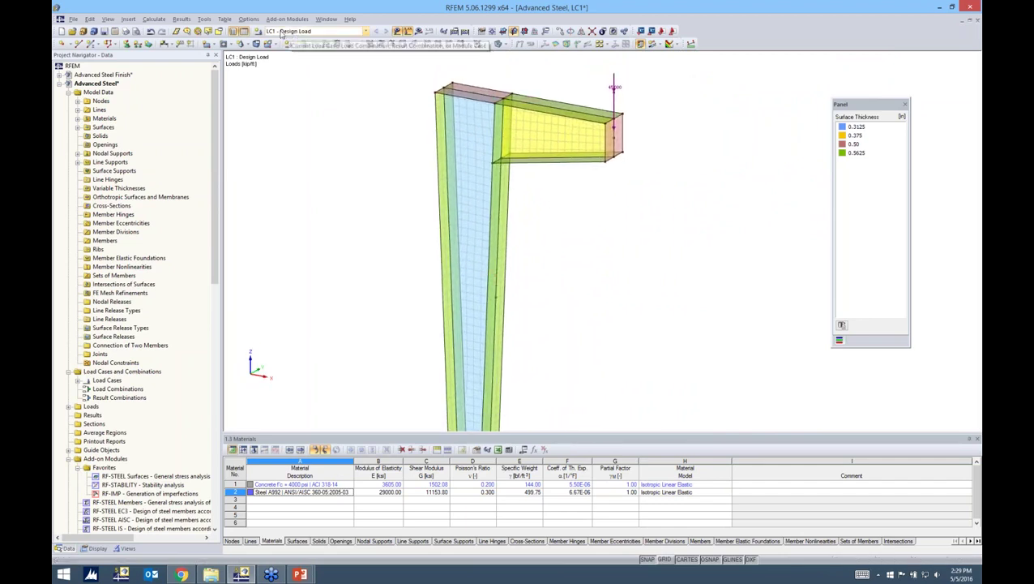
# Run the LC1 calculation and display its von Mises strain results.
pyautogui.click(419, 31)
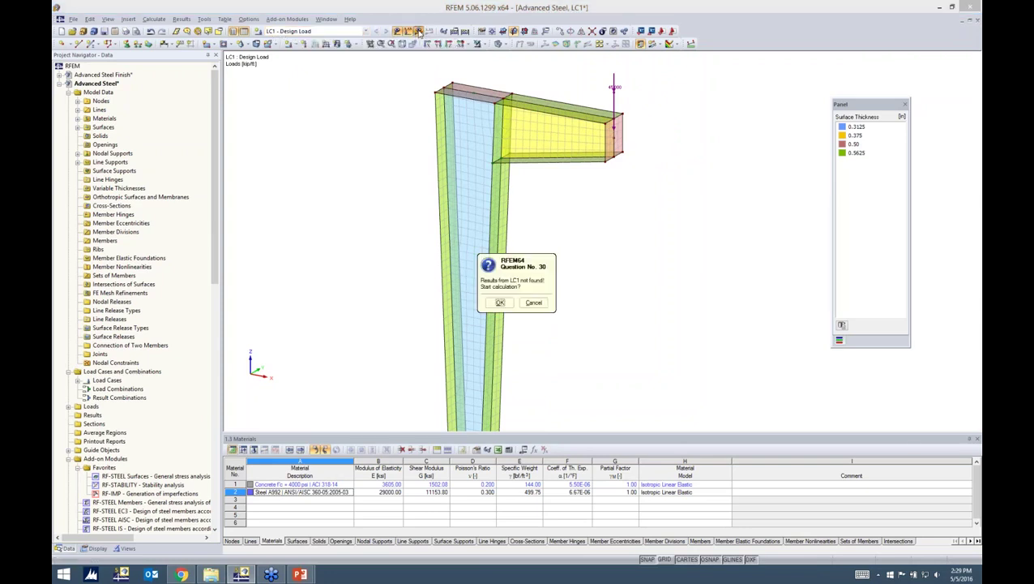
pyautogui.click(499, 304)
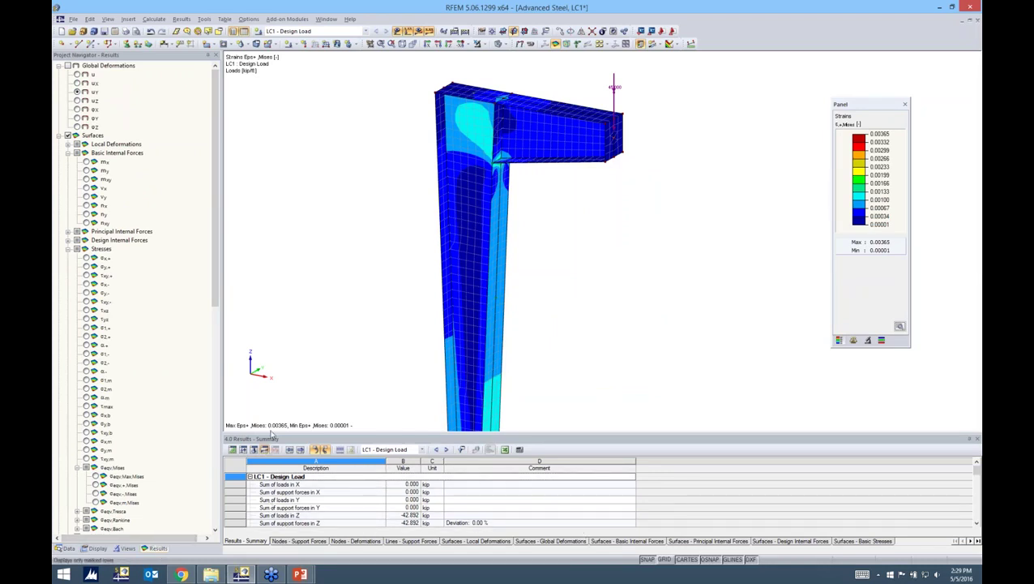
pyautogui.click(209, 221)
pyautogui.click(68, 65)
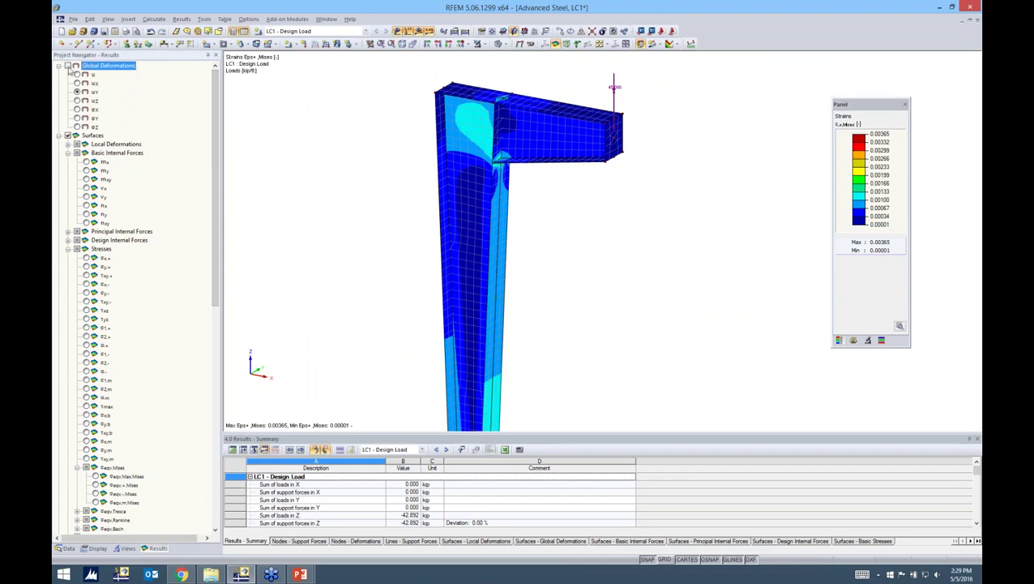
pyautogui.click(77, 73)
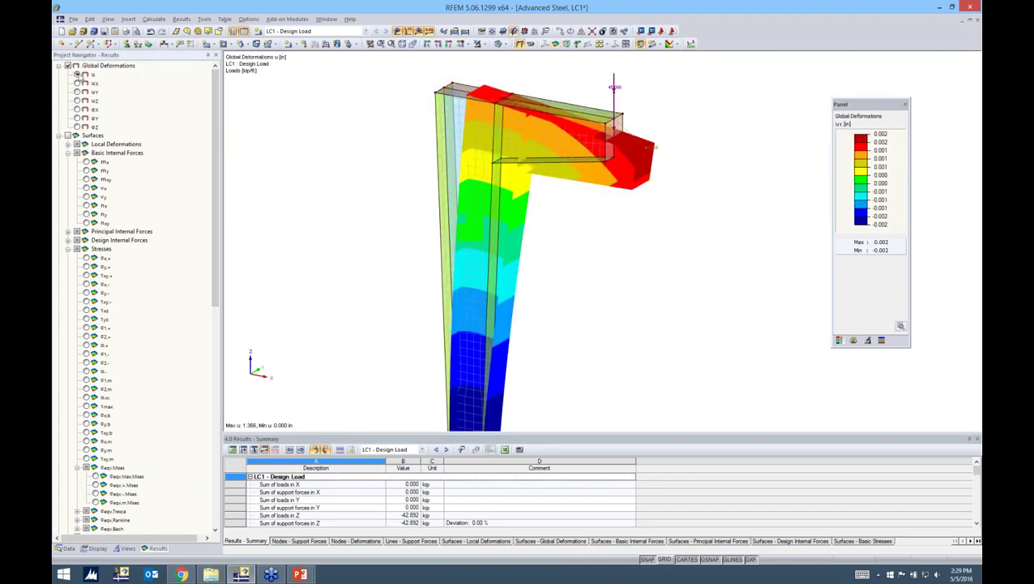
pyautogui.scroll(-2, 421, 167)
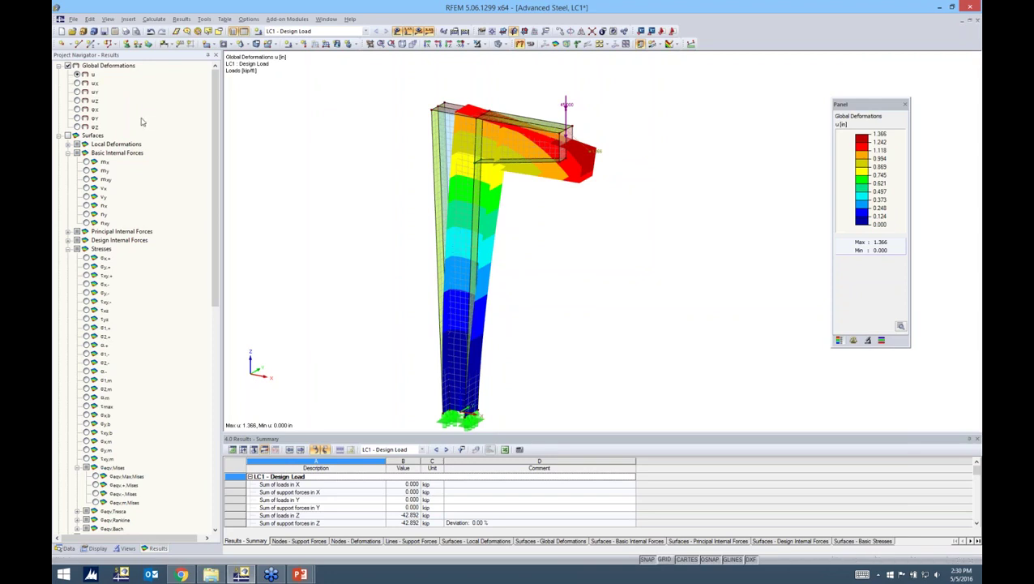
pyautogui.click(77, 93)
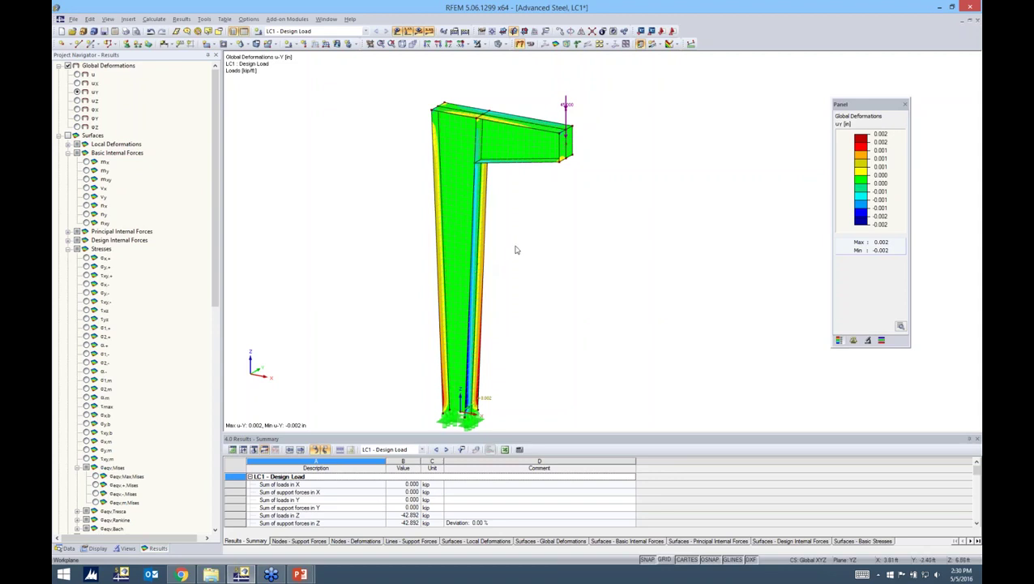
pyautogui.click(68, 136)
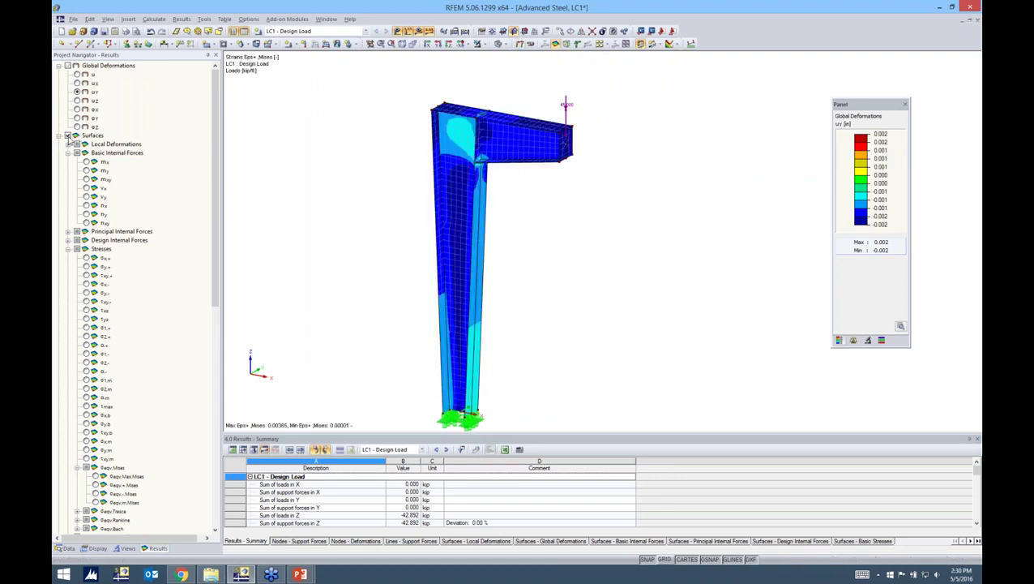
# Review the m-x, m-y, v-x and m-xy surface contours while rotating the column view.
pyautogui.click(86, 162)
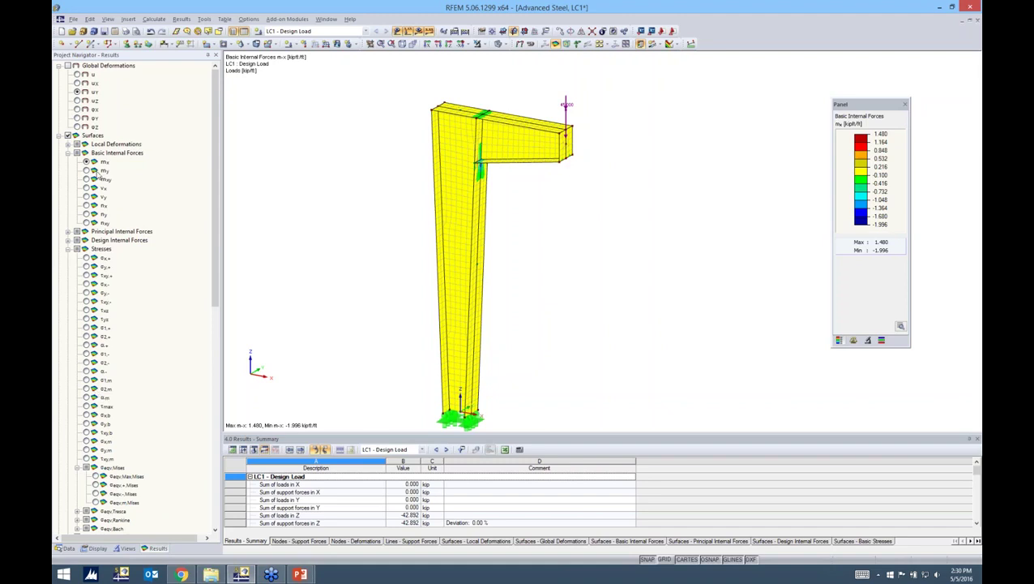
pyautogui.keyDown('ctrl'); pyautogui.moveTo(521, 226); pyautogui.dragTo(391, 177, button='middle'); pyautogui.keyUp('ctrl')
pyautogui.scroll(2, 391, 177)
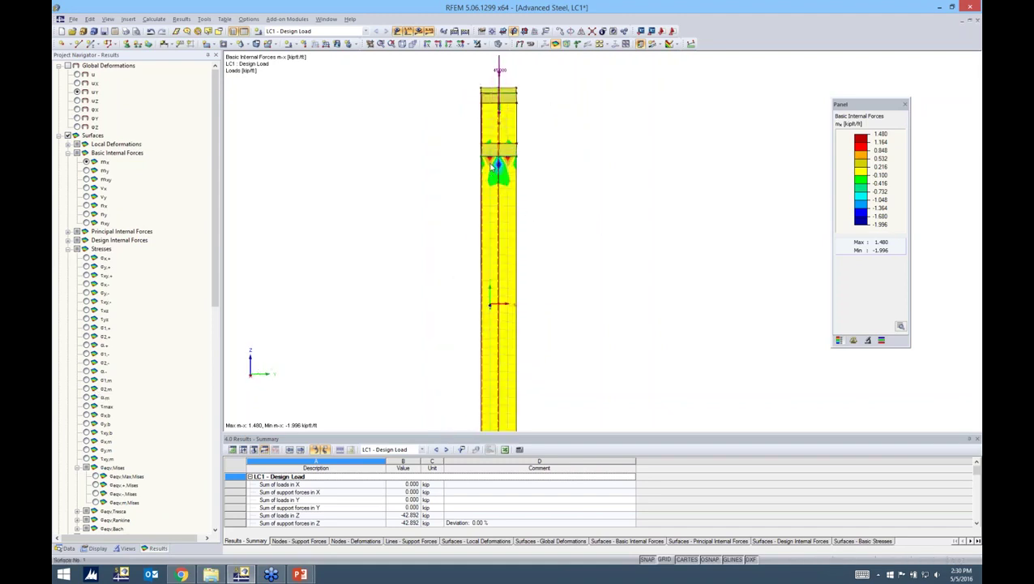
pyautogui.click(85, 170)
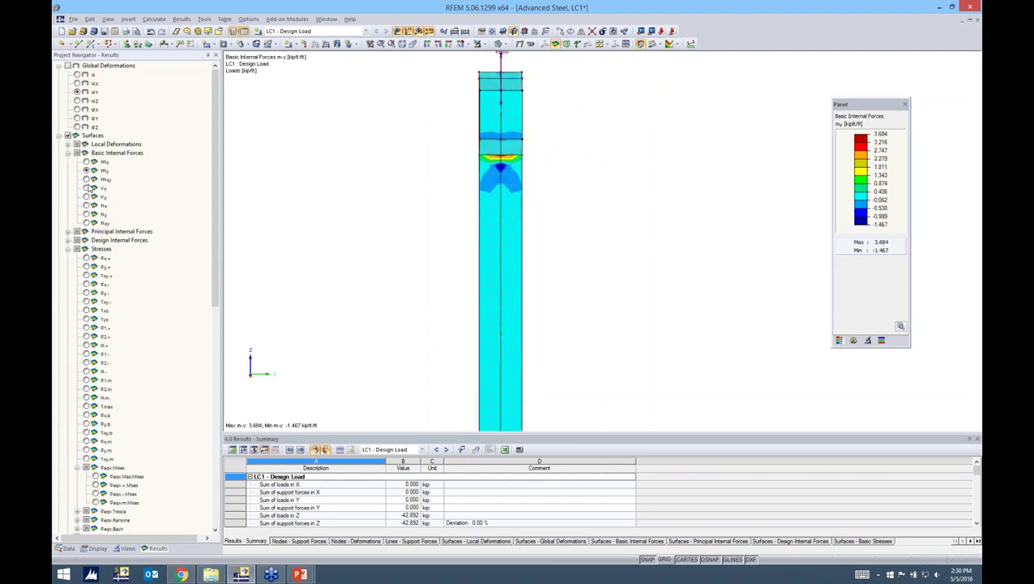
pyautogui.click(88, 185)
pyautogui.keyDown('ctrl'); pyautogui.moveTo(543, 180); pyautogui.dragTo(566, 201, button='middle'); pyautogui.keyUp('ctrl')
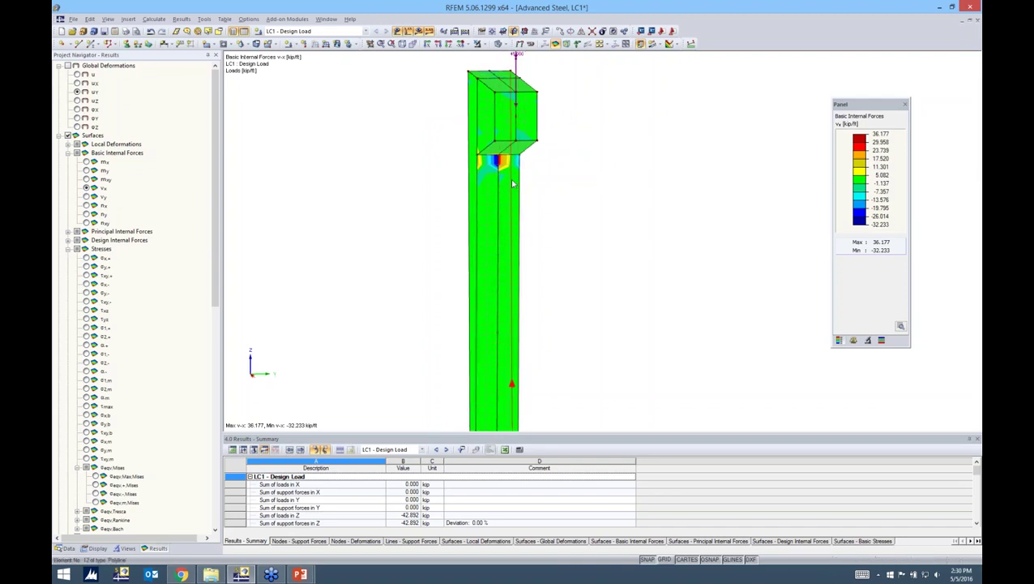
pyautogui.click(86, 179)
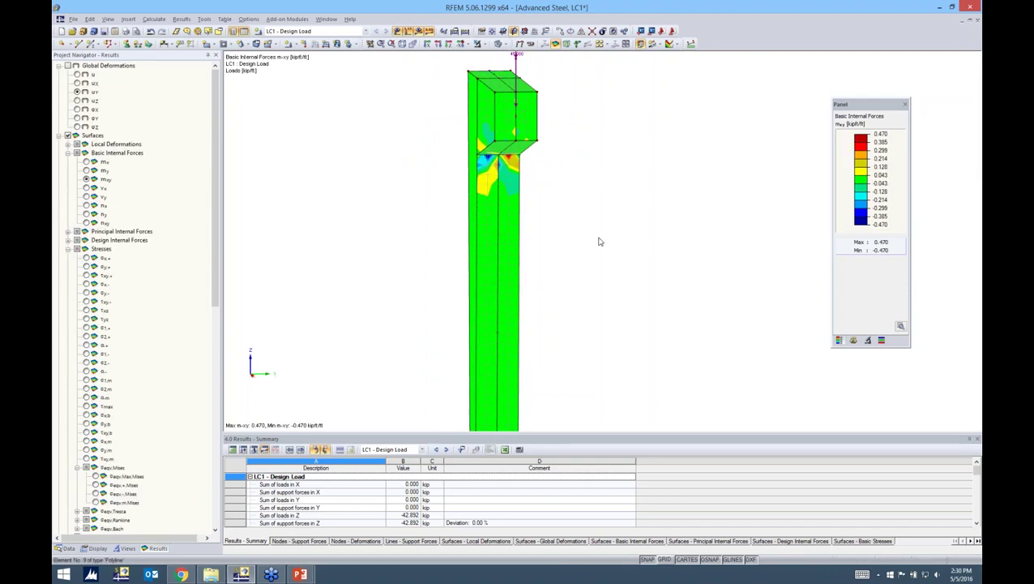
# Display the n-y basic internal force contours and orbit the whole frame into view.
pyautogui.keyDown('ctrl'); pyautogui.moveTo(551, 200); pyautogui.dragTo(629, 243, button='middle'); pyautogui.keyUp('ctrl')
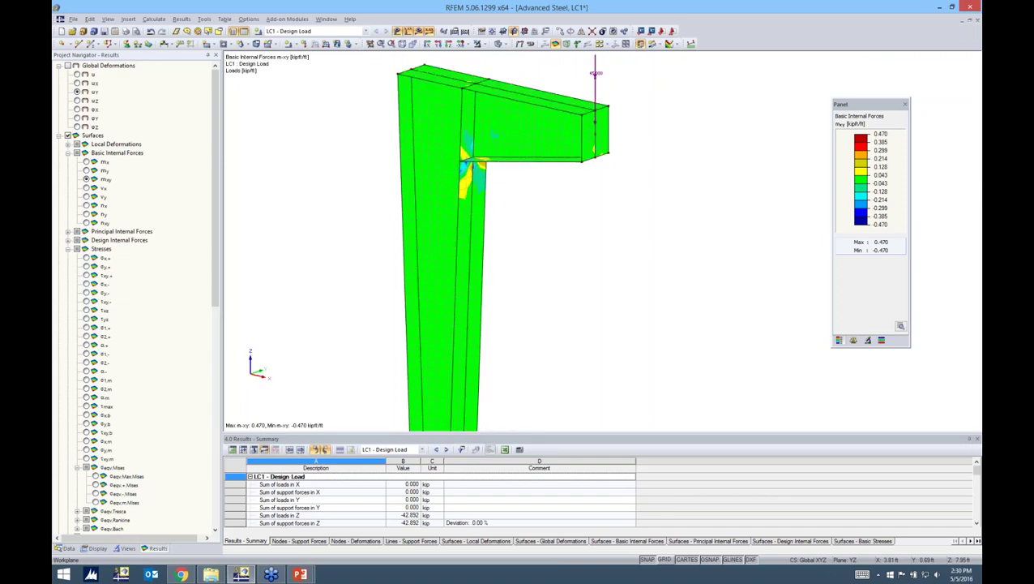
pyautogui.keyDown('ctrl'); pyautogui.moveTo(653, 209); pyautogui.dragTo(672, 208, button='middle'); pyautogui.keyUp('ctrl')
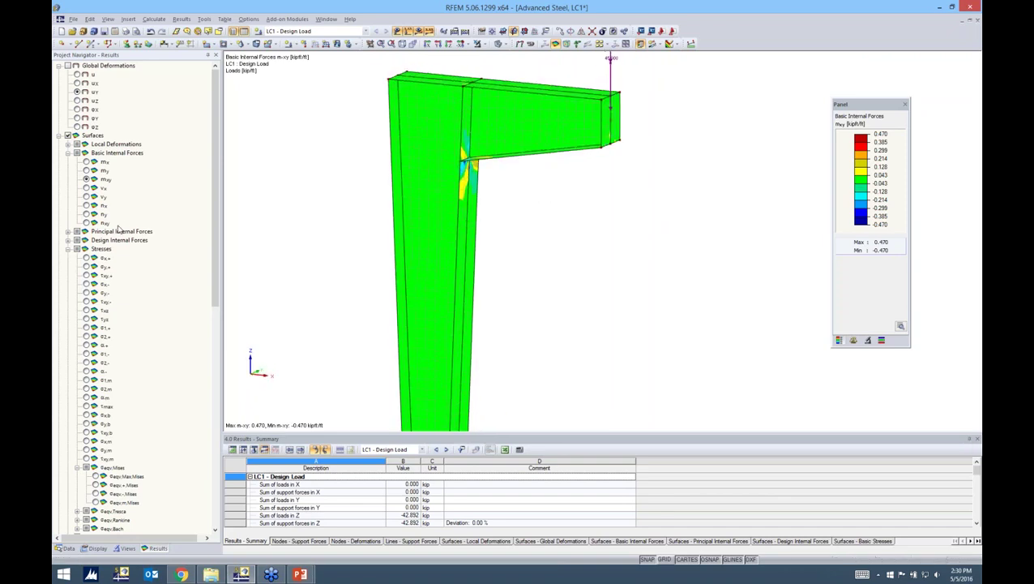
pyautogui.click(86, 214)
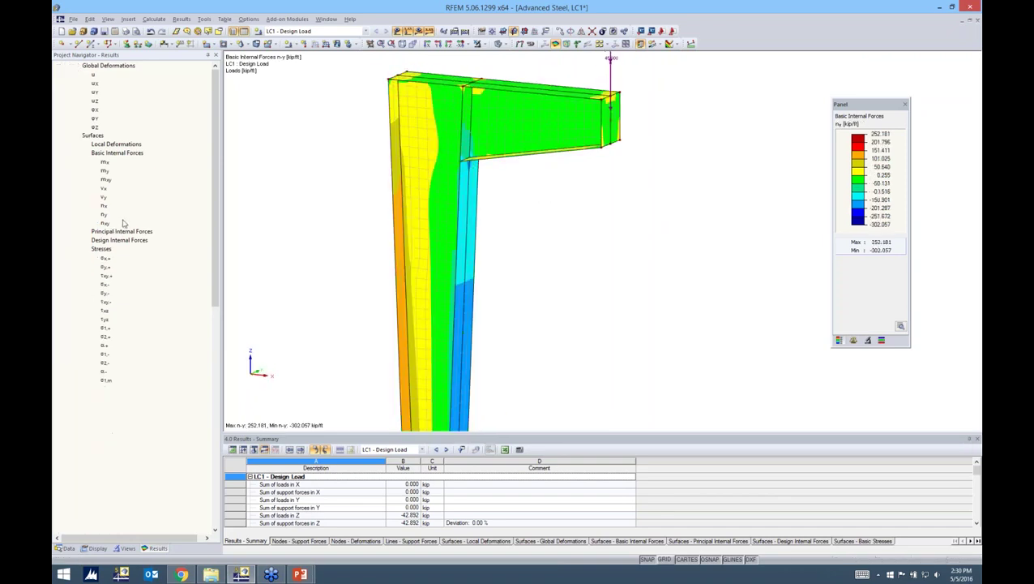
pyautogui.scroll(-3, 510, 229)
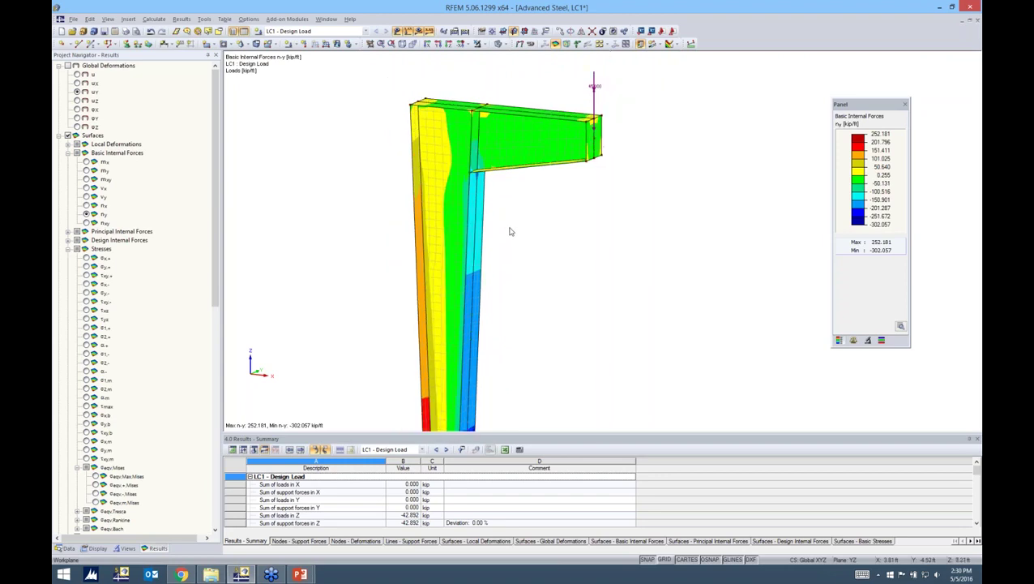
pyautogui.moveTo(585, 271); pyautogui.dragTo(597, 238, button='middle')
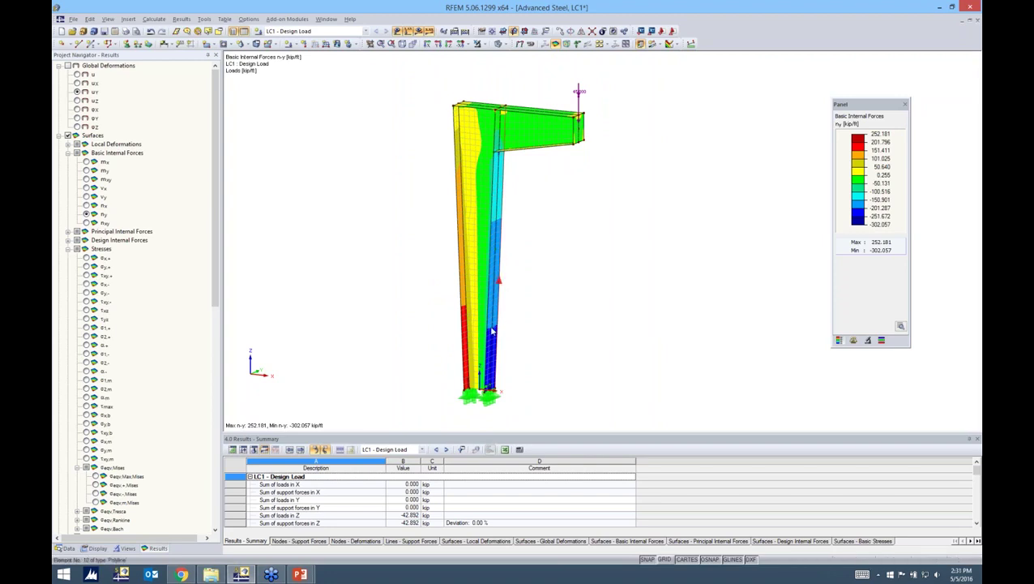
pyautogui.keyDown('ctrl'); pyautogui.moveTo(529, 296); pyautogui.dragTo(477, 322, button='middle'); pyautogui.keyUp('ctrl')
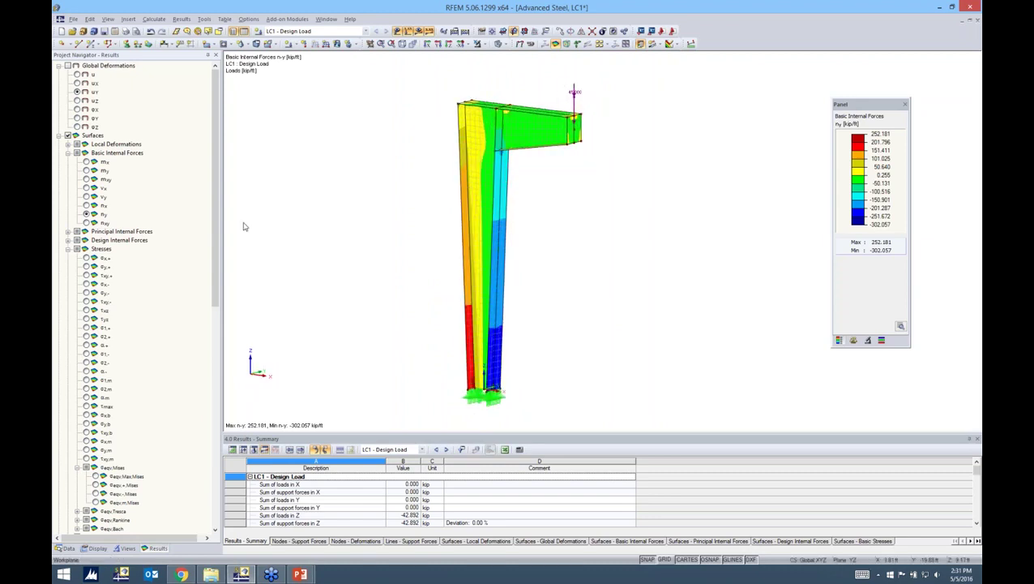
pyautogui.moveTo(214, 261); pyautogui.dragTo(211, 302)
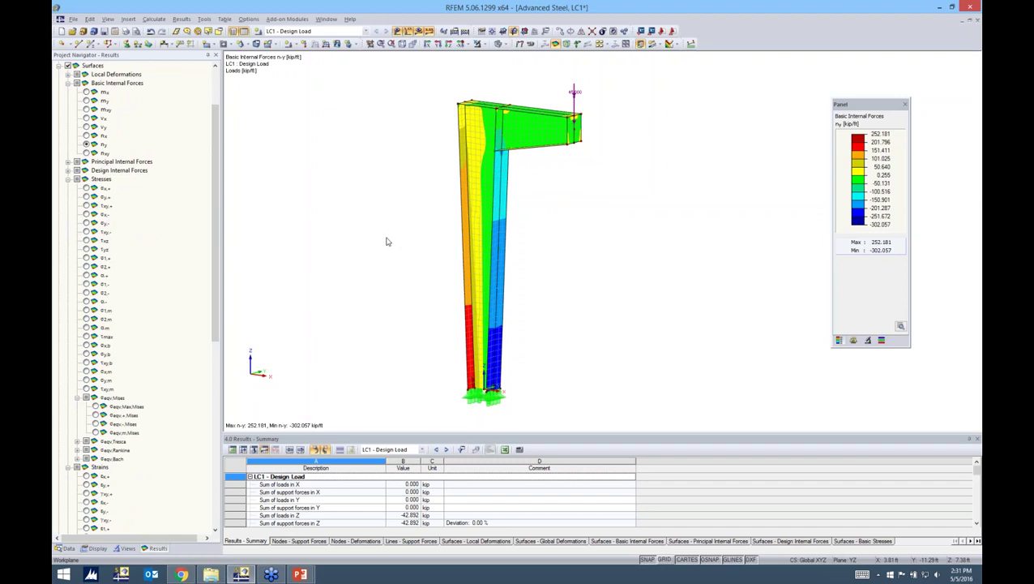
# Review the σx,+ and σy,+ stress contours, then show σeqv,Max,Mises von Mises stresses.
pyautogui.click(86, 188)
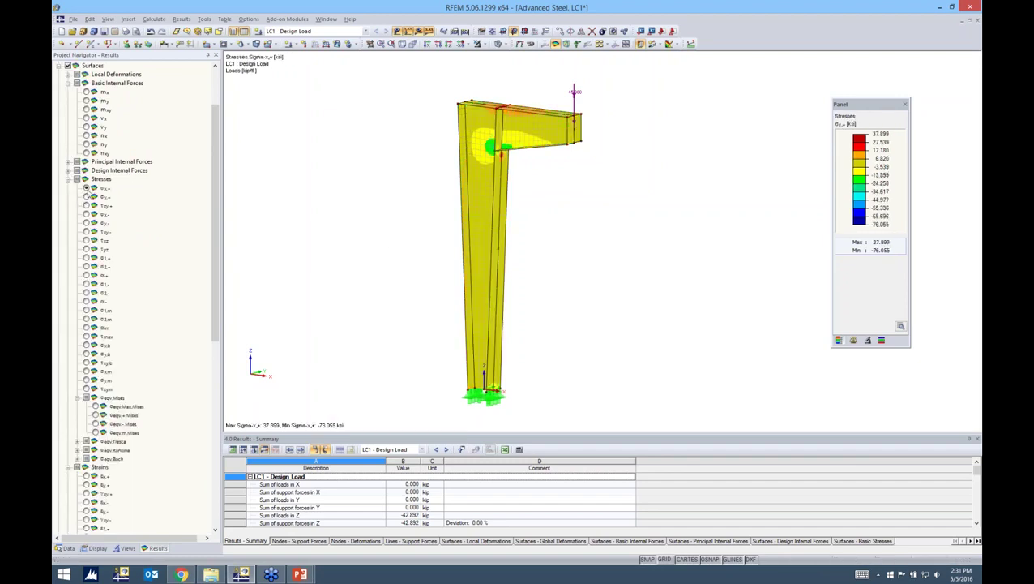
pyautogui.scroll(2, 528, 170)
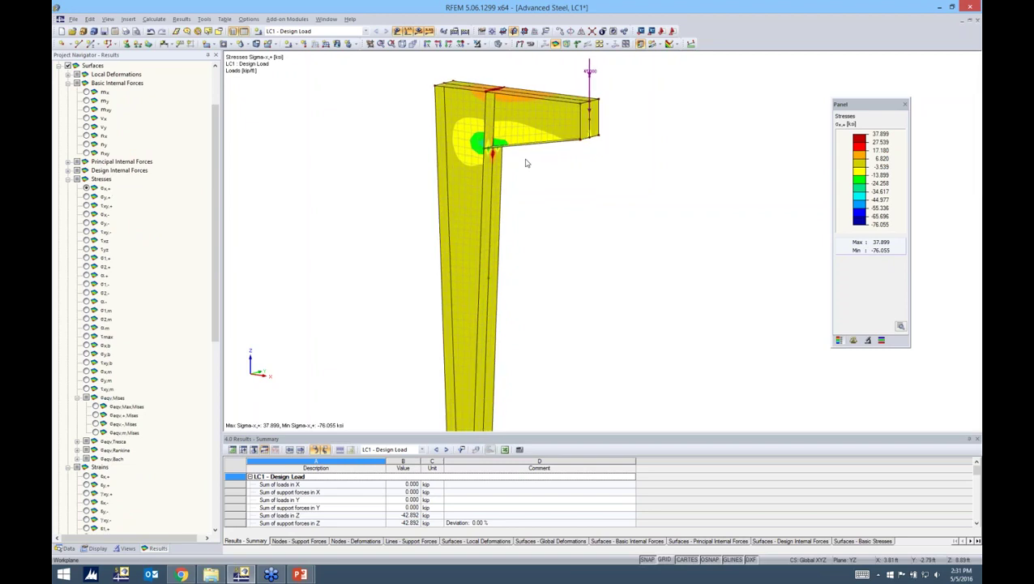
pyautogui.click(86, 197)
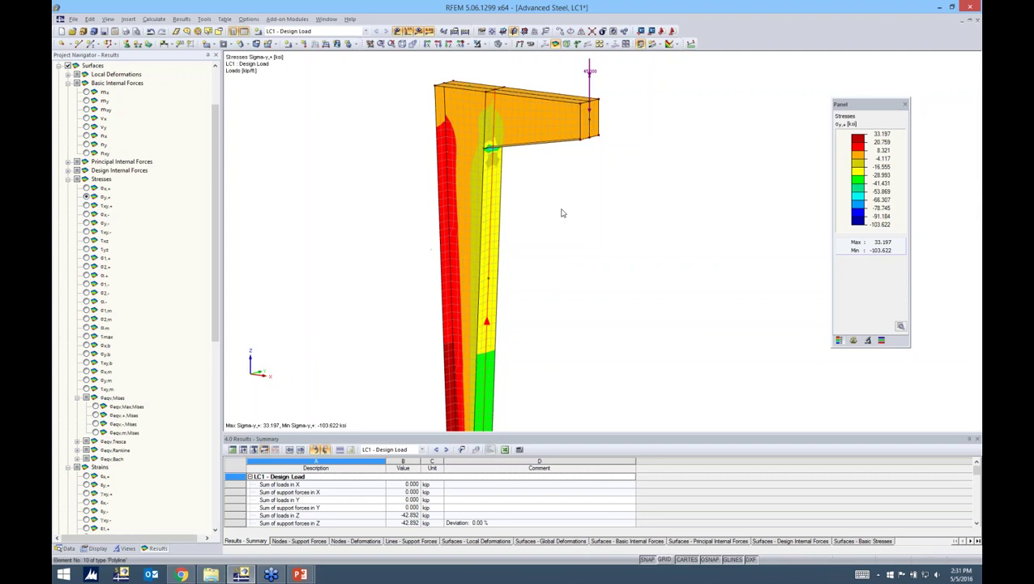
pyautogui.keyDown('ctrl'); pyautogui.moveTo(568, 235); pyautogui.dragTo(594, 236, button='middle'); pyautogui.keyUp('ctrl')
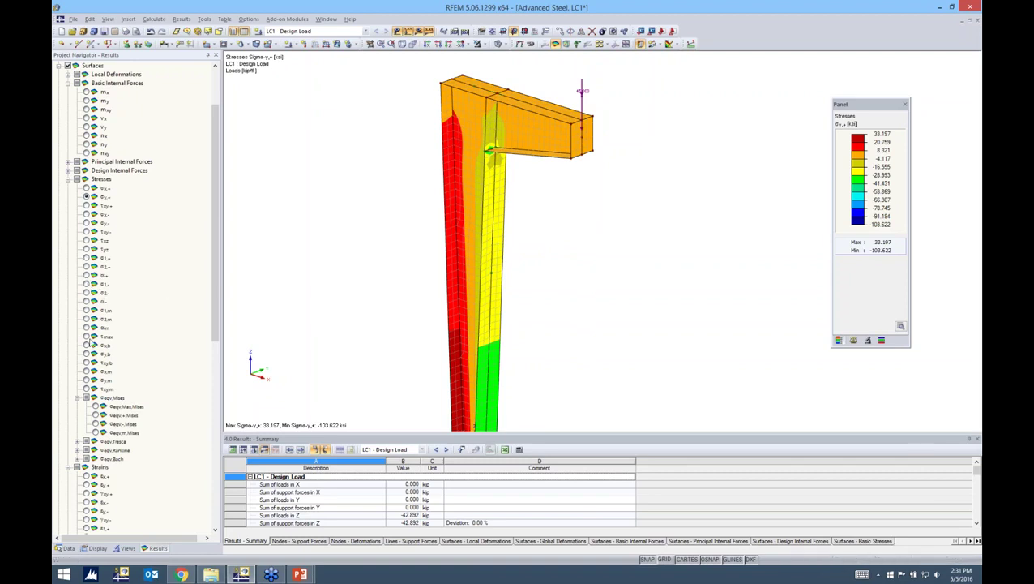
pyautogui.scroll(-1, 103, 354)
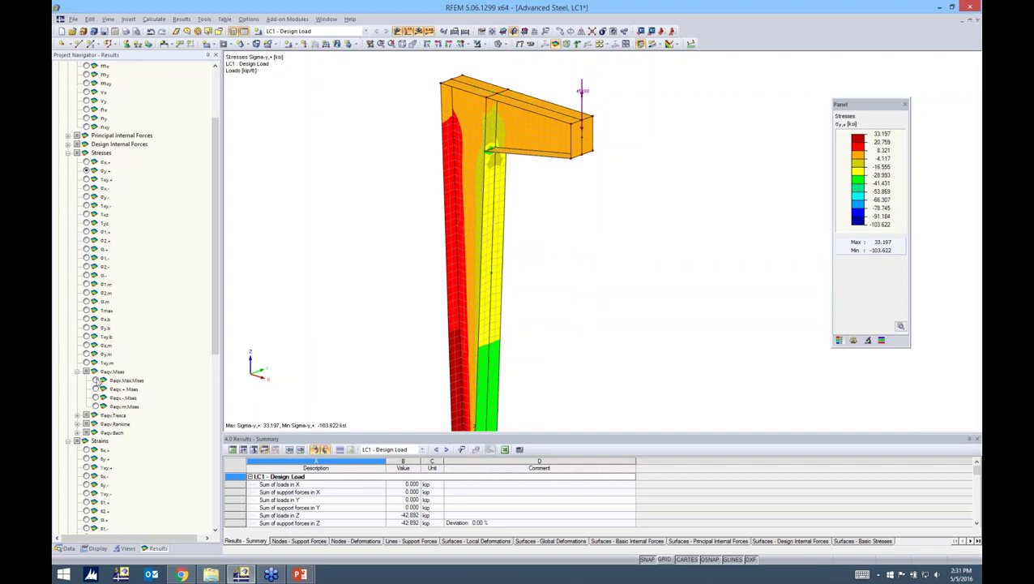
pyautogui.click(96, 380)
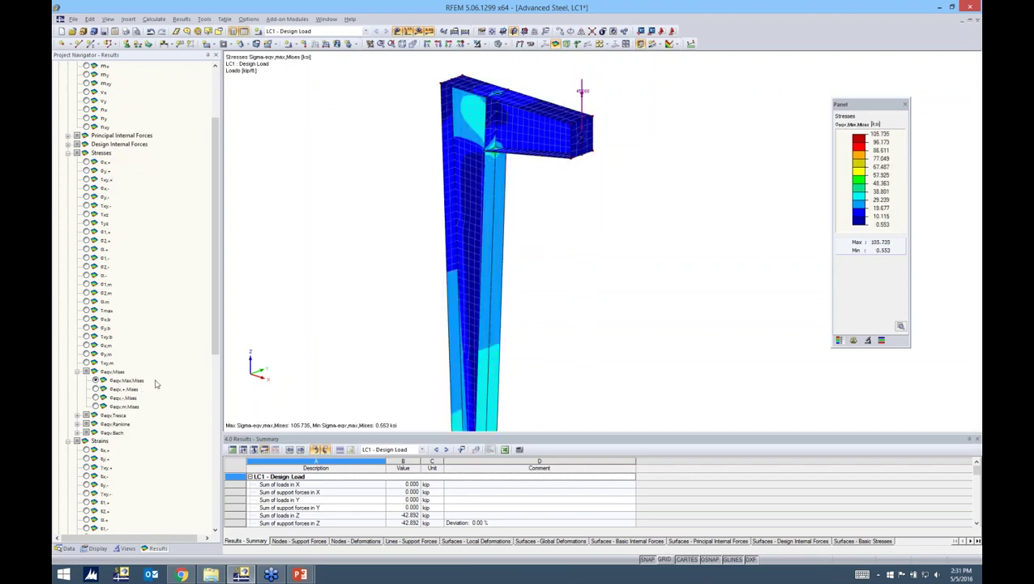
pyautogui.keyDown('ctrl'); pyautogui.moveTo(556, 256); pyautogui.dragTo(695, 249, button='middle'); pyautogui.keyUp('ctrl')
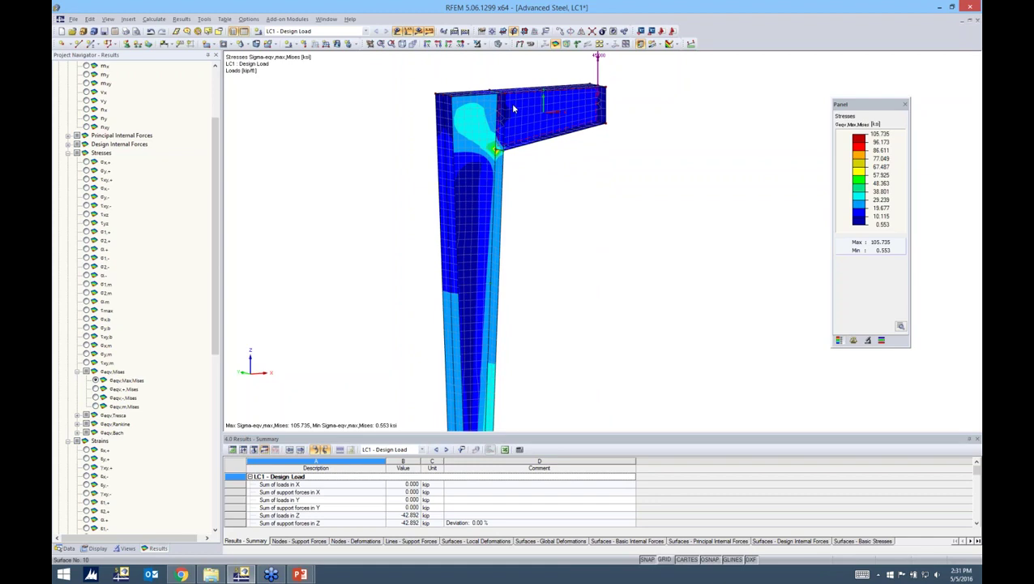
pyautogui.scroll(3, 497, 153)
pyautogui.scroll(2, 497, 153)
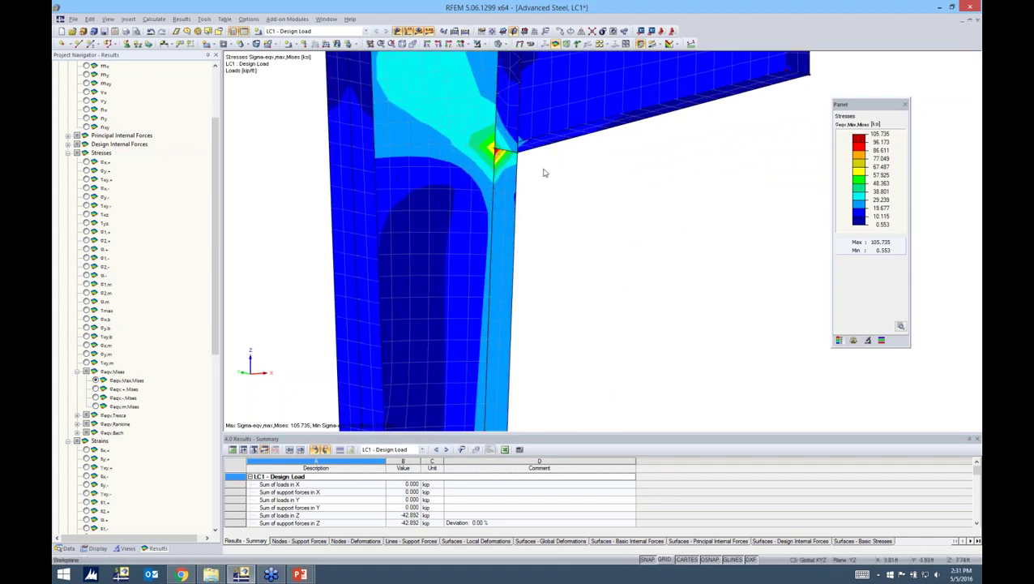
pyautogui.scroll(-3, 580, 280)
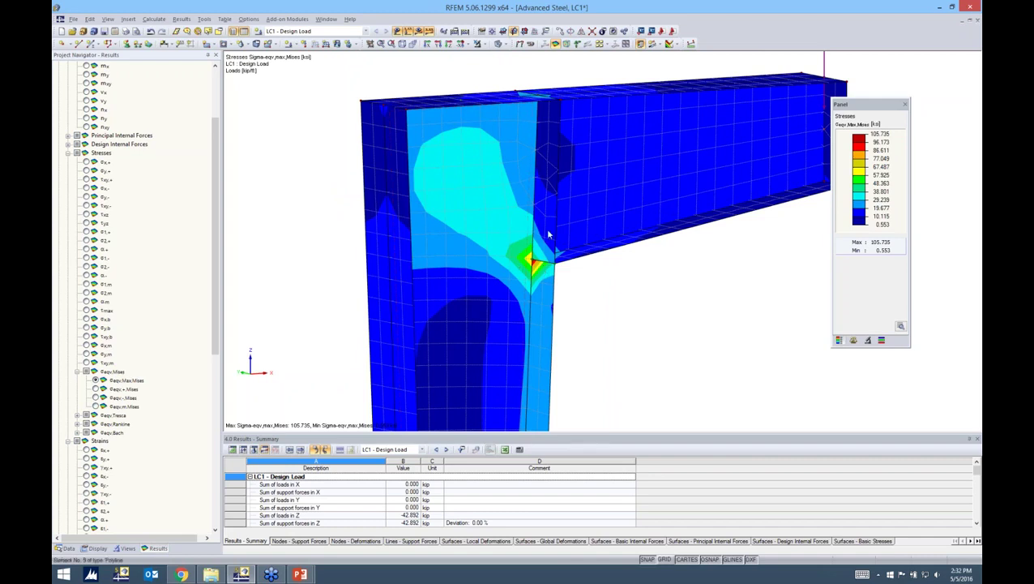
pyautogui.scroll(-1, 527, 261)
pyautogui.scroll(-1, 529, 261)
pyautogui.keyDown('ctrl'); pyautogui.moveTo(529, 261); pyautogui.dragTo(587, 226, button='middle'); pyautogui.keyUp('ctrl')
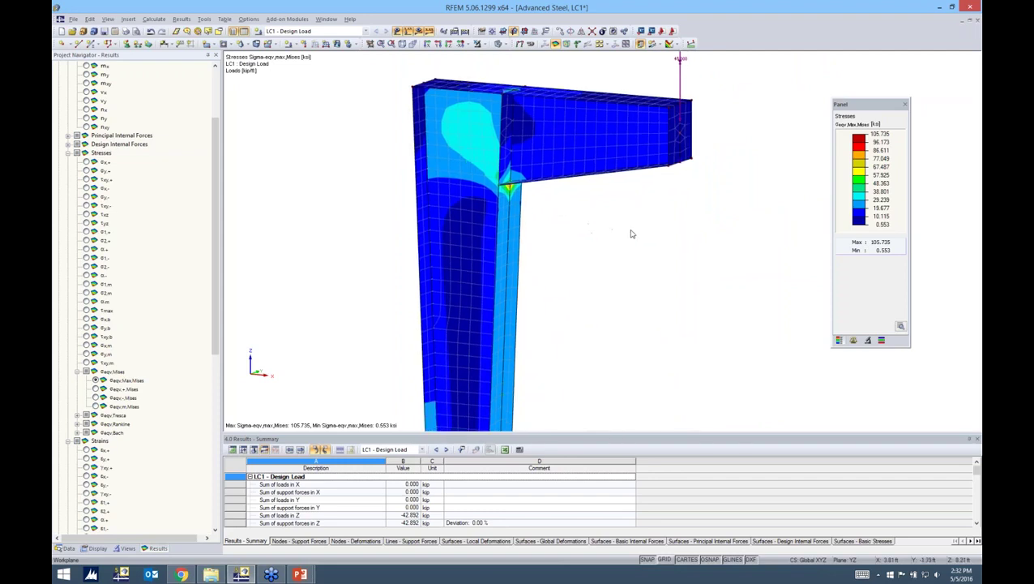
pyautogui.moveTo(636, 219); pyautogui.dragTo(588, 222, button='middle')
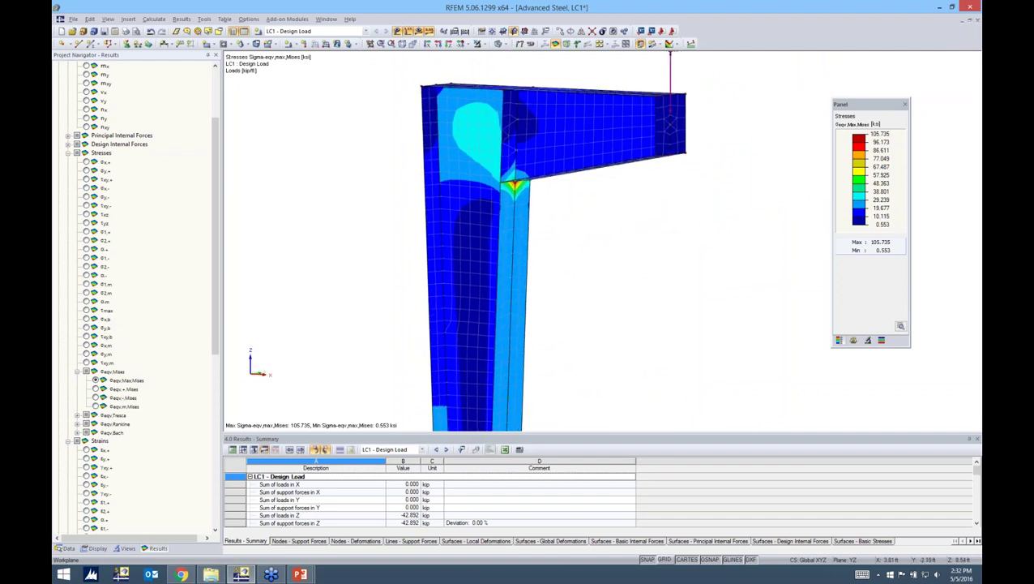
# In the Data tree, find Add-on Modules > Favorites and call up RF-STEEL Surfaces' context menu.
pyautogui.click(68, 549)
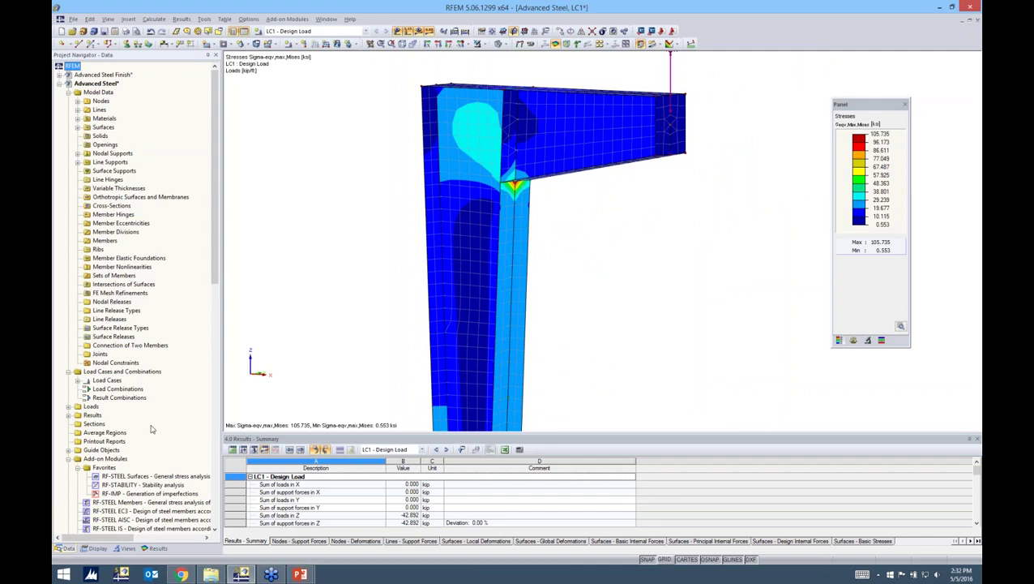
pyautogui.scroll(-8, 151, 428)
pyautogui.scroll(-2, 151, 430)
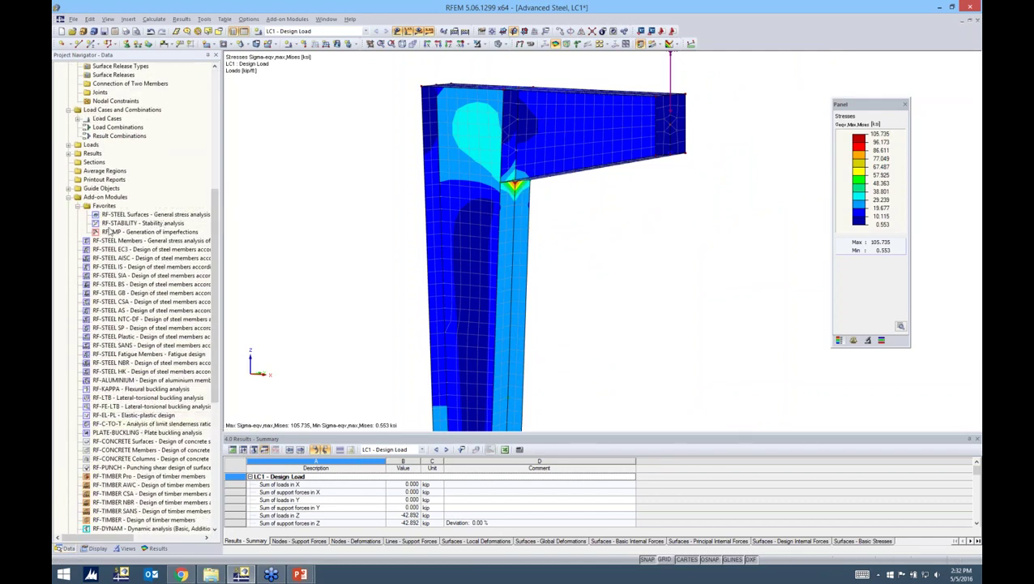
pyautogui.scroll(-2, 114, 329)
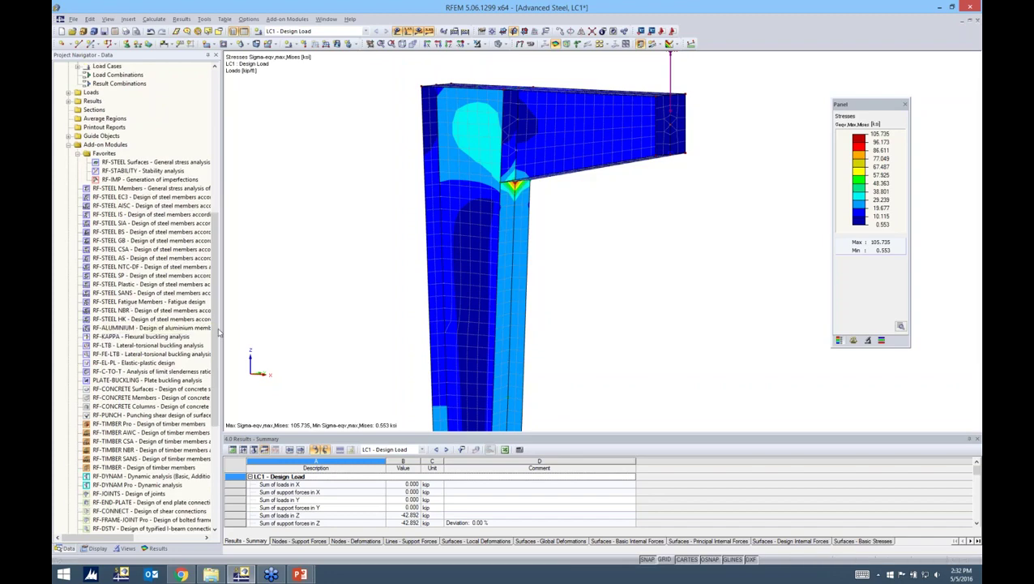
pyautogui.moveTo(214, 331); pyautogui.dragTo(221, 310)
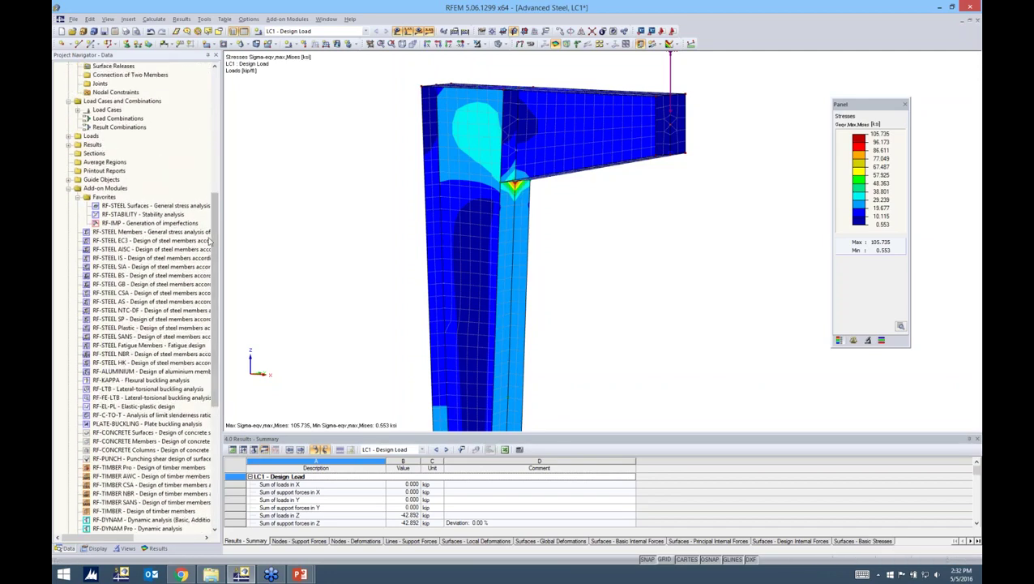
pyautogui.rightClick(158, 208)
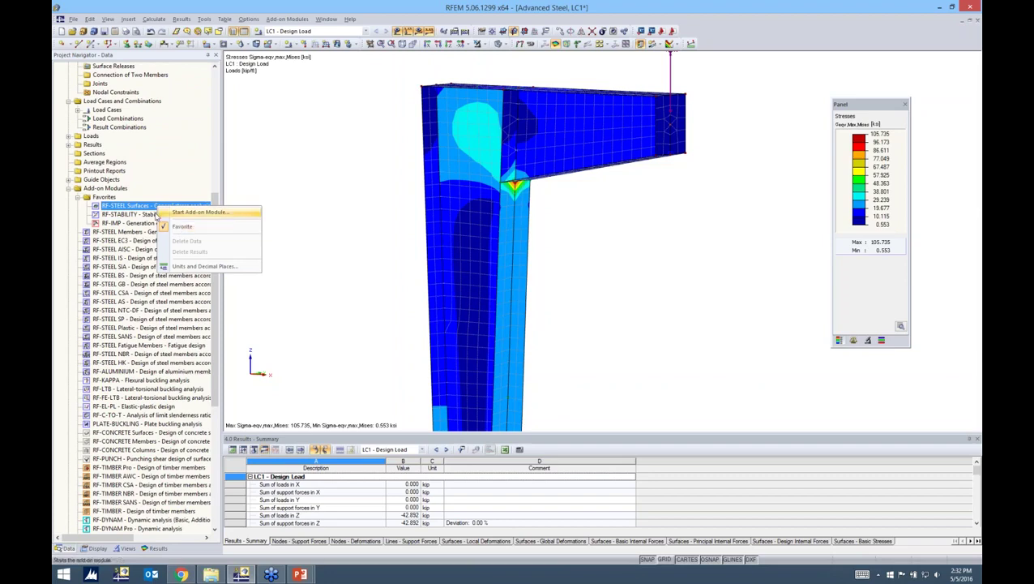
# Start the RF-STEEL Surfaces add-on module and reposition its window to reveal the model.
pyautogui.click(257, 211)
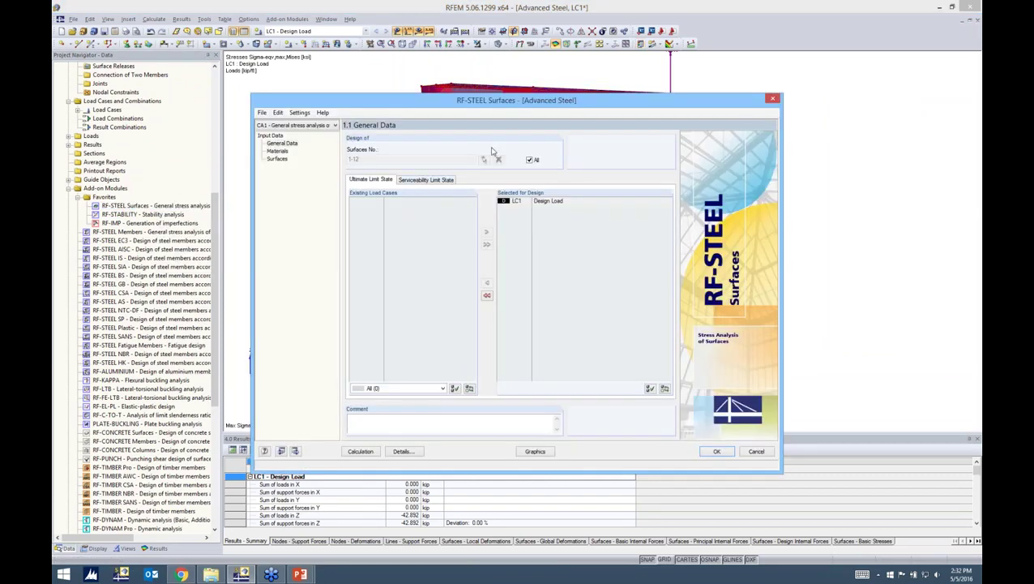
pyautogui.moveTo(508, 106); pyautogui.dragTo(546, 95)
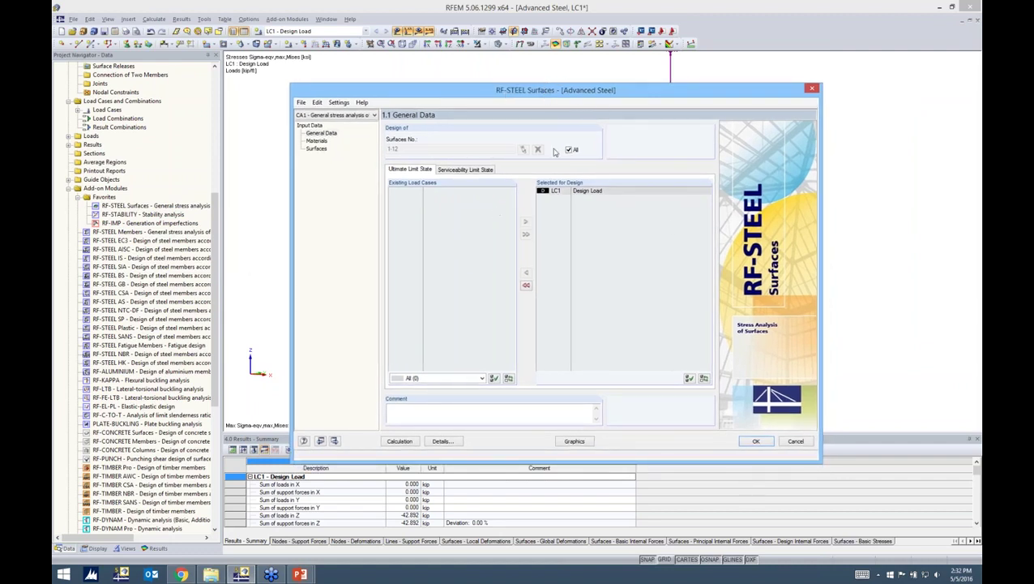
pyautogui.moveTo(563, 93)
pyautogui.mouseDown()
pyautogui.moveTo(656, 485)
pyautogui.moveTo(571, 184)
pyautogui.moveTo(567, 112)
pyautogui.mouseUp()
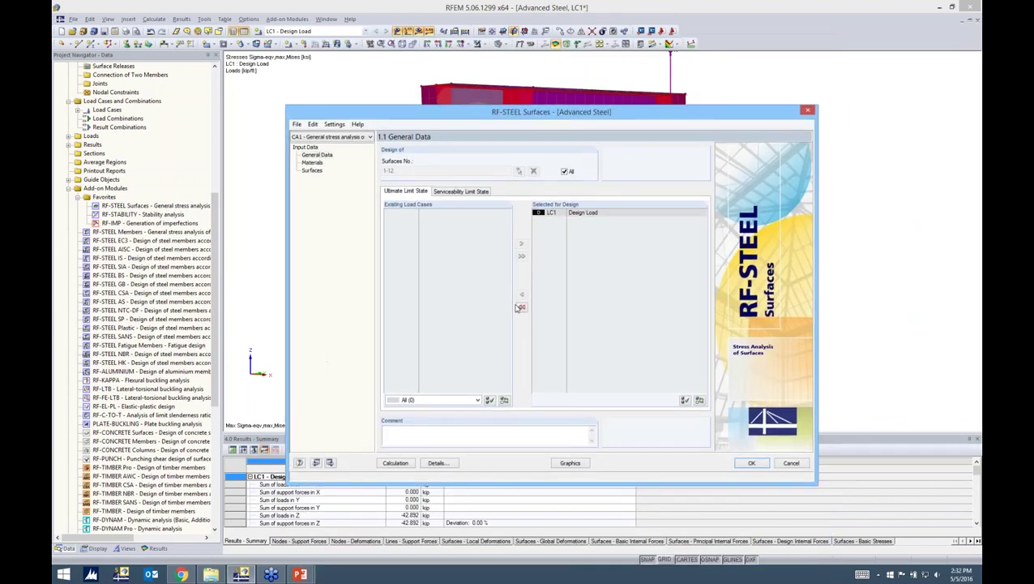
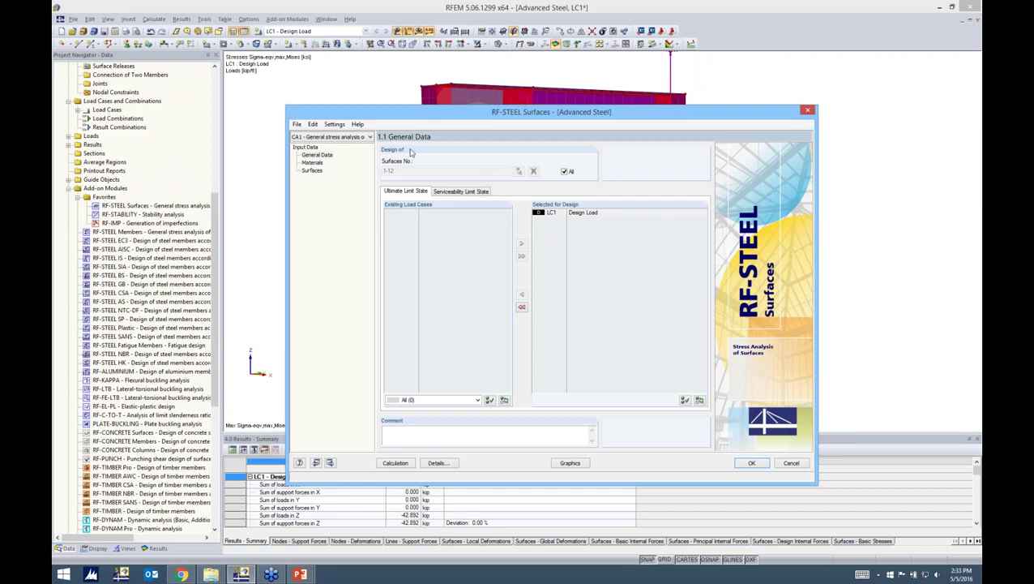
# Keep all surfaces 1–12 and LC1 Design Load selected for design, then review the serviceability load cases.
pyautogui.click(565, 173)
pyautogui.doubleClick(405, 169)
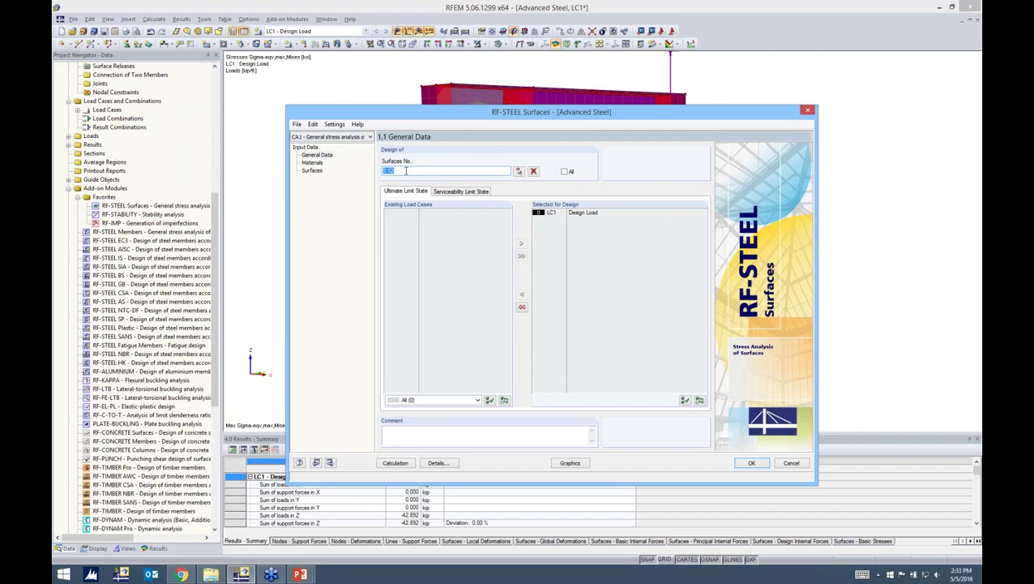
pyautogui.click(565, 172)
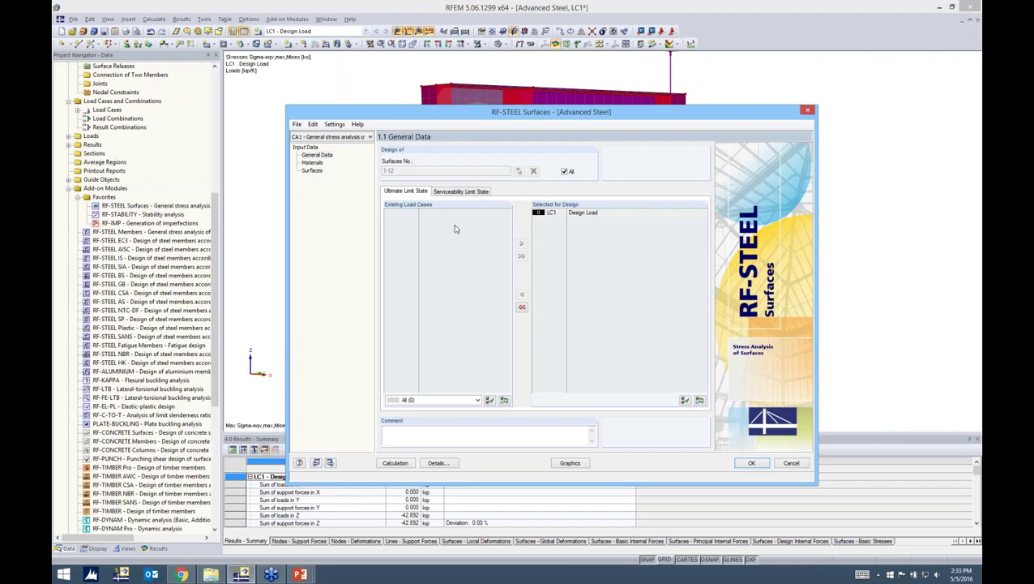
pyautogui.click(592, 215)
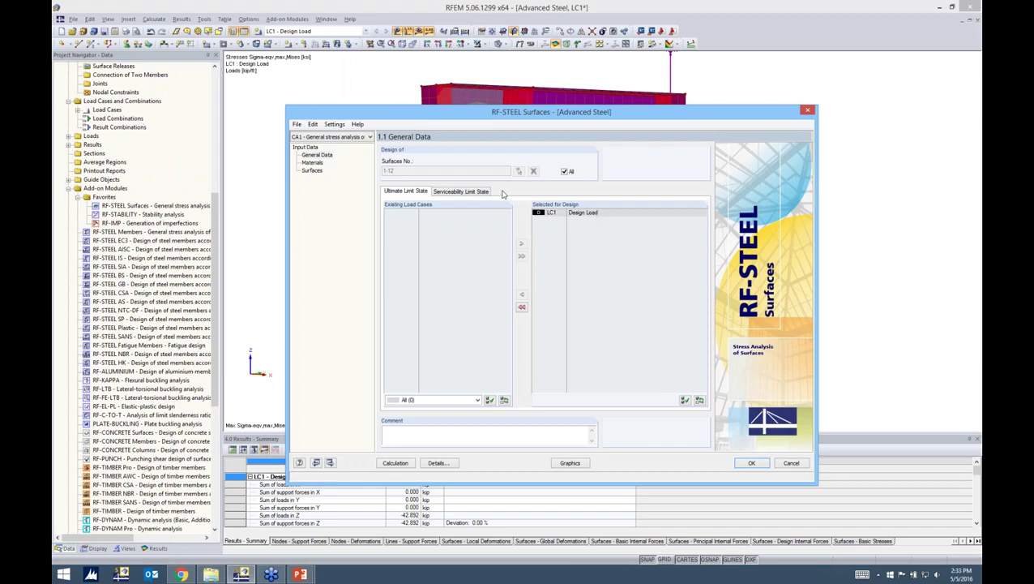
pyautogui.click(462, 193)
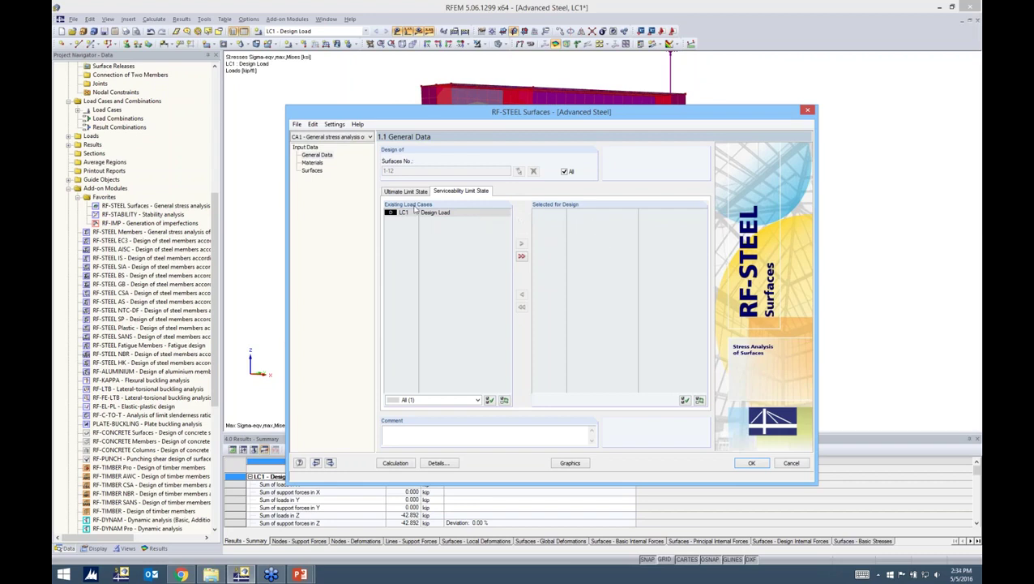
# Review the Steel A992 material properties, then bring up the table listing surfaces 1–12.
pyautogui.click(312, 162)
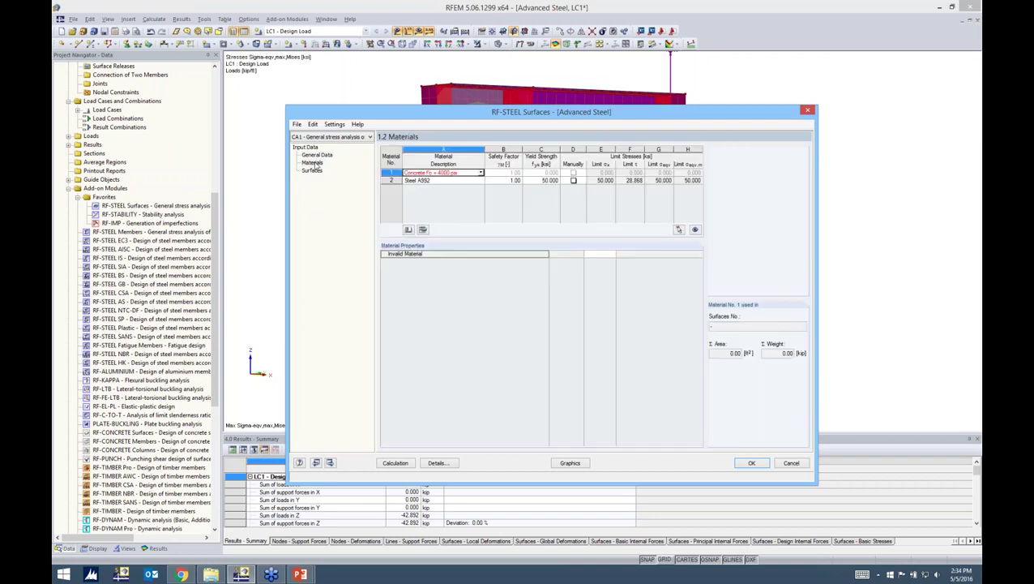
pyautogui.moveTo(411, 108); pyautogui.dragTo(410, 74)
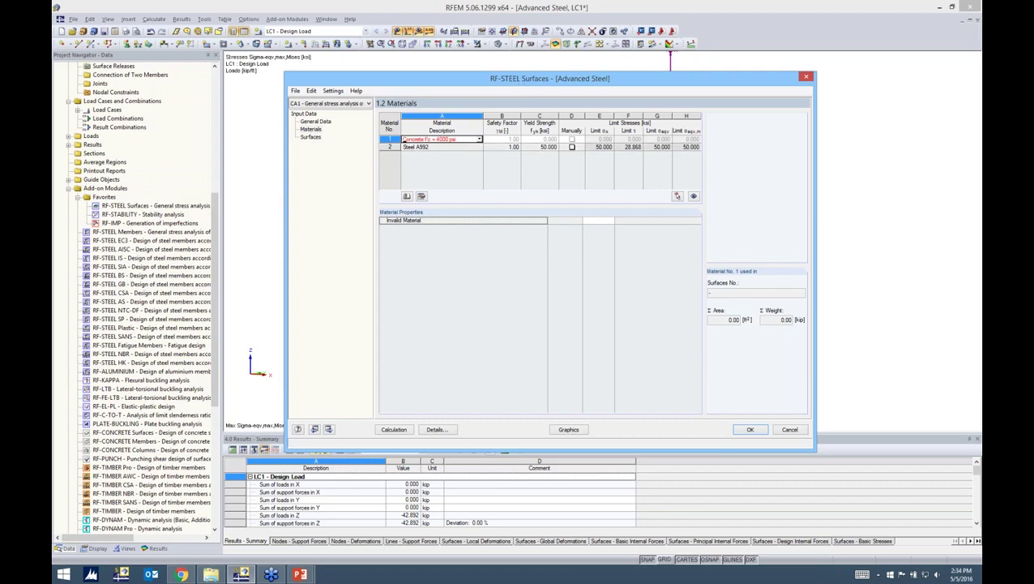
pyautogui.click(435, 146)
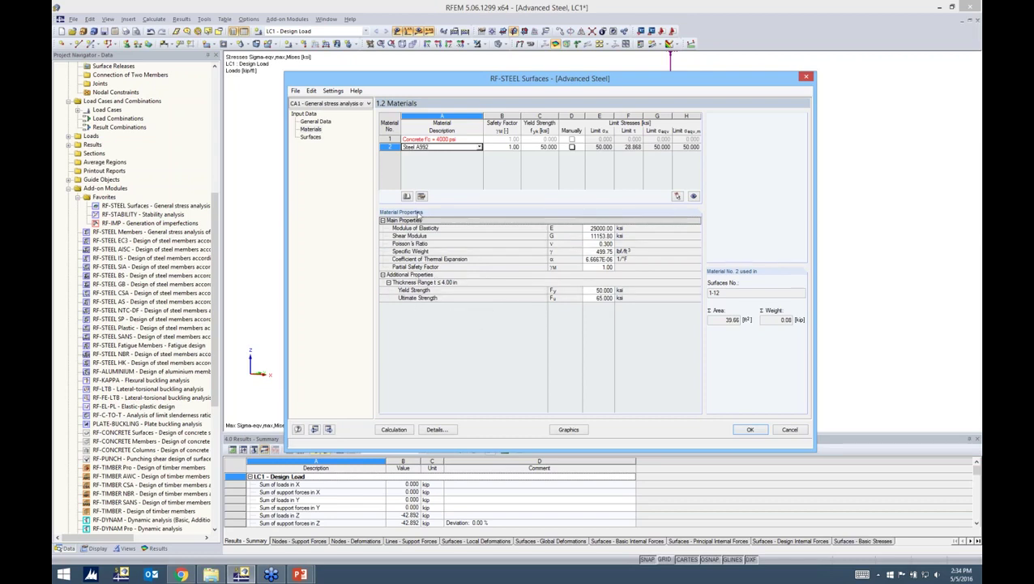
pyautogui.click(311, 137)
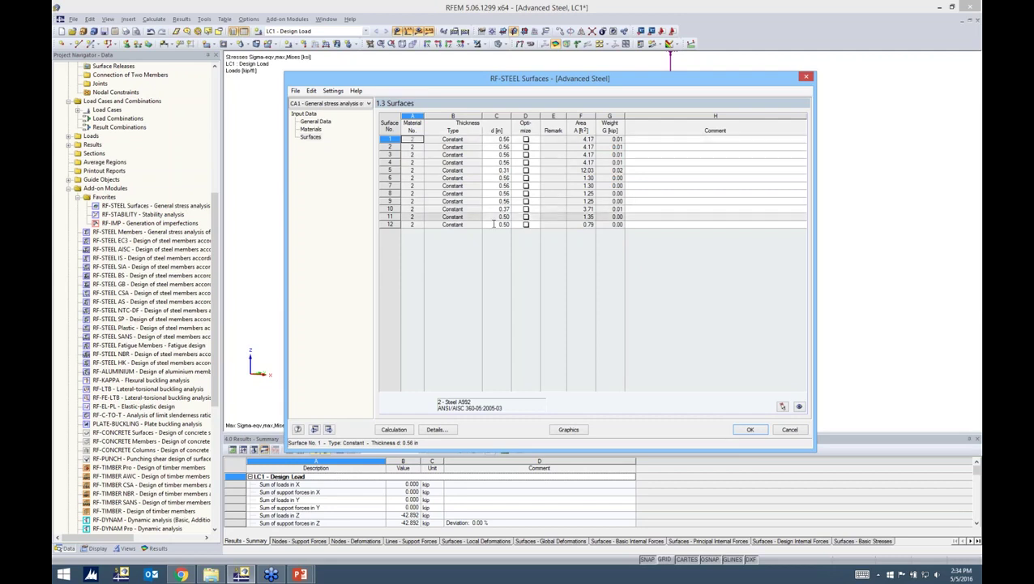
pyautogui.click(526, 140)
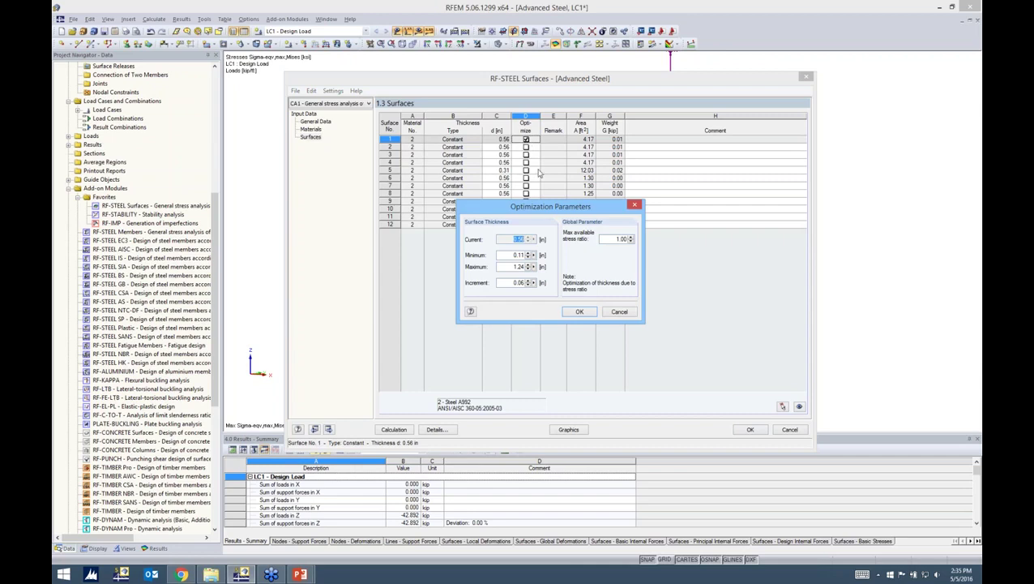
pyautogui.moveTo(542, 210); pyautogui.dragTo(562, 213)
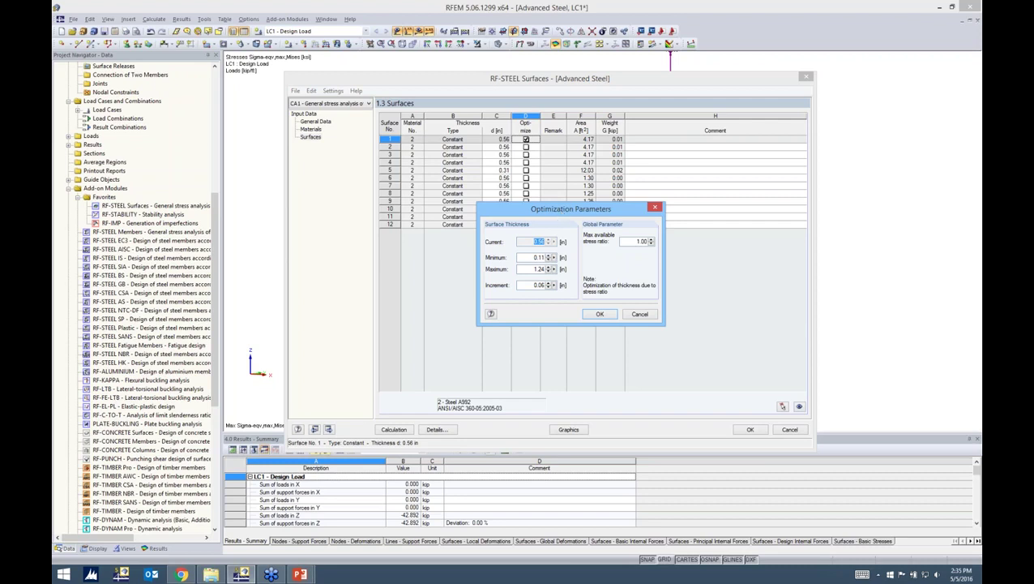
pyautogui.doubleClick(520, 257)
pyautogui.press('Tab')
pyautogui.press('Tab')
pyautogui.press('Tab')
pyautogui.click(641, 315)
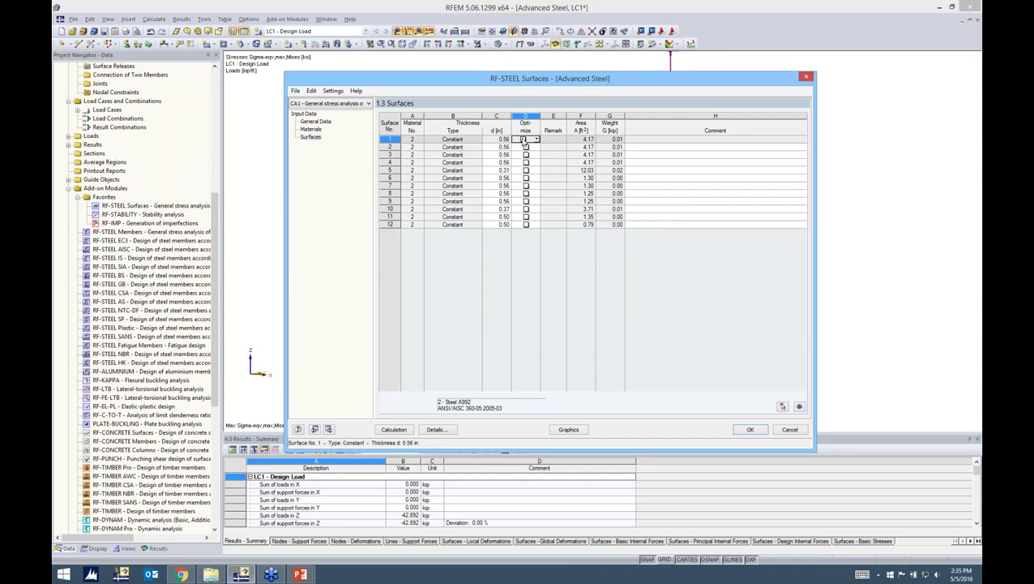
# In the Details settings, confirm Von Mises equivalent stresses and review the serviceability deflection limits.
pyautogui.click(438, 430)
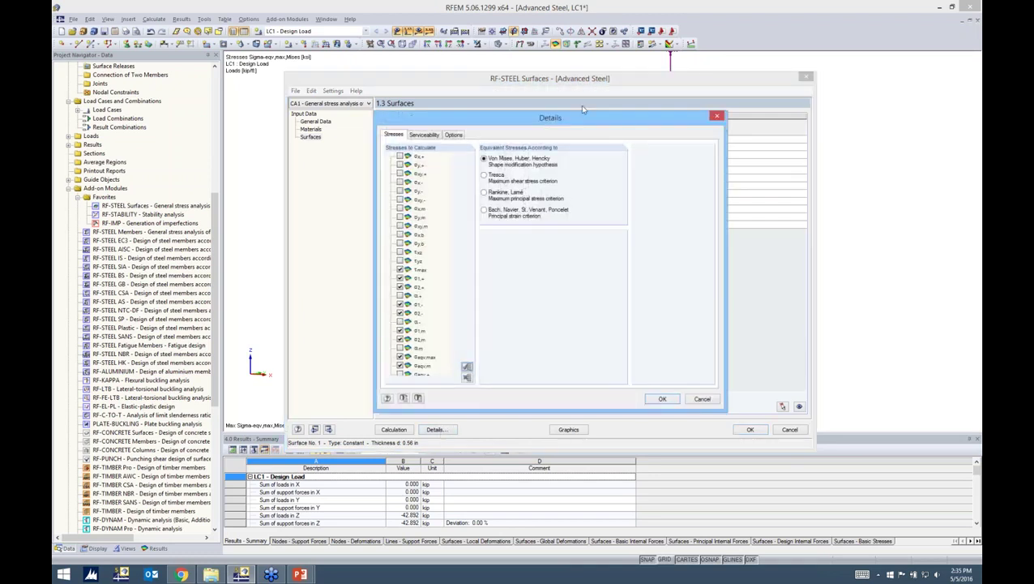
pyautogui.moveTo(573, 107); pyautogui.dragTo(571, 89)
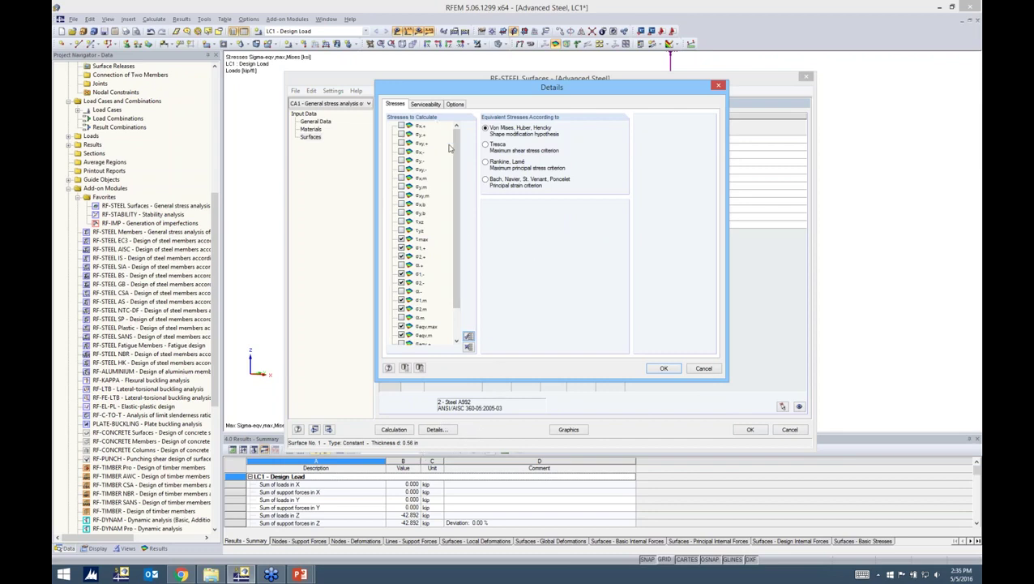
pyautogui.moveTo(453, 169); pyautogui.dragTo(452, 198)
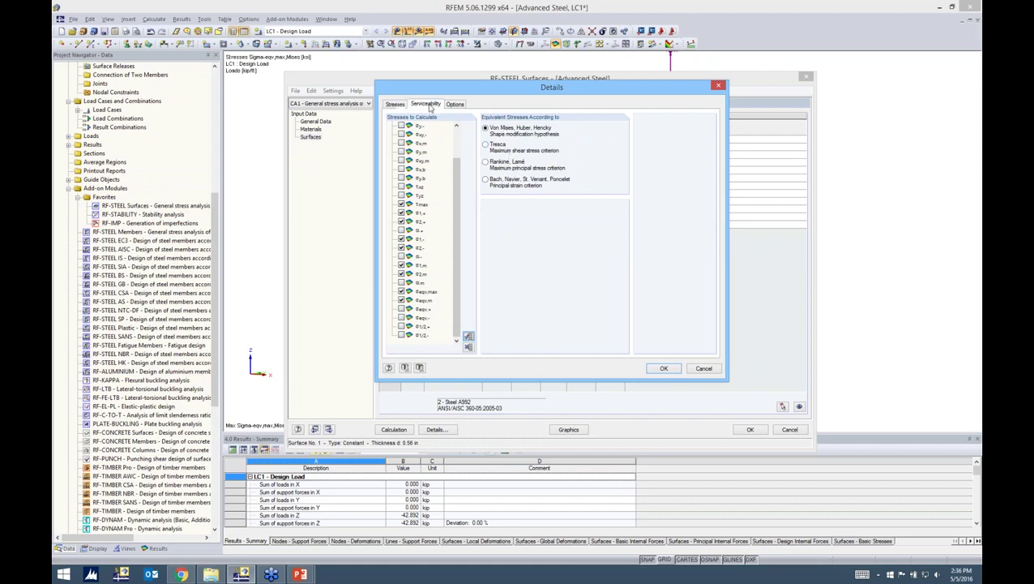
pyautogui.click(428, 104)
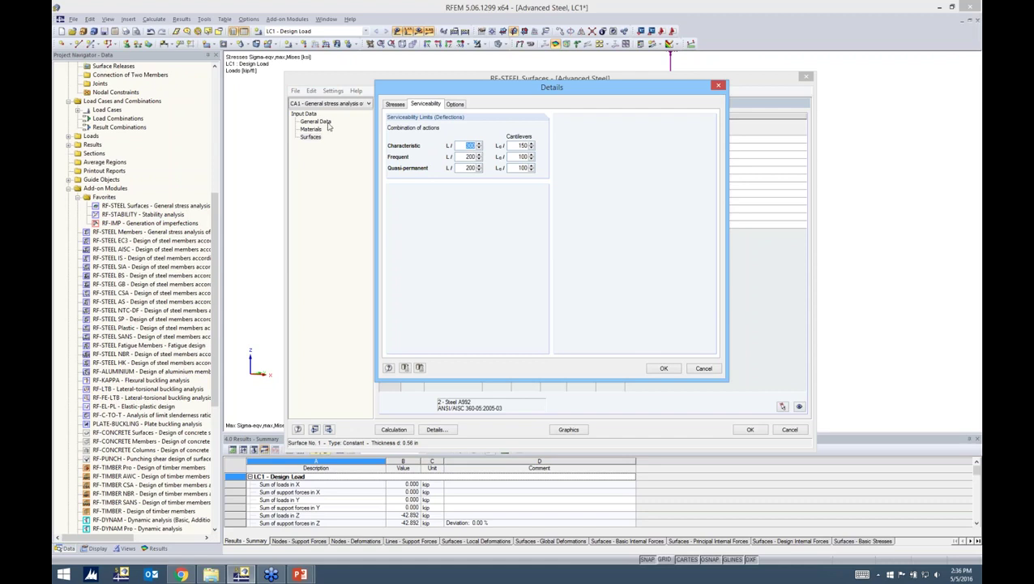
# Verify the Options tab's max allowable stress ratio of 1.00 and accept the Details settings.
pyautogui.click(454, 105)
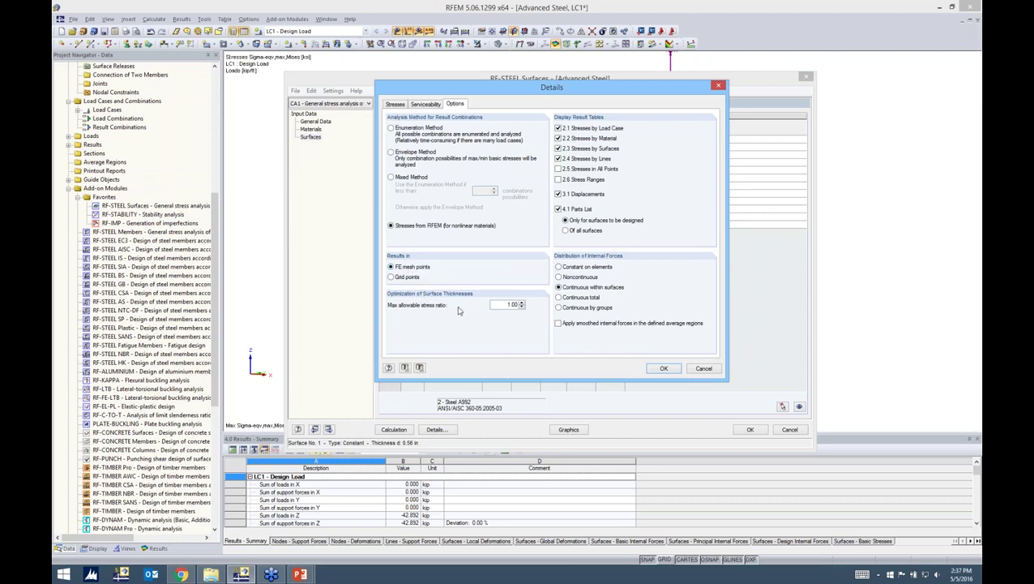
pyautogui.doubleClick(509, 304)
pyautogui.doubleClick(511, 304)
pyautogui.click(504, 306)
pyautogui.click(663, 368)
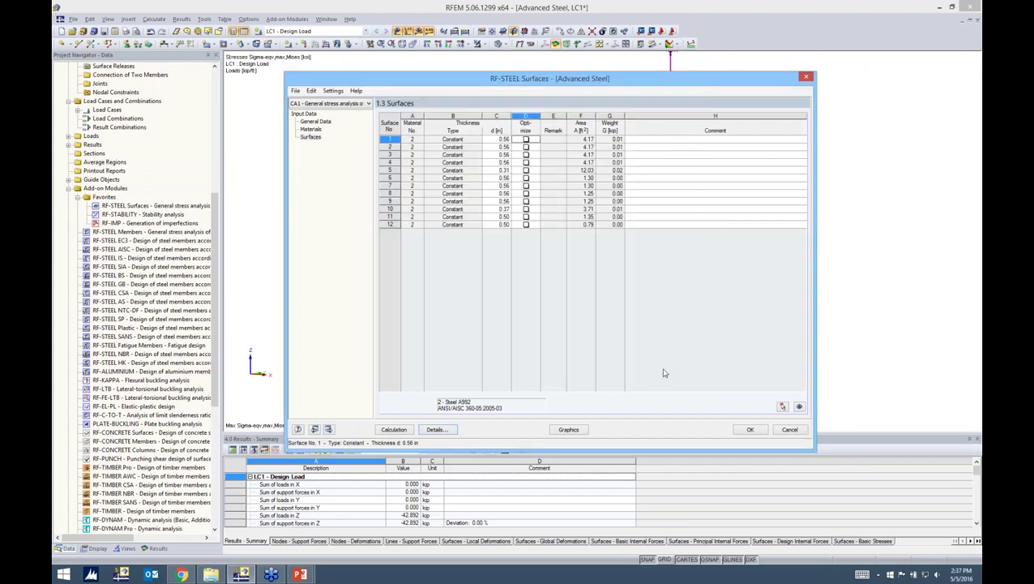
# Calculate, review stresses by material, surface and load case, then show τmax contours (max 16.527 ksi).
pyautogui.click(394, 429)
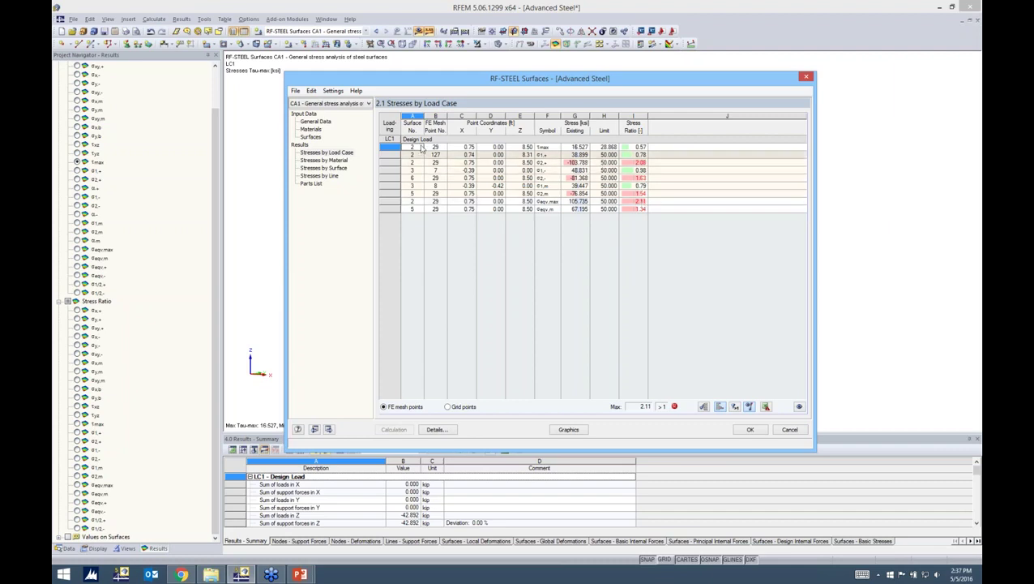
pyautogui.click(325, 160)
pyautogui.click(333, 169)
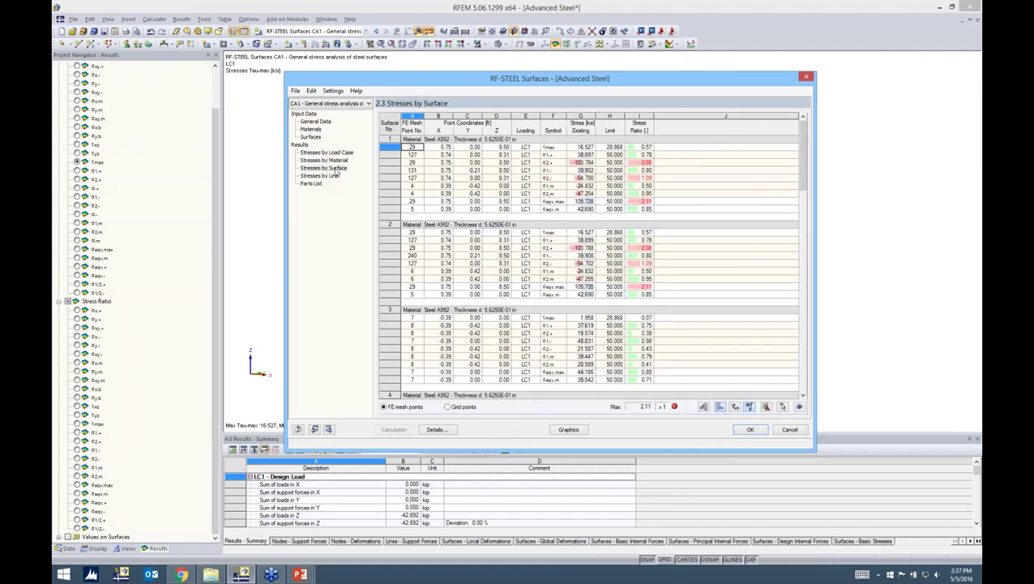
pyautogui.click(363, 153)
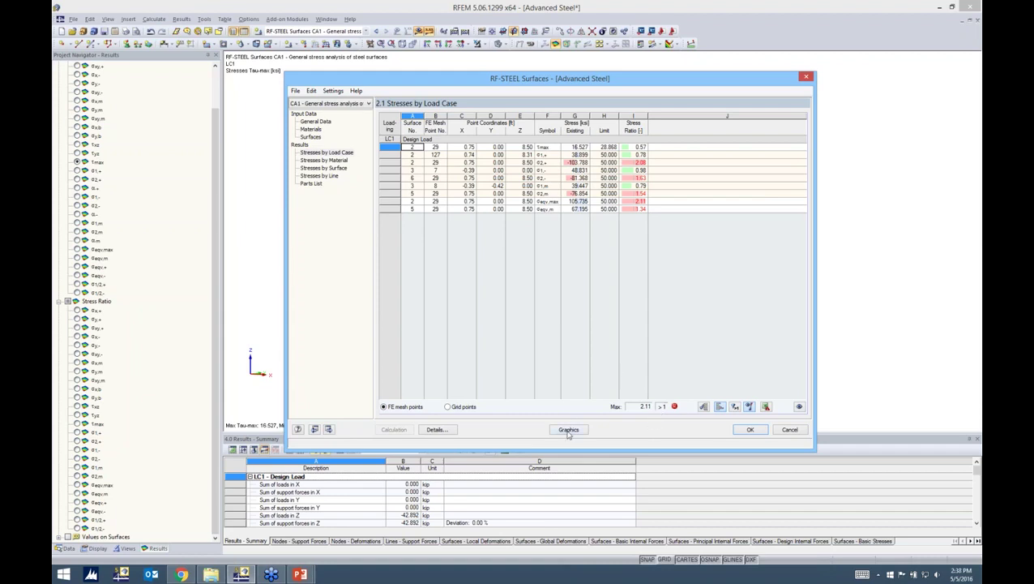
pyautogui.press('Return')
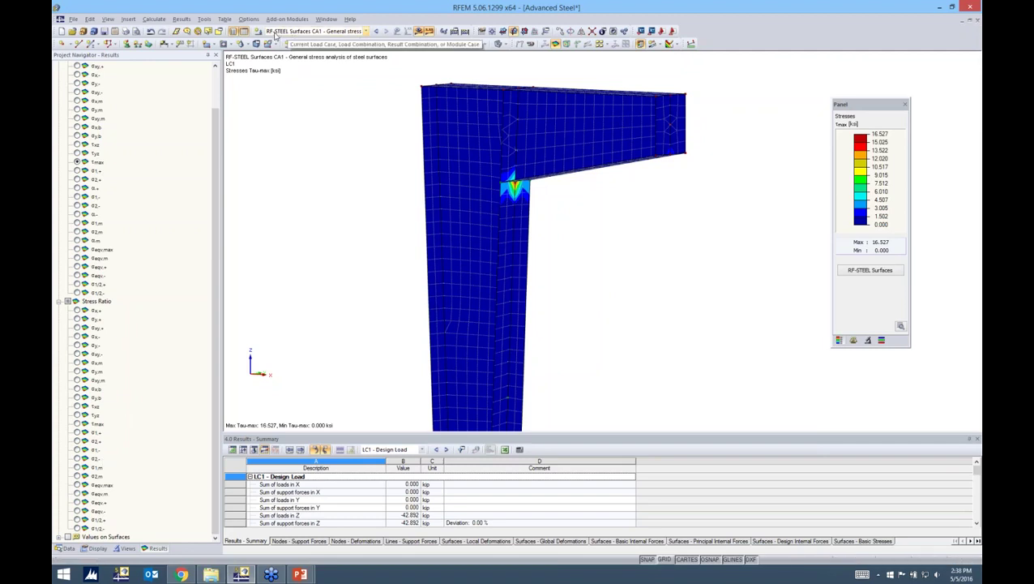
# Keep the RF-STEEL Surfaces CA1 results and display σeqv,max stress-ratio contours on the frame.
pyautogui.click(366, 32)
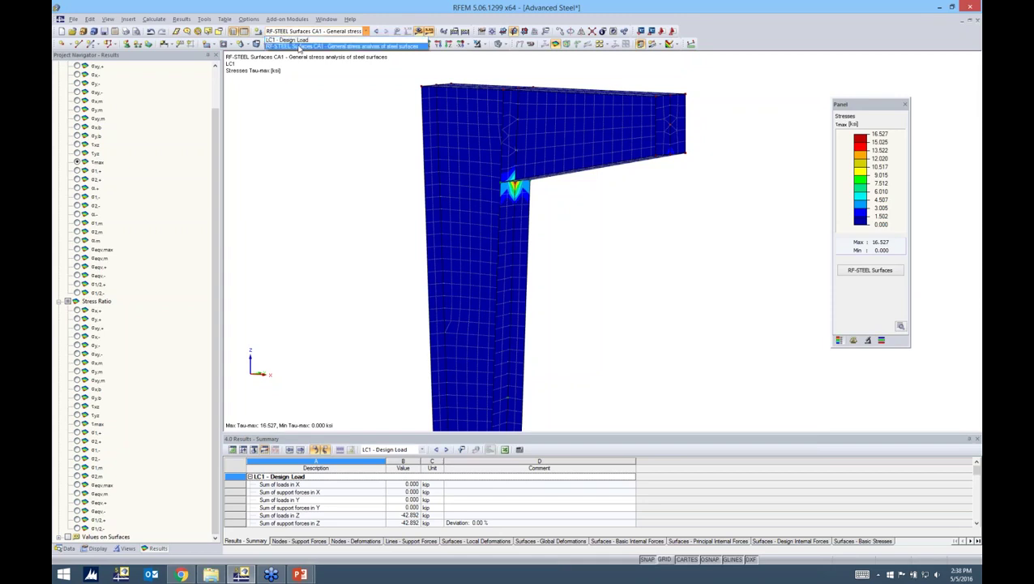
pyautogui.click(300, 47)
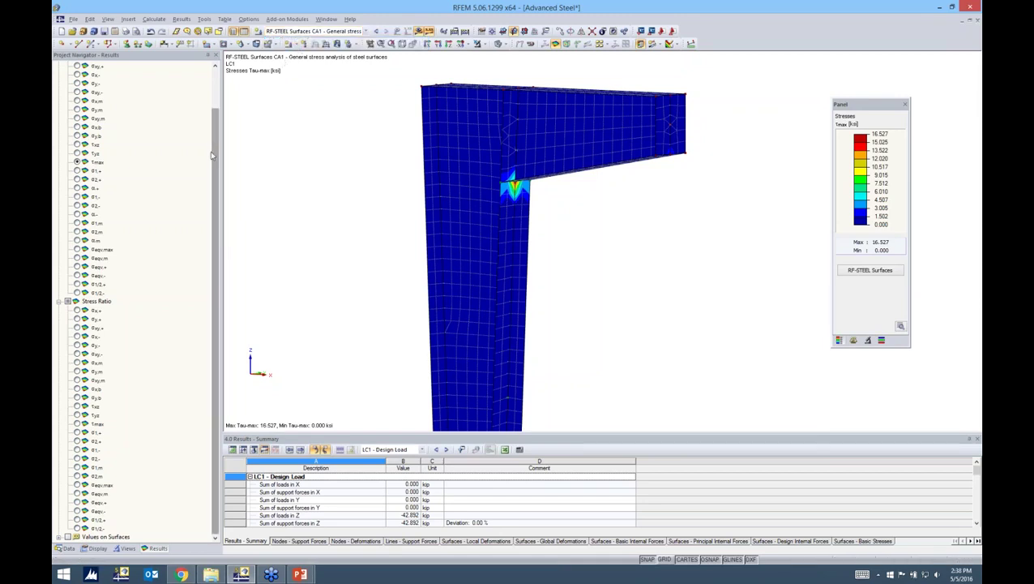
pyautogui.scroll(2, 212, 143)
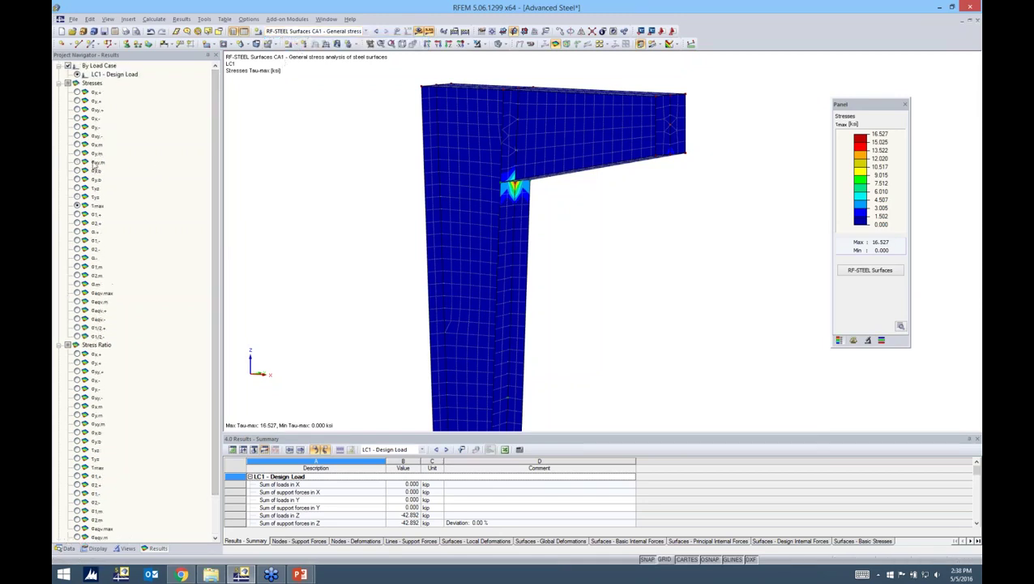
pyautogui.scroll(-3, 202, 217)
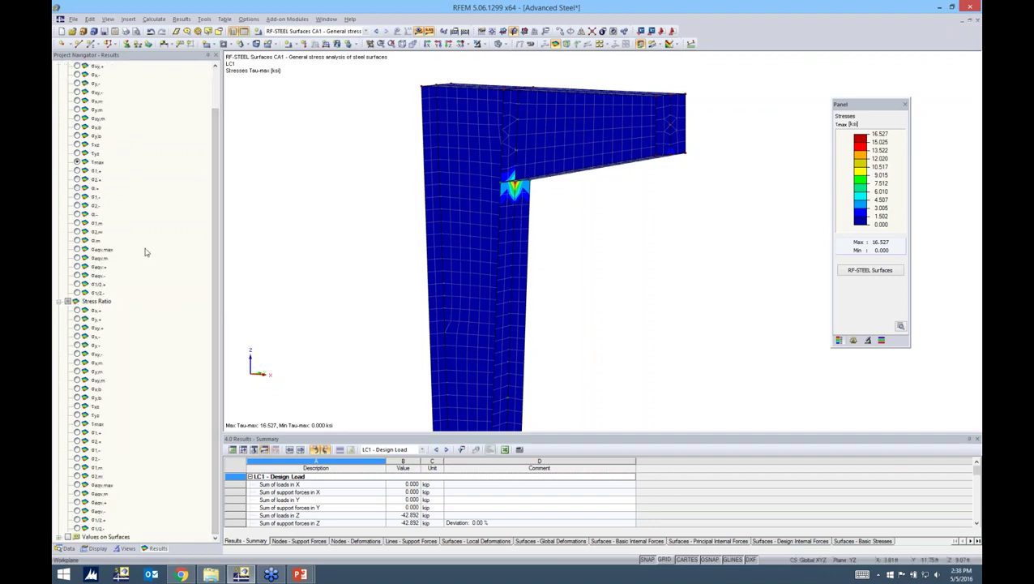
pyautogui.click(77, 485)
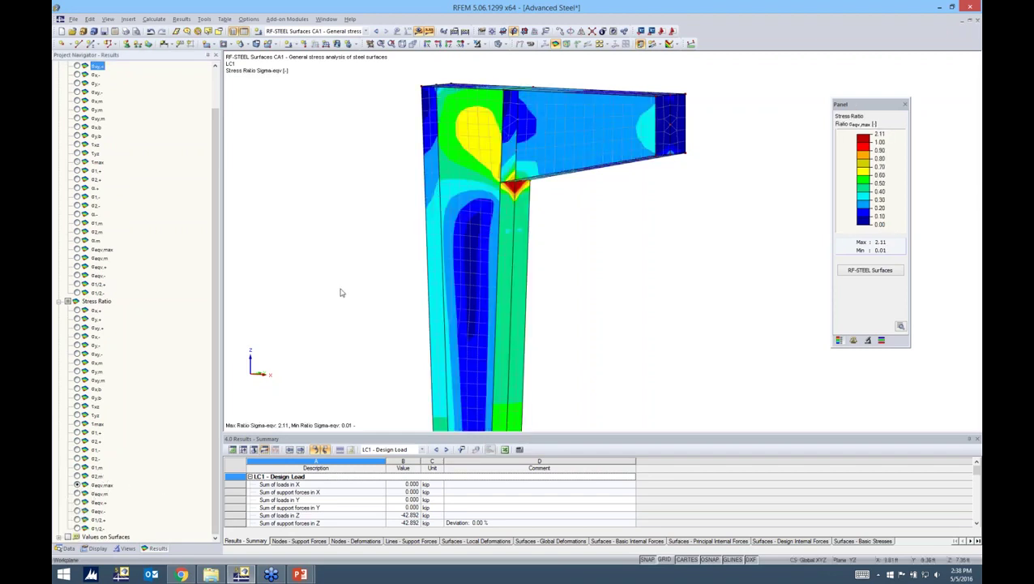
pyautogui.keyDown('ctrl'); pyautogui.moveTo(589, 238); pyautogui.dragTo(651, 261, button='middle'); pyautogui.keyUp('ctrl')
pyautogui.rightClick(545, 188)
pyautogui.click(549, 202)
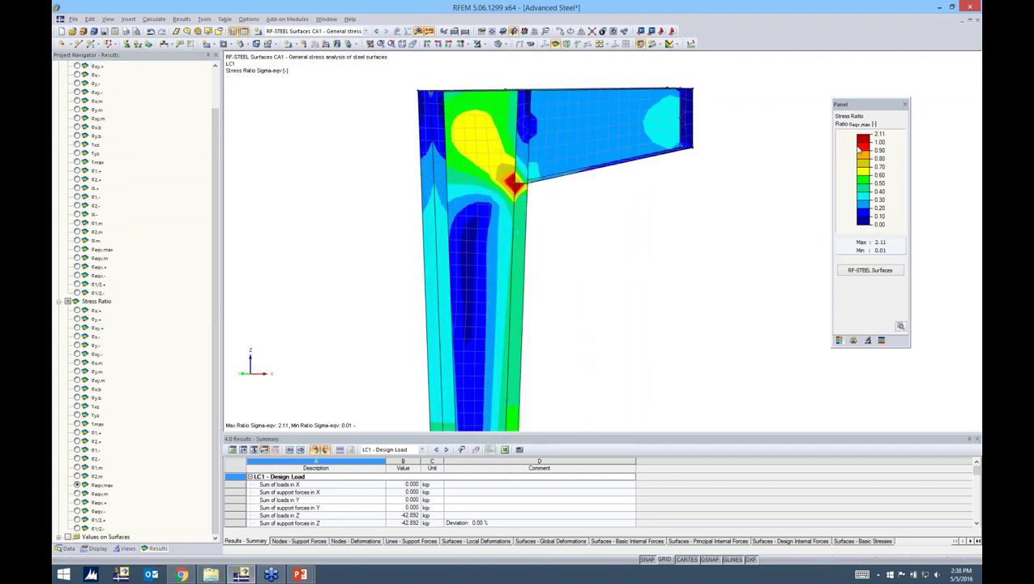
pyautogui.scroll(5, 506, 180)
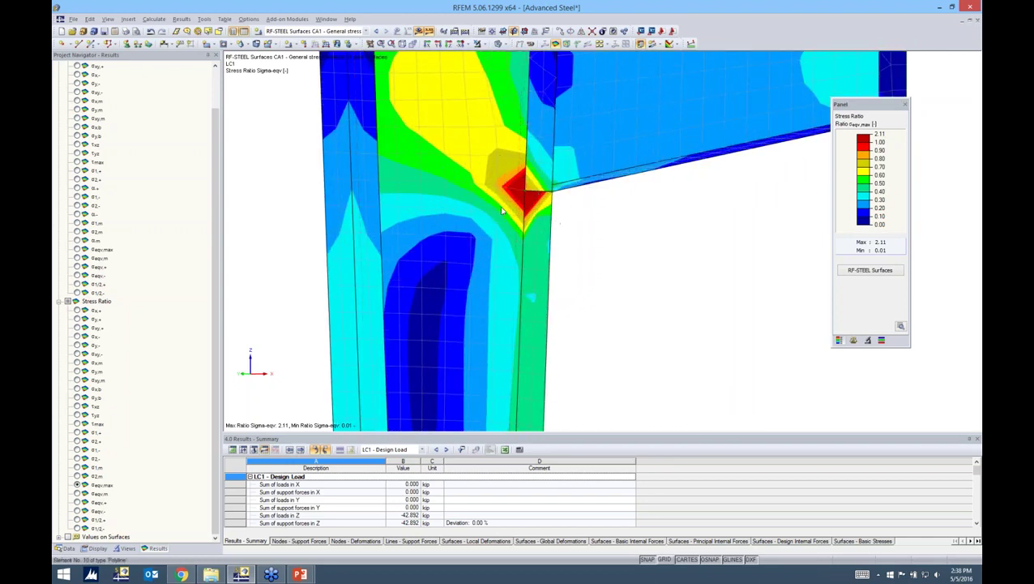
pyautogui.scroll(-3, 525, 209)
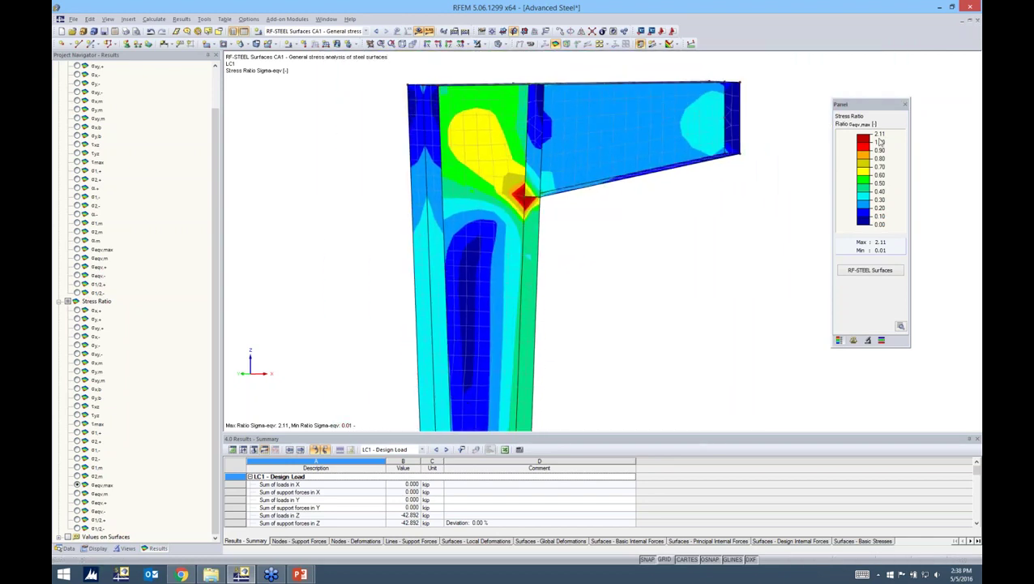
pyautogui.keyDown('ctrl'); pyautogui.moveTo(596, 235); pyautogui.dragTo(381, 240, button='middle'); pyautogui.keyUp('ctrl')
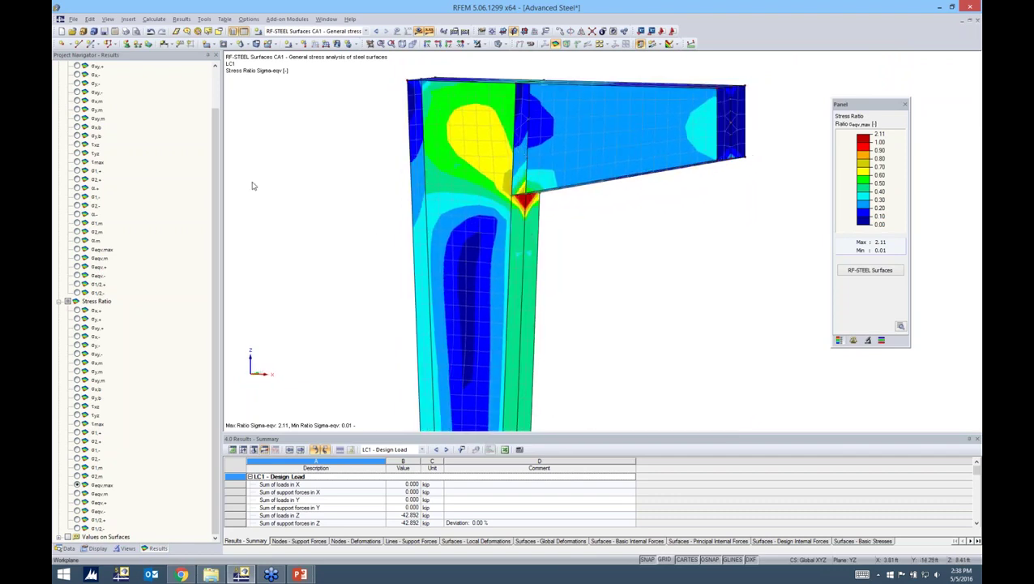
# Check the RF-STEEL Surfaces results tables, then return to the σeqv,max contour graphics.
pyautogui.click(874, 271)
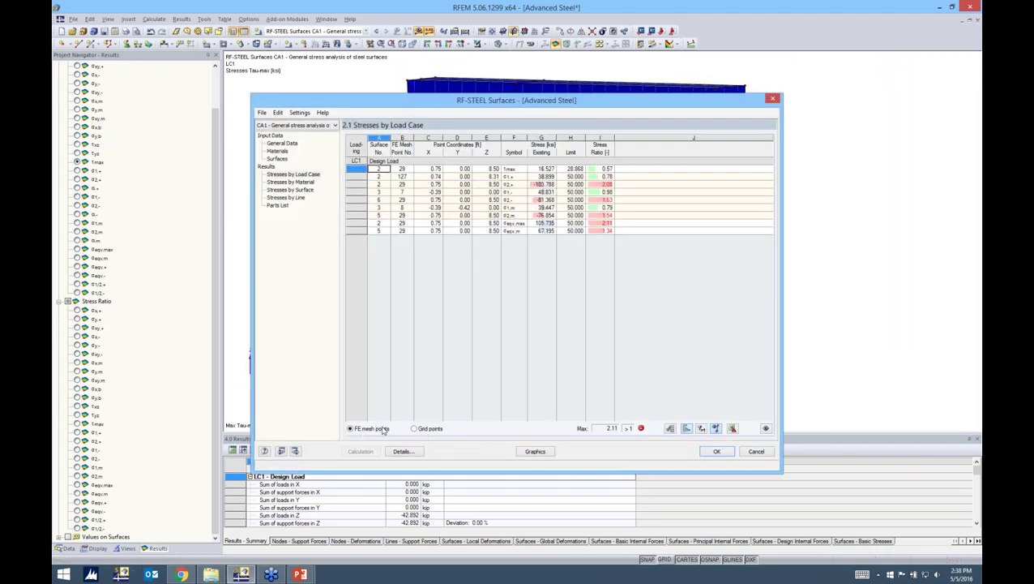
pyautogui.click(522, 451)
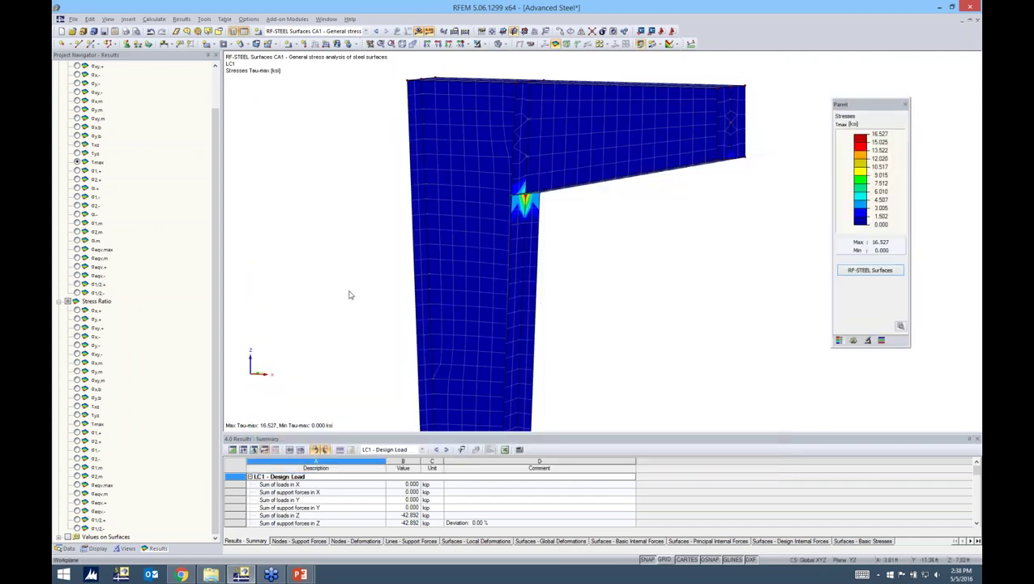
pyautogui.moveTo(349, 293); pyautogui.dragTo(340, 249, button='middle')
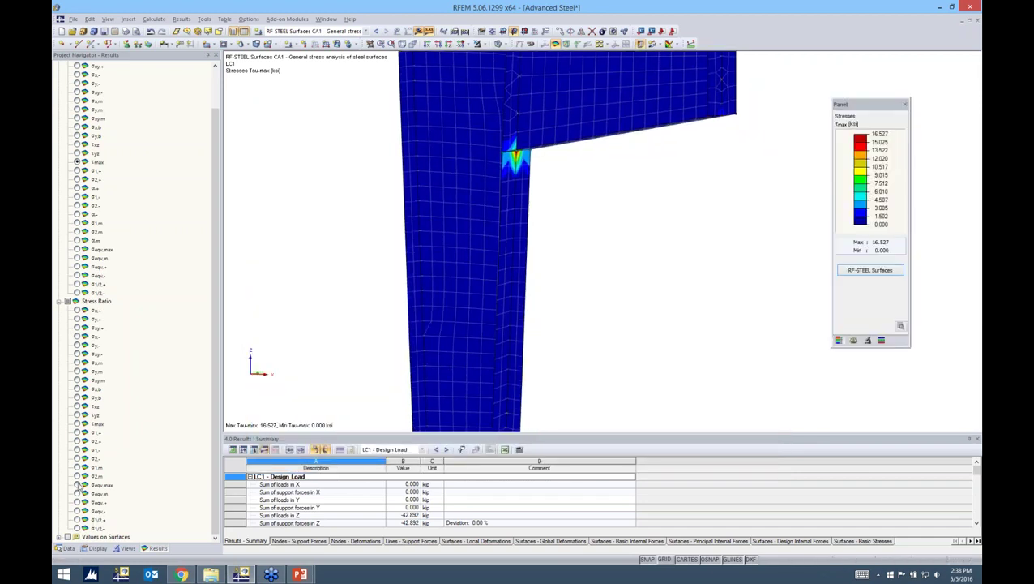
pyautogui.click(77, 484)
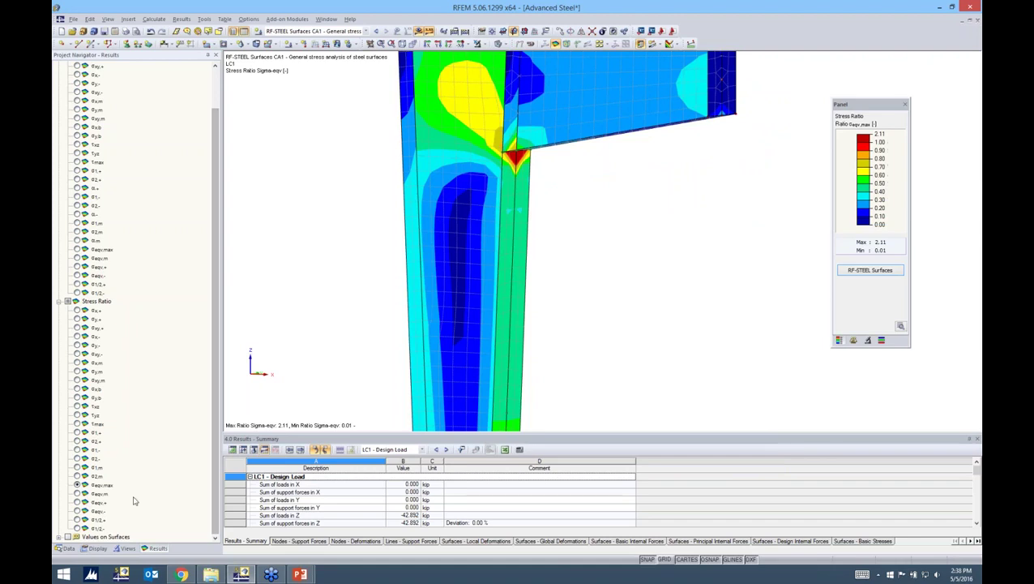
# Turn on numeric values on surfaces and expand the Extreme Values options.
pyautogui.click(59, 537)
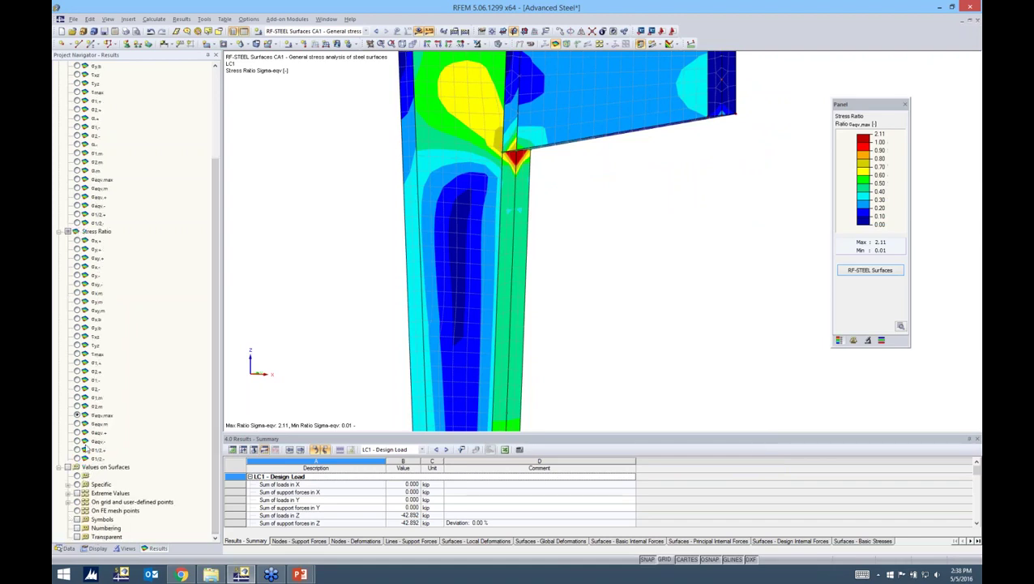
pyautogui.click(68, 467)
pyautogui.click(69, 493)
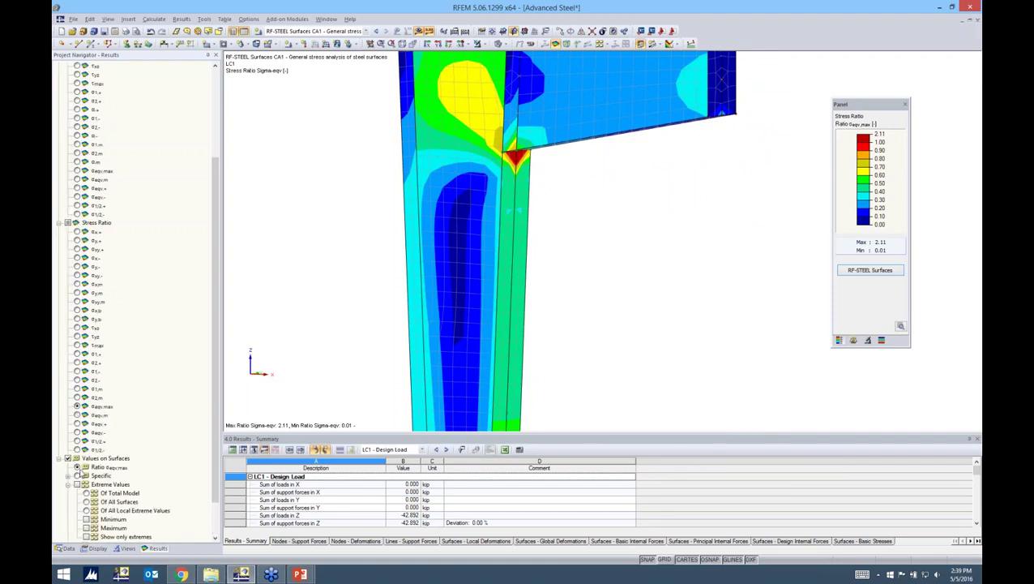
pyautogui.scroll(-2, 81, 471)
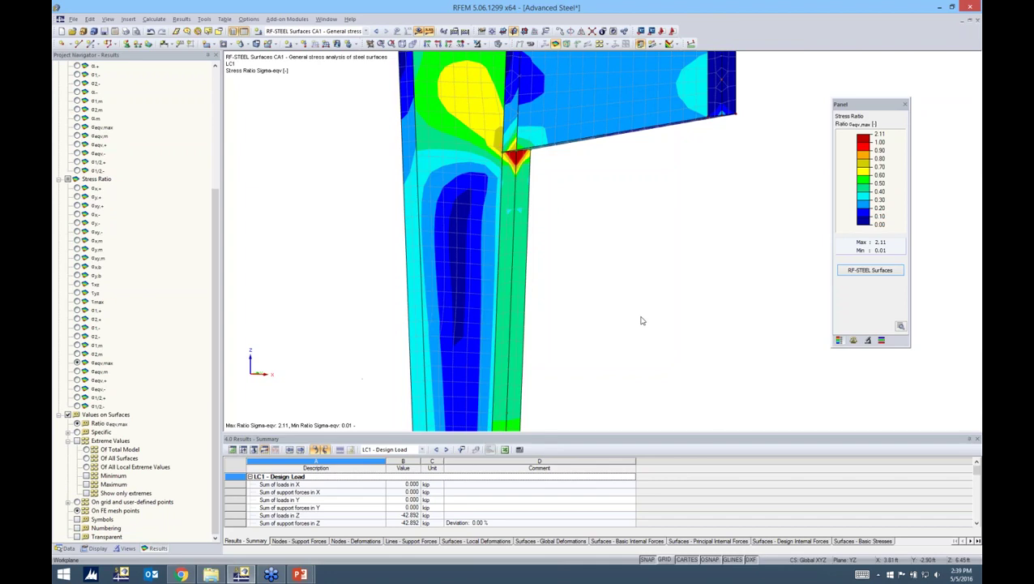
pyautogui.keyDown('ctrl'); pyautogui.moveTo(641, 320); pyautogui.dragTo(596, 340, button='middle'); pyautogui.keyUp('ctrl')
pyautogui.click(77, 510)
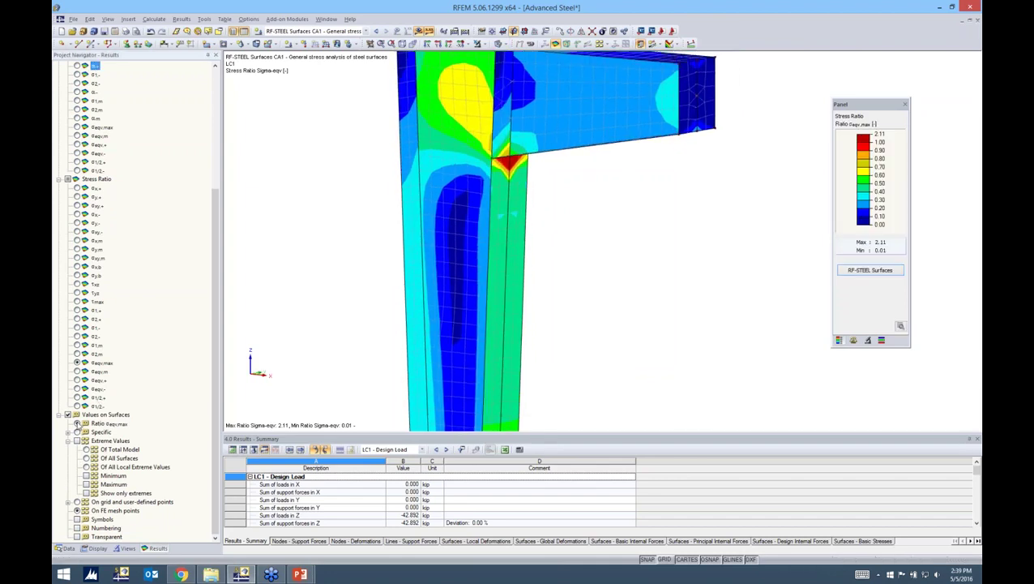
pyautogui.keyDown('ctrl'); pyautogui.moveTo(383, 346); pyautogui.dragTo(376, 346, button='middle'); pyautogui.keyUp('ctrl')
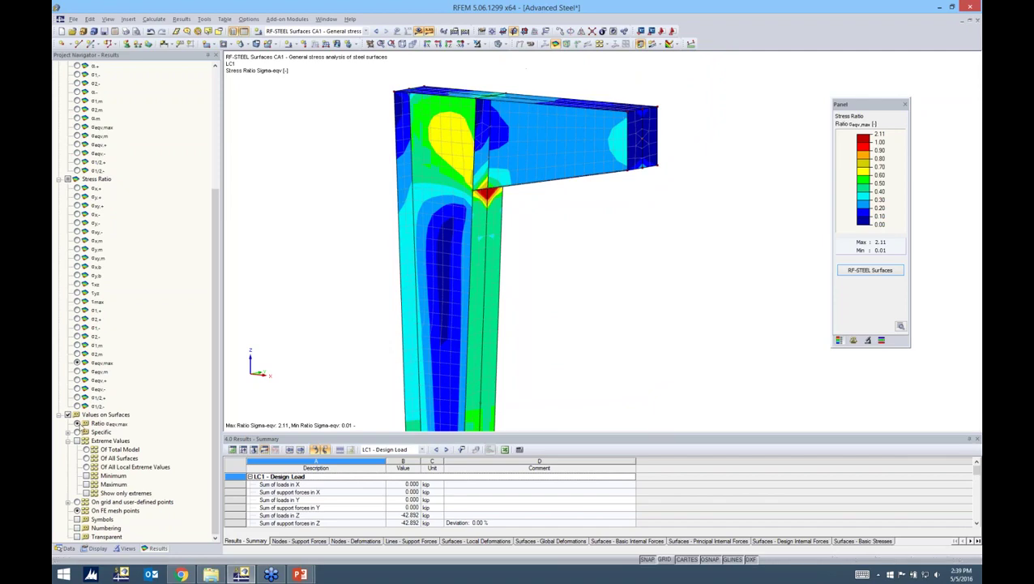
# Limit the surface value labels to extremes only and zoom and tilt to inspect them.
pyautogui.click(86, 493)
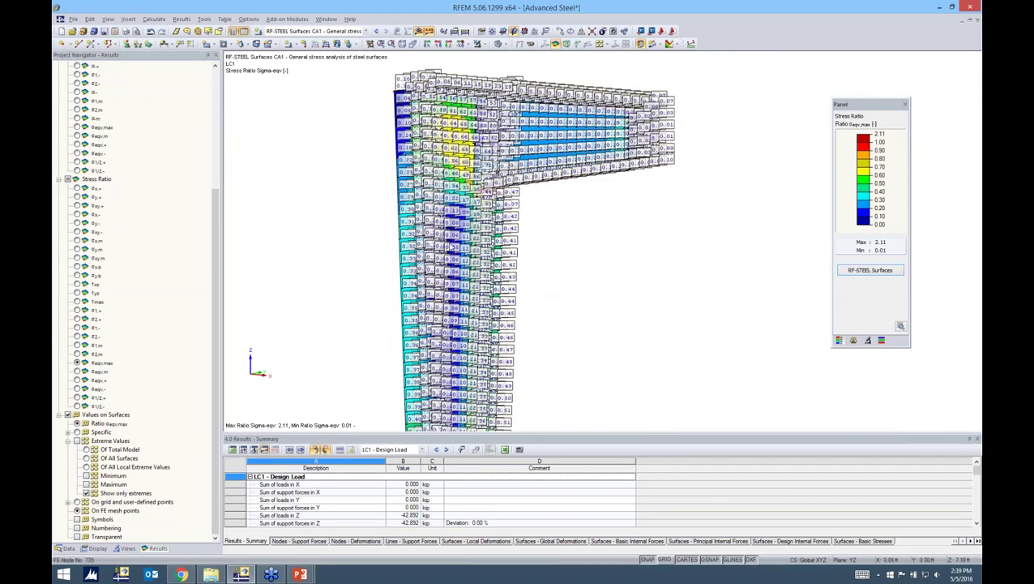
pyautogui.scroll(5, 449, 239)
pyautogui.scroll(-1, 449, 239)
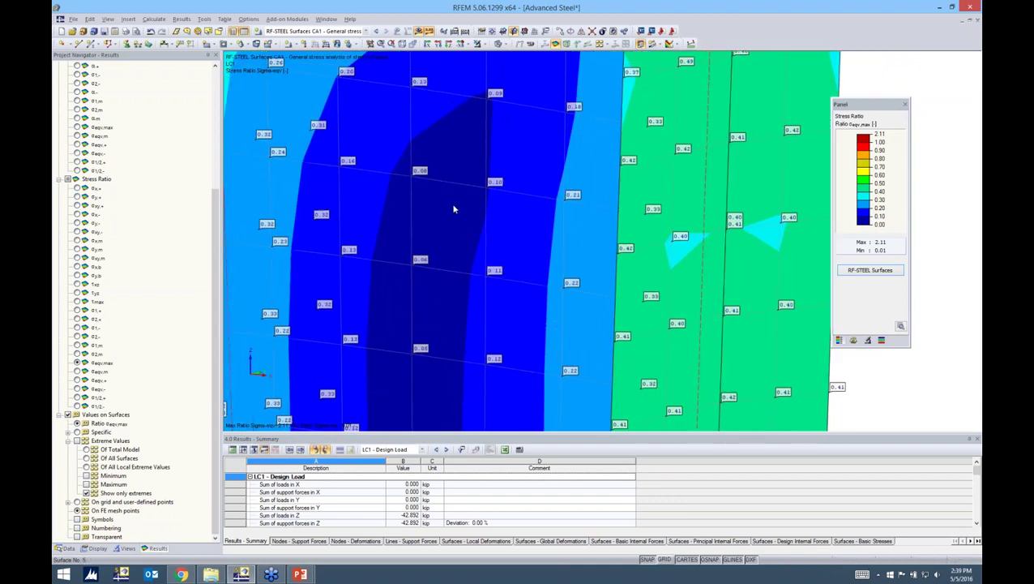
pyautogui.scroll(-5, 454, 209)
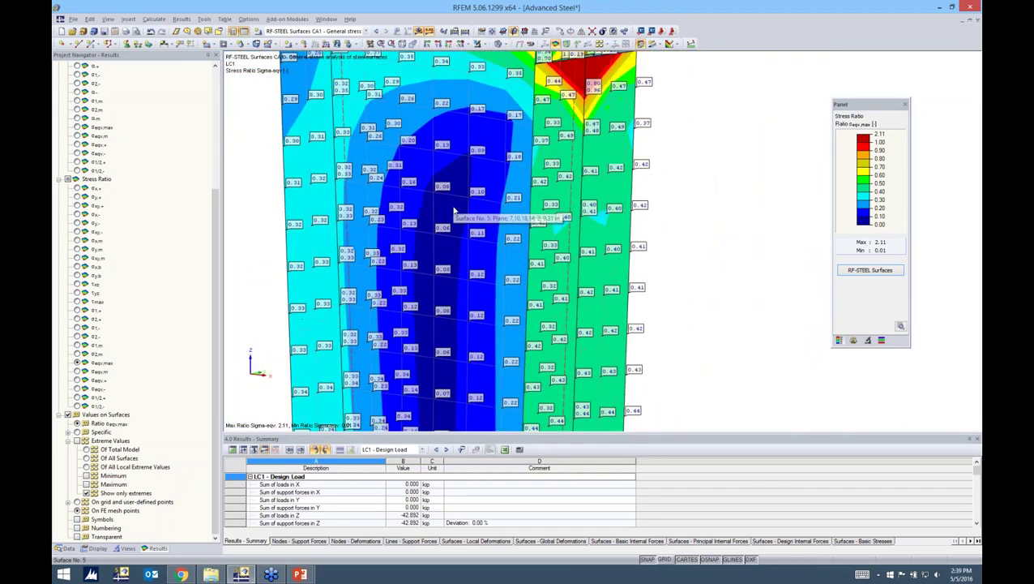
pyautogui.scroll(-2, 454, 209)
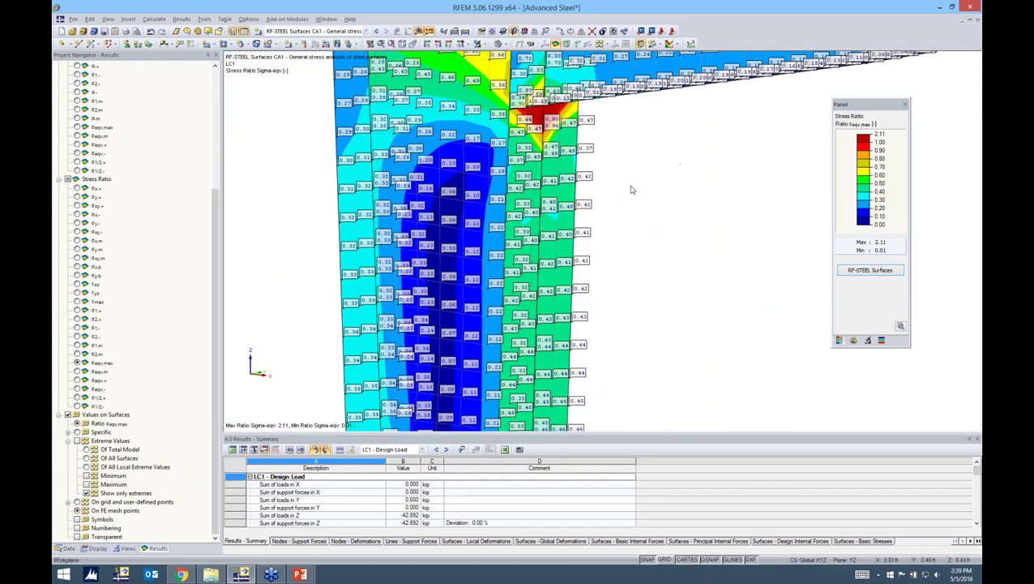
pyautogui.keyDown('ctrl'); pyautogui.moveTo(648, 203); pyautogui.dragTo(673, 212, button='middle'); pyautogui.keyUp('ctrl')
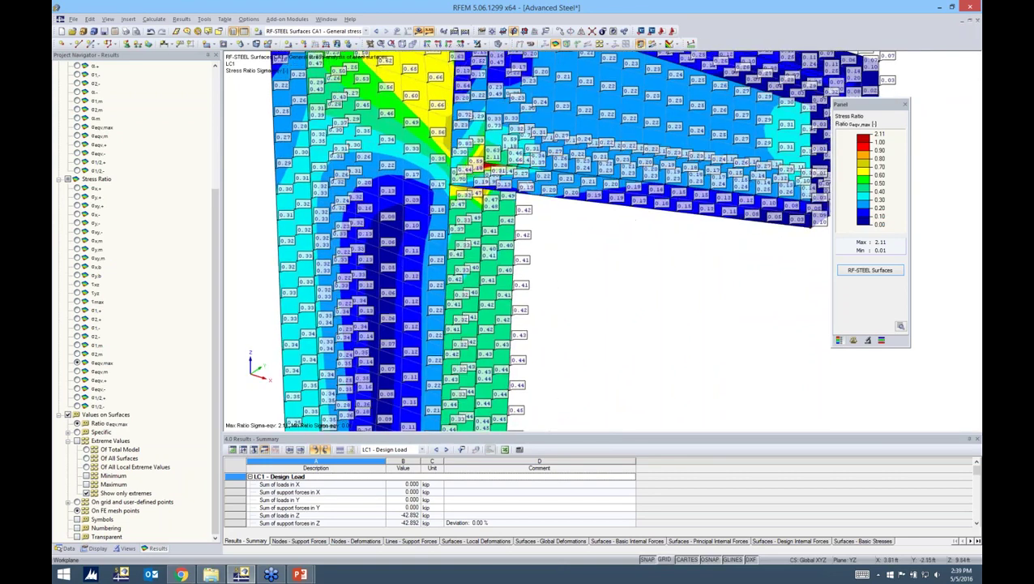
# Recalculate the RF-STEEL Surfaces results on grid points instead of mesh points.
pyautogui.click(865, 272)
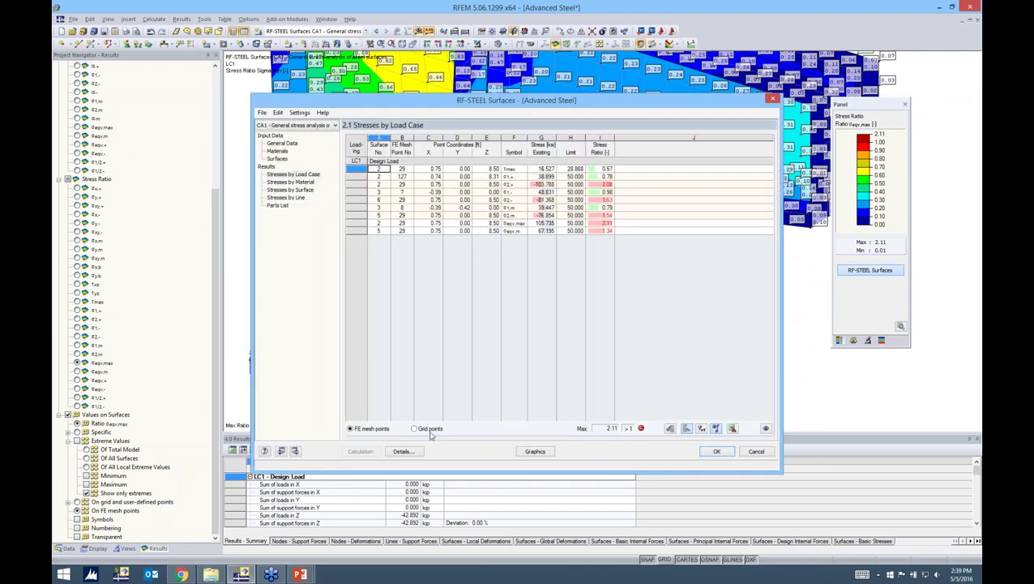
pyautogui.click(414, 429)
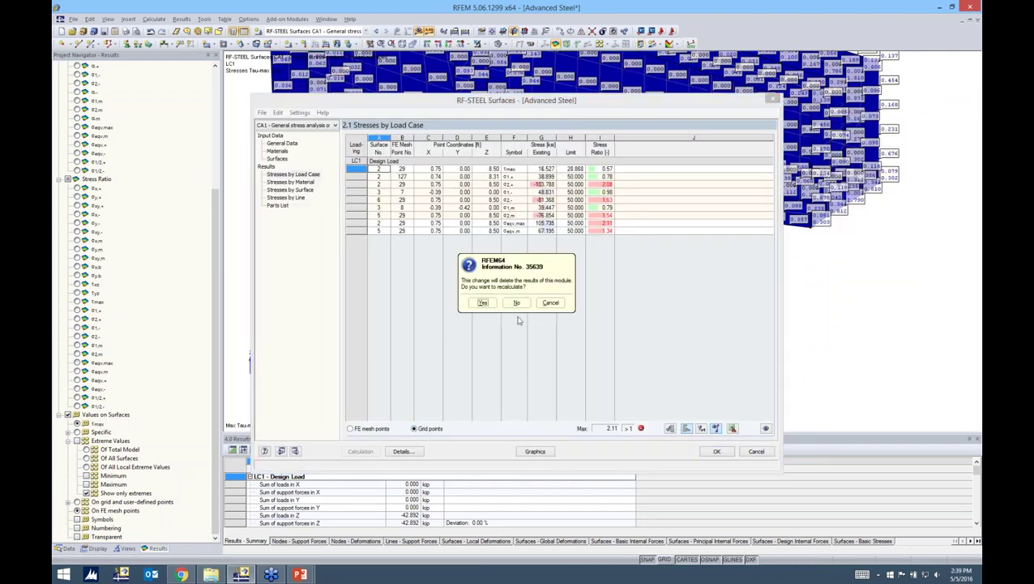
pyautogui.click(482, 302)
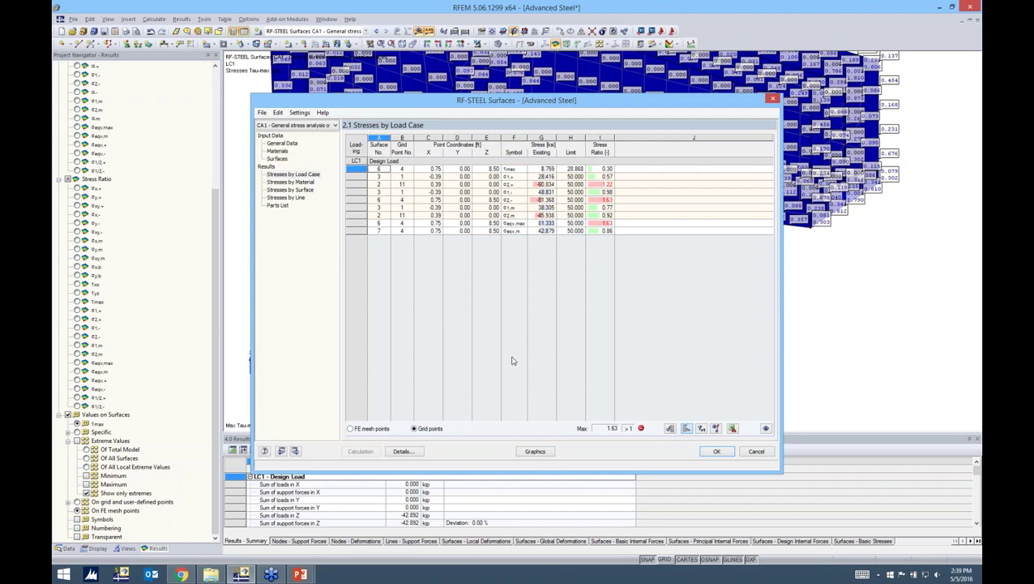
# Back in the model graphics, turn off the numeric values on surfaces.
pyautogui.click(532, 451)
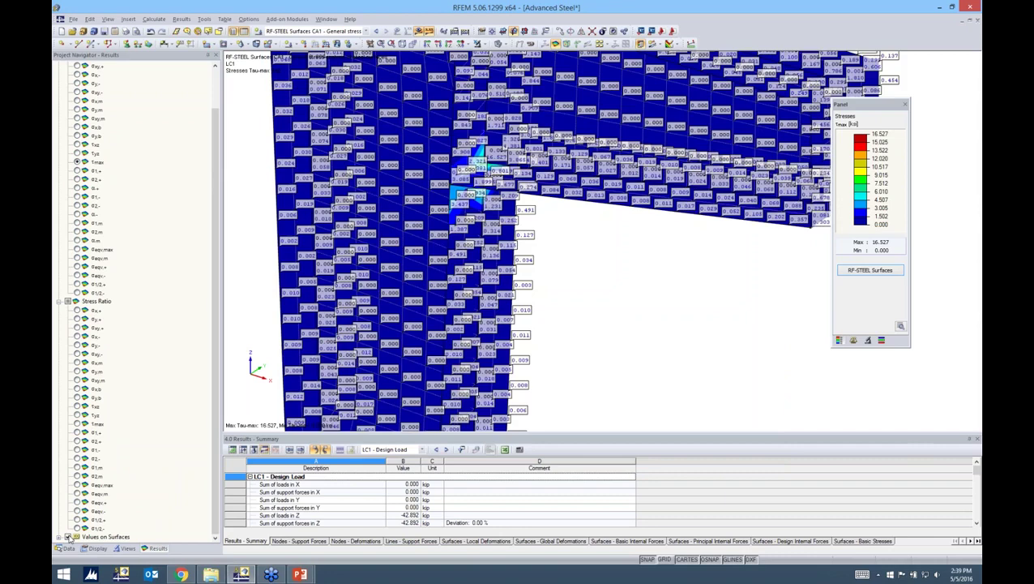
pyautogui.click(68, 537)
pyautogui.keyDown('ctrl'); pyautogui.moveTo(550, 249); pyautogui.dragTo(563, 253, button='middle'); pyautogui.keyUp('ctrl')
# Show σeqv,max, then keep surface 5's result grid Cartesian after trying Polar.
pyautogui.click(77, 485)
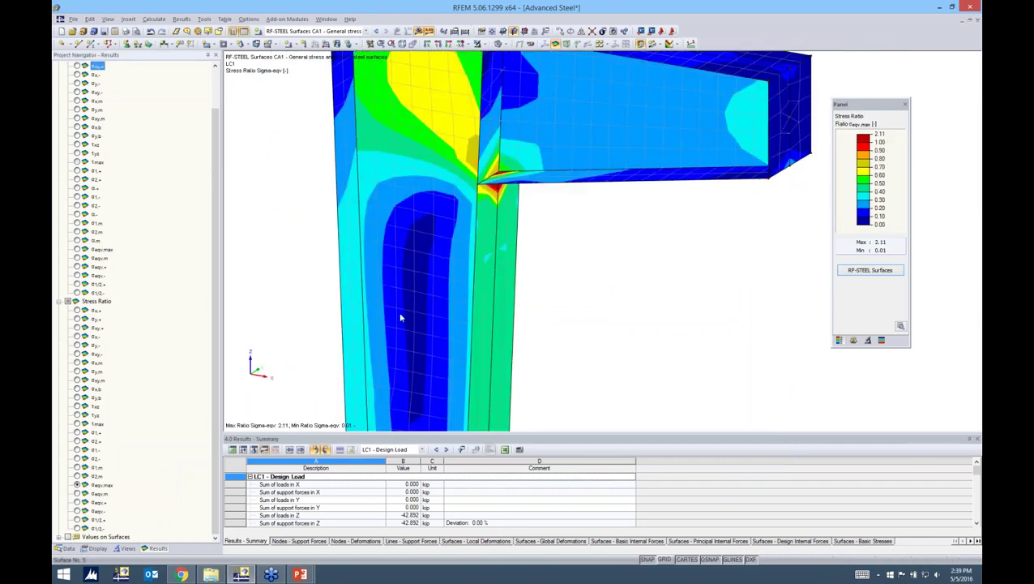
pyautogui.doubleClick(417, 279)
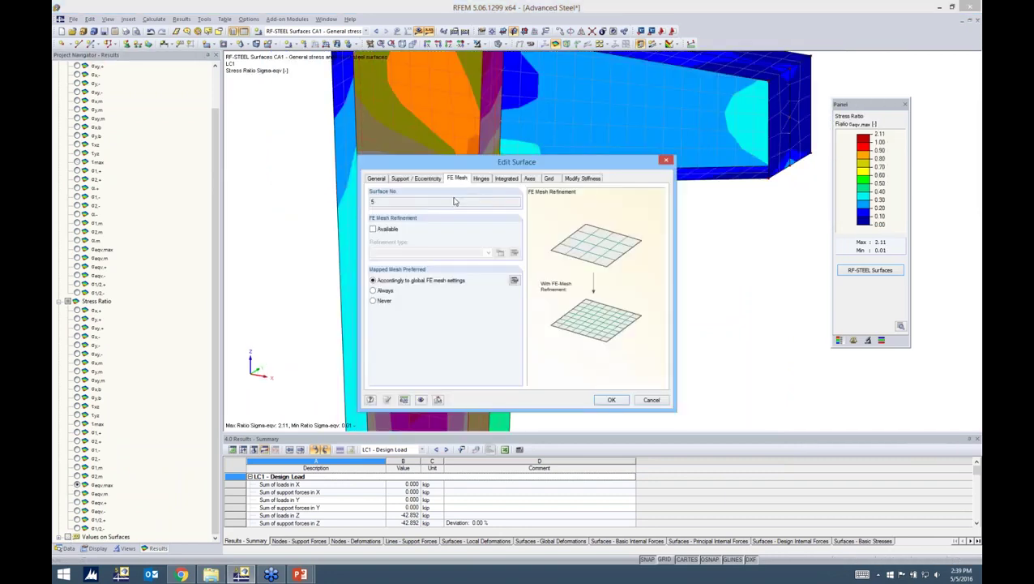
pyautogui.click(549, 179)
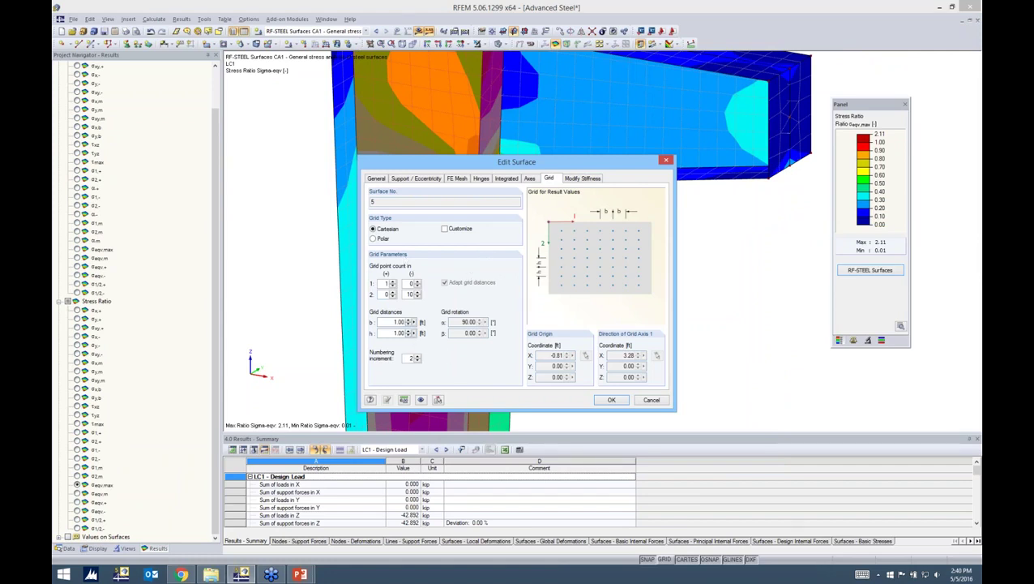
pyautogui.moveTo(387, 333); pyautogui.dragTo(434, 333)
pyautogui.click(375, 239)
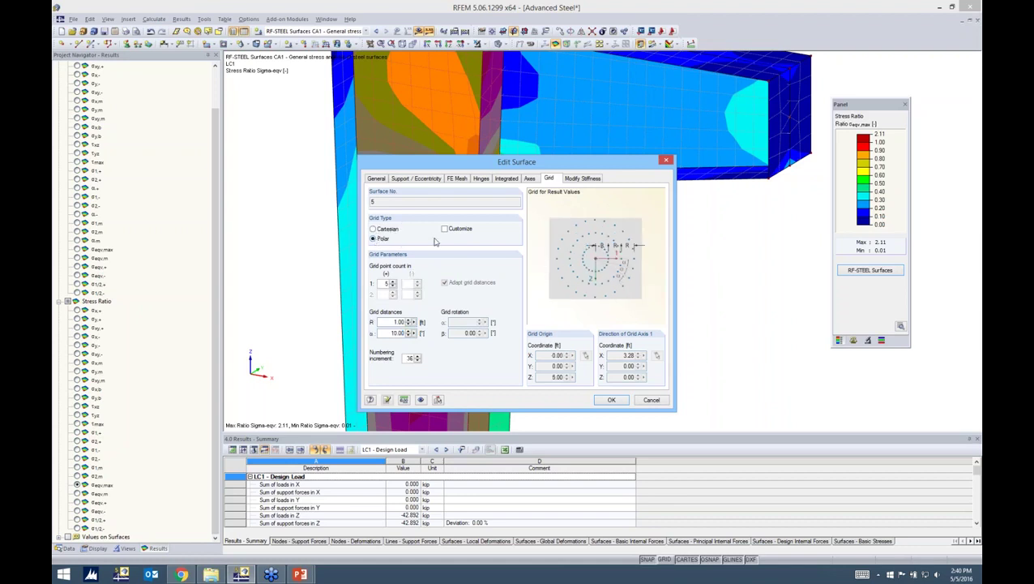
pyautogui.click(374, 230)
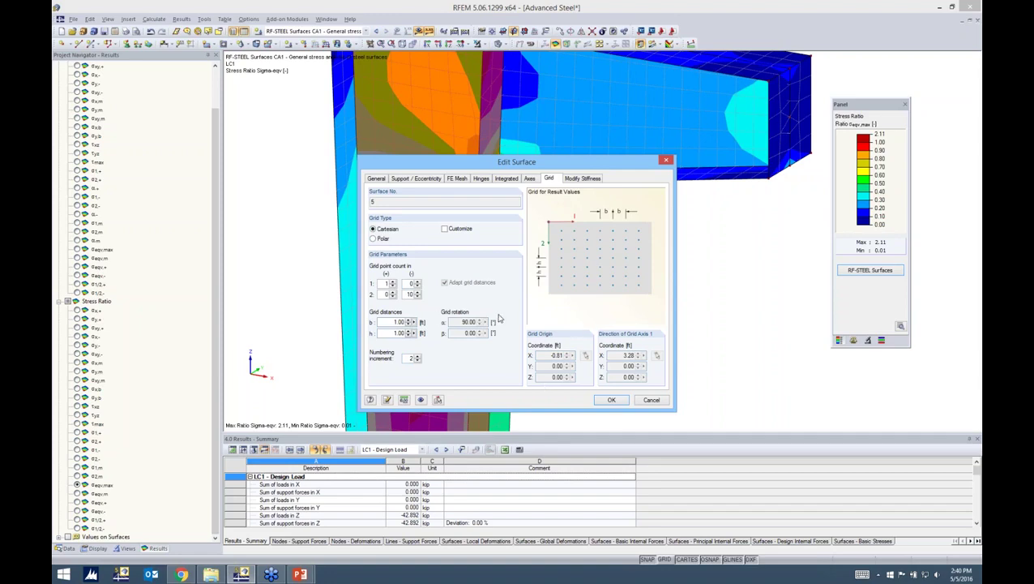
pyautogui.click(608, 402)
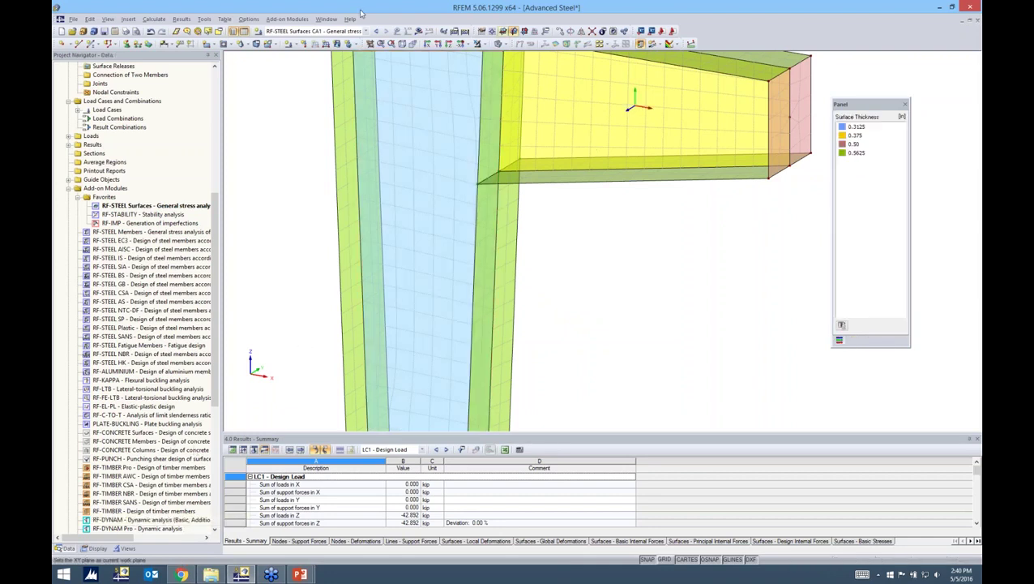
# Run the missing RF-STEEL Surfaces stress calculation and return to the graphic results.
pyautogui.click(418, 31)
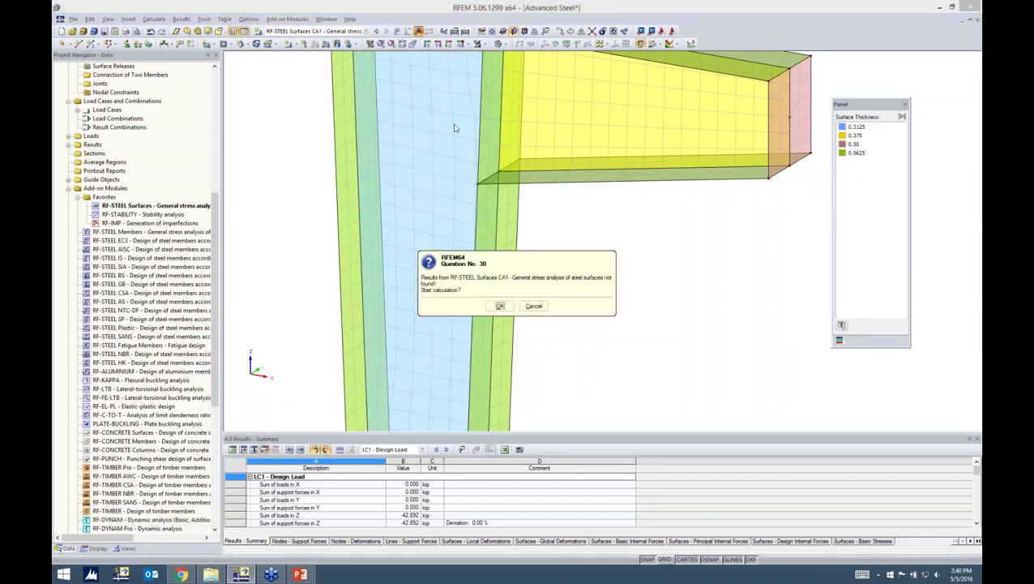
pyautogui.click(500, 306)
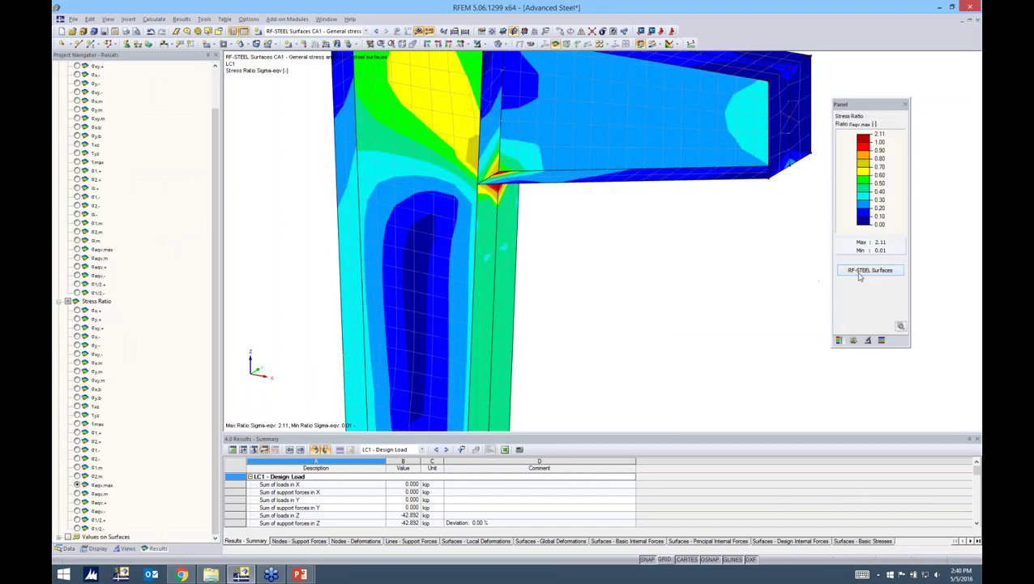
pyautogui.click(860, 277)
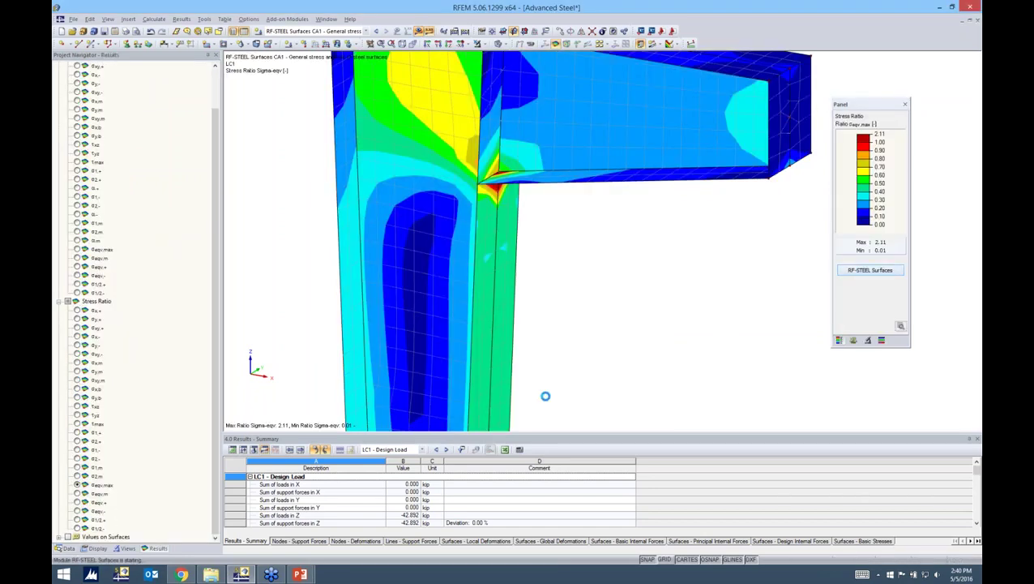
pyautogui.click(710, 451)
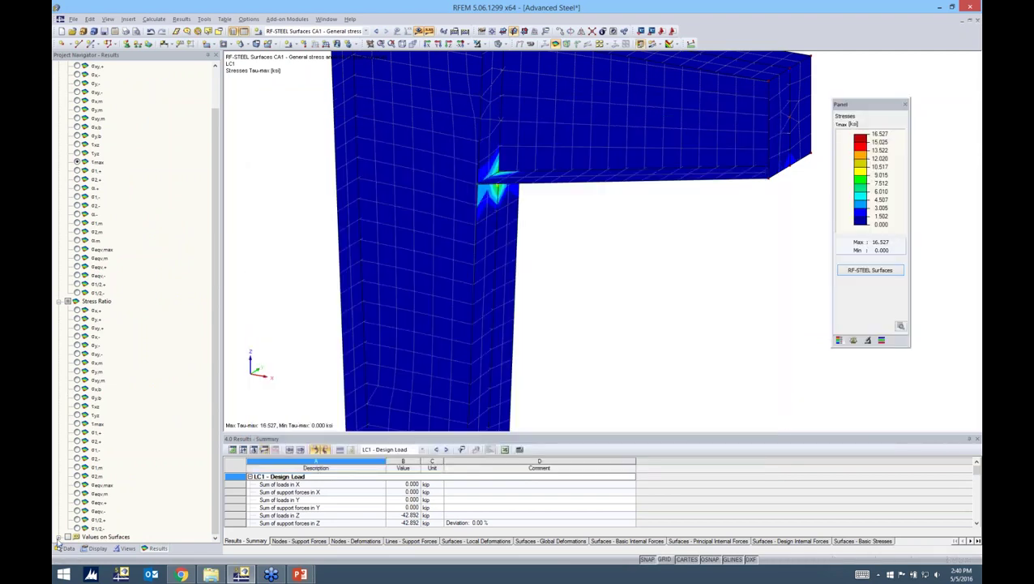
# Show numeric stress values on the surfaces at grid points only.
pyautogui.click(59, 538)
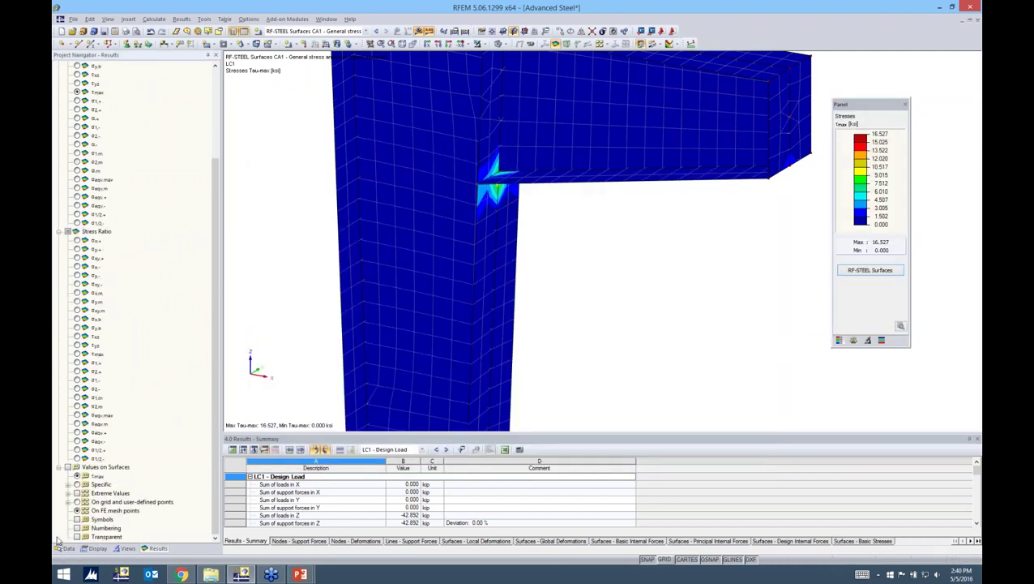
pyautogui.click(77, 467)
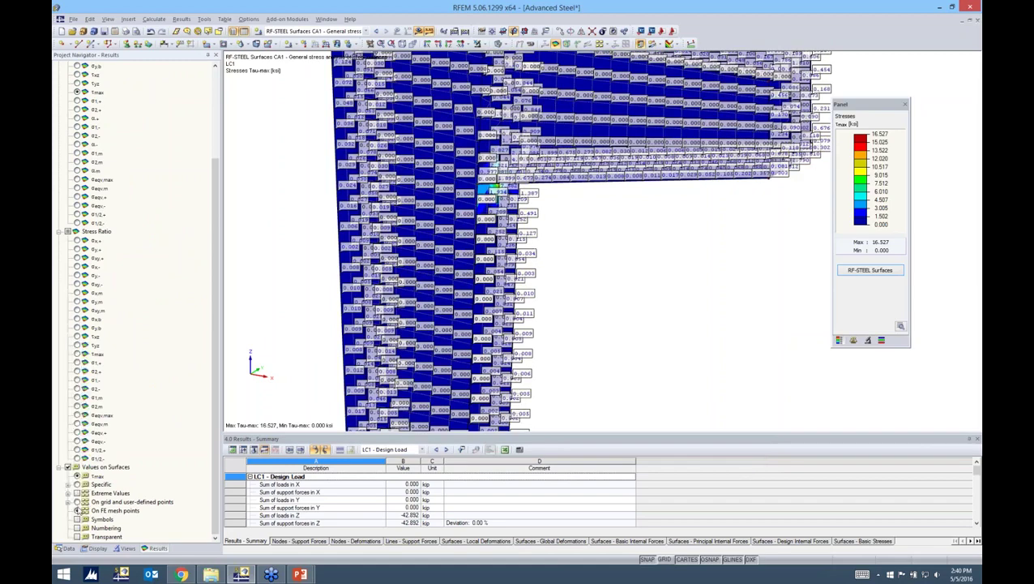
pyautogui.click(77, 501)
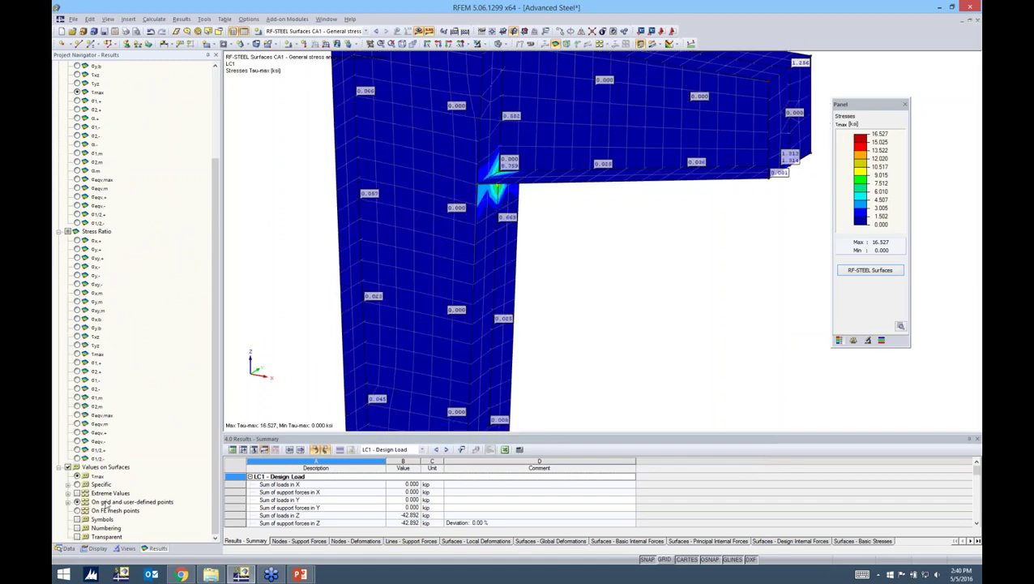
pyautogui.keyDown('ctrl'); pyautogui.moveTo(570, 291); pyautogui.dragTo(551, 269, button='middle'); pyautogui.keyUp('ctrl')
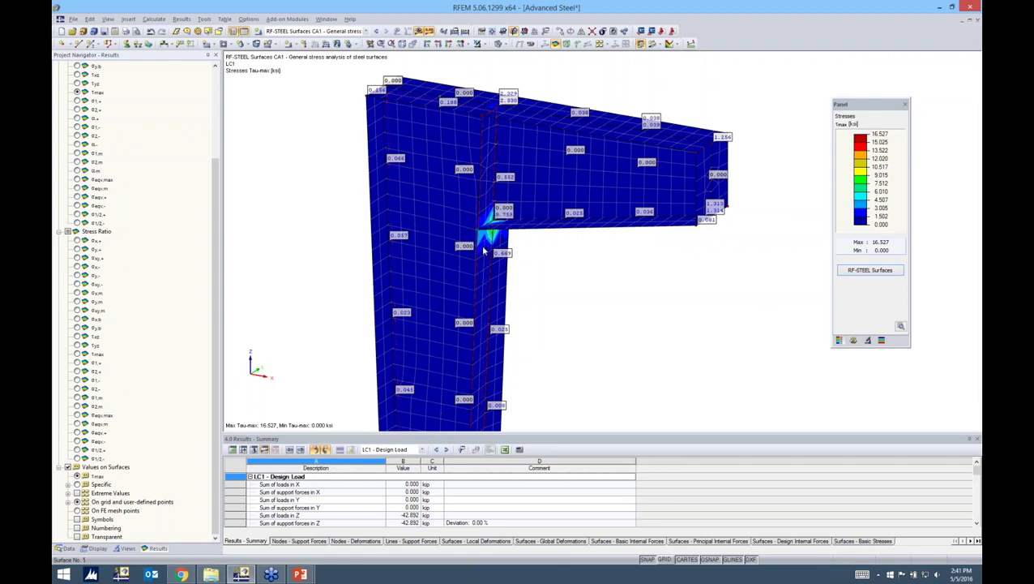
# Hide the value labels and display the σeqv stress-ratio contours peaking at 2.11.
pyautogui.click(74, 467)
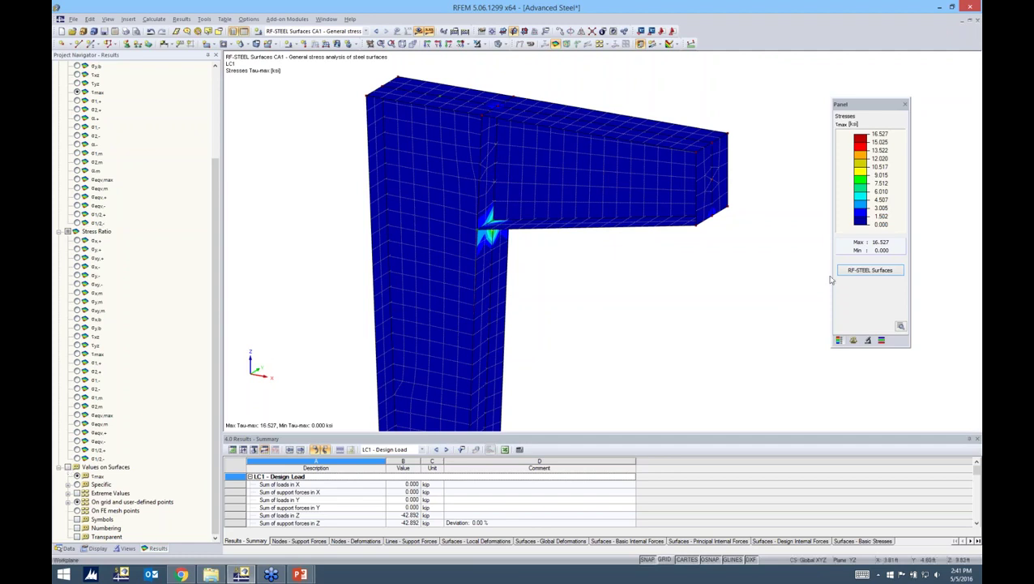
pyautogui.click(77, 414)
pyautogui.keyDown('ctrl'); pyautogui.moveTo(543, 291); pyautogui.dragTo(791, 244, button='middle'); pyautogui.keyUp('ctrl')
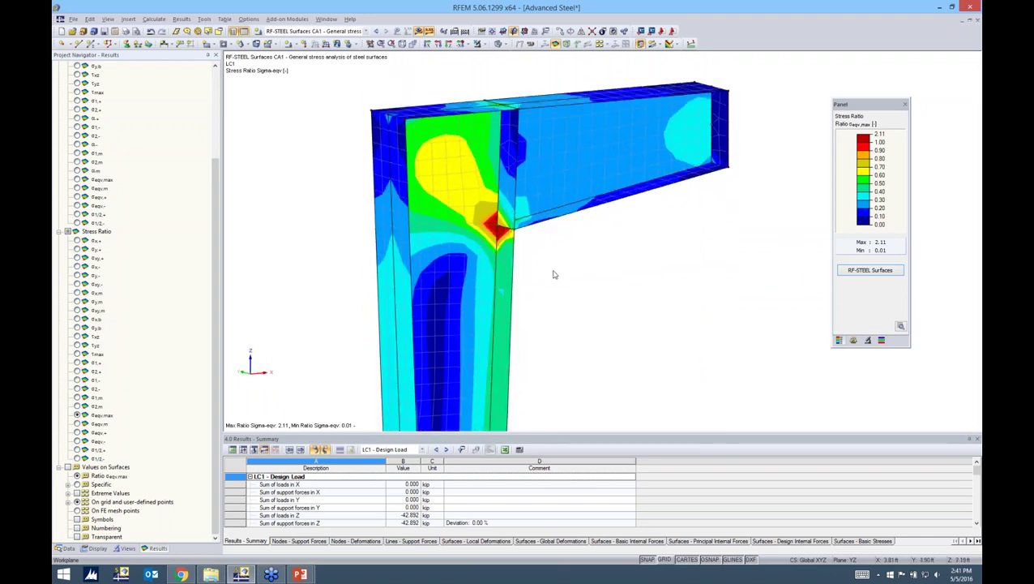
pyautogui.scroll(-3, 554, 274)
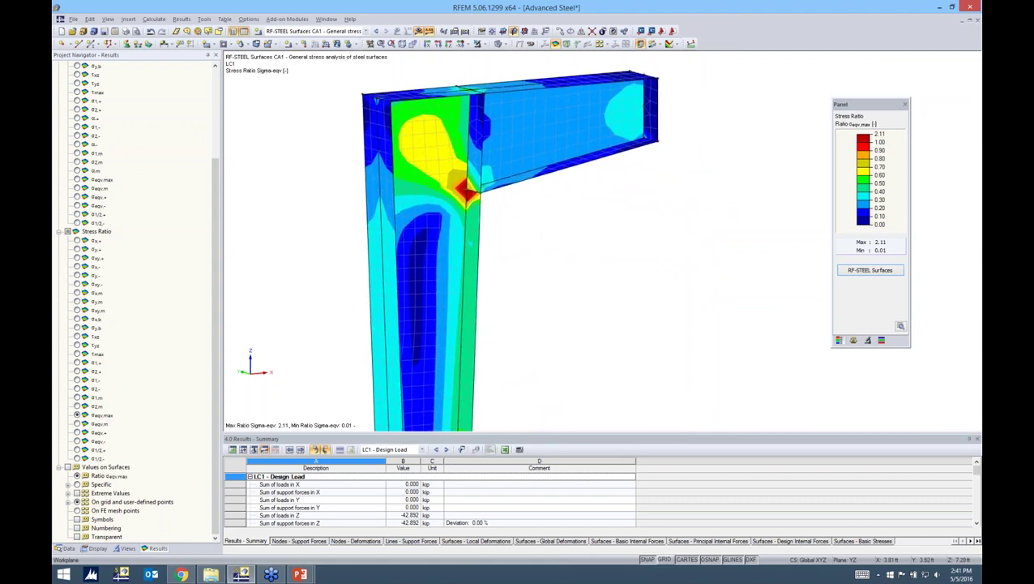
# Show the Materials table with the Steel A992 row selected.
pyautogui.click(231, 451)
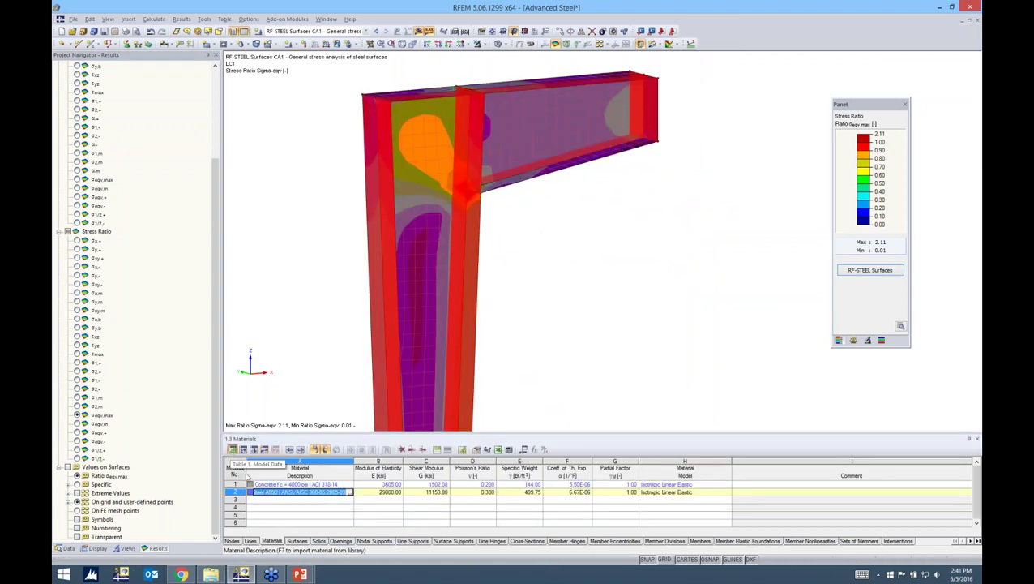
pyautogui.press('Up')
pyautogui.press('Down')
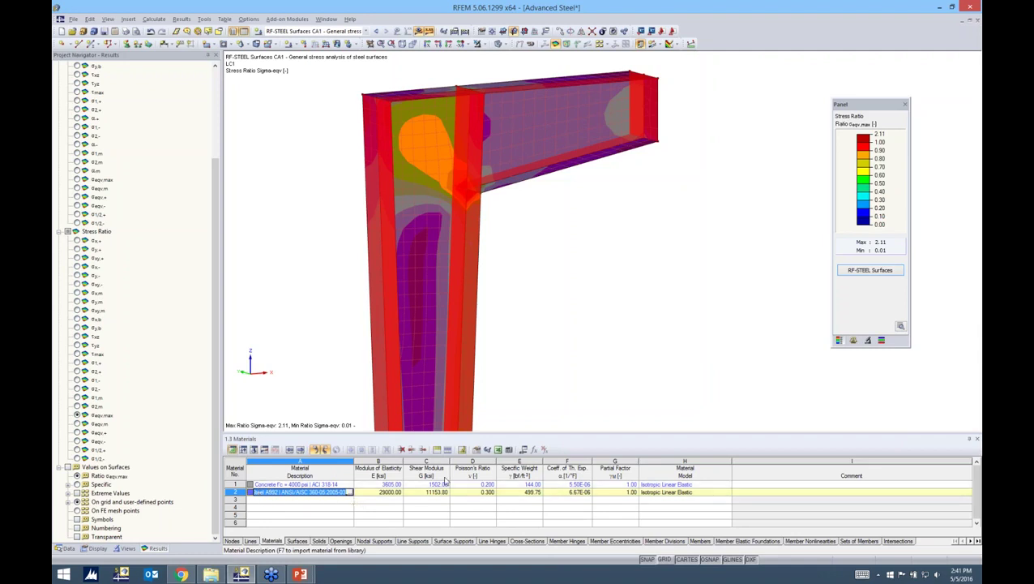
# Check Steel A992's material model list, leave it Isotropic Linear Elastic, and switch the navigator to Data.
pyautogui.click(659, 494)
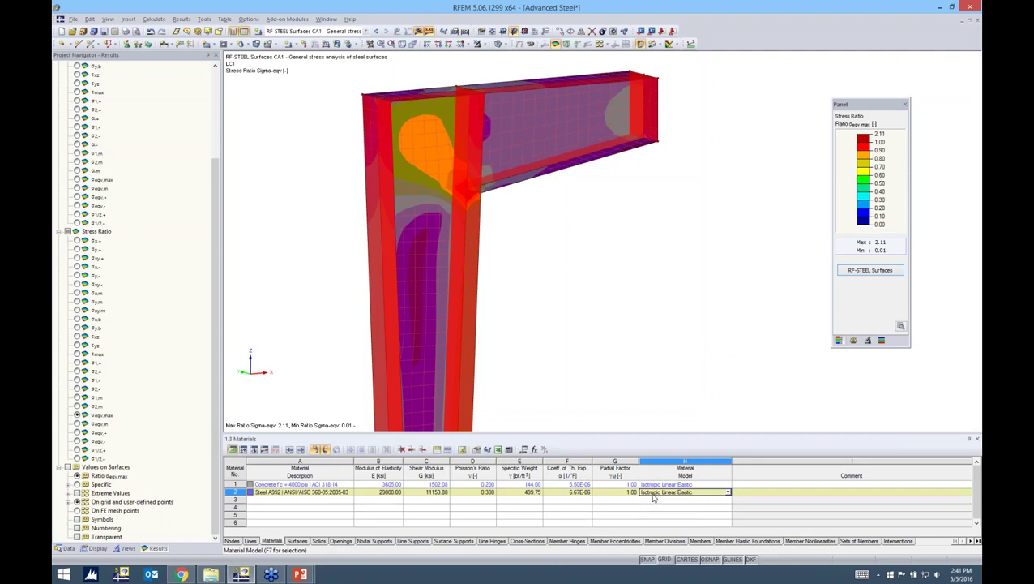
pyautogui.click(729, 493)
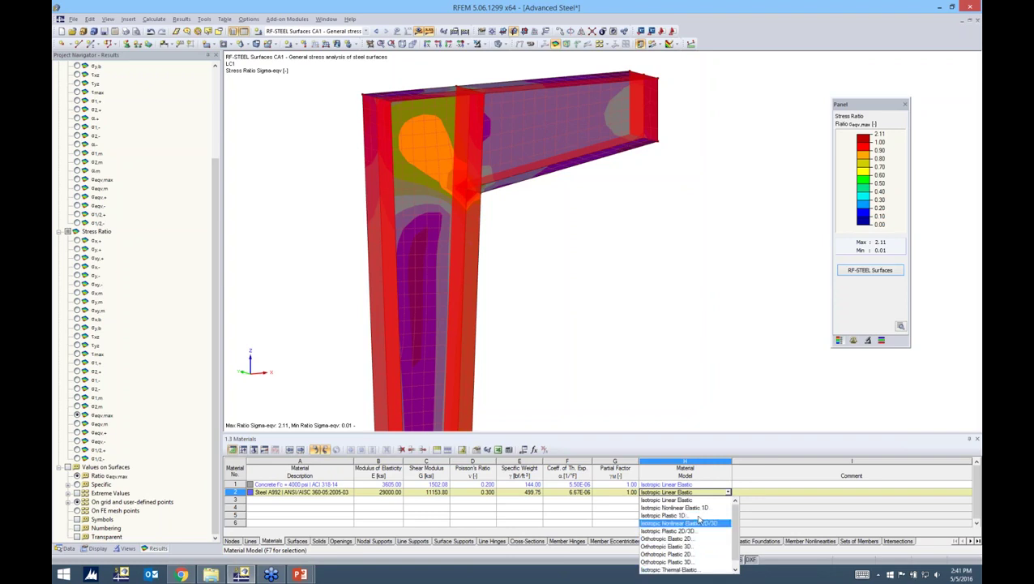
pyautogui.click(690, 386)
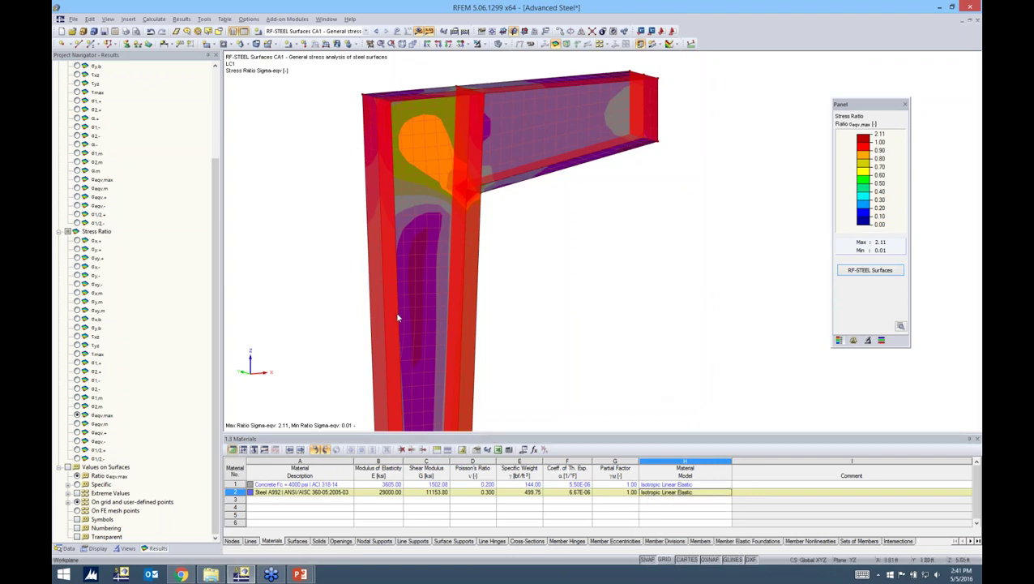
pyautogui.click(67, 549)
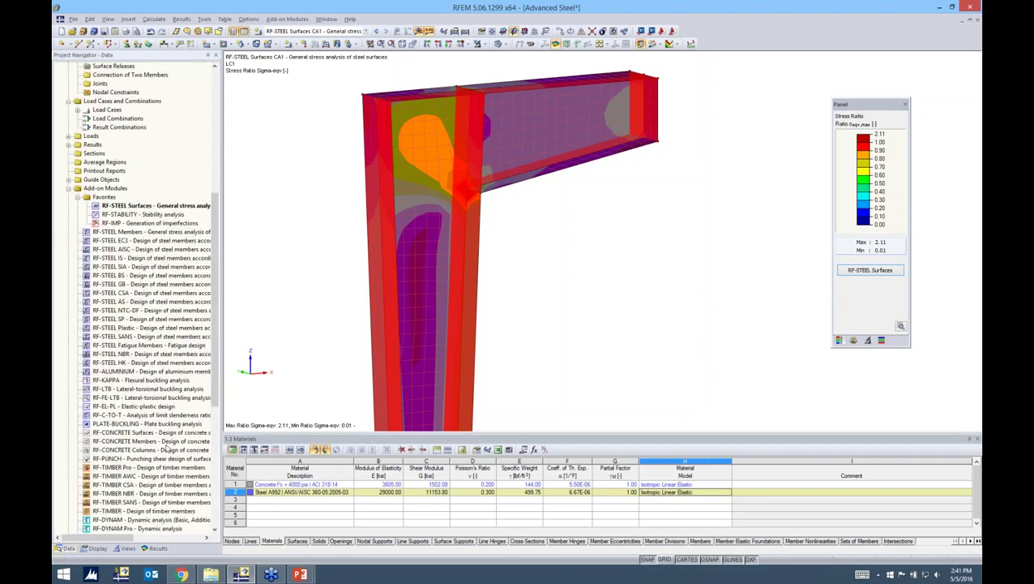
pyautogui.moveTo(215, 358); pyautogui.dragTo(212, 233)
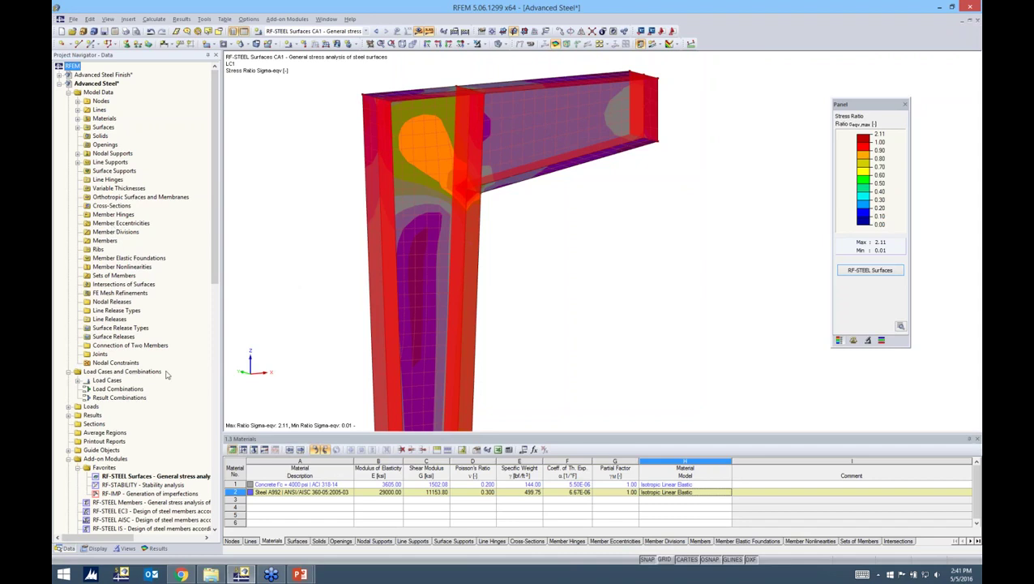
# Open Steel A992 in the Edit Material dialog from the Data navigator and list its material models.
pyautogui.click(78, 119)
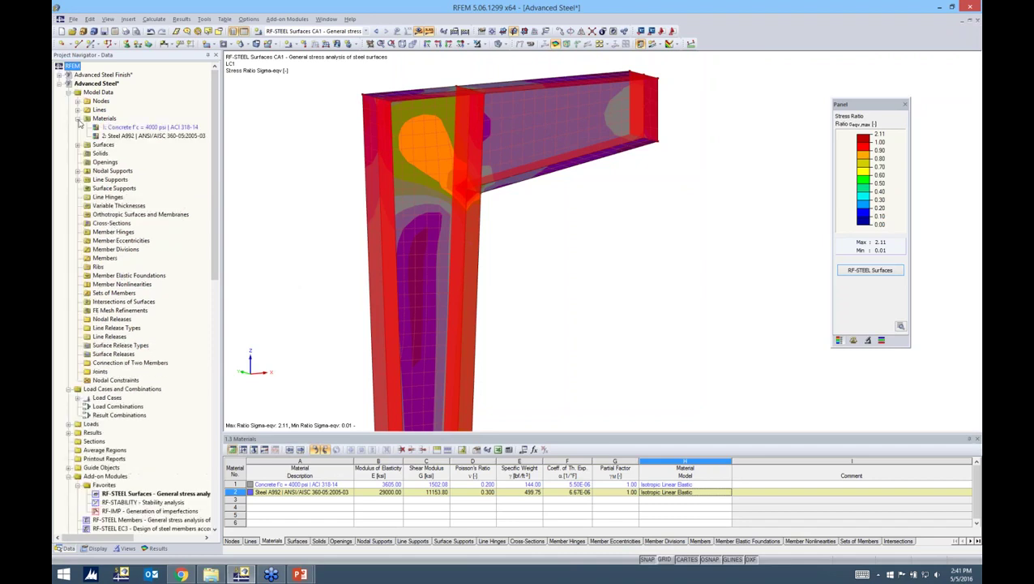
pyautogui.rightClick(116, 137)
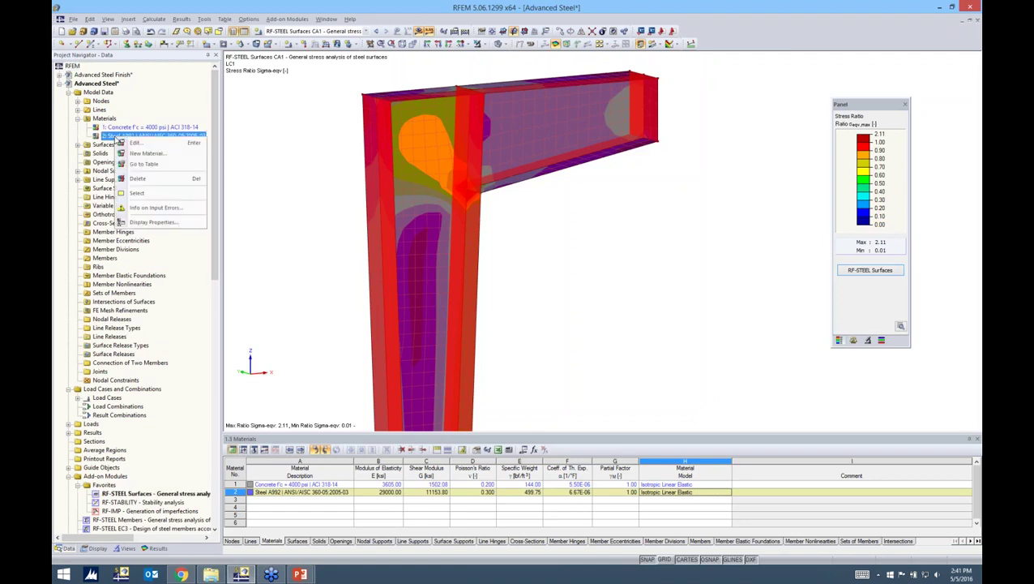
pyautogui.click(134, 142)
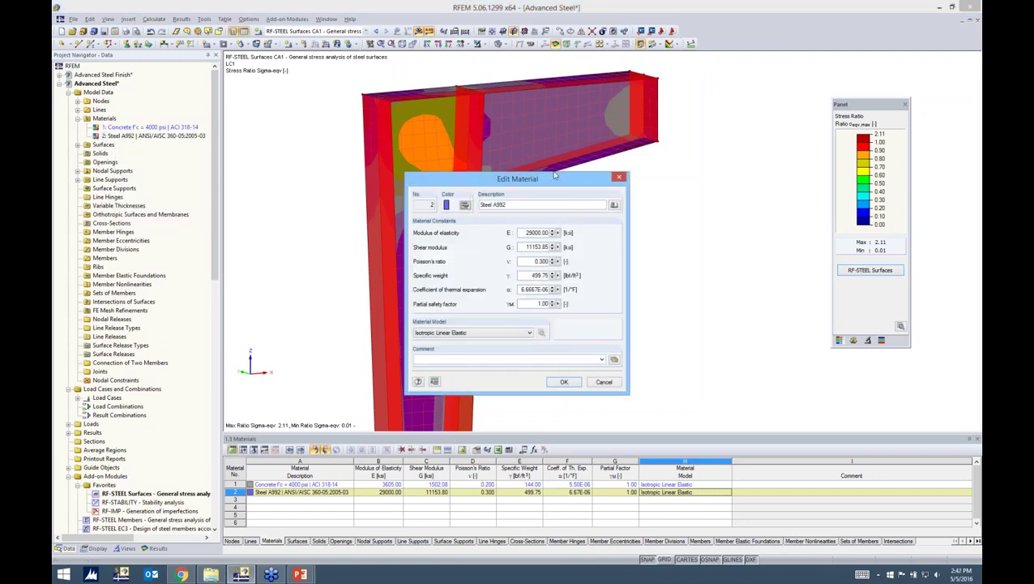
pyautogui.moveTo(555, 176); pyautogui.dragTo(568, 102)
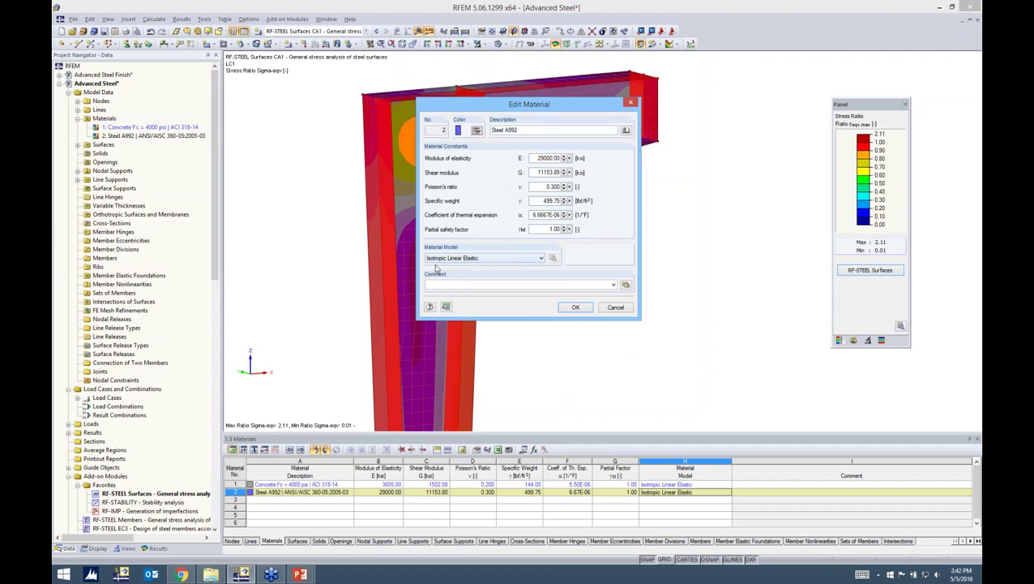
pyautogui.click(482, 258)
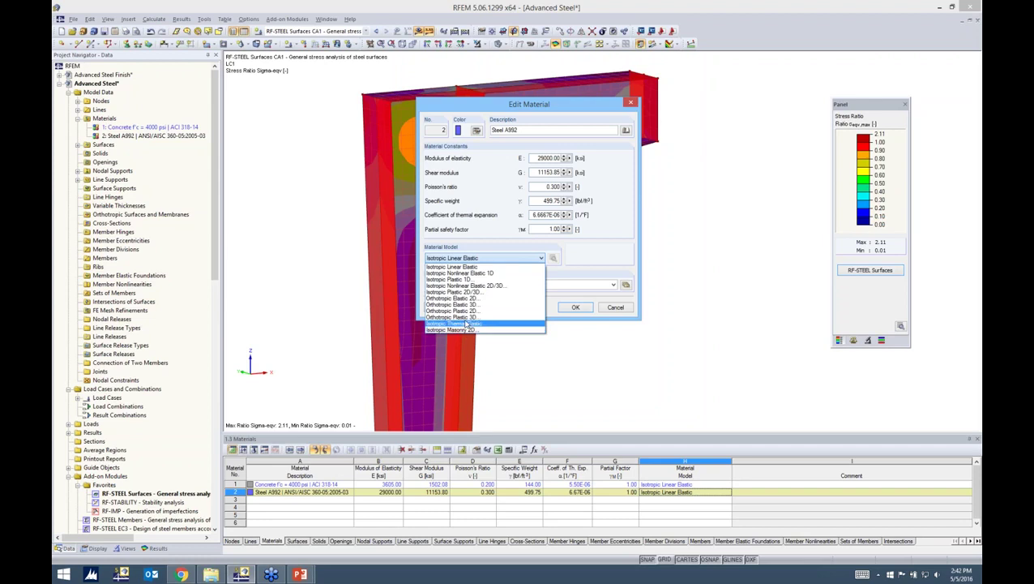
# Switch Steel A992 to Isotropic Nonlinear Elastic 1D with a bilinear stress-strain diagram definition.
pyautogui.click(476, 274)
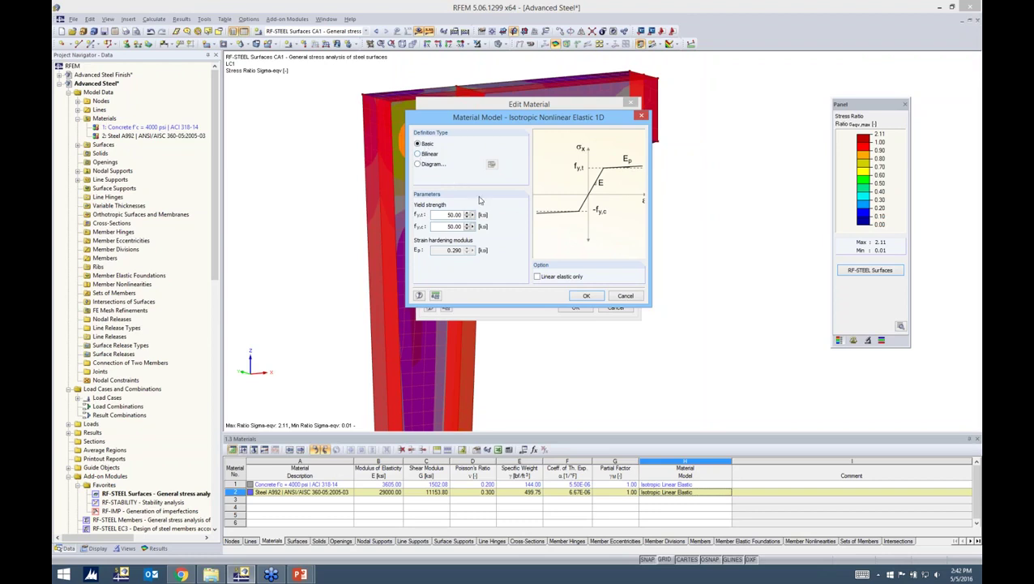
pyautogui.click(418, 153)
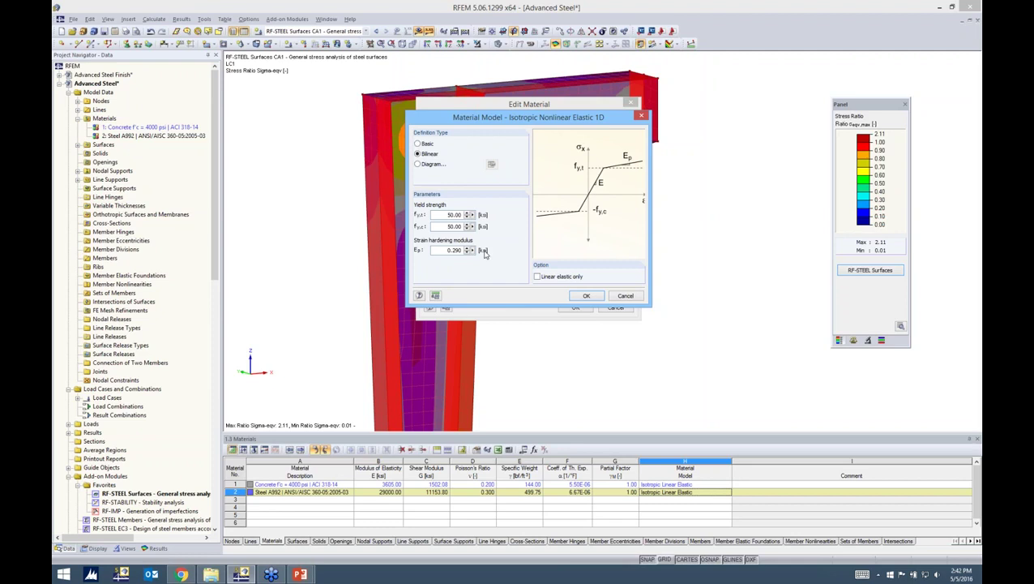
pyautogui.click(418, 164)
pyautogui.click(492, 164)
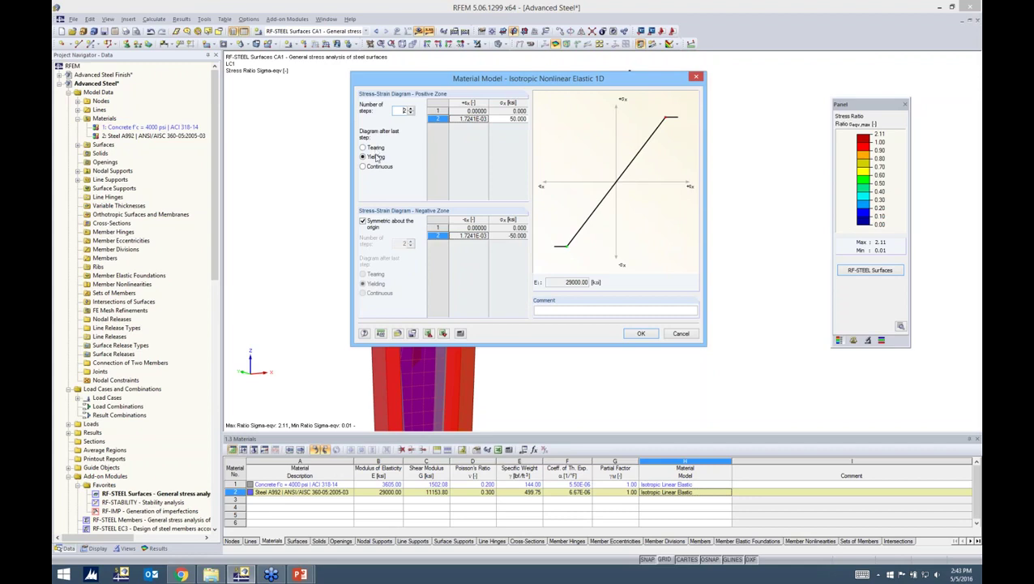
pyautogui.click(638, 333)
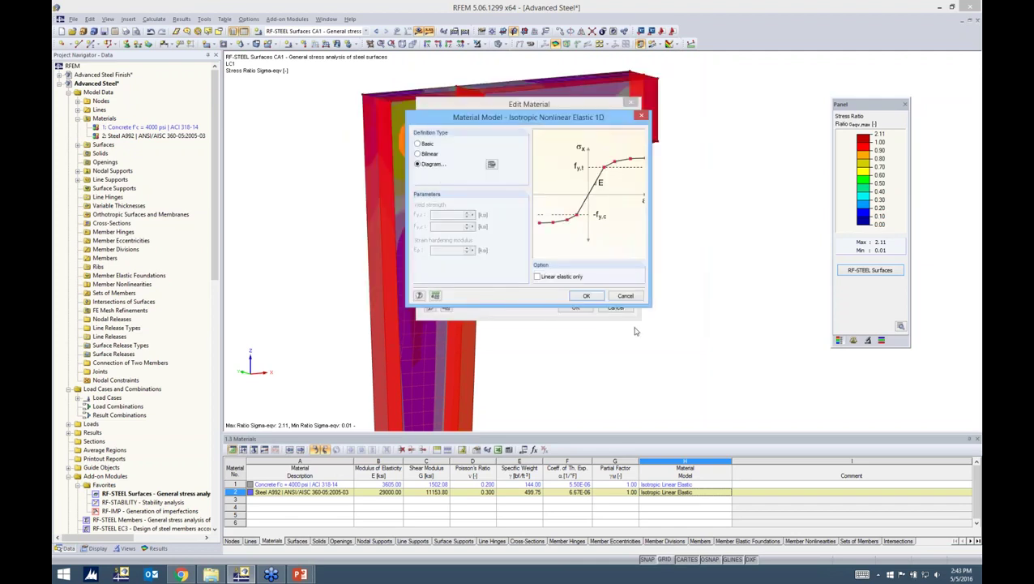
pyautogui.click(631, 296)
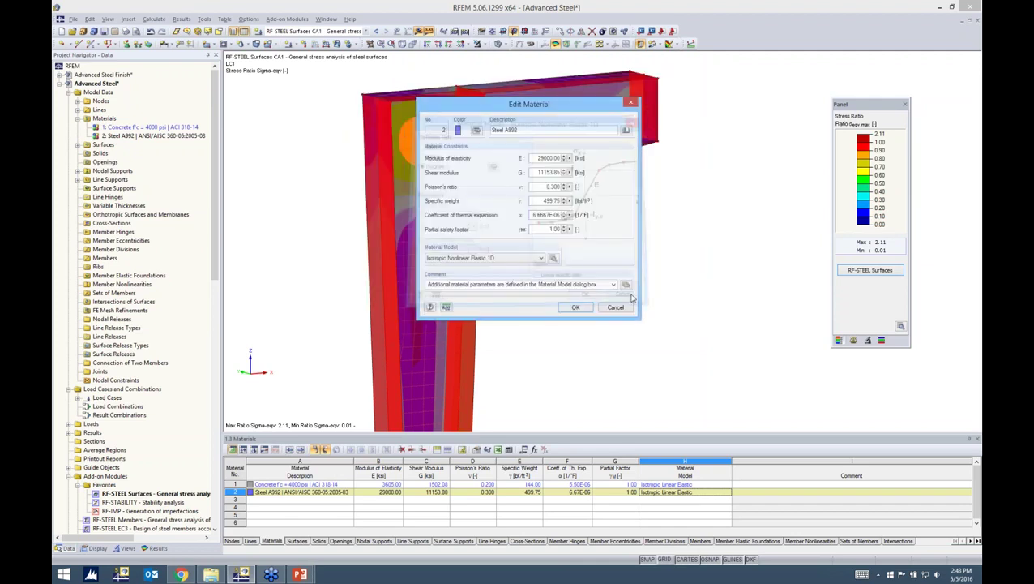
pyautogui.click(489, 259)
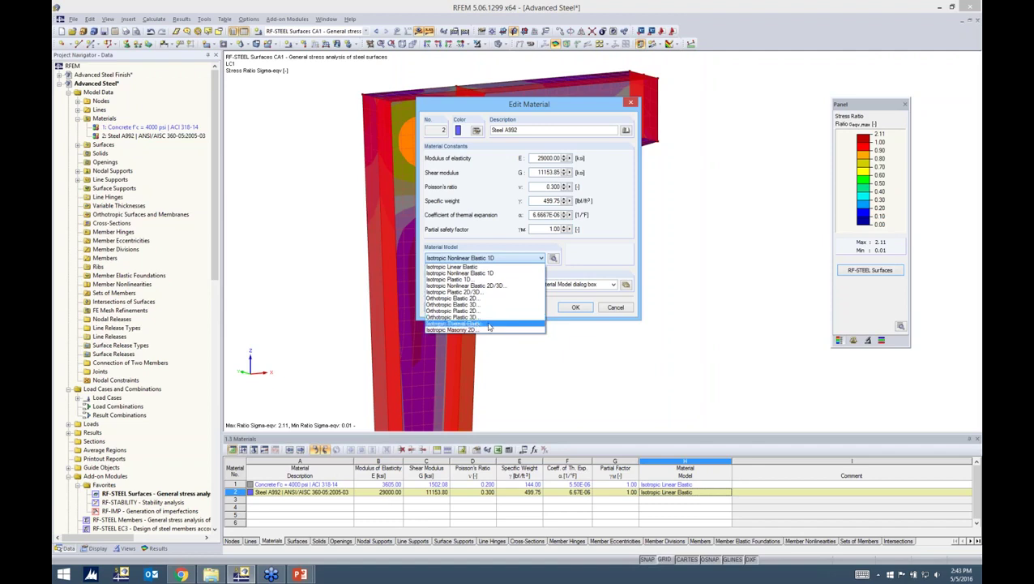
# Switch Steel A992 to Isotropic Thermal-Elastic and review its temperature table.
pyautogui.click(489, 326)
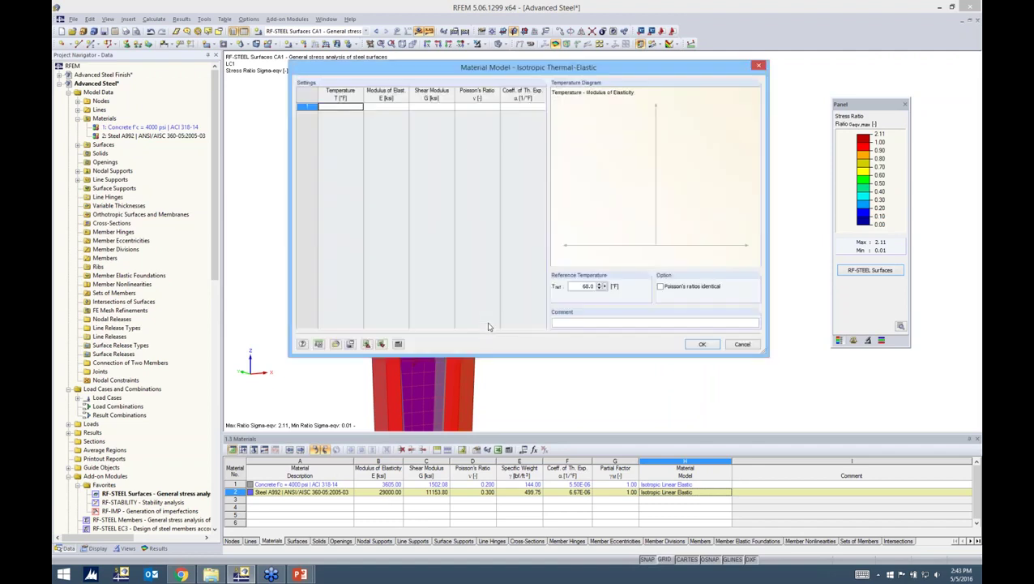
pyautogui.moveTo(459, 73); pyautogui.dragTo(441, 73)
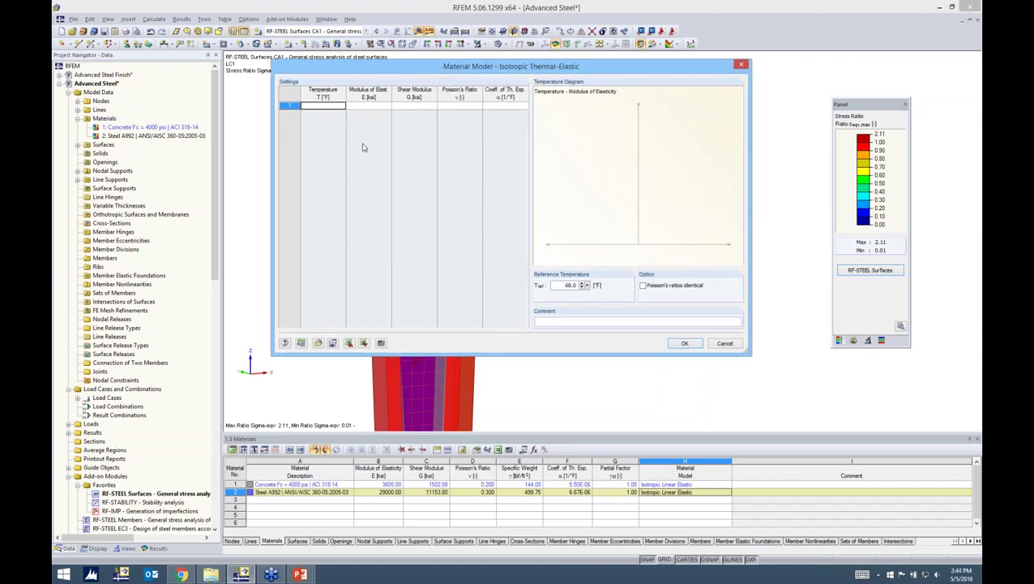
pyautogui.click(324, 106)
pyautogui.click(717, 344)
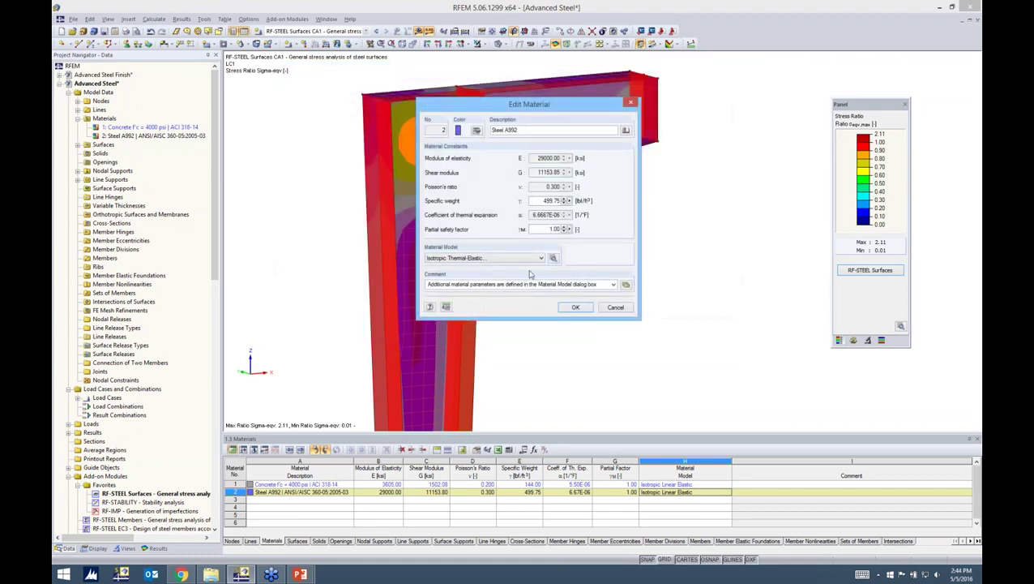
pyautogui.click(480, 259)
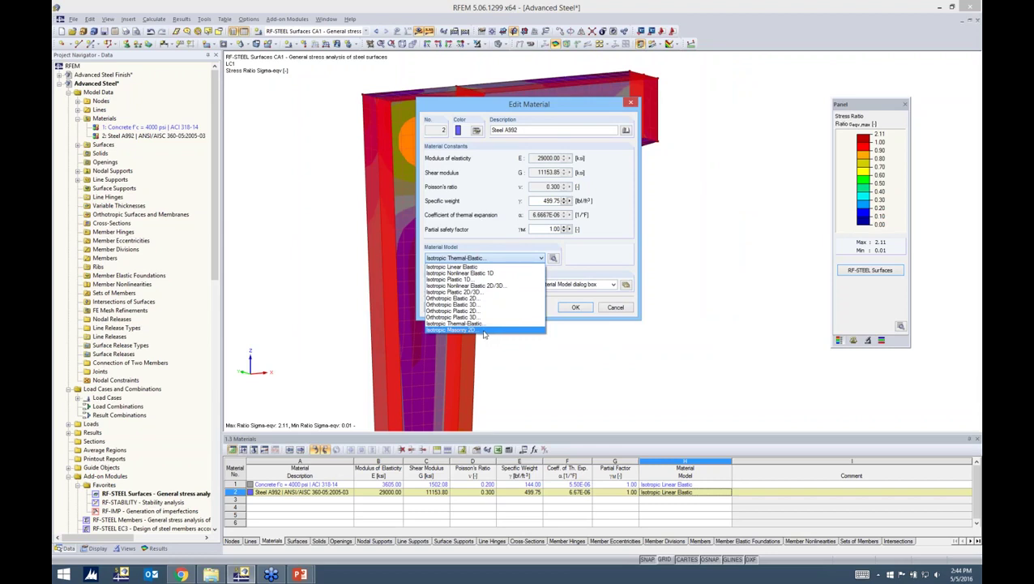
# Set Steel A992 to Isotropic Plastic 2D/3D with 50.00 ksi yield strength and von Mises, and apply it.
pyautogui.click(474, 294)
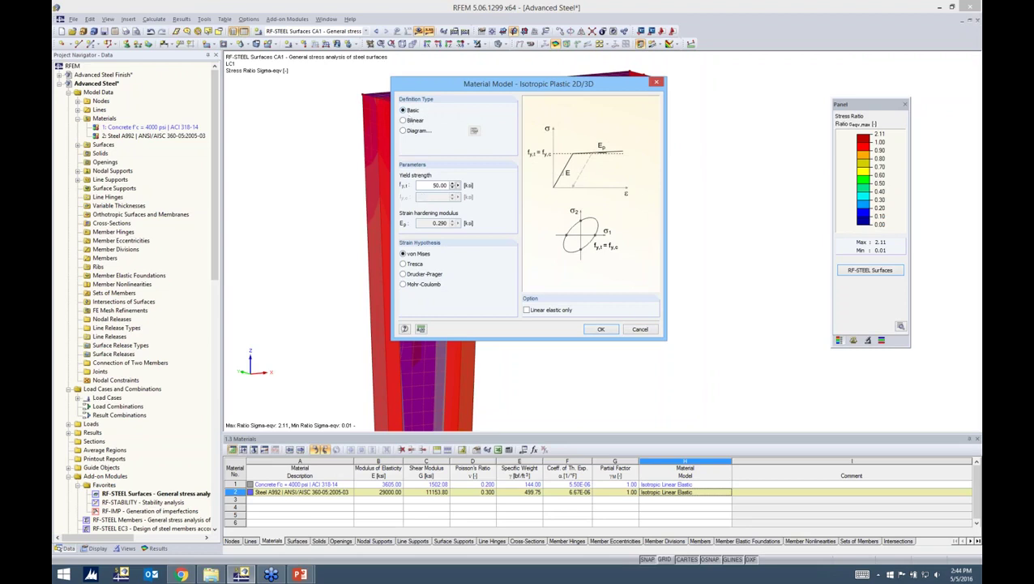
pyautogui.moveTo(421, 185); pyautogui.dragTo(487, 188)
pyautogui.click(600, 329)
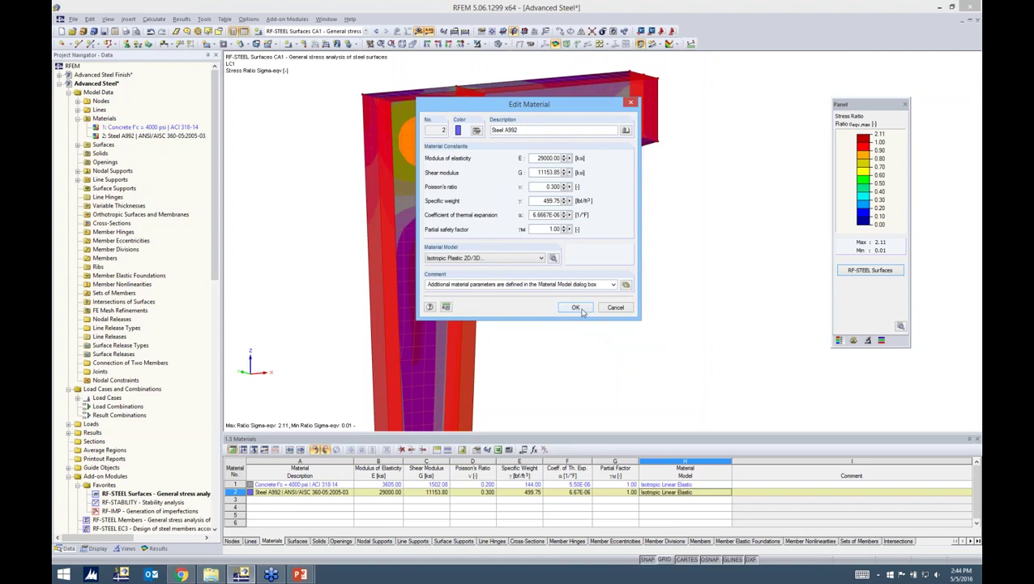
pyautogui.click(580, 311)
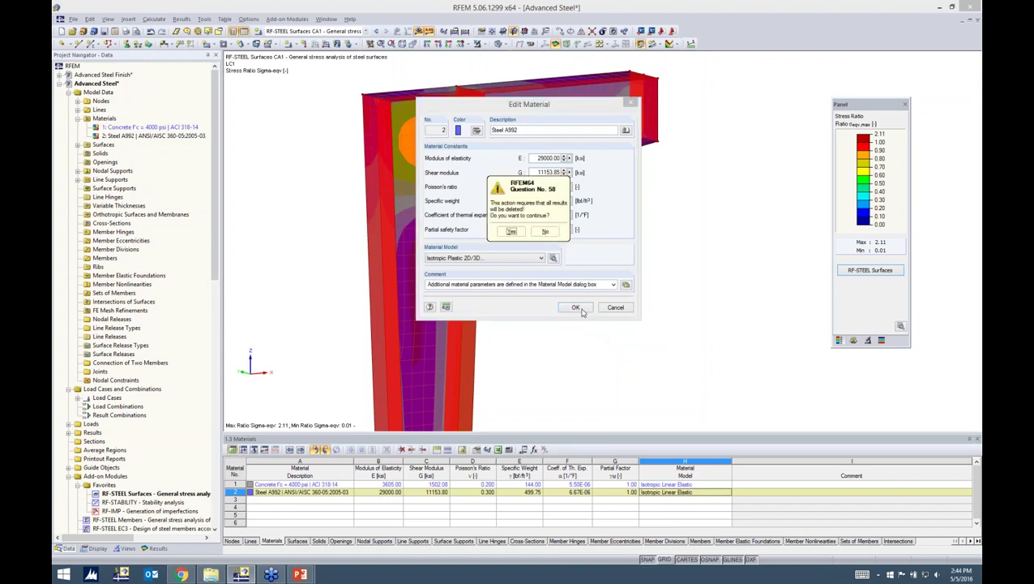
# Delete the old results and verify Steel A992 is listed as Isotropic Plastic 2D/3D.
pyautogui.click(513, 233)
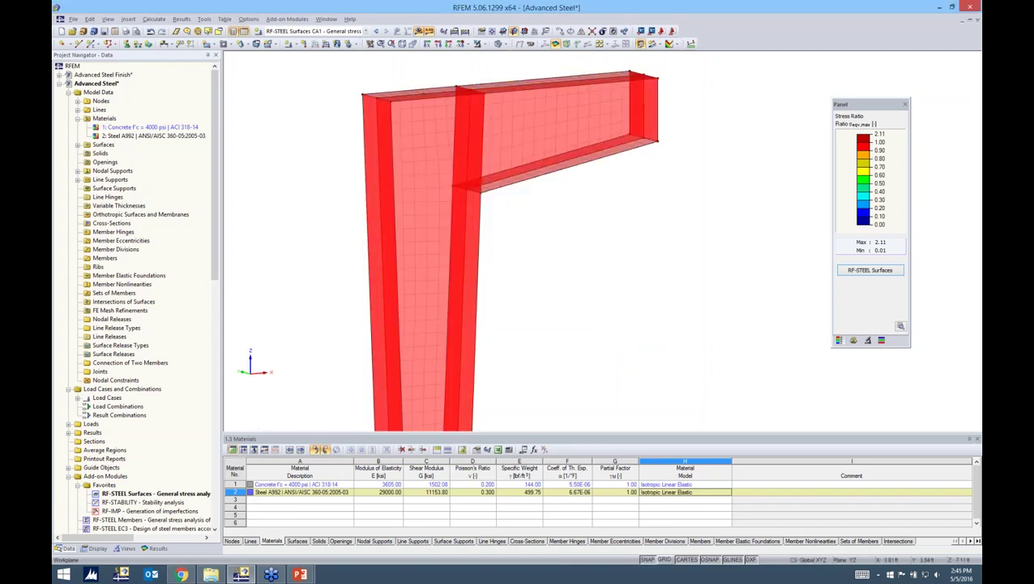
pyautogui.click(373, 492)
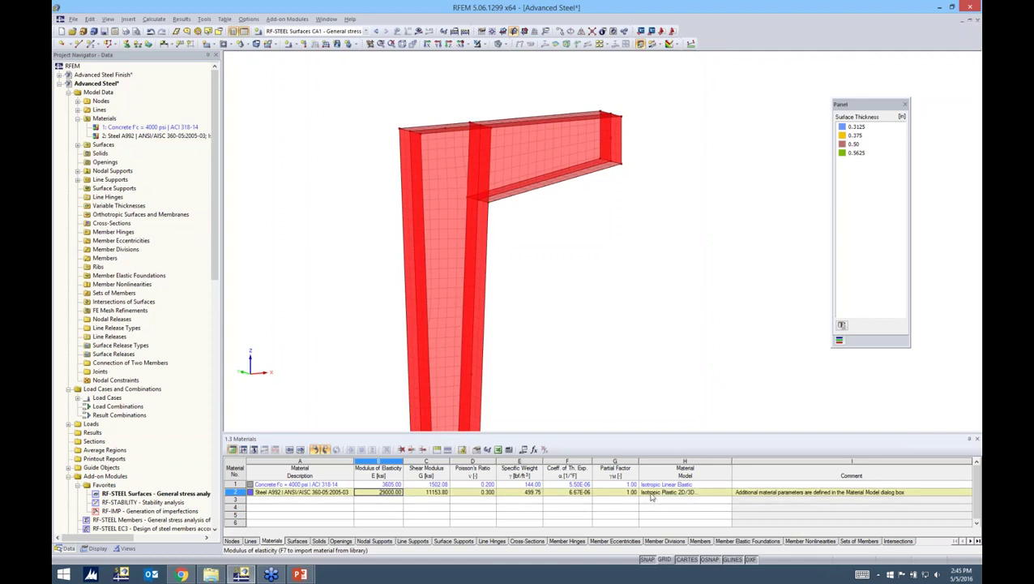
pyautogui.click(661, 405)
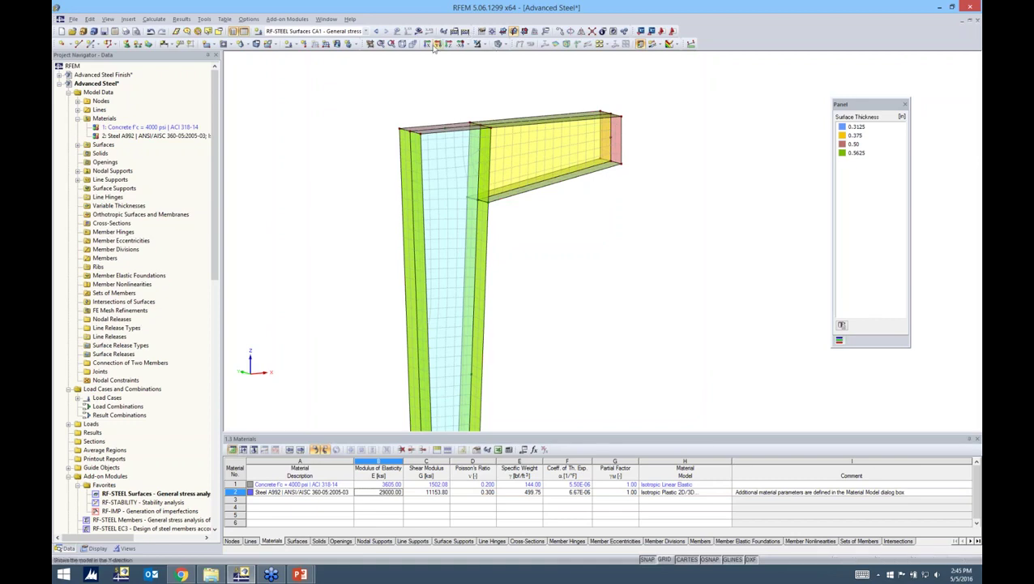
pyautogui.click(314, 31)
# Recalculate LC1 Design Load and inspect von Mises stress peaking at 66.125 ksi at the inner corner.
pyautogui.click(309, 40)
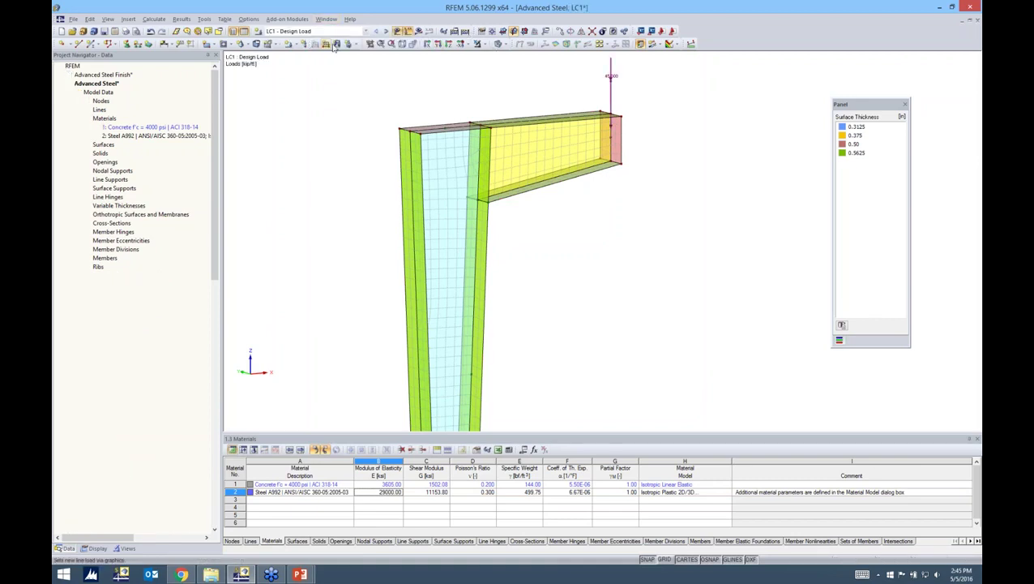
pyautogui.click(408, 31)
pyautogui.click(500, 302)
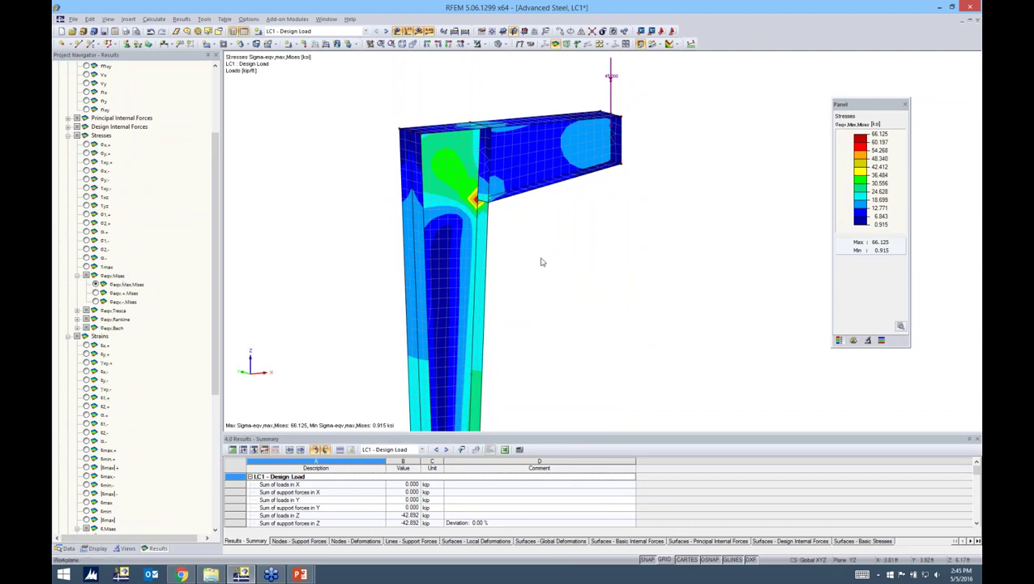
pyautogui.scroll(3, 504, 213)
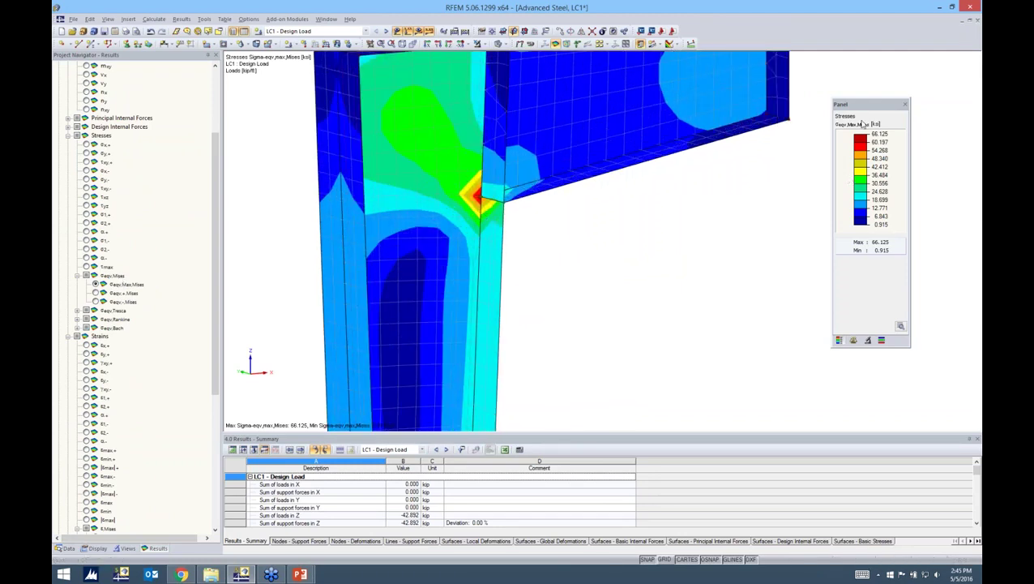
pyautogui.moveTo(860, 107); pyautogui.dragTo(853, 109)
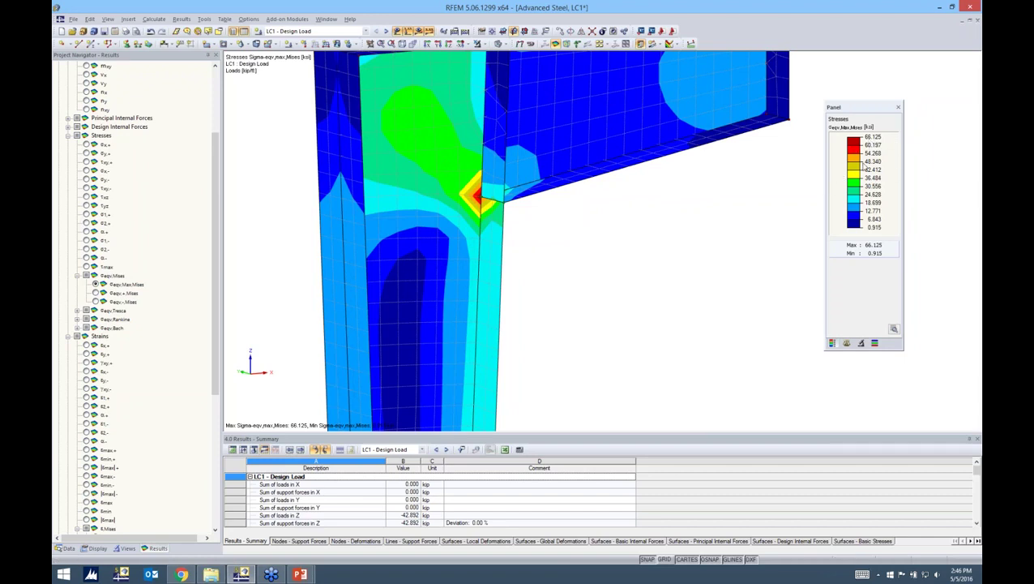
pyautogui.keyDown('ctrl'); pyautogui.moveTo(716, 200); pyautogui.dragTo(552, 260, button='middle'); pyautogui.keyUp('ctrl')
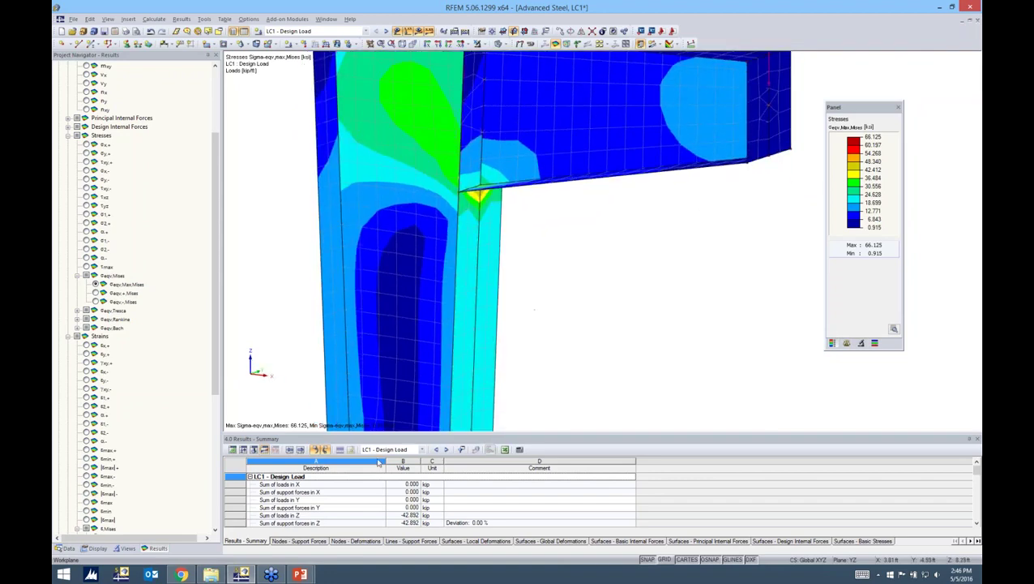
pyautogui.moveTo(300, 574)
pyautogui.click(345, 521)
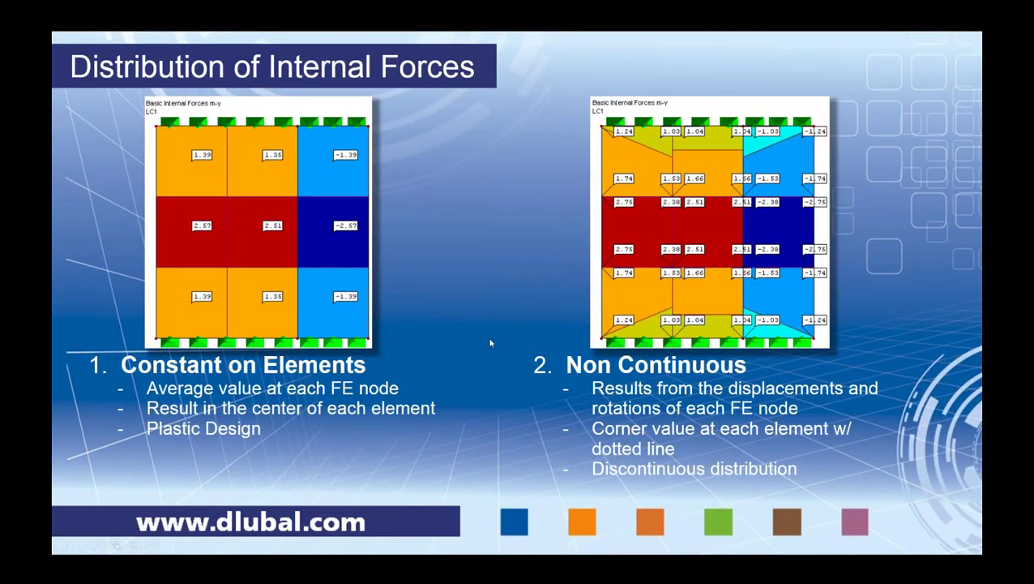
pyautogui.hotkey('alt', 'Tab')
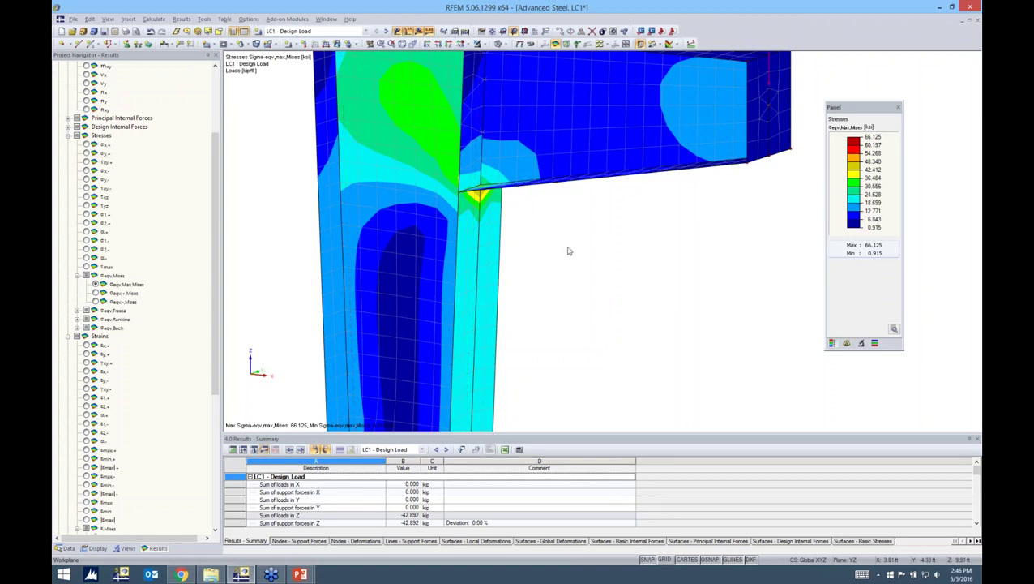
# Expand Results > Surfaces > Distribution of Internal Forces/Stresses, showing Continuous within Surfaces.
pyautogui.keyDown('ctrl'); pyautogui.moveTo(431, 192); pyautogui.dragTo(573, 227, button='middle'); pyautogui.keyUp('ctrl')
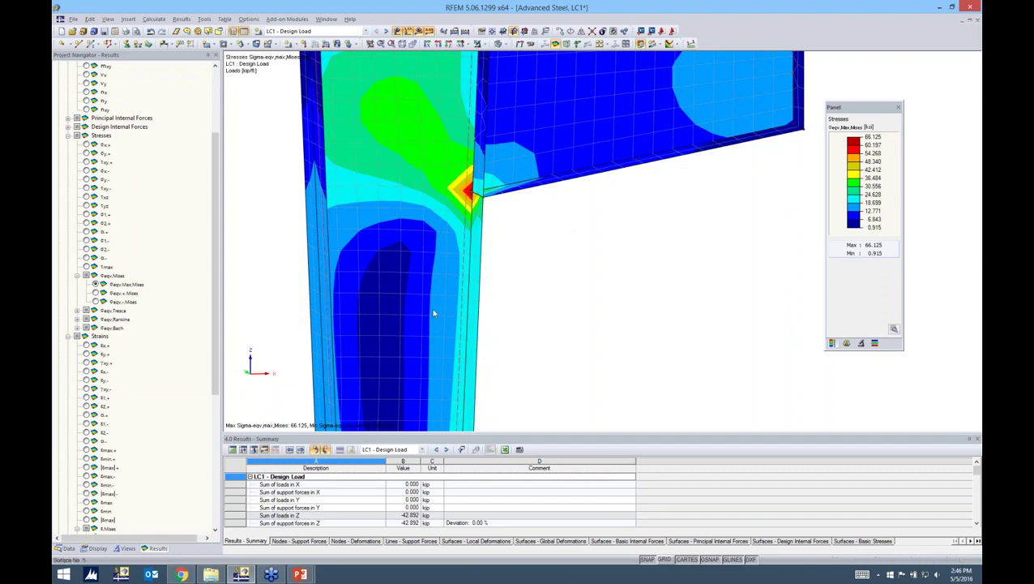
pyautogui.click(96, 548)
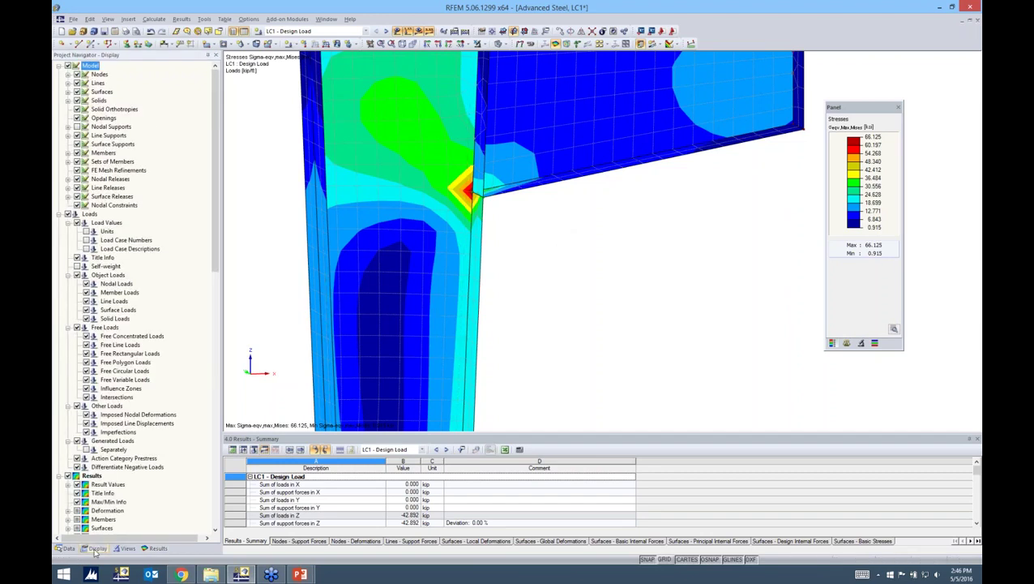
pyautogui.scroll(-3, 106, 446)
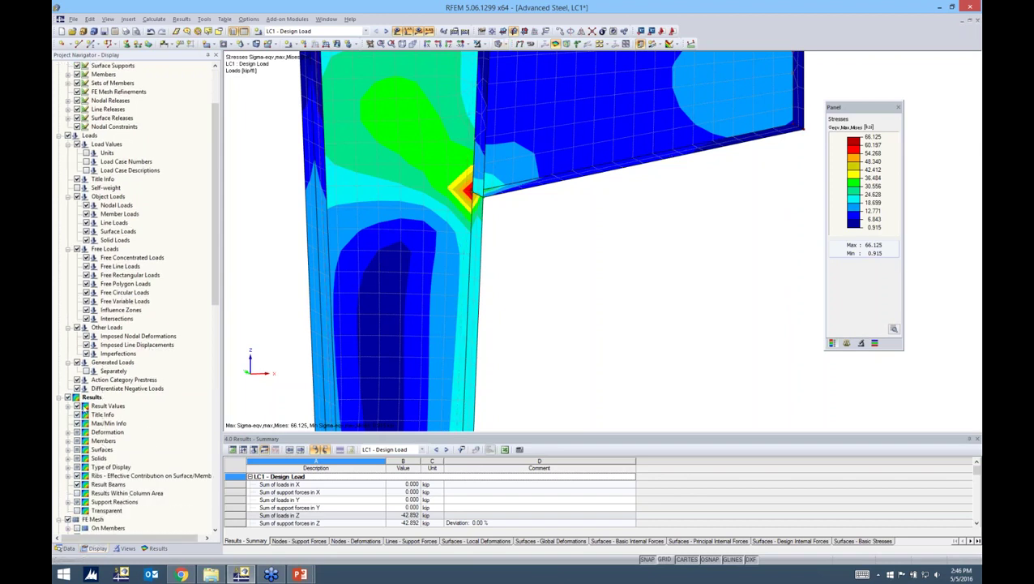
pyautogui.scroll(-1, 84, 406)
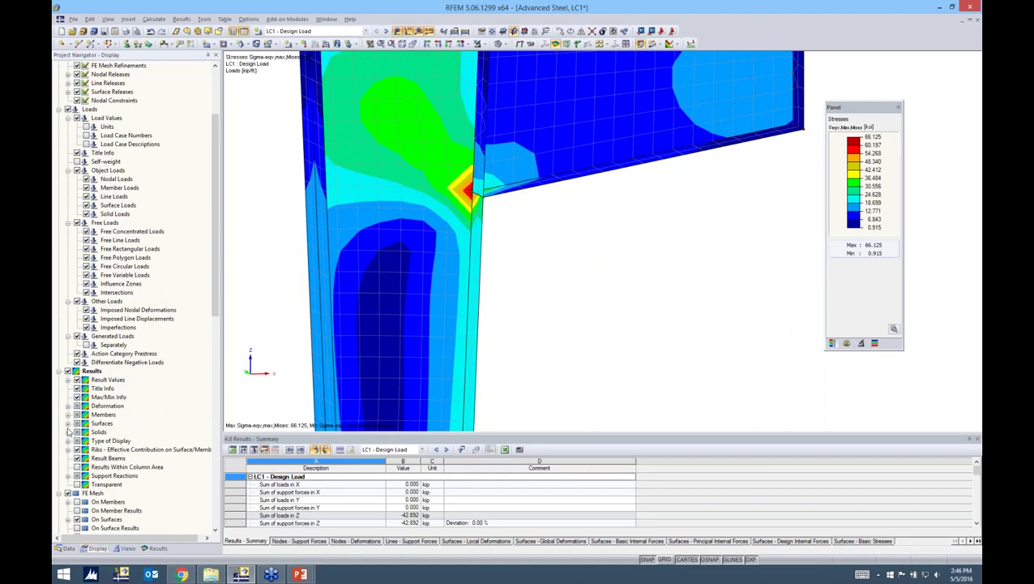
pyautogui.click(69, 423)
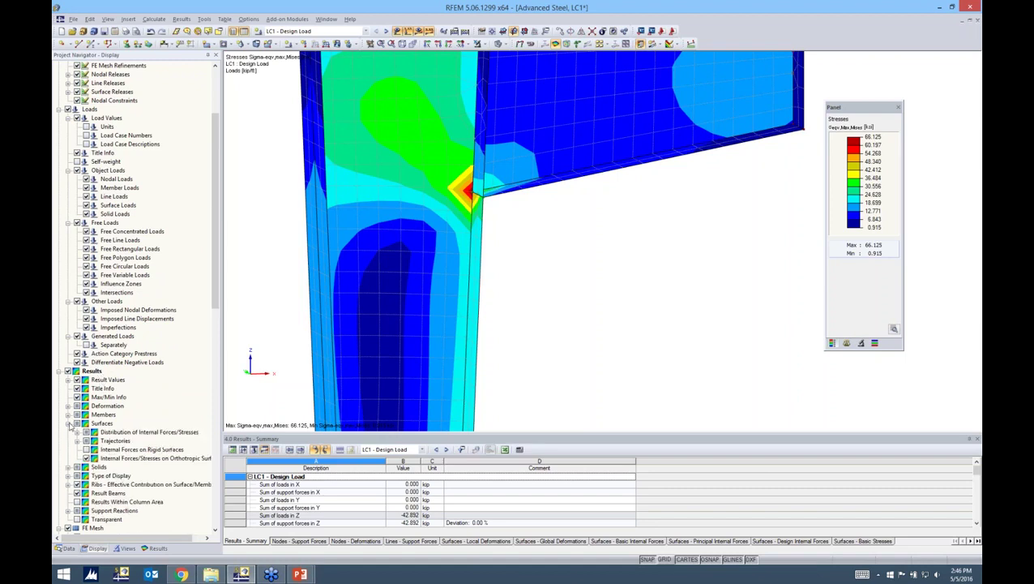
pyautogui.scroll(-2, 71, 426)
pyautogui.click(78, 380)
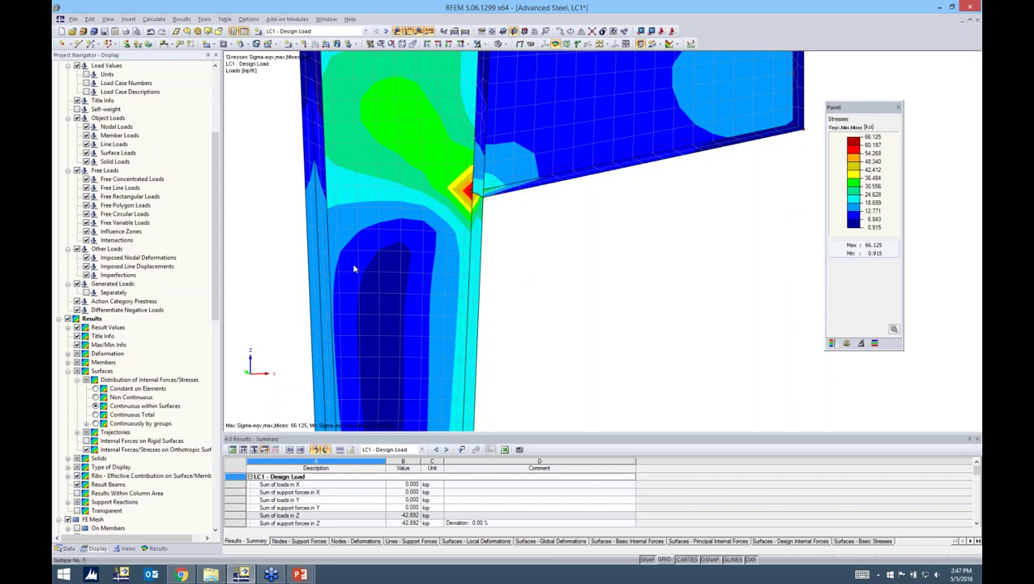
# View the model from above, then show the Distribution of Internal Forces slide.
pyautogui.keyDown('ctrl'); pyautogui.moveTo(508, 231); pyautogui.dragTo(537, 302, button='middle'); pyautogui.keyUp('ctrl')
pyautogui.click(301, 574)
pyautogui.click(346, 513)
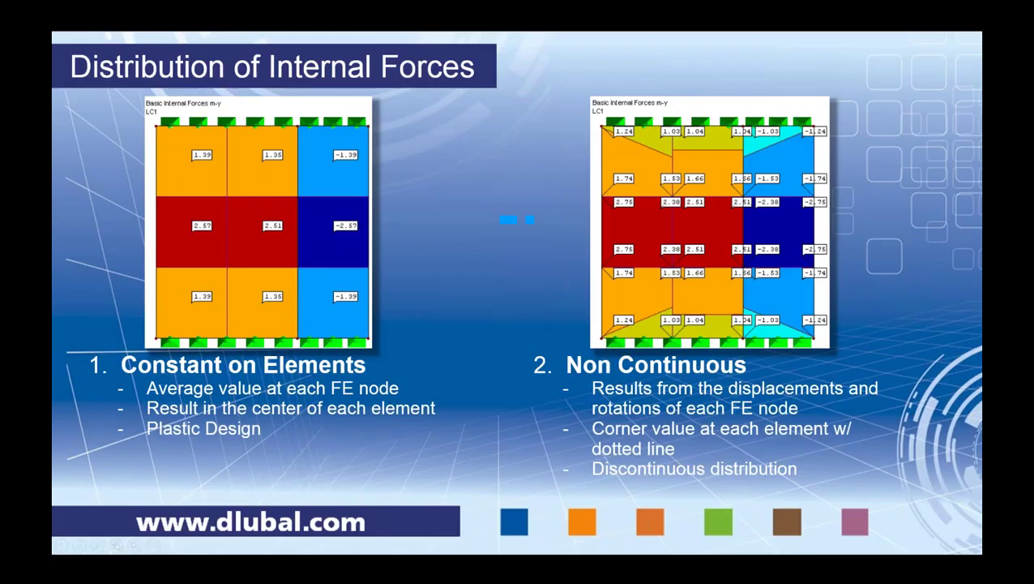
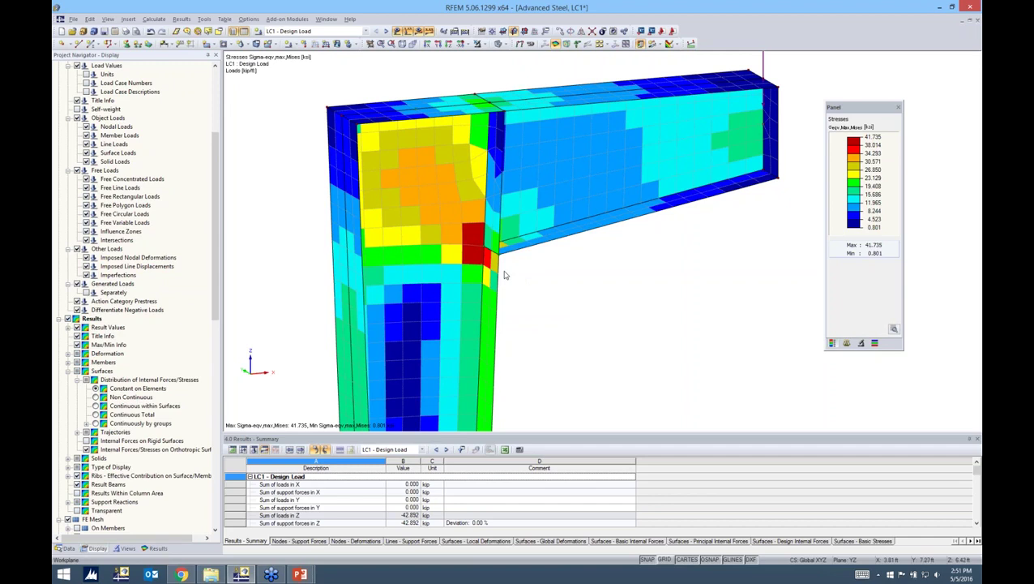
# Add a new circular FE mesh refinement of radius 0.5 ft at joint node 29.
pyautogui.scroll(5, 503, 274)
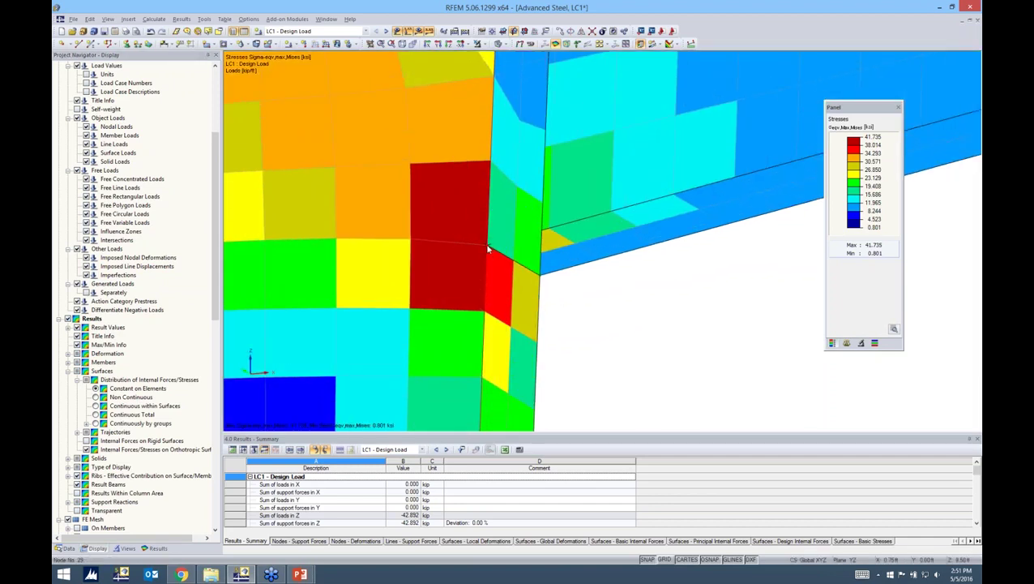
pyautogui.rightClick(488, 249)
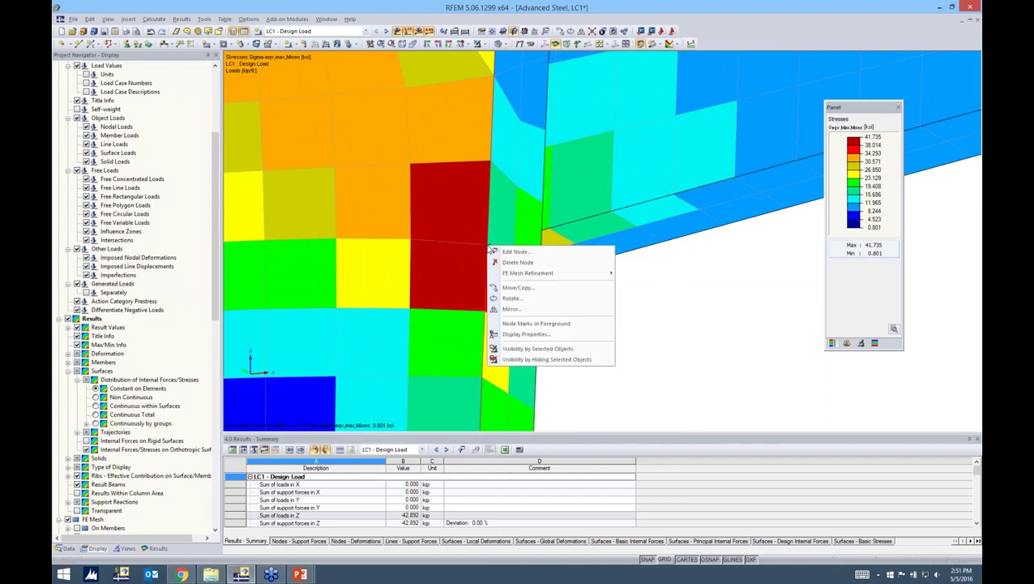
pyautogui.moveTo(513, 277)
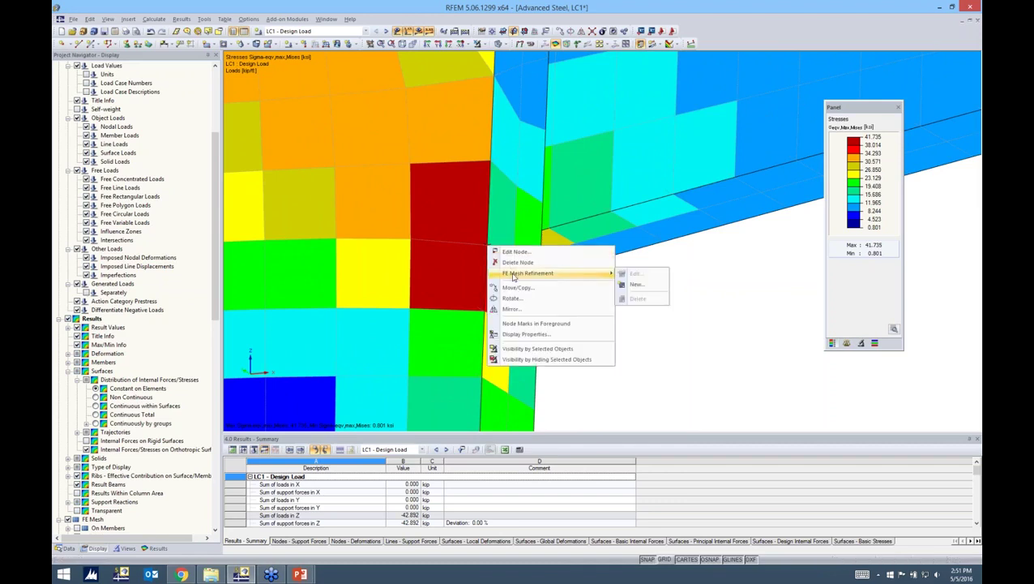
pyautogui.click(637, 284)
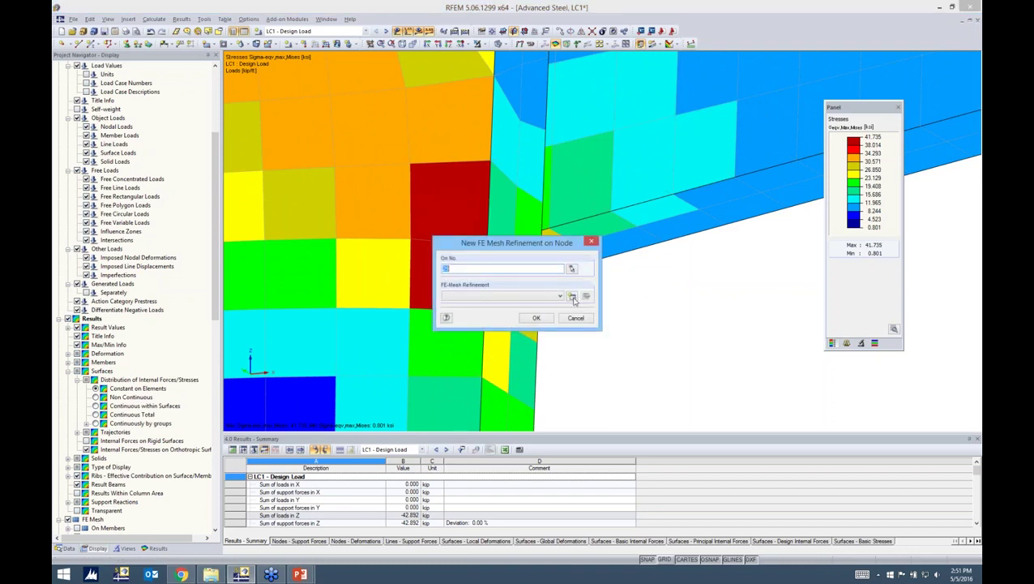
pyautogui.click(573, 297)
pyautogui.moveTo(579, 166); pyautogui.dragTo(533, 154)
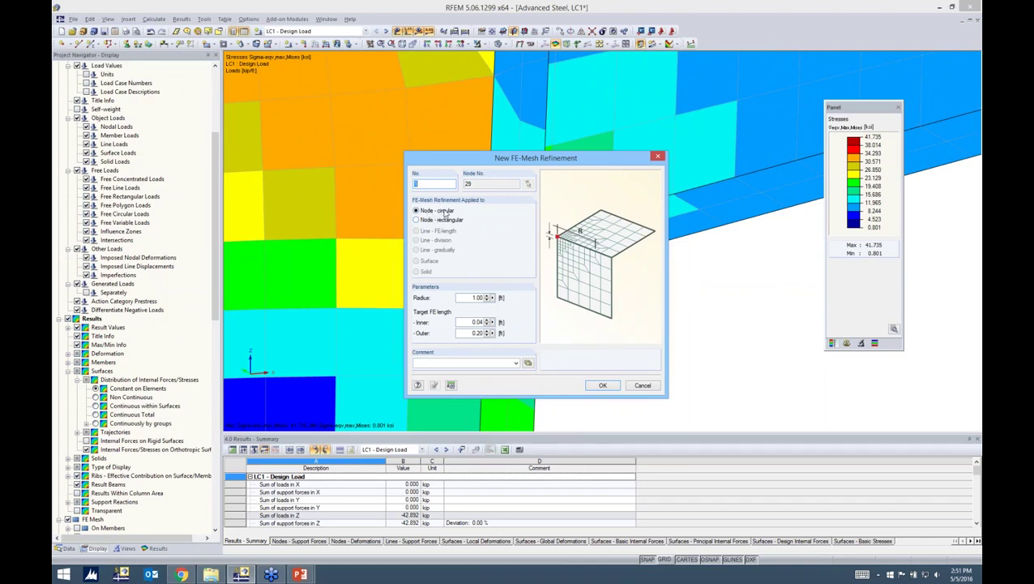
pyautogui.click(421, 225)
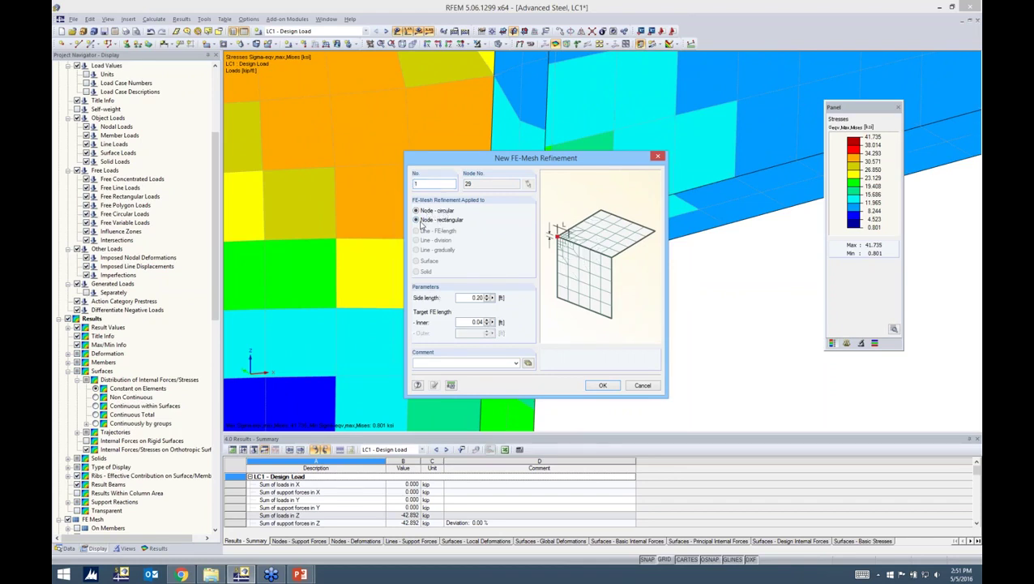
pyautogui.click(417, 211)
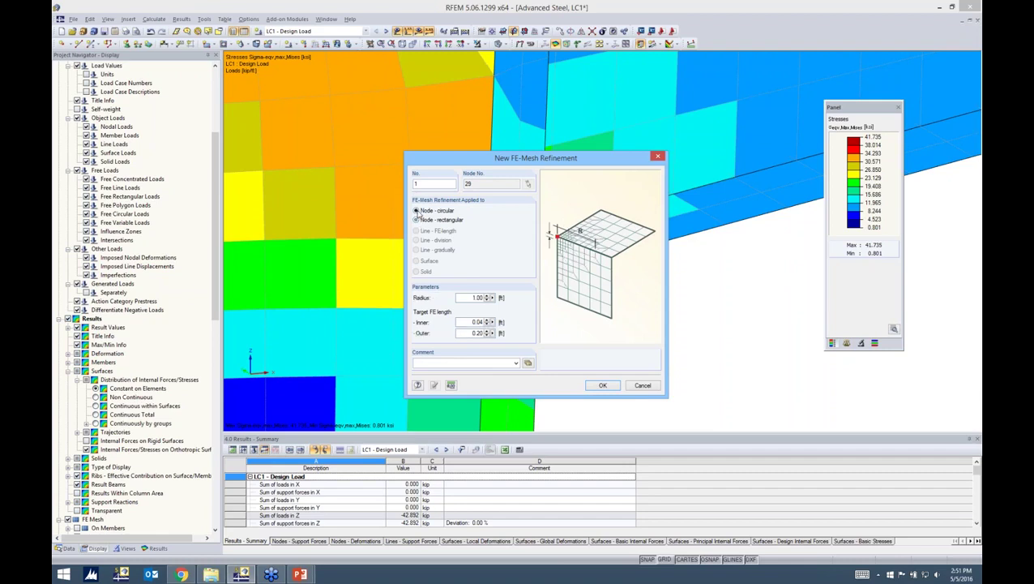
pyautogui.doubleClick(462, 296)
pyautogui.write('0.5')
pyautogui.click(604, 387)
pyautogui.click(537, 317)
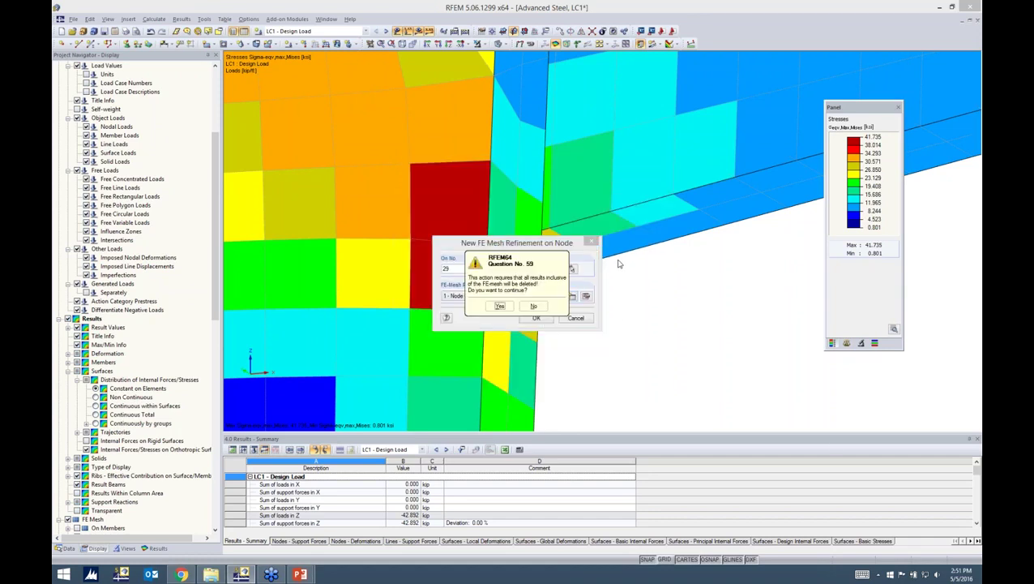
# Accept deleting the existing mesh and results, and view the whole frame.
pyautogui.click(499, 306)
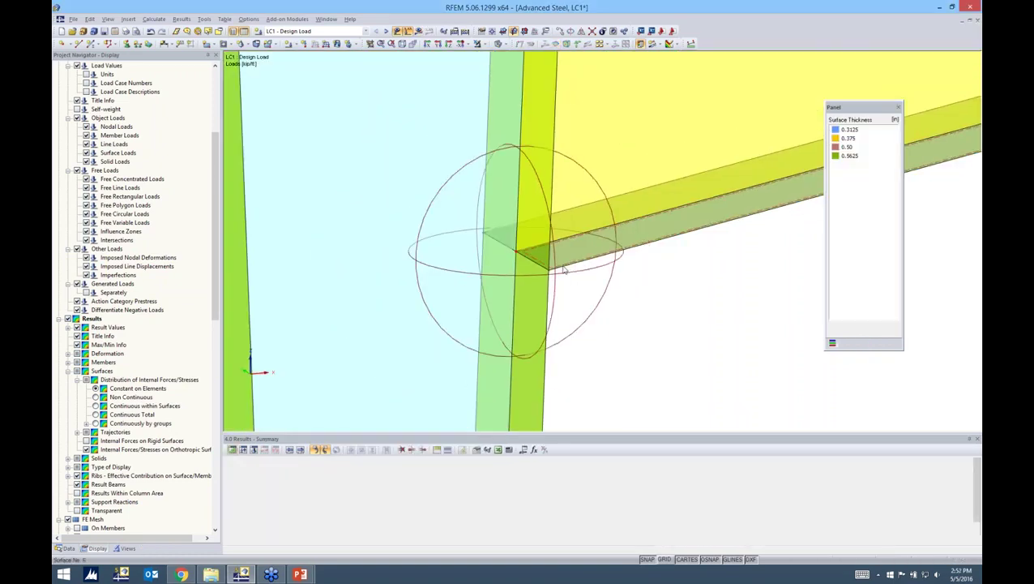
pyautogui.scroll(-5, 584, 275)
pyautogui.keyDown('ctrl'); pyautogui.moveTo(612, 286); pyautogui.dragTo(443, 265, button='middle'); pyautogui.keyUp('ctrl')
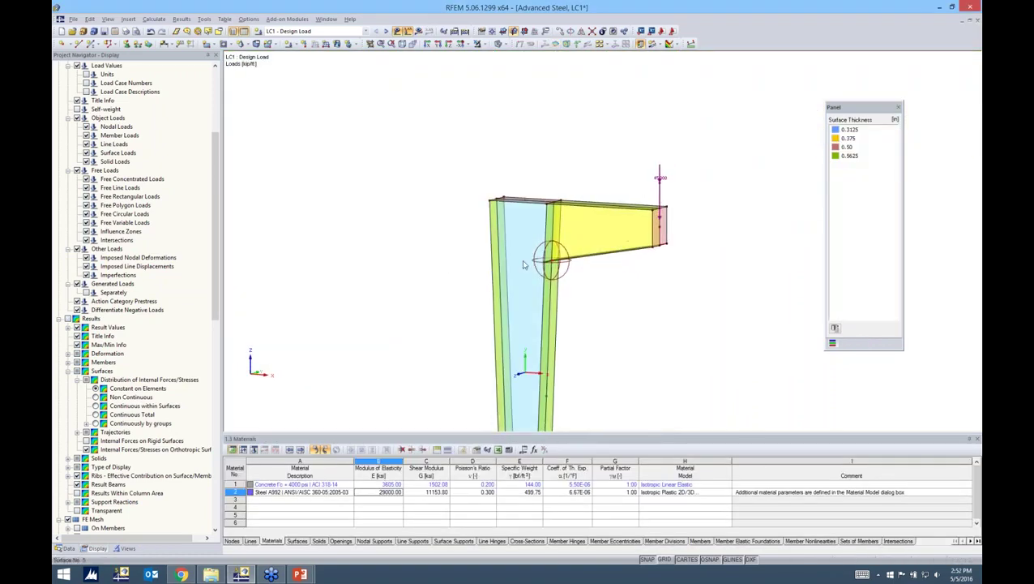
pyautogui.scroll(2, 547, 256)
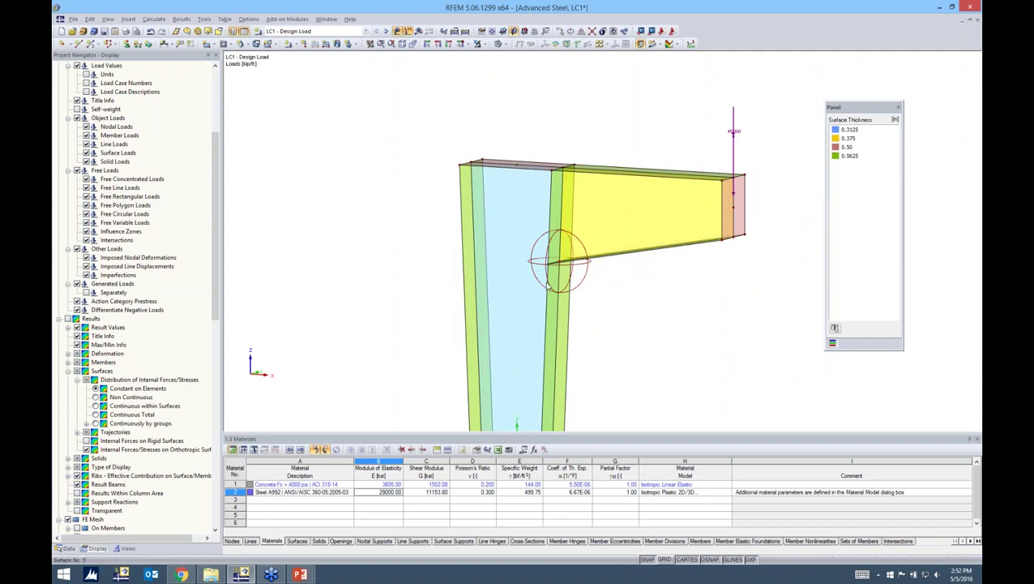
pyautogui.moveTo(214, 329); pyautogui.dragTo(165, 136)
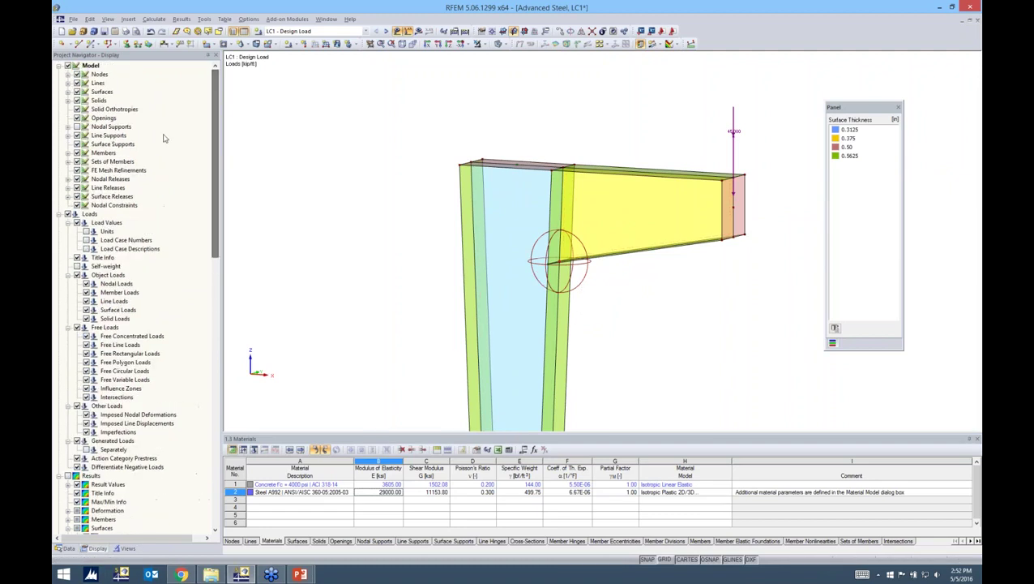
pyautogui.click(77, 170)
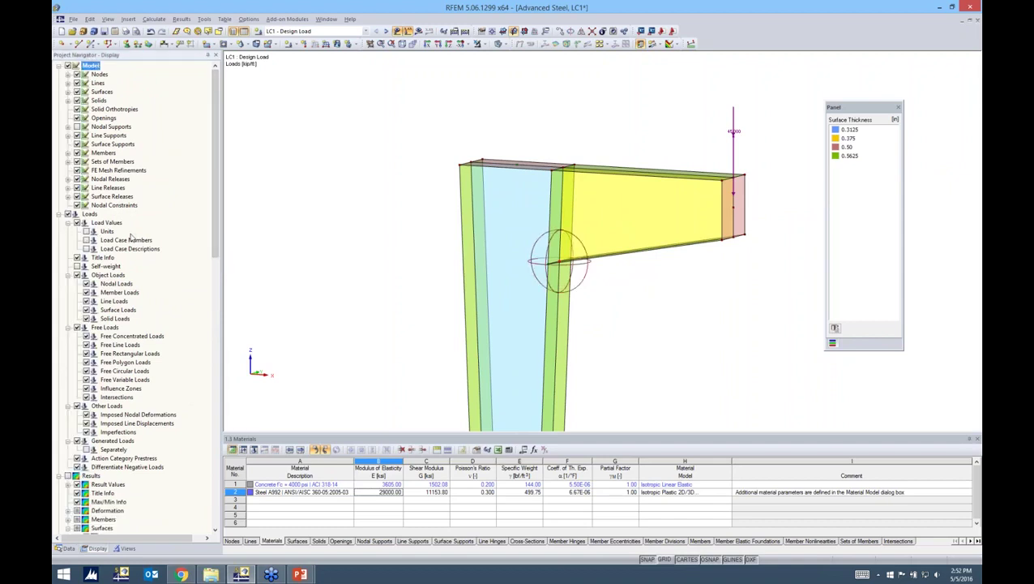
# Generate the FE mesh and inspect the denser elements around the beam-column joint.
pyautogui.click(154, 19)
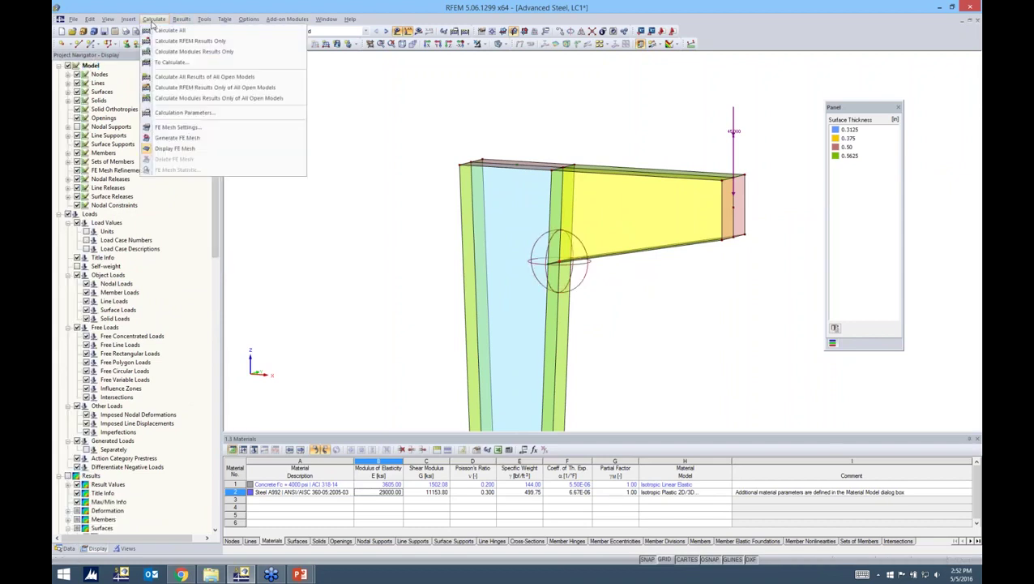
pyautogui.click(175, 138)
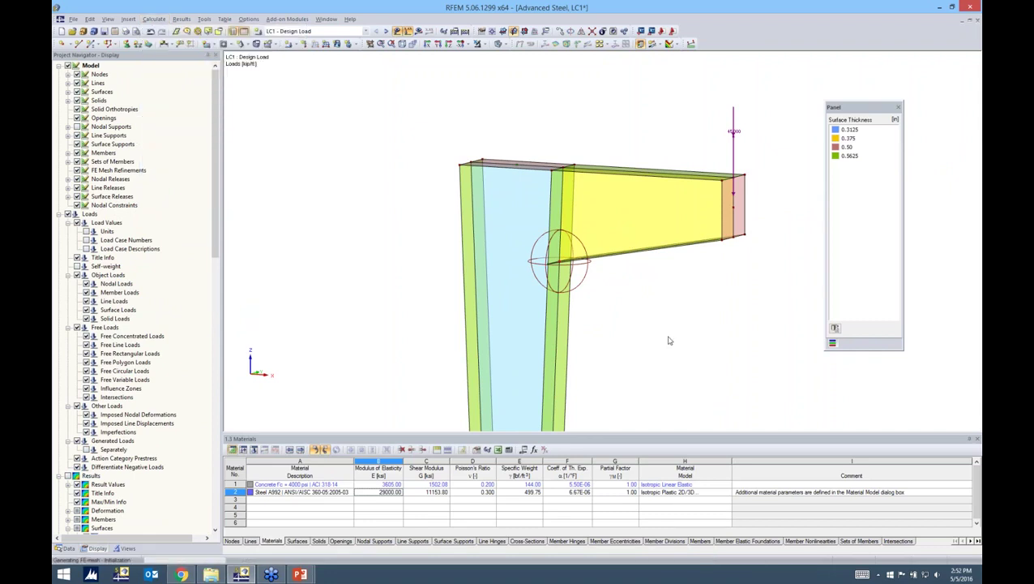
pyautogui.scroll(1, 559, 259)
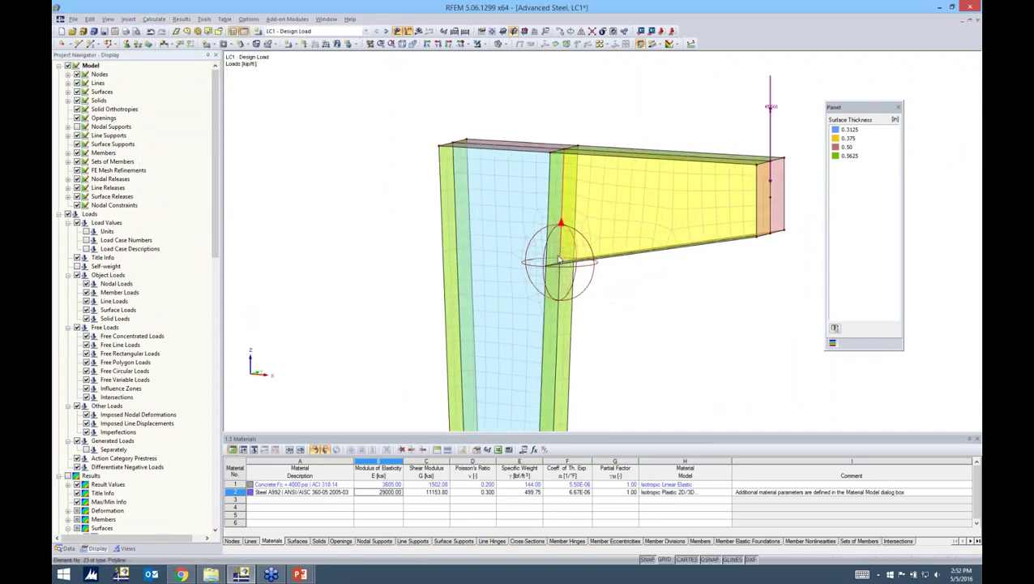
pyautogui.scroll(2, 559, 259)
pyautogui.moveTo(624, 302)
pyautogui.keyDown('ctrl'); pyautogui.mouseDown(button='middle')
pyautogui.moveTo(665, 303)
pyautogui.moveTo(711, 323)
pyautogui.moveTo(849, 312)
pyautogui.mouseUp(button='middle'); pyautogui.keyUp('ctrl')
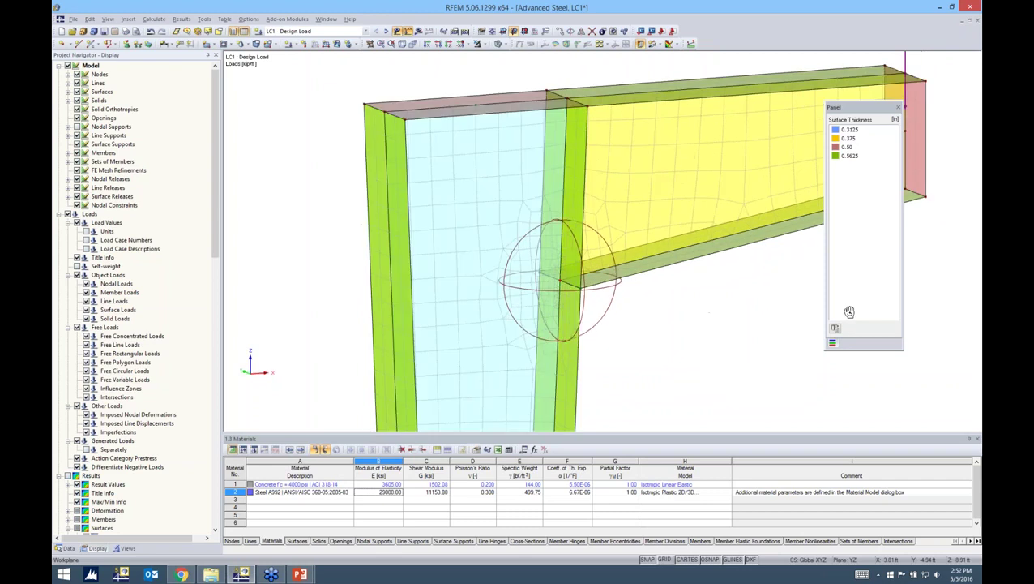
pyautogui.rightClick(849, 312)
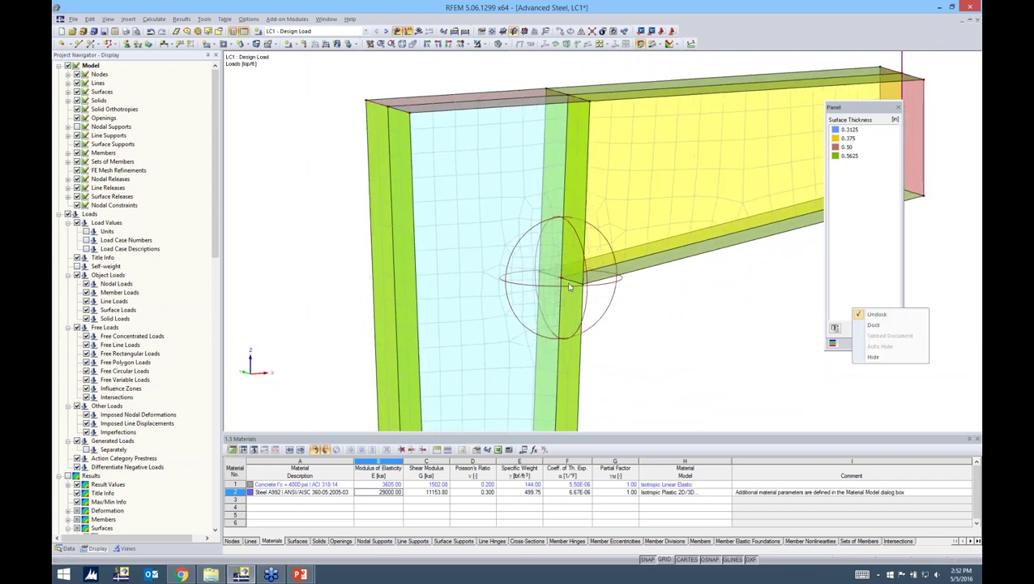
pyautogui.click(570, 282)
pyautogui.scroll(2, 554, 287)
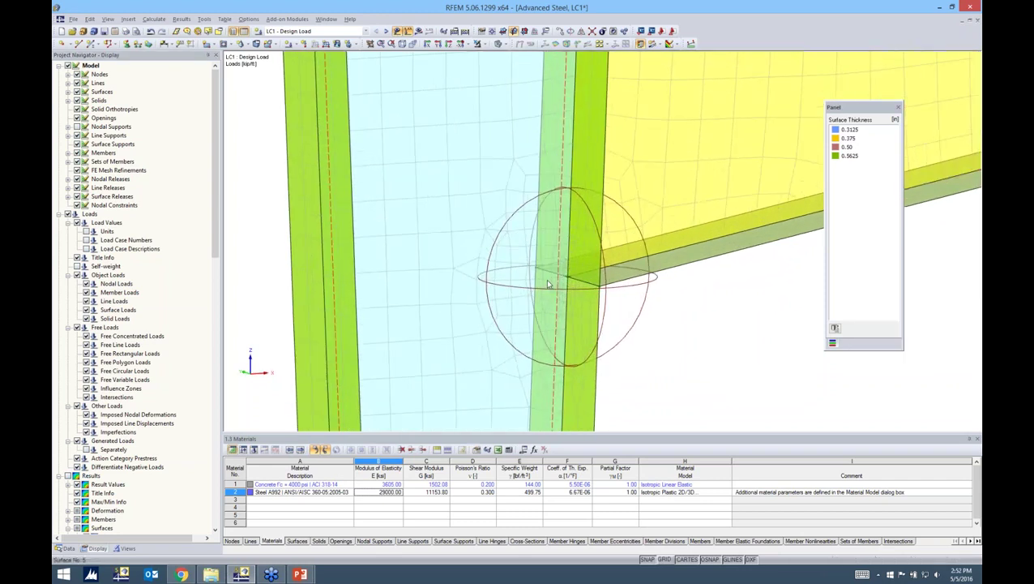
pyautogui.scroll(1, 550, 281)
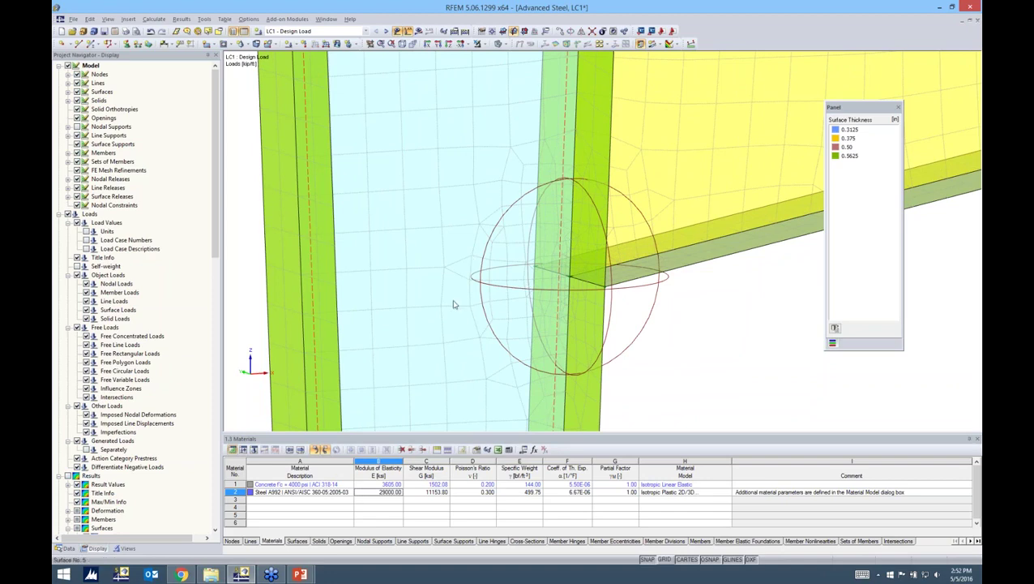
pyautogui.moveTo(697, 321); pyautogui.dragTo(486, 324, button='middle')
pyautogui.scroll(-2, 685, 353)
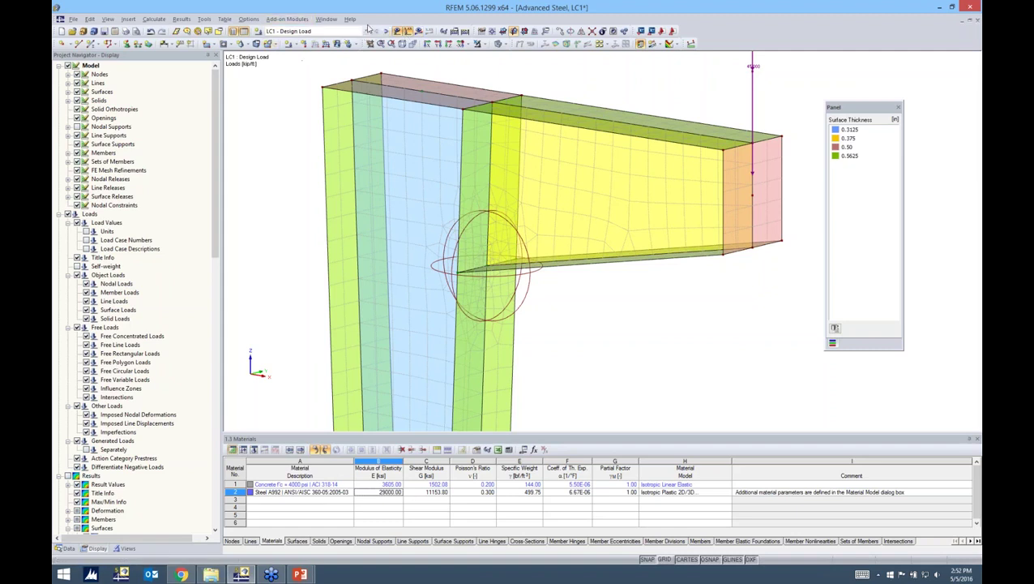
# Recalculate LC1, inspect von Mises stresses peaking at 49.983 ksi, then show design ratio.
pyautogui.click(417, 31)
pyautogui.click(500, 302)
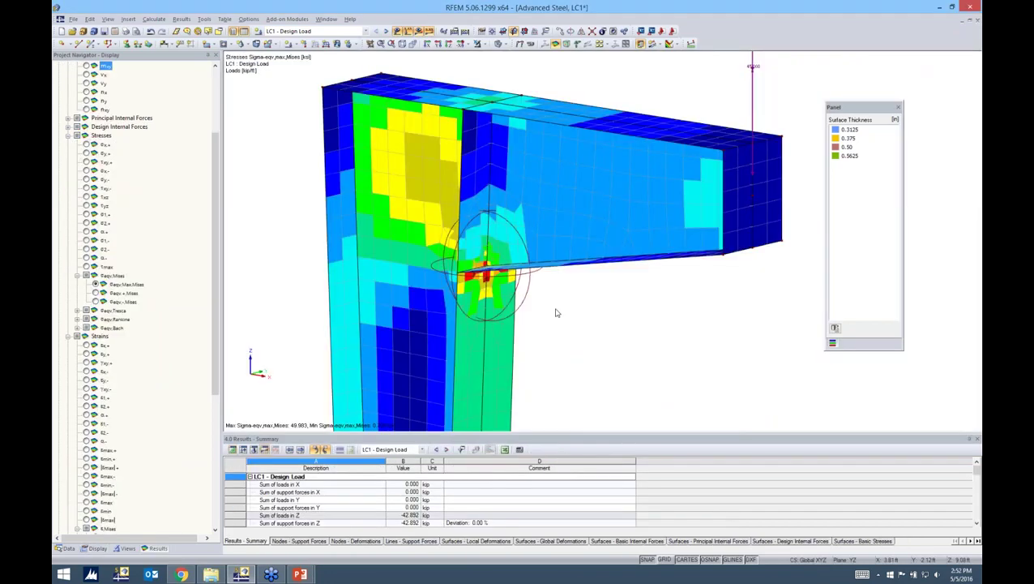
pyautogui.keyDown('ctrl'); pyautogui.moveTo(589, 311); pyautogui.dragTo(689, 305, button='middle'); pyautogui.keyUp('ctrl')
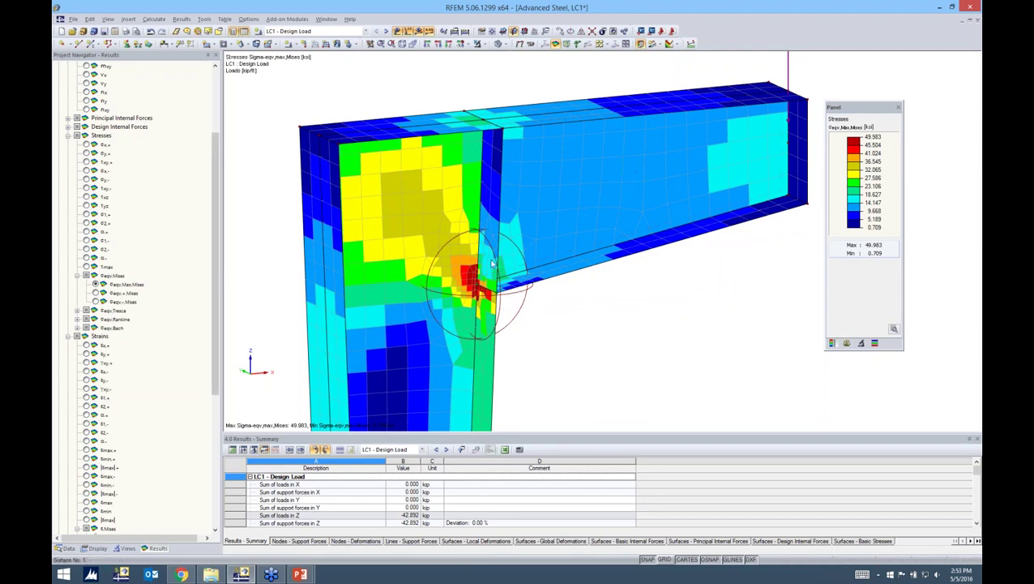
pyautogui.moveTo(609, 357); pyautogui.dragTo(586, 288, button='middle')
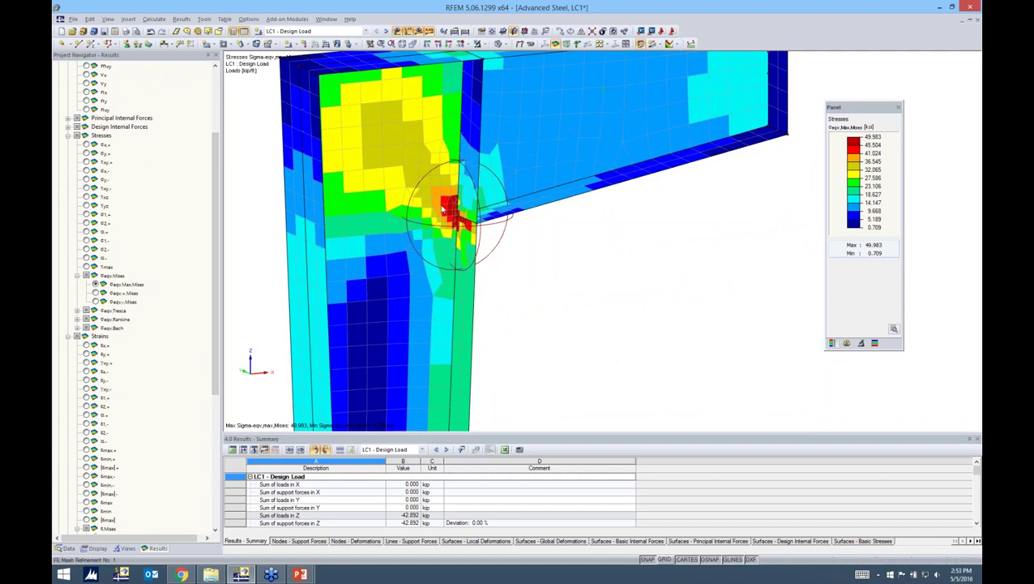
pyautogui.scroll(-1, 211, 365)
pyautogui.moveTo(212, 365); pyautogui.dragTo(216, 474)
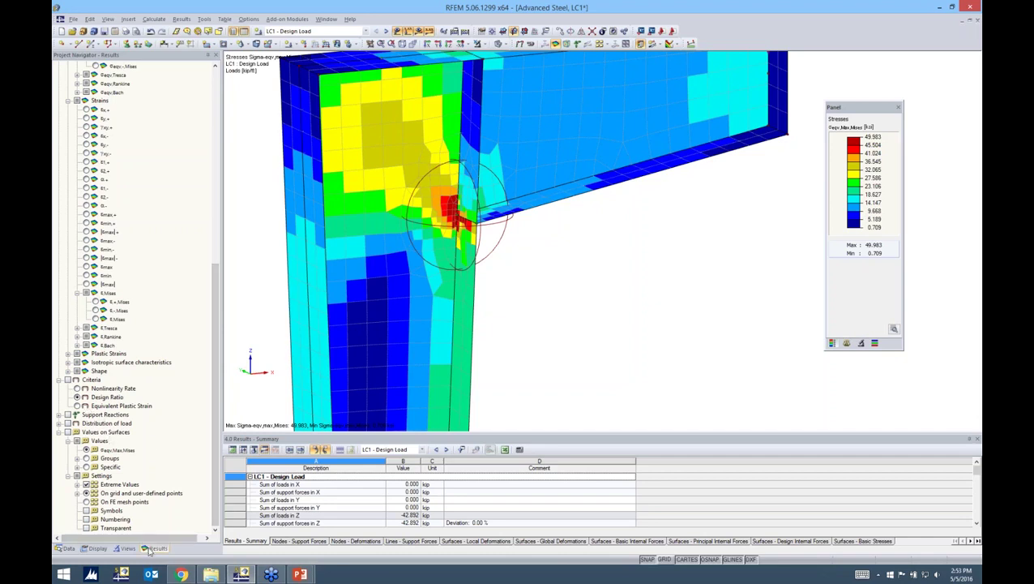
pyautogui.click(70, 380)
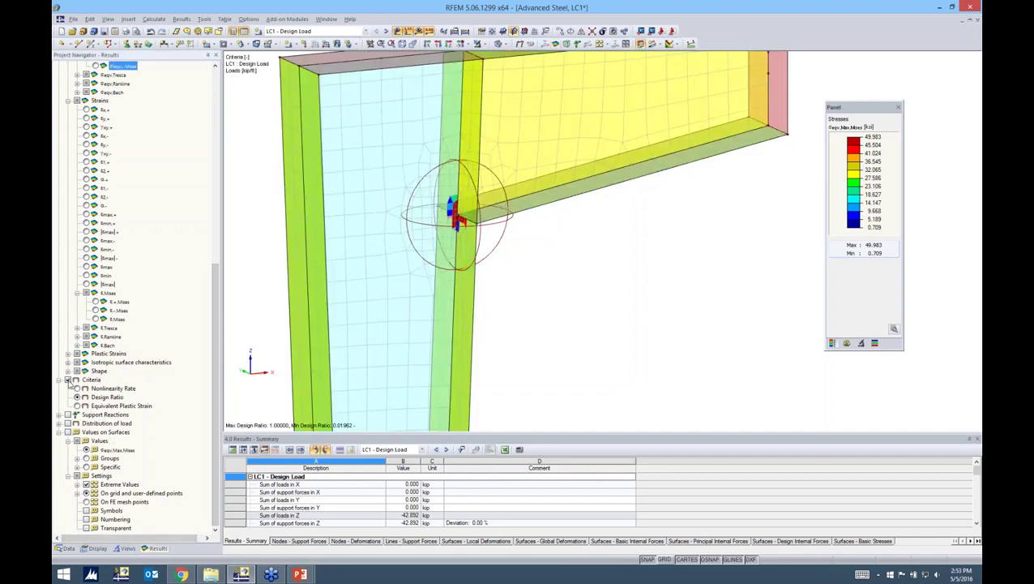
# Show the Nonlinearity Rate at the joint, then return to the Design Ratio criterion.
pyautogui.click(77, 388)
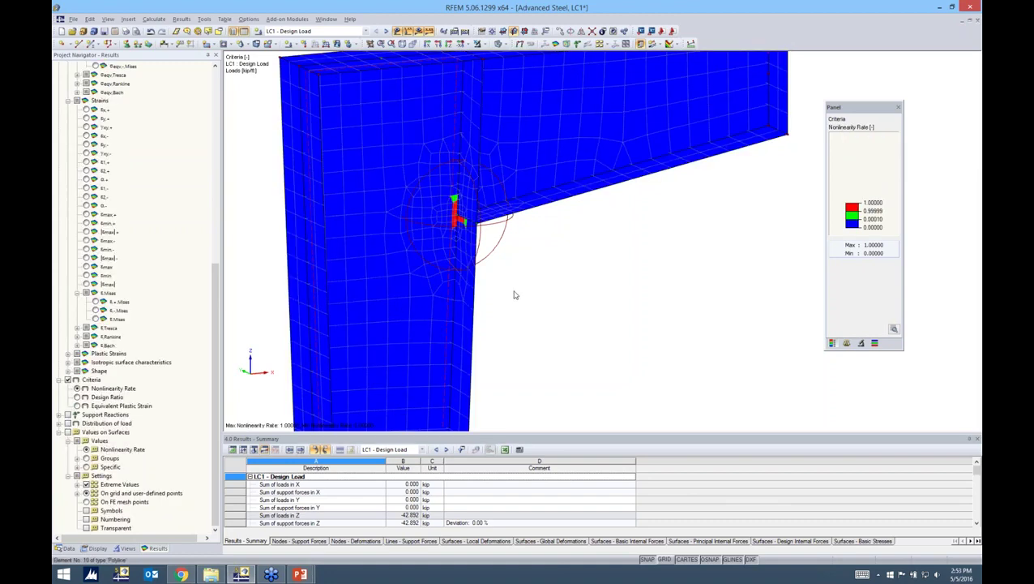
pyautogui.keyDown('ctrl'); pyautogui.moveTo(633, 304); pyautogui.dragTo(661, 272, button='middle'); pyautogui.keyUp('ctrl')
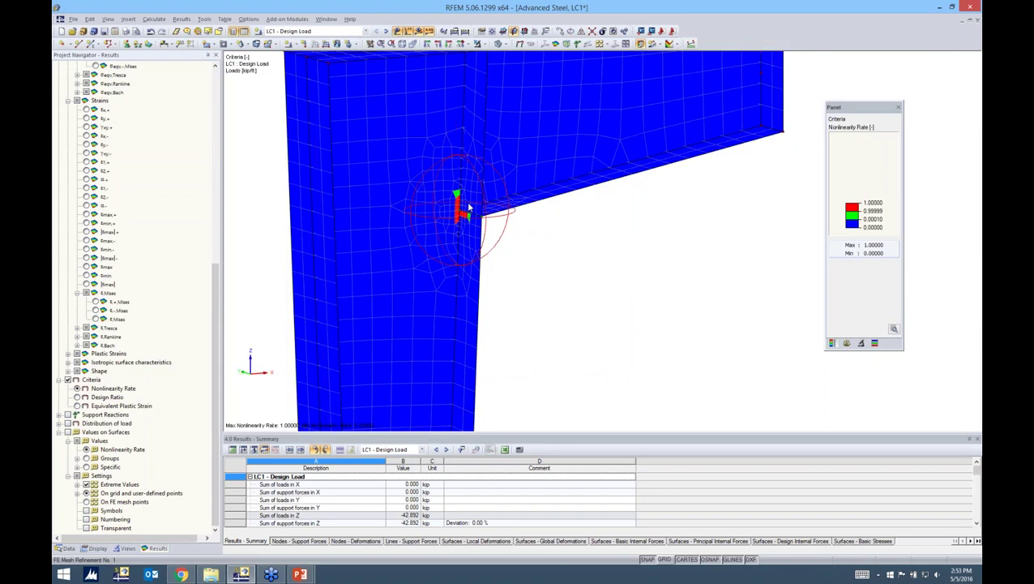
pyautogui.scroll(4, 478, 210)
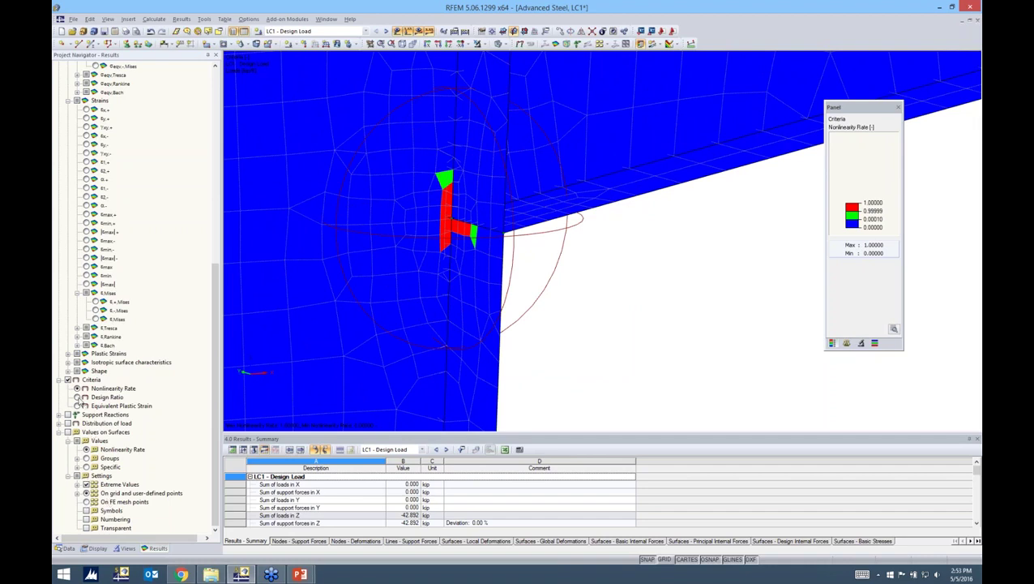
pyautogui.click(77, 397)
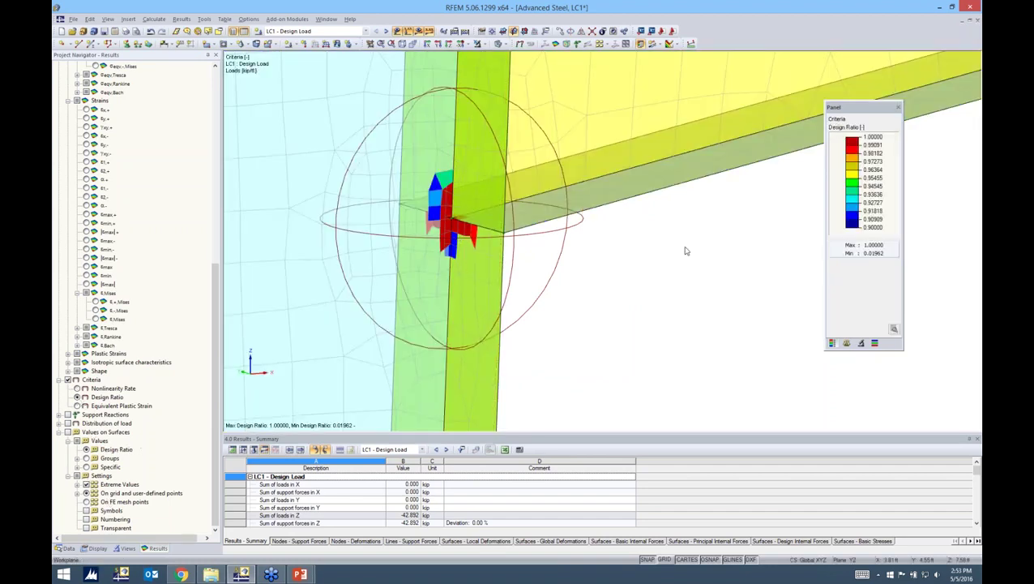
# Open the design ratio colour scale settings and turn the view to the whole joint.
pyautogui.doubleClick(855, 209)
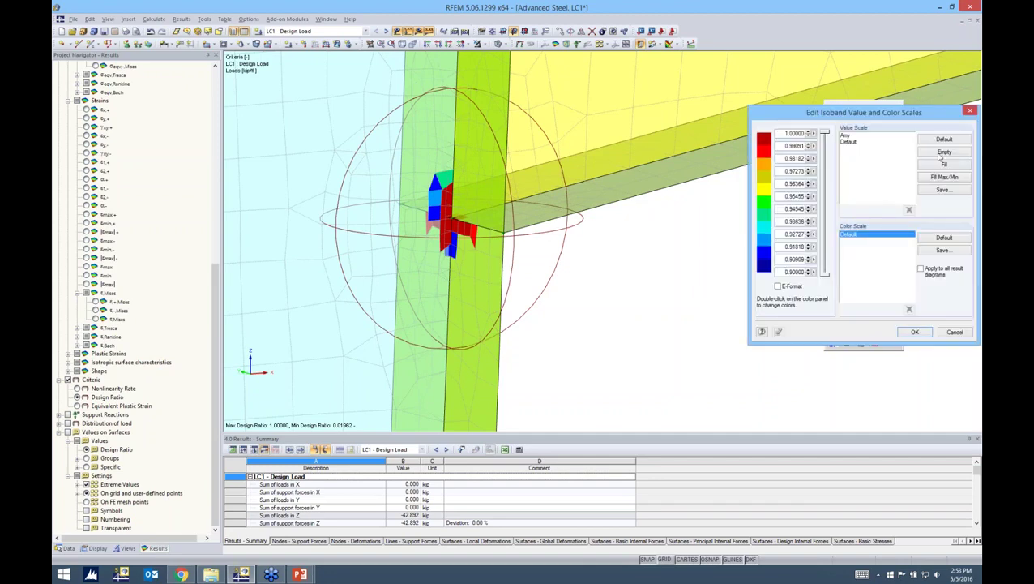
pyautogui.click(914, 331)
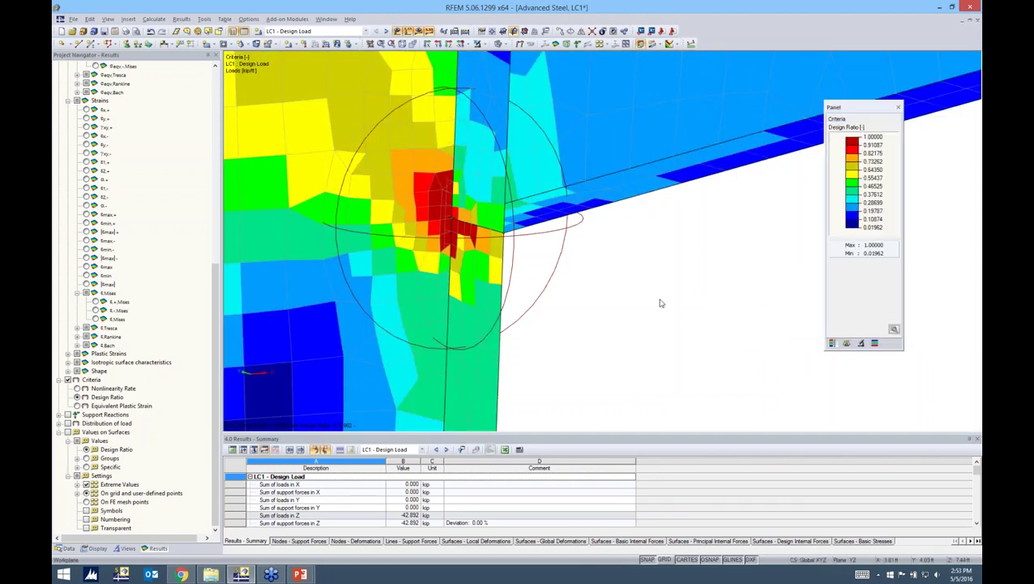
pyautogui.scroll(-3, 660, 303)
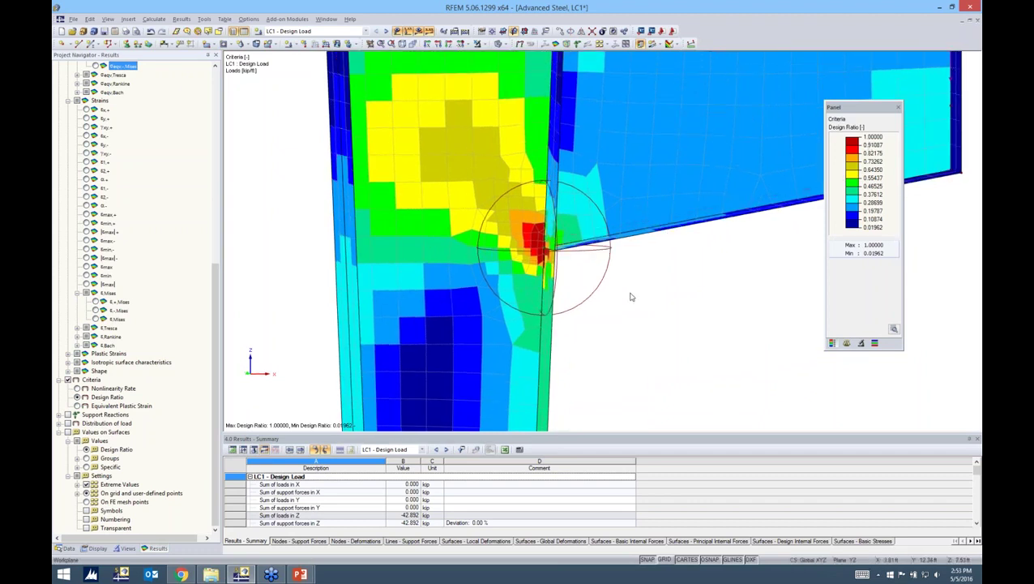
pyautogui.moveTo(631, 297); pyautogui.dragTo(676, 166, button='middle')
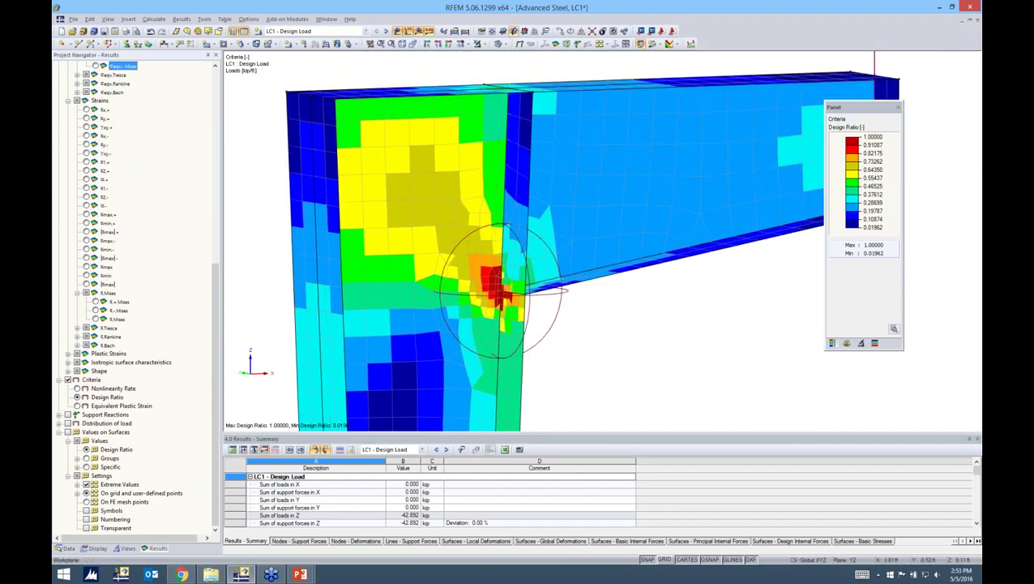
# Set the colour scale to span 0.90–1.00 and turn to a front elevation.
pyautogui.doubleClick(875, 180)
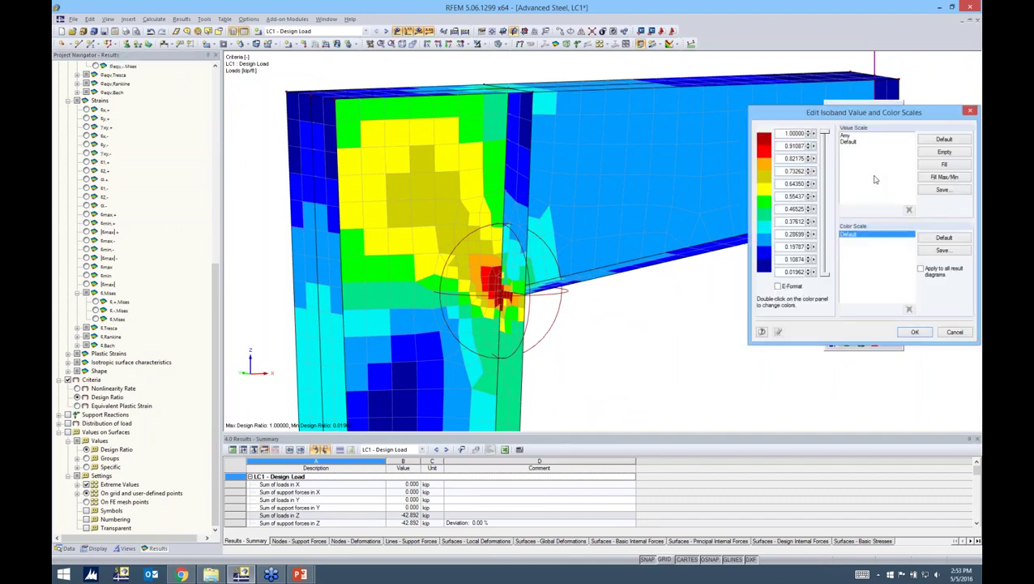
pyautogui.moveTo(784, 271); pyautogui.dragTo(845, 271)
pyautogui.write('0.9')
pyautogui.click(937, 166)
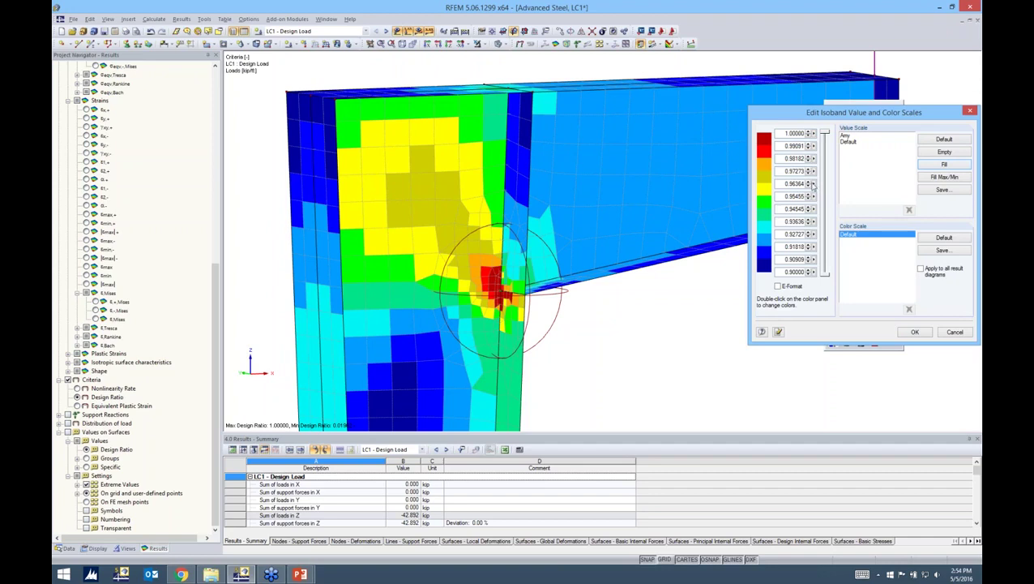
pyautogui.click(907, 332)
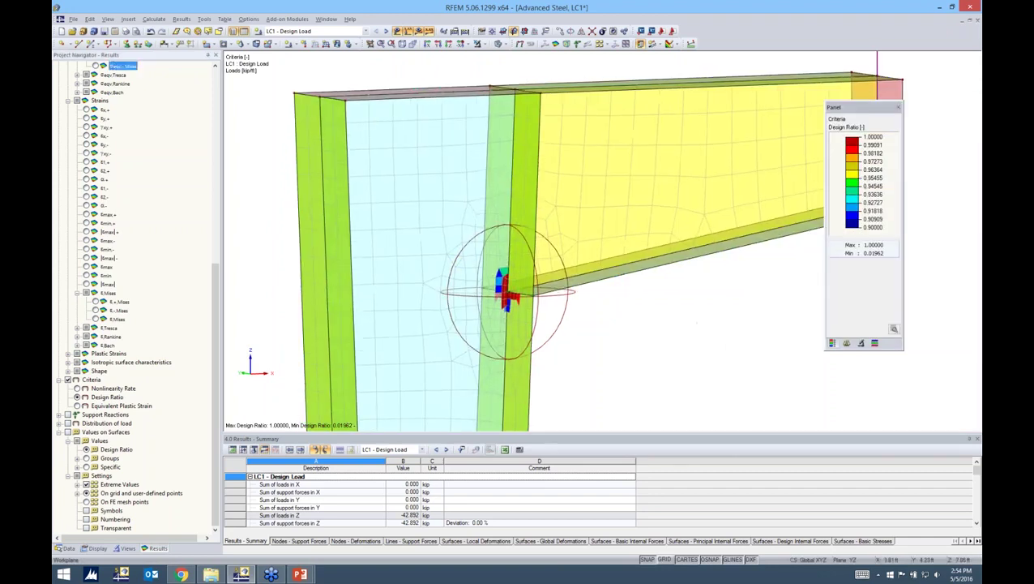
pyautogui.scroll(5, 503, 243)
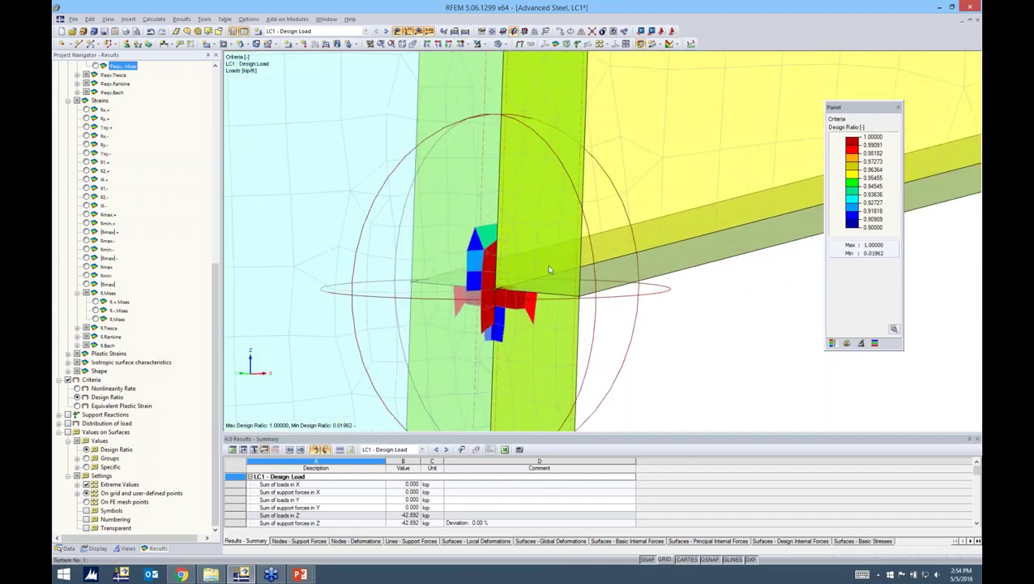
pyautogui.scroll(-2, 734, 323)
pyautogui.keyDown('ctrl'); pyautogui.moveTo(745, 327); pyautogui.dragTo(634, 304, button='middle'); pyautogui.keyUp('ctrl')
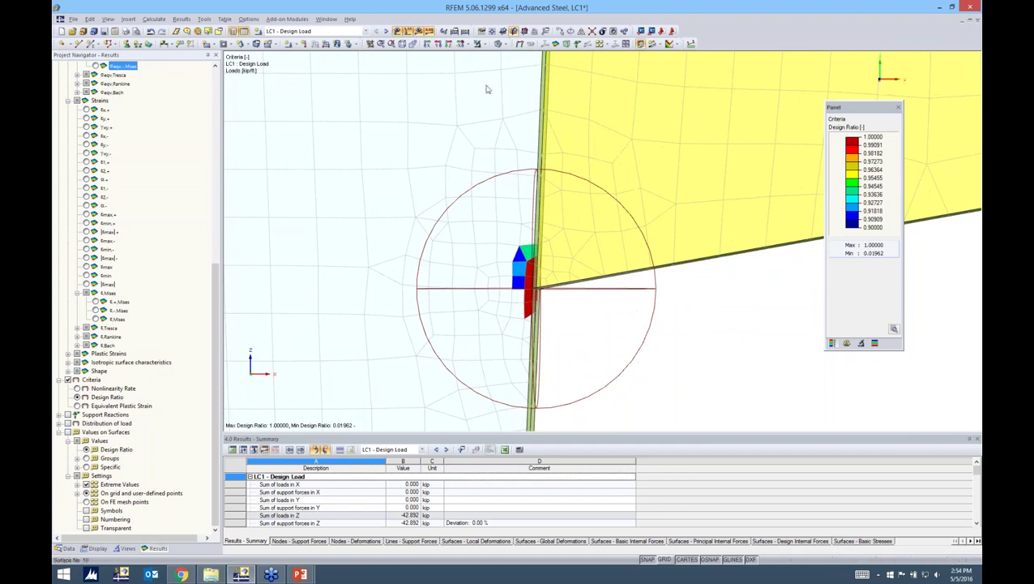
# Review RF-STEEL Surfaces CA1 Details options, using 'Constant on elements' internal-force distribution.
pyautogui.click(364, 31)
pyautogui.click(341, 49)
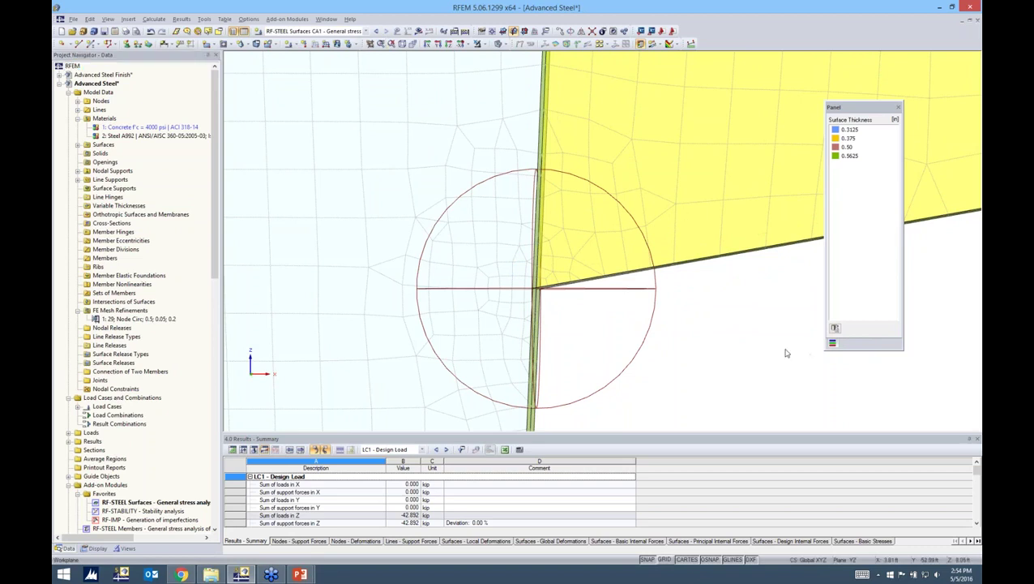
pyautogui.click(293, 20)
pyautogui.click(293, 30)
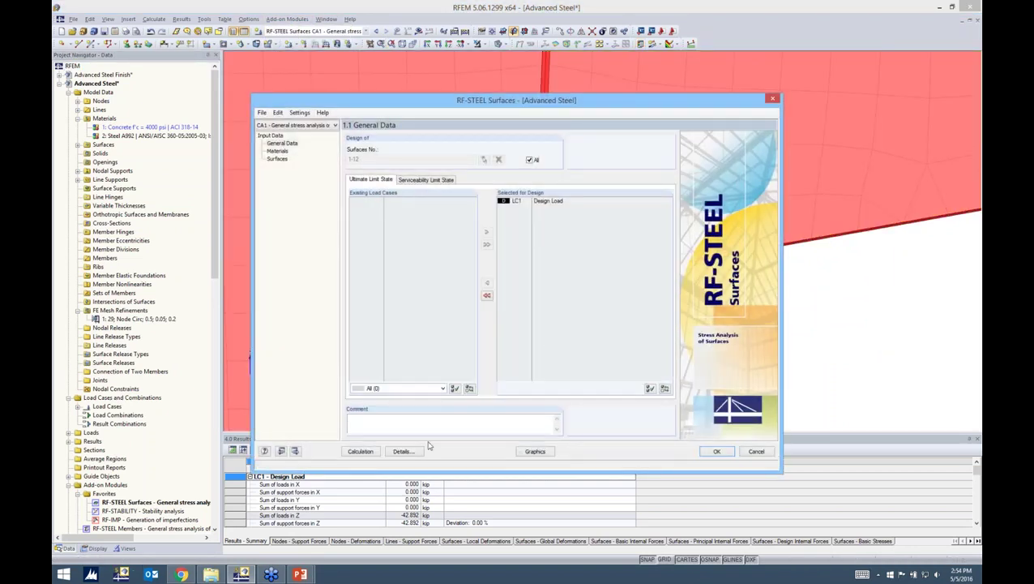
pyautogui.click(403, 452)
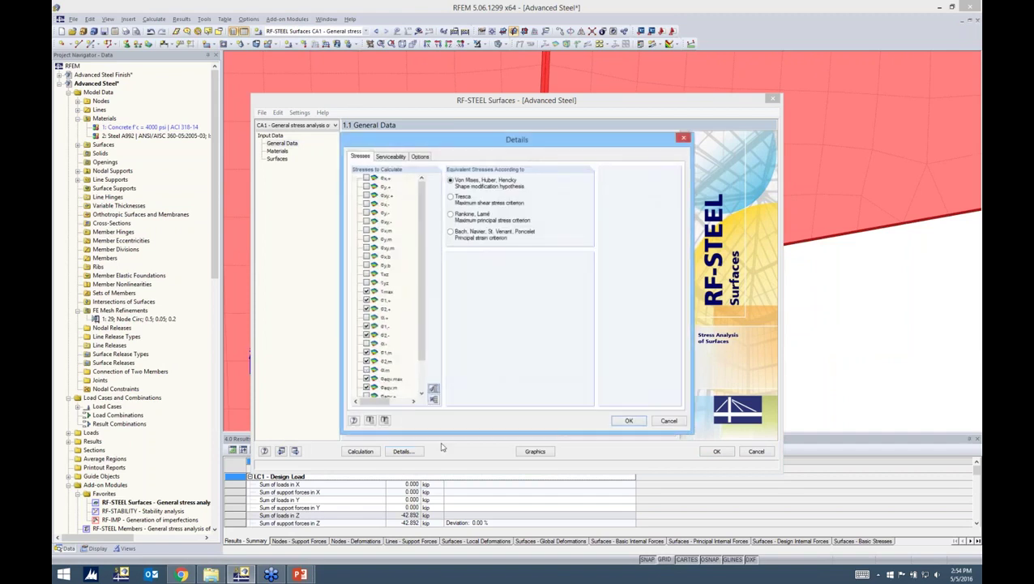
pyautogui.click(422, 158)
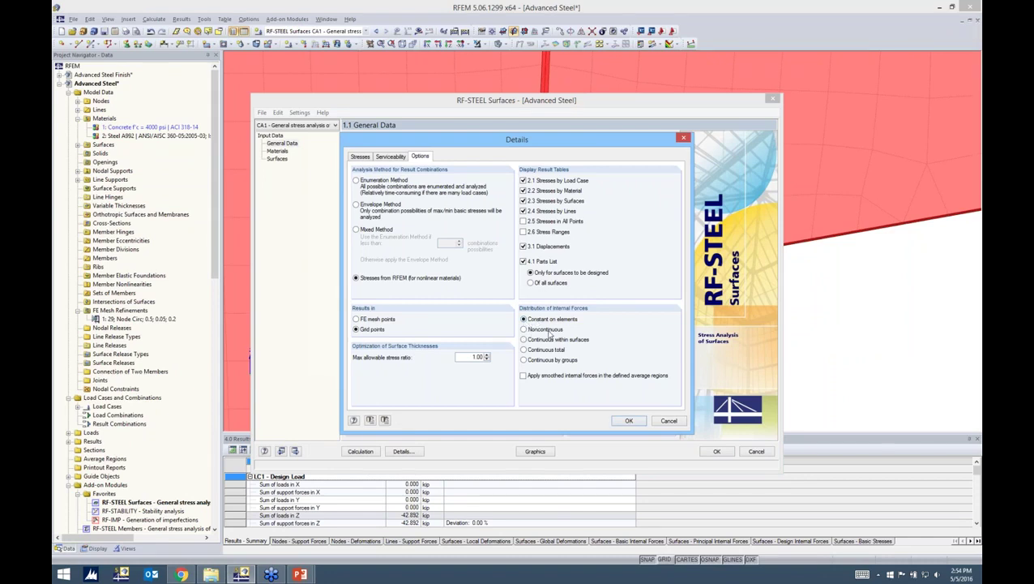
pyautogui.click(630, 420)
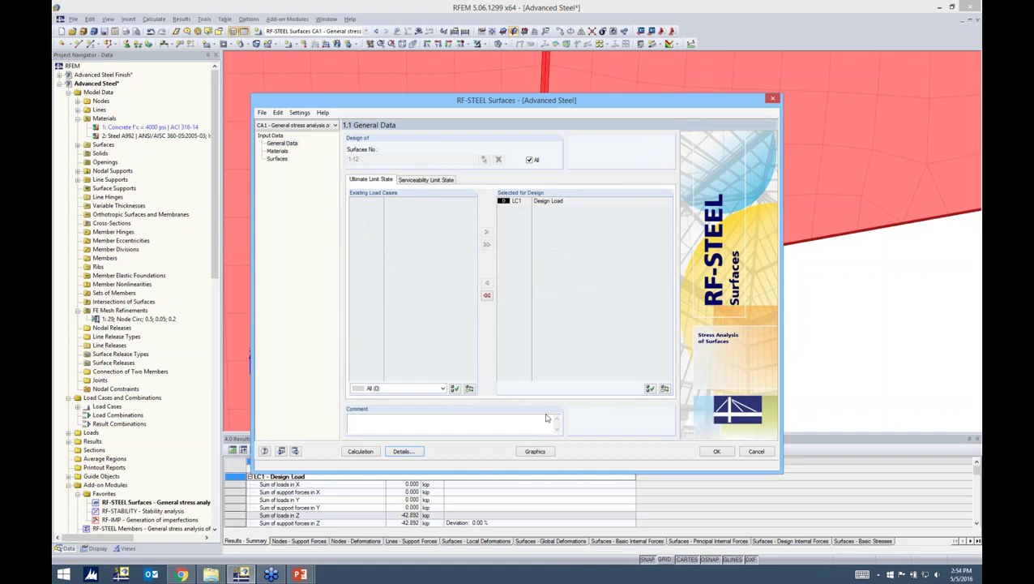
pyautogui.click(717, 452)
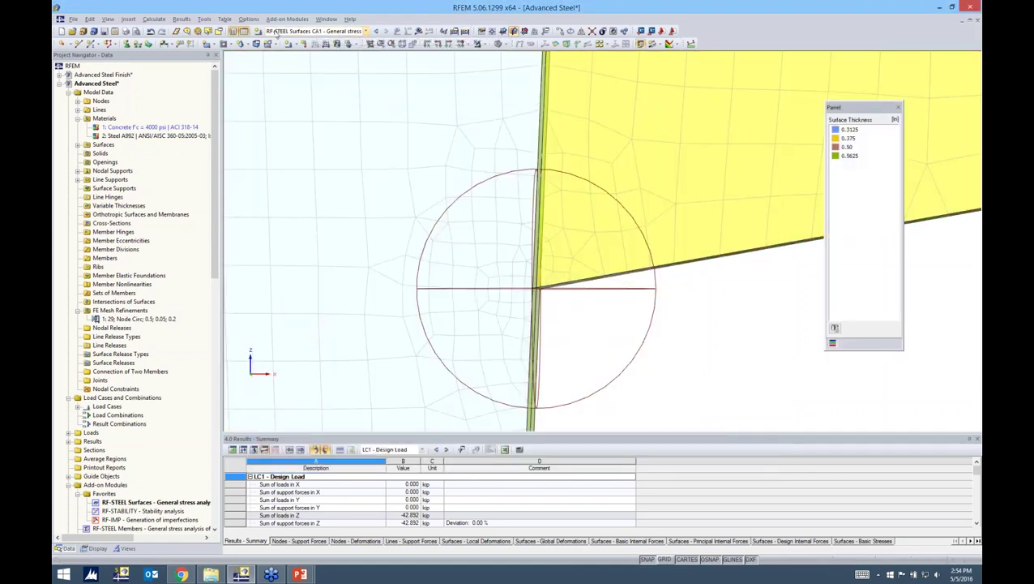
# Calculate and display RF-STEEL Surfaces CA1 stress ratio contours at the connection.
pyautogui.click(292, 33)
pyautogui.click(287, 47)
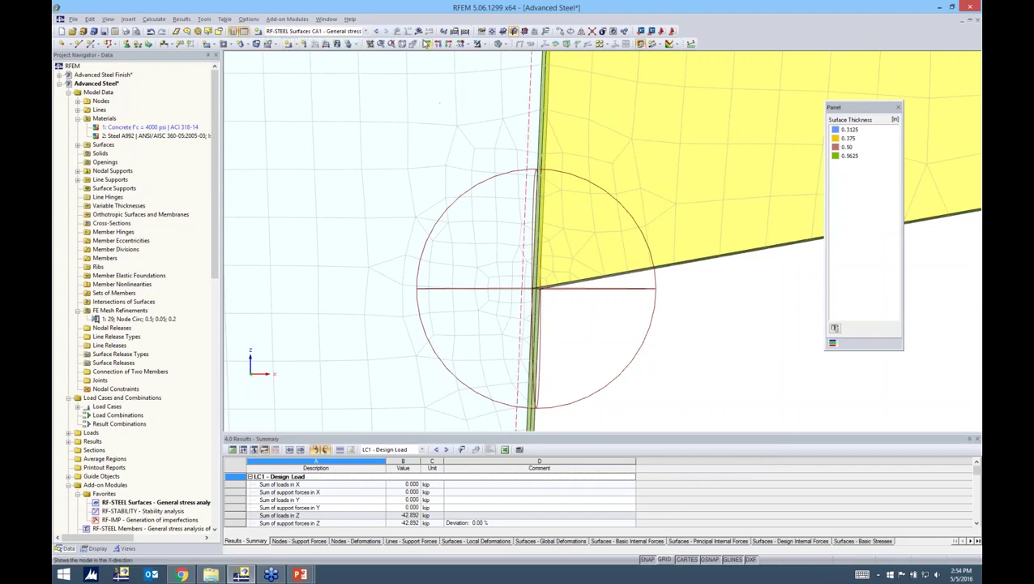
pyautogui.click(419, 31)
pyautogui.click(500, 305)
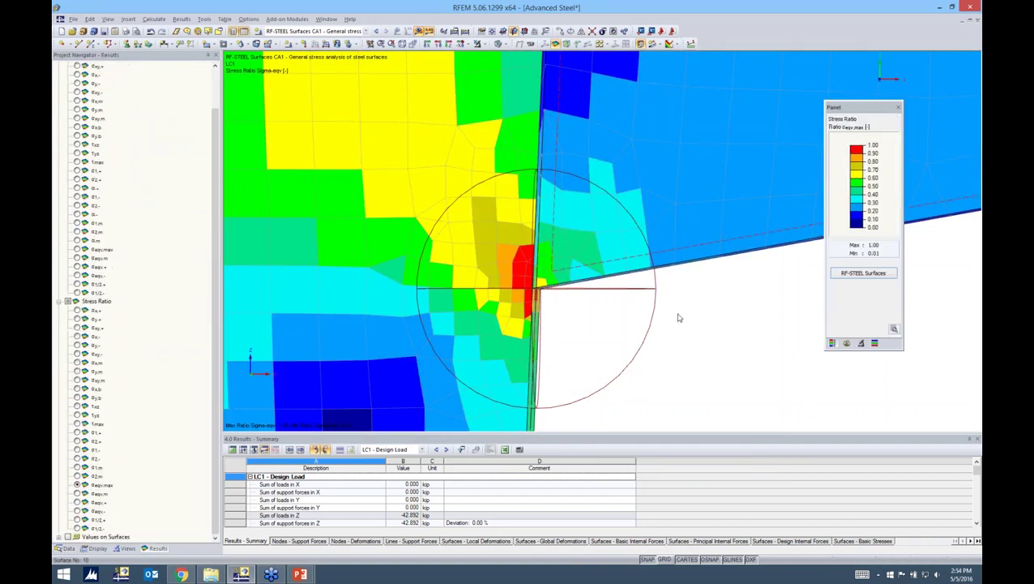
pyautogui.keyDown('ctrl'); pyautogui.moveTo(713, 335); pyautogui.dragTo(613, 292, button='middle'); pyautogui.keyUp('ctrl')
pyautogui.scroll(-3, 713, 308)
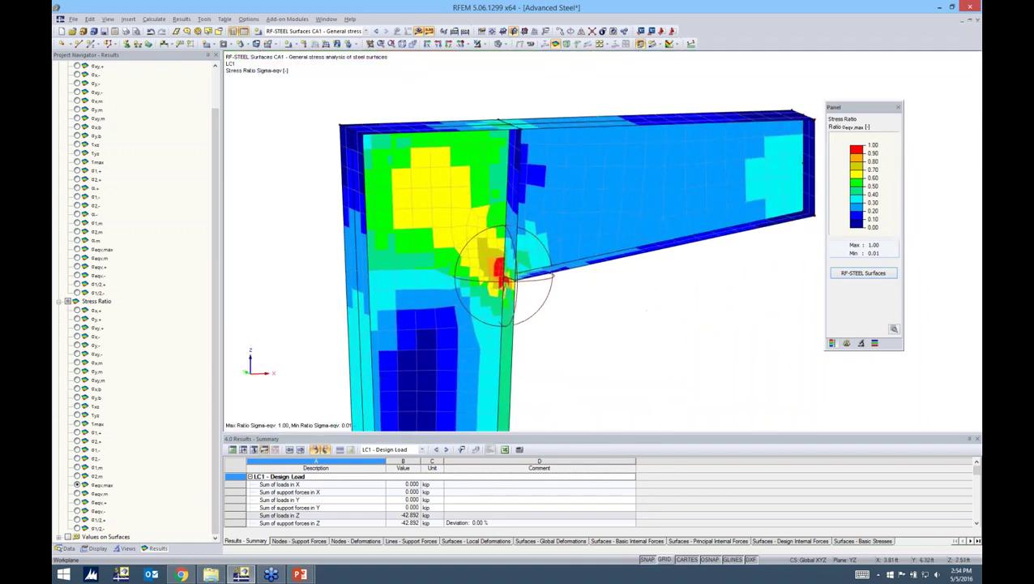
# Go to the slide show and advance to the 'AISC Modelling of Imperfections' slide.
pyautogui.moveTo(313, 575)
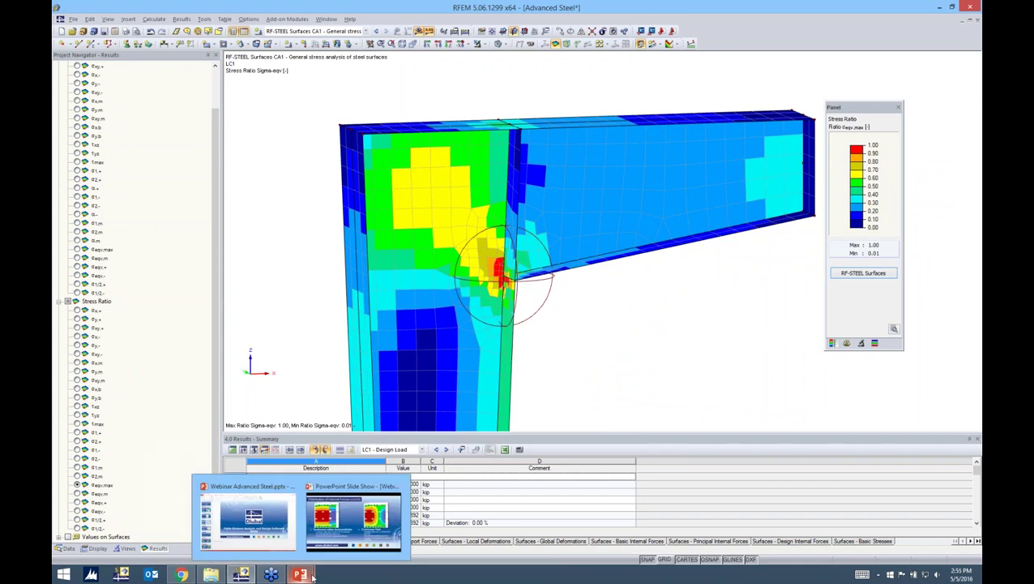
pyautogui.click(336, 525)
pyautogui.press('Right')
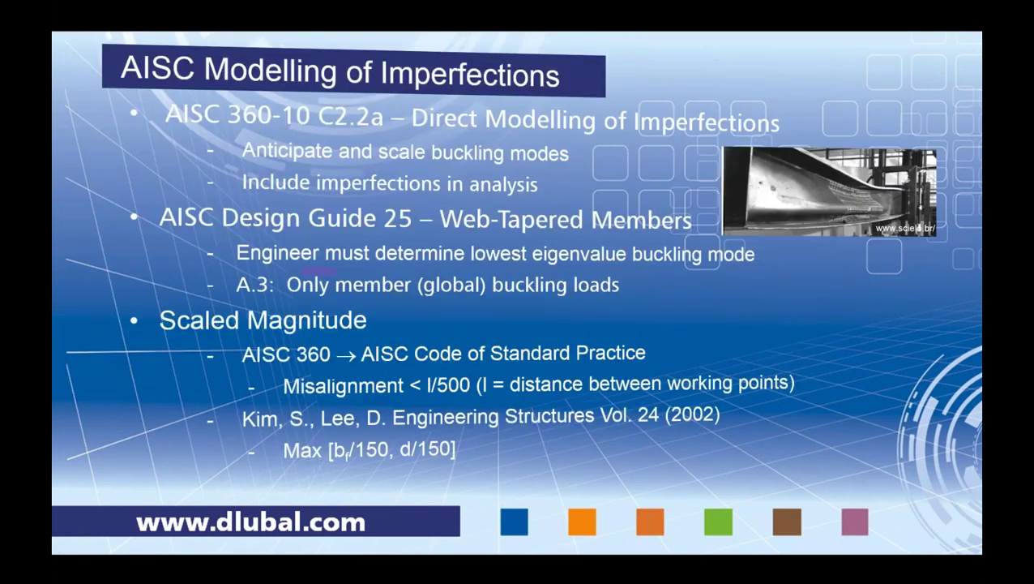
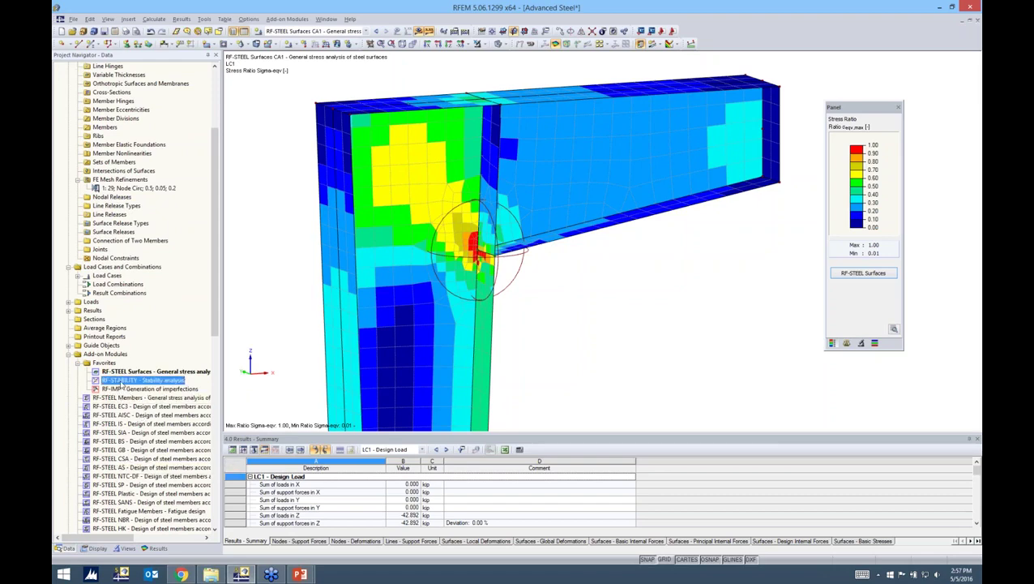
# In RF-STABILITY, keep LC1 - Design Load and set analysis to increase load until structural failure.
pyautogui.doubleClick(119, 381)
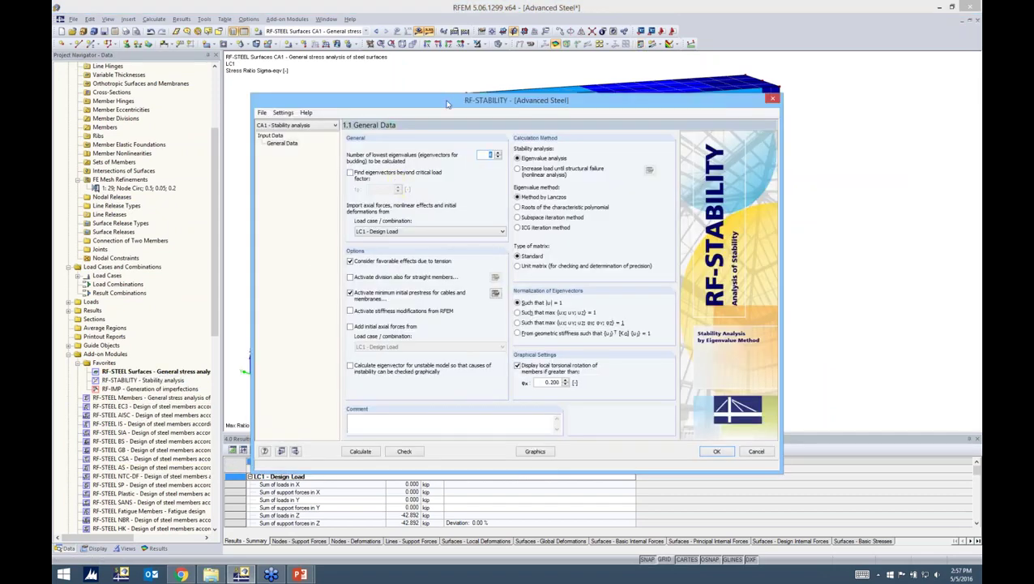
pyautogui.moveTo(447, 103); pyautogui.dragTo(539, 87)
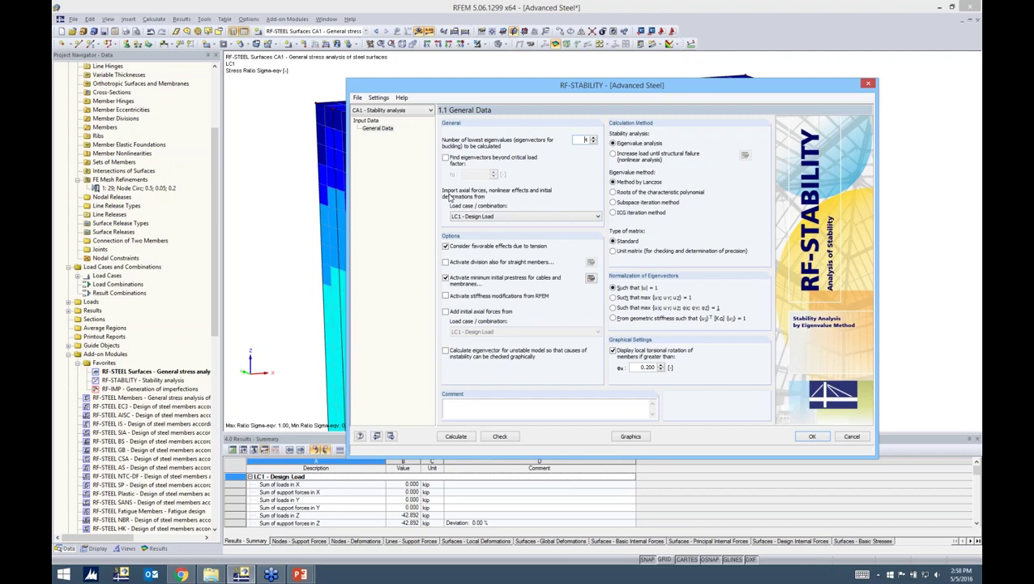
pyautogui.click(478, 216)
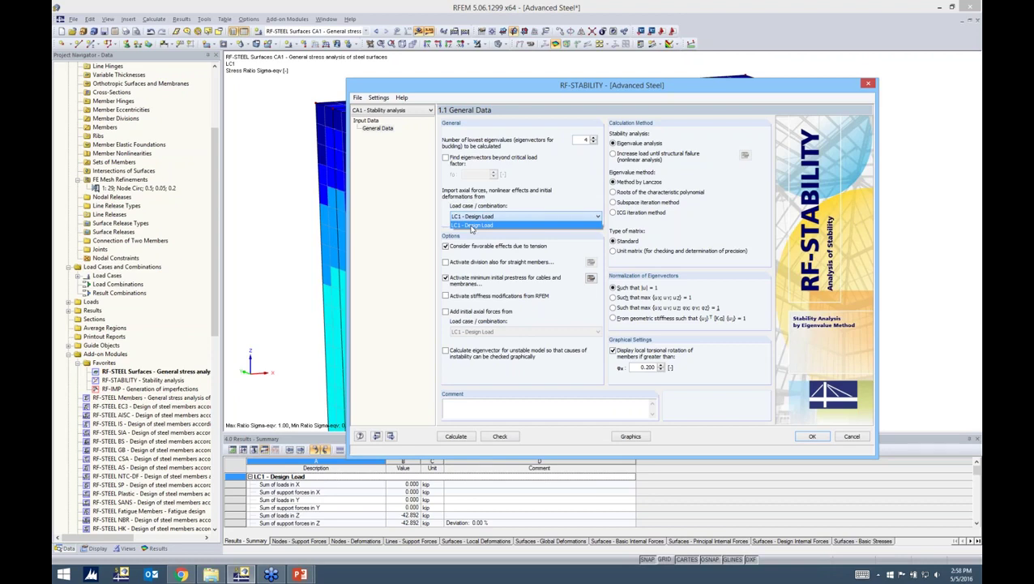
pyautogui.click(472, 226)
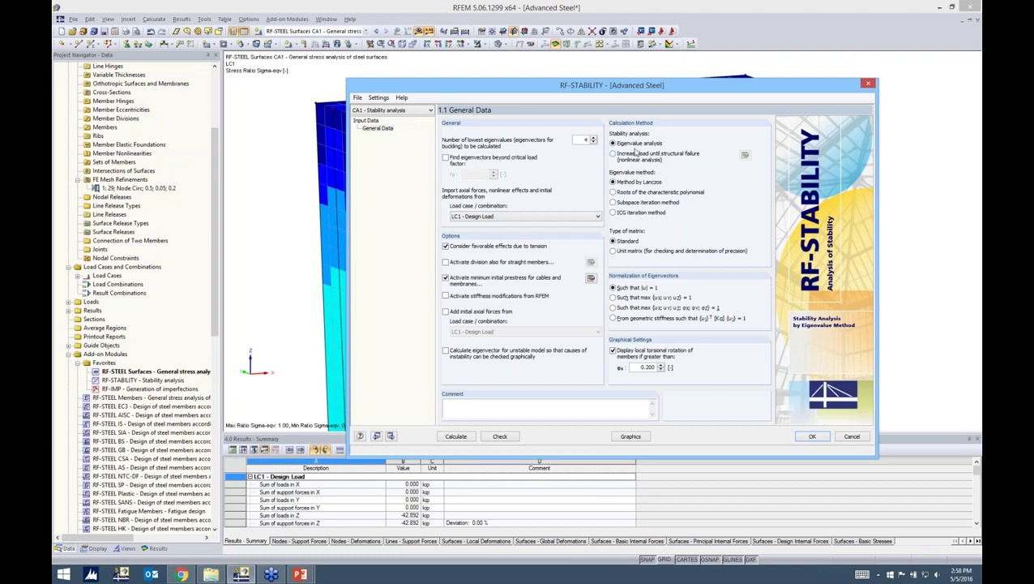
pyautogui.click(613, 154)
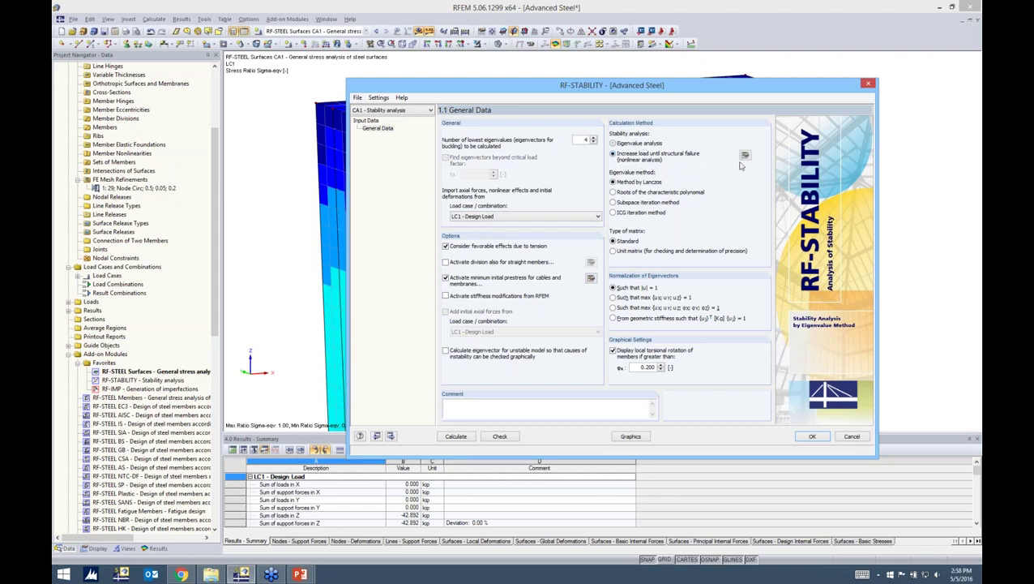
# Review the nonlinear calculation parameters unchanged, then revert to eigenvalue analysis with four buckling modes.
pyautogui.click(745, 155)
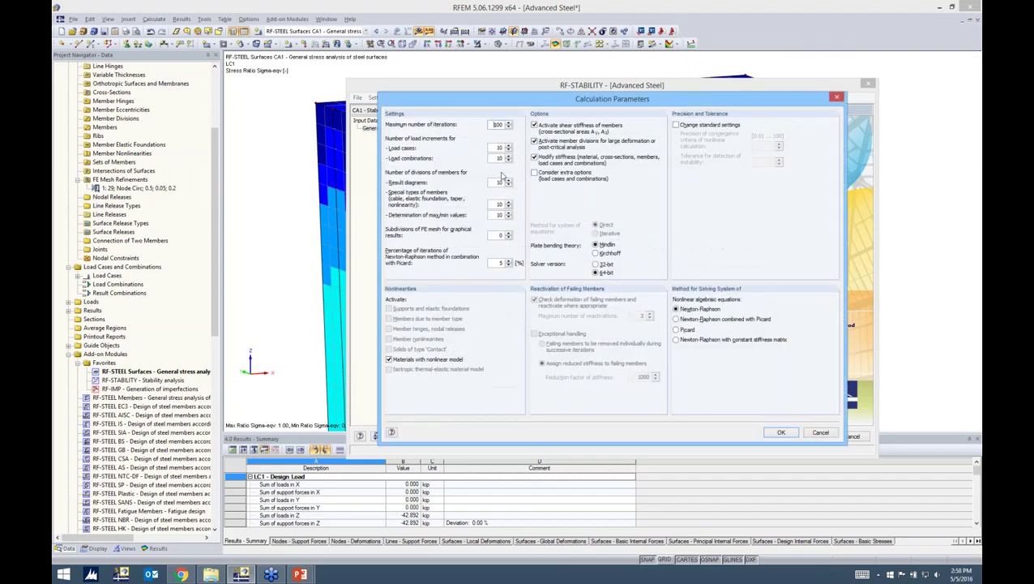
pyautogui.click(836, 97)
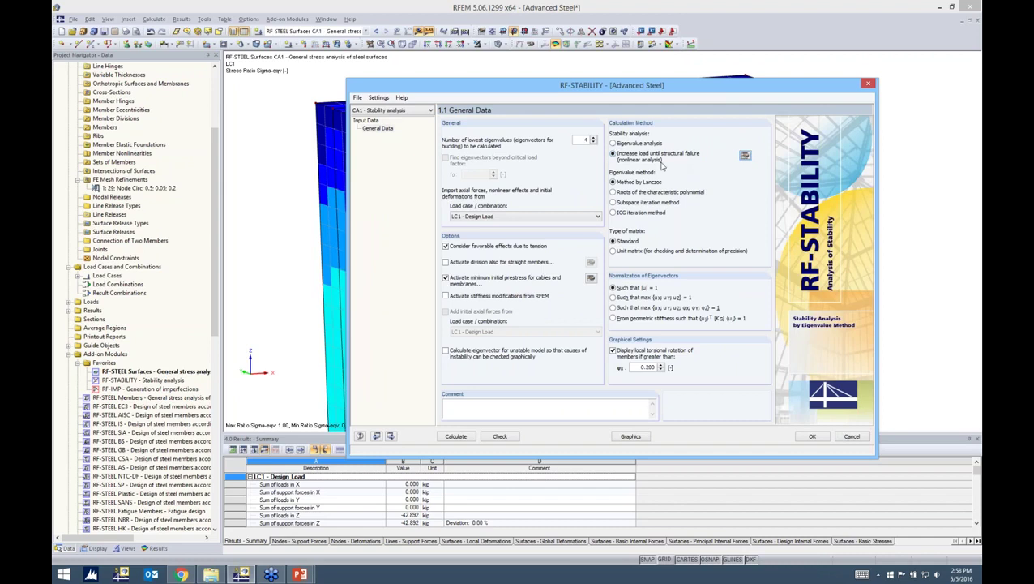
pyautogui.click(614, 143)
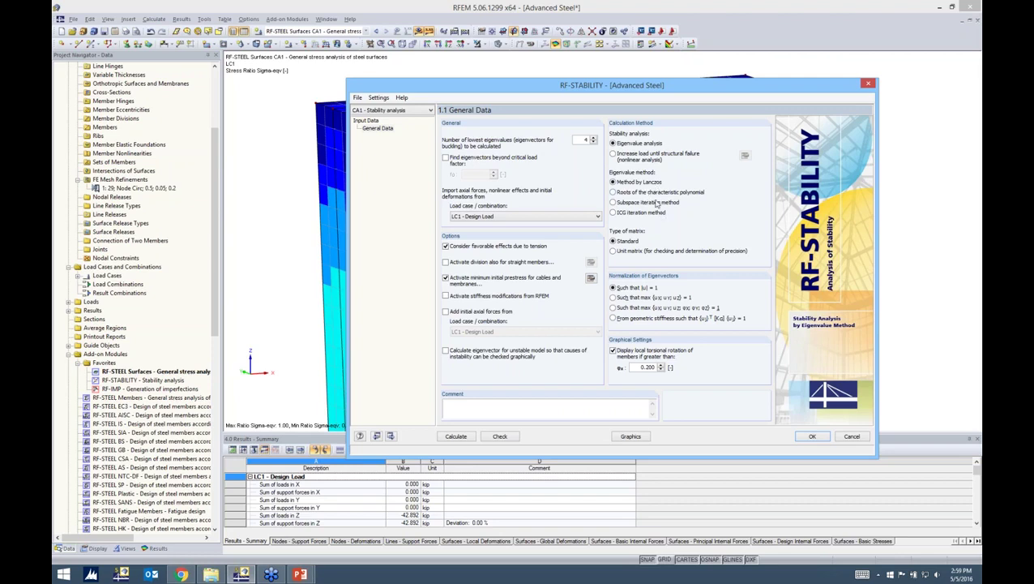
# Run the stability calculation and inspect the first buckling mode shape from the other side.
pyautogui.click(458, 438)
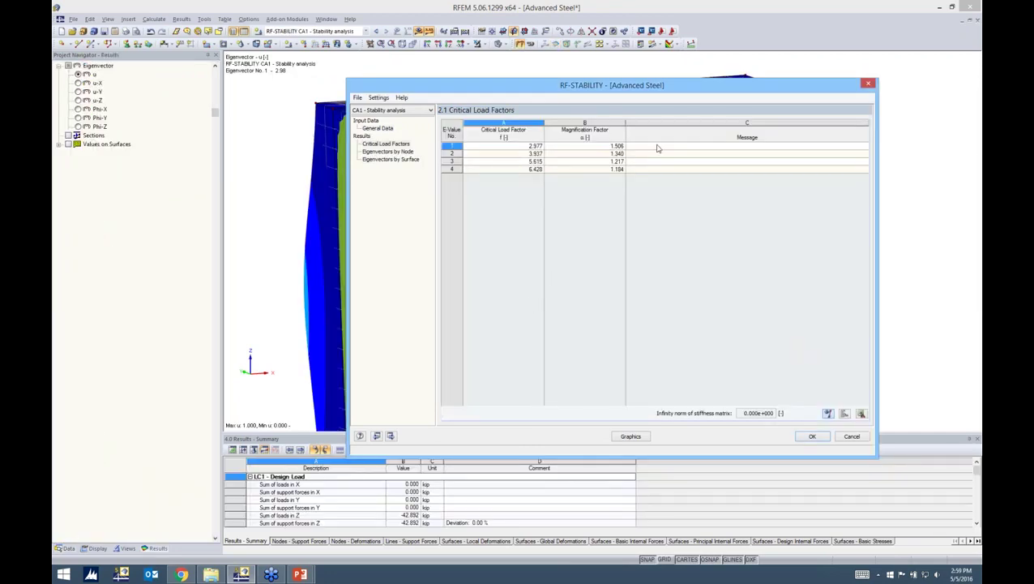
pyautogui.moveTo(663, 91); pyautogui.dragTo(662, 141)
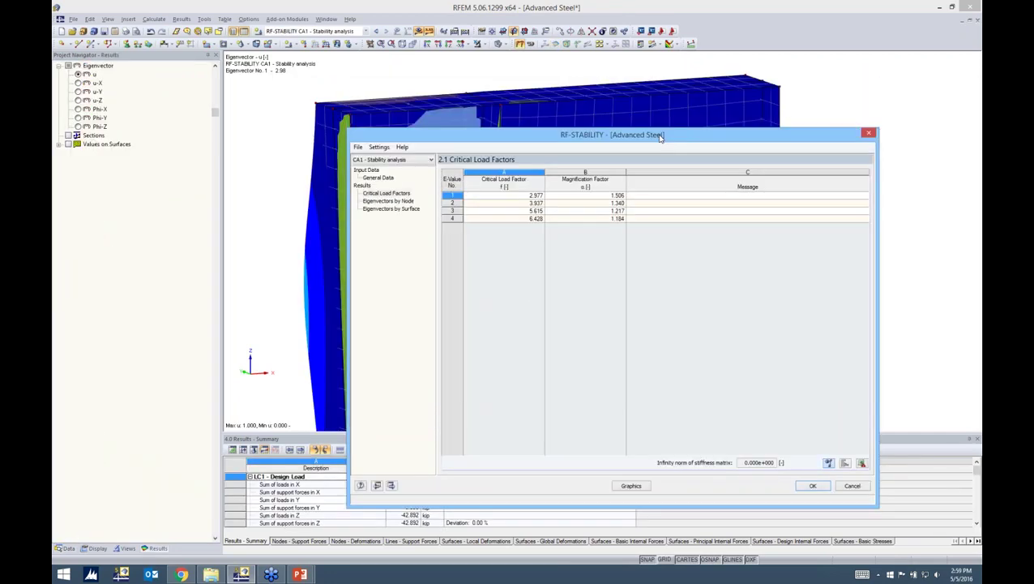
pyautogui.click(868, 133)
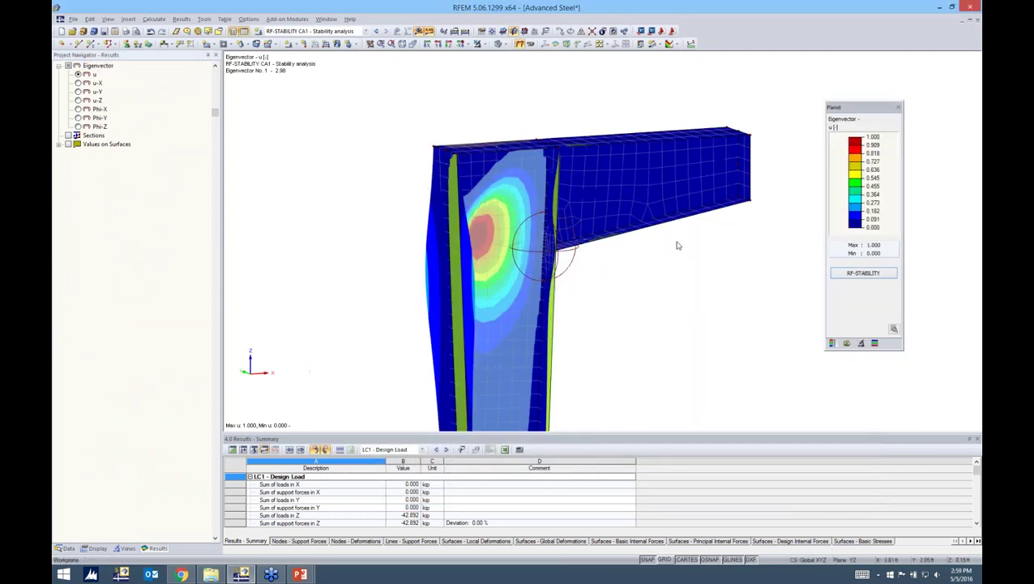
pyautogui.keyDown('ctrl'); pyautogui.moveTo(543, 243); pyautogui.dragTo(542, 177, button='middle'); pyautogui.keyUp('ctrl')
pyautogui.scroll(-5, 541, 185)
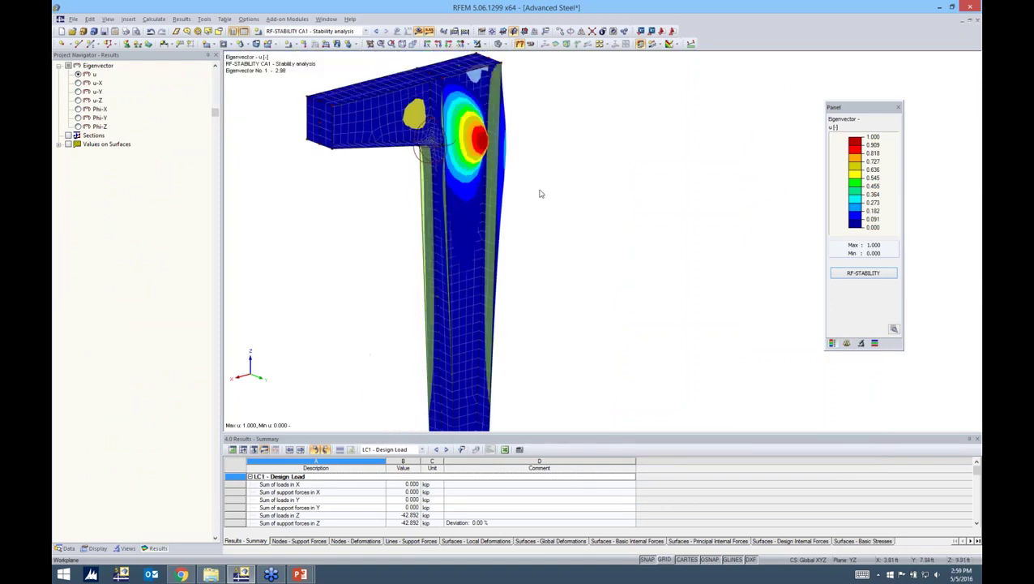
pyautogui.moveTo(634, 225); pyautogui.dragTo(551, 197, button='middle')
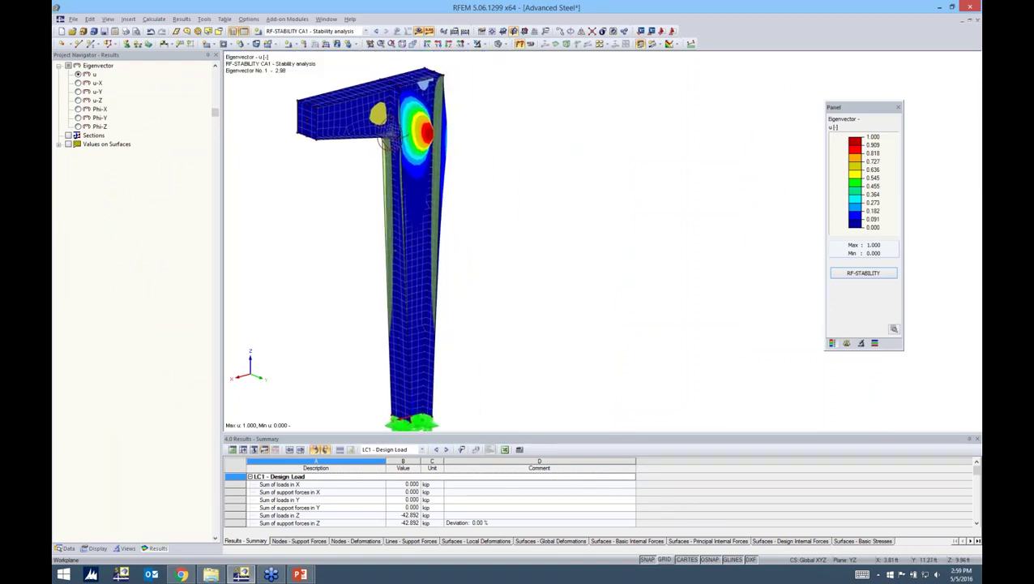
# Step through buckling modes 2–4 (3.937, 5.615, 6.428), ending on mode 1 (2.977).
pyautogui.click(853, 273)
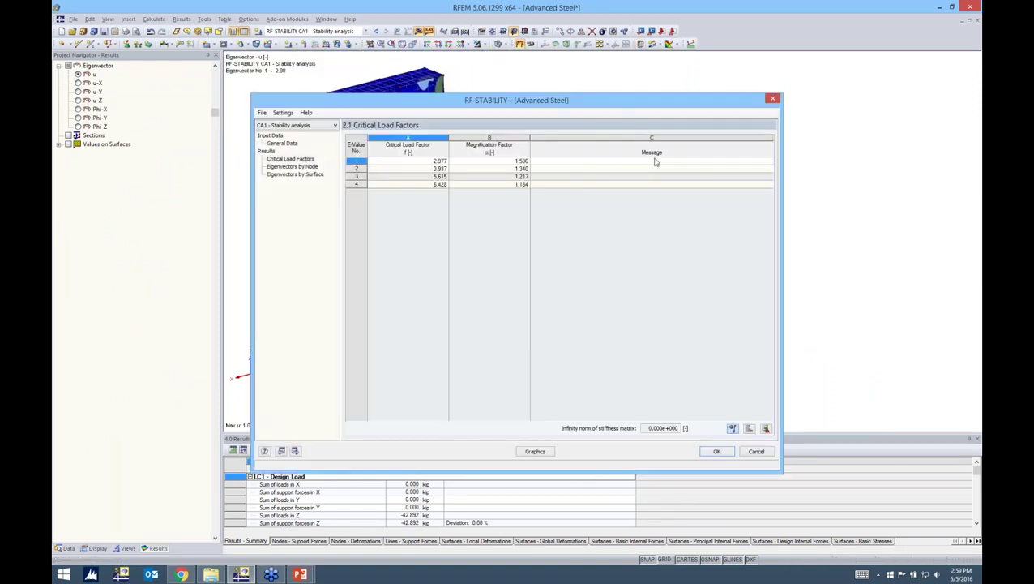
pyautogui.moveTo(621, 103); pyautogui.dragTo(828, 118)
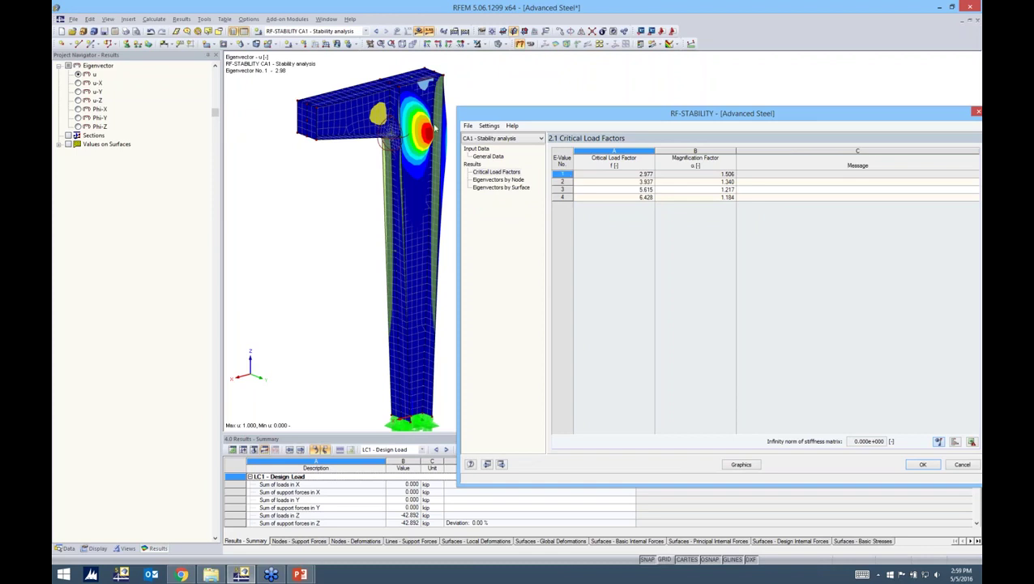
pyautogui.click(561, 184)
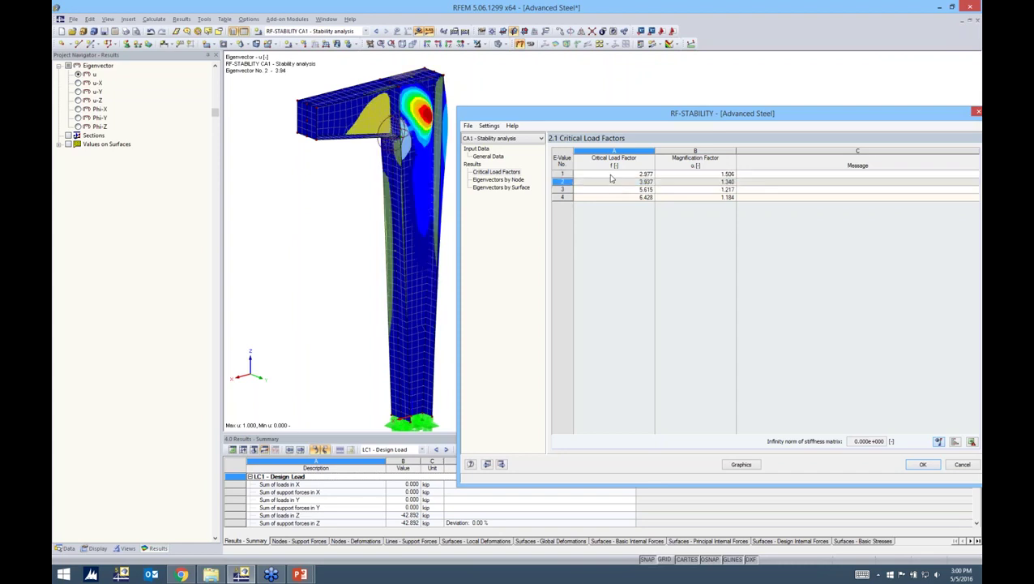
pyautogui.click(562, 189)
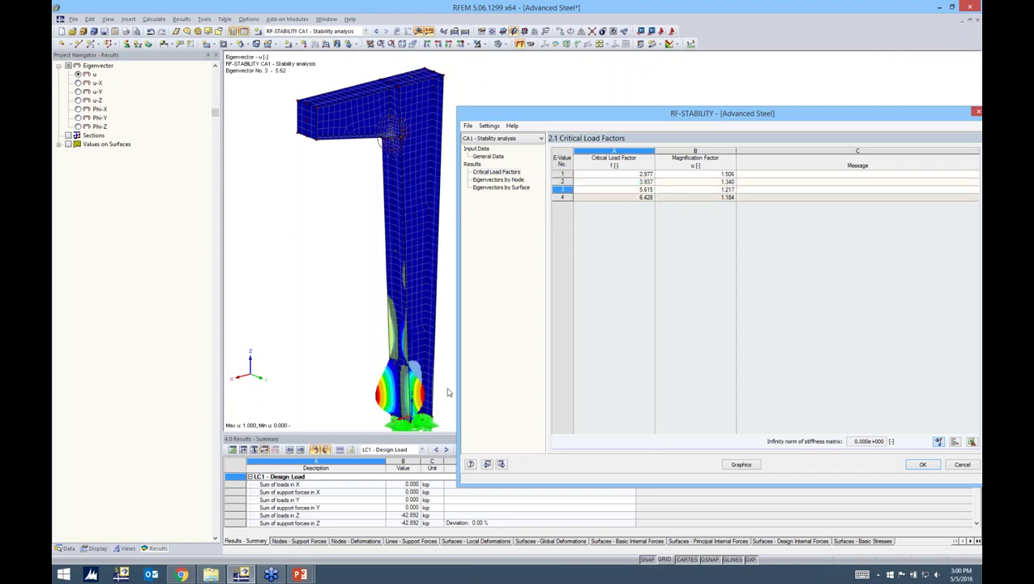
pyautogui.click(606, 197)
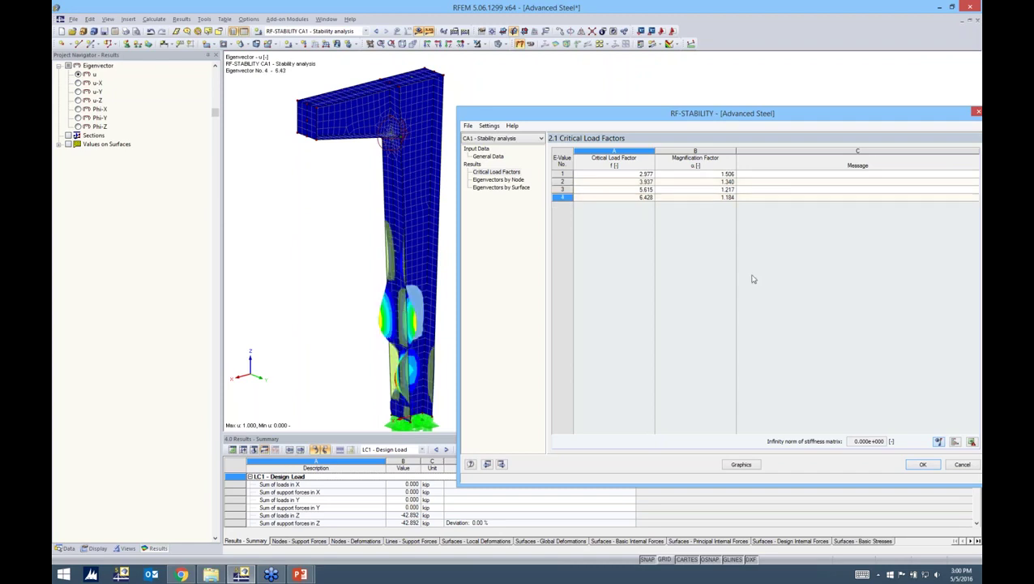
pyautogui.click(634, 176)
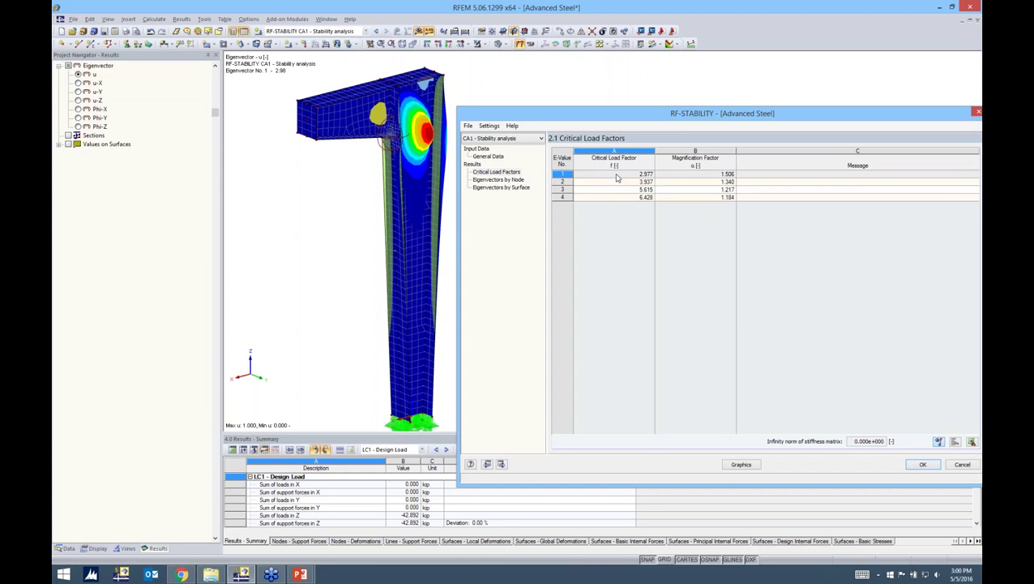
pyautogui.click(923, 464)
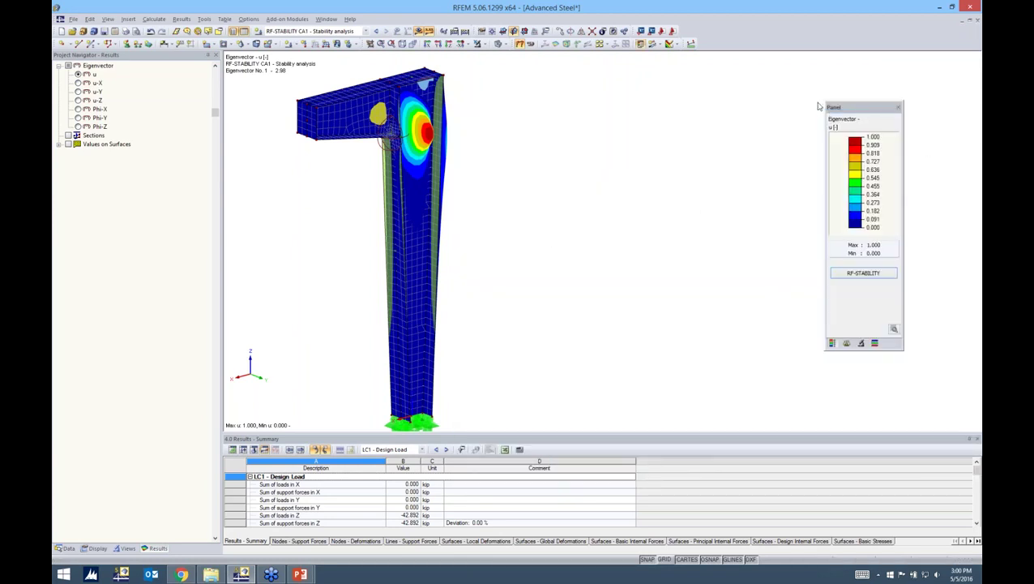
# Open RF-IMP from the Data tree at General Data for case CA1.
pyautogui.scroll(5, 533, 149)
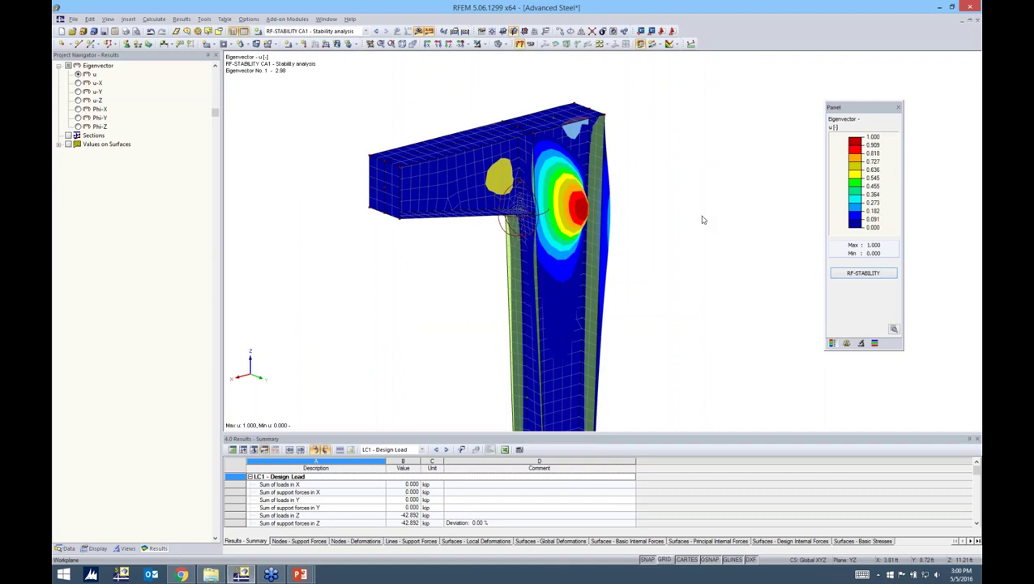
pyautogui.click(66, 548)
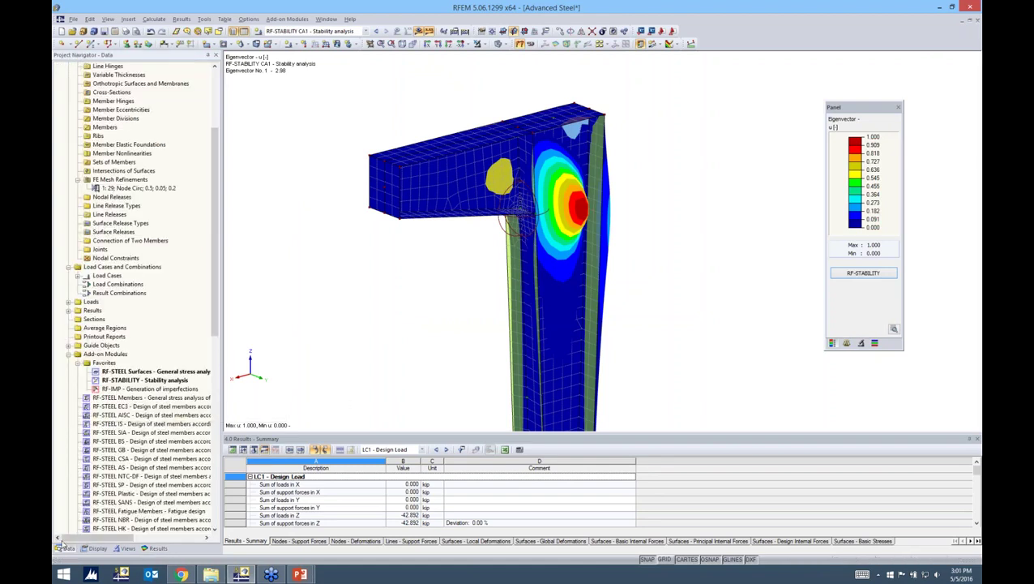
pyautogui.doubleClick(139, 389)
pyautogui.moveTo(396, 139); pyautogui.dragTo(508, 110)
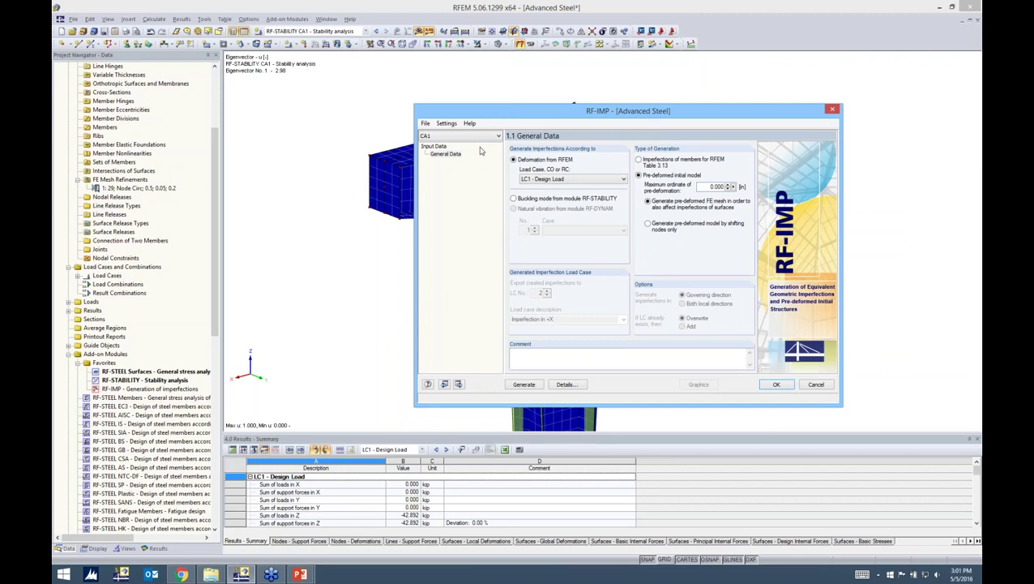
# Base the imperfections on a buckling mode from CA1 - Stability analysis.
pyautogui.click(513, 198)
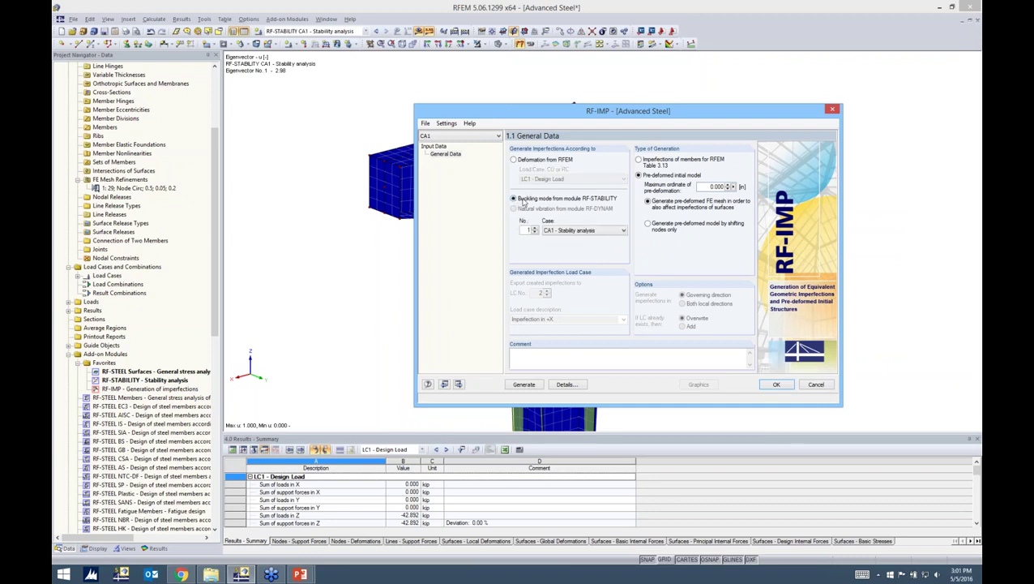
pyautogui.click(577, 232)
pyautogui.click(574, 240)
# Set the maximum pre-deformation ordinate to 1.000 and close RF-IMP.
pyautogui.doubleClick(711, 186)
pyautogui.click(772, 386)
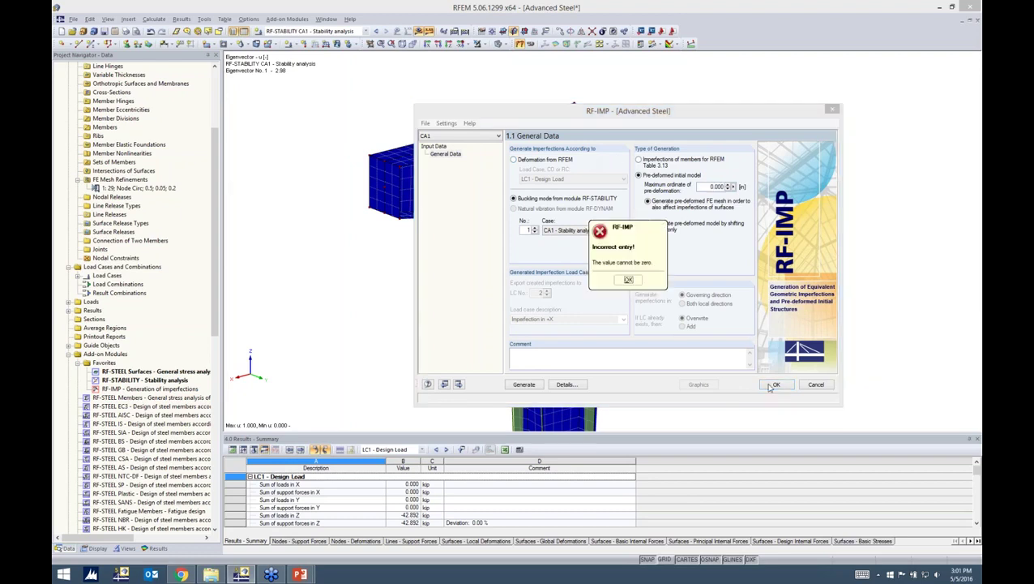
pyautogui.click(629, 280)
pyautogui.write('1')
pyautogui.click(775, 385)
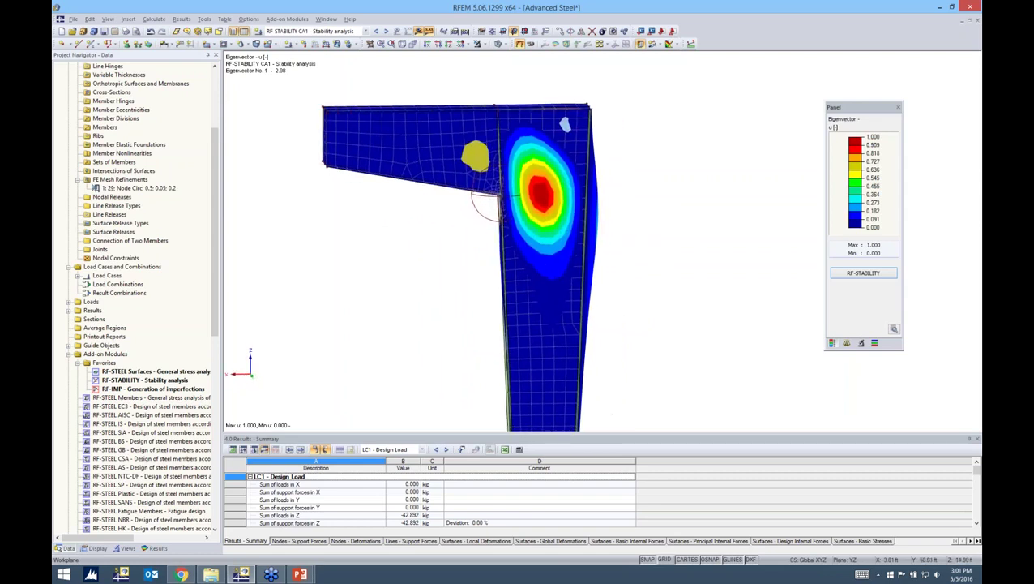
pyautogui.click(300, 574)
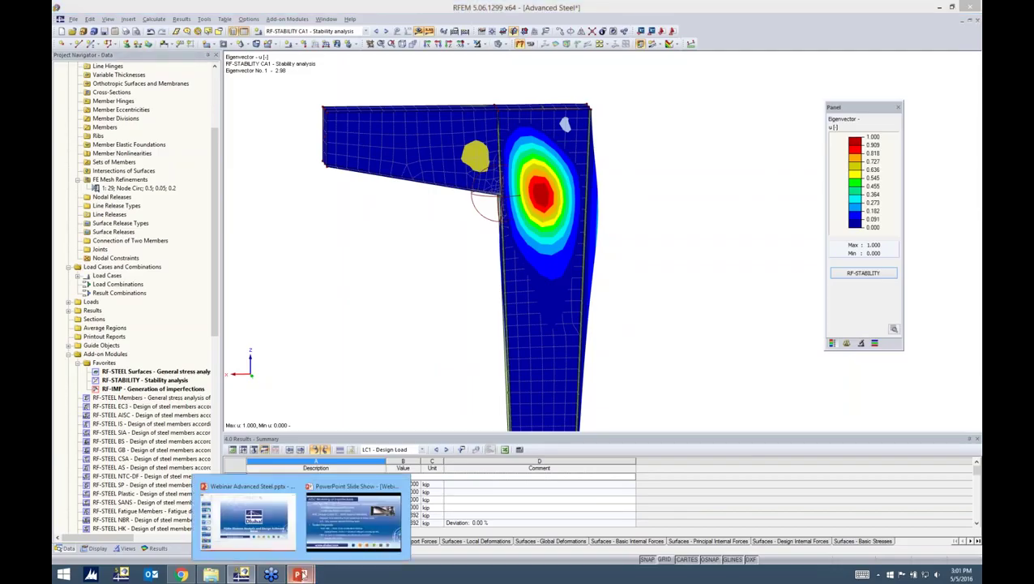
pyautogui.click(333, 526)
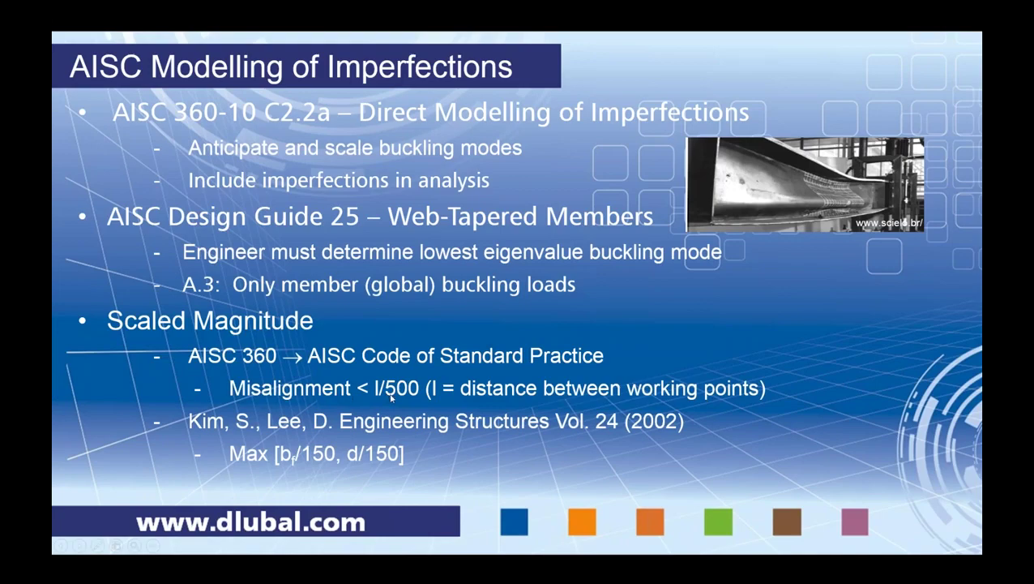
pyautogui.hotkey('alt', 'Tab')
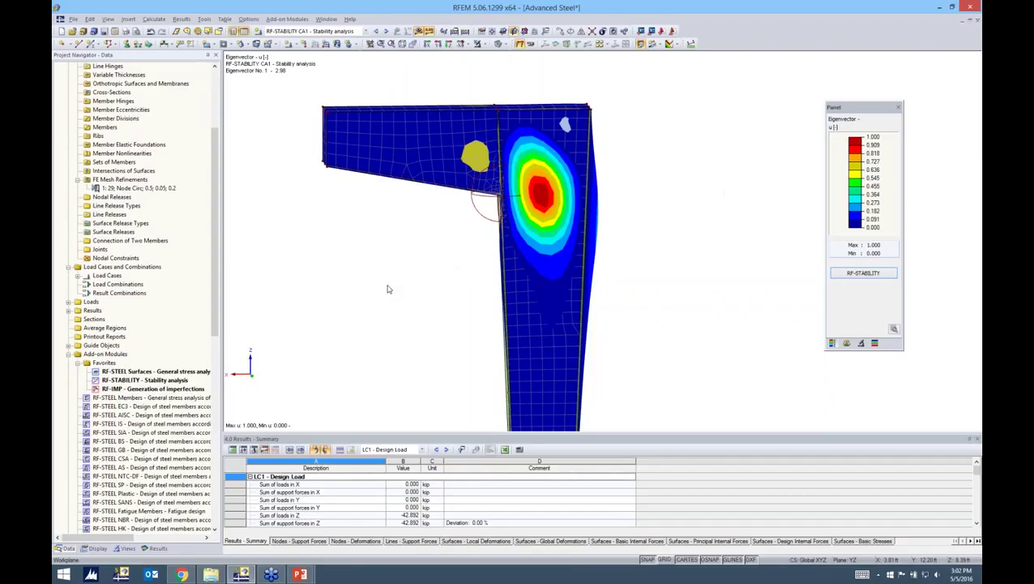
# Measure the 4.68 ft distance between node 12 and the lower web corner.
pyautogui.scroll(2, 649, 235)
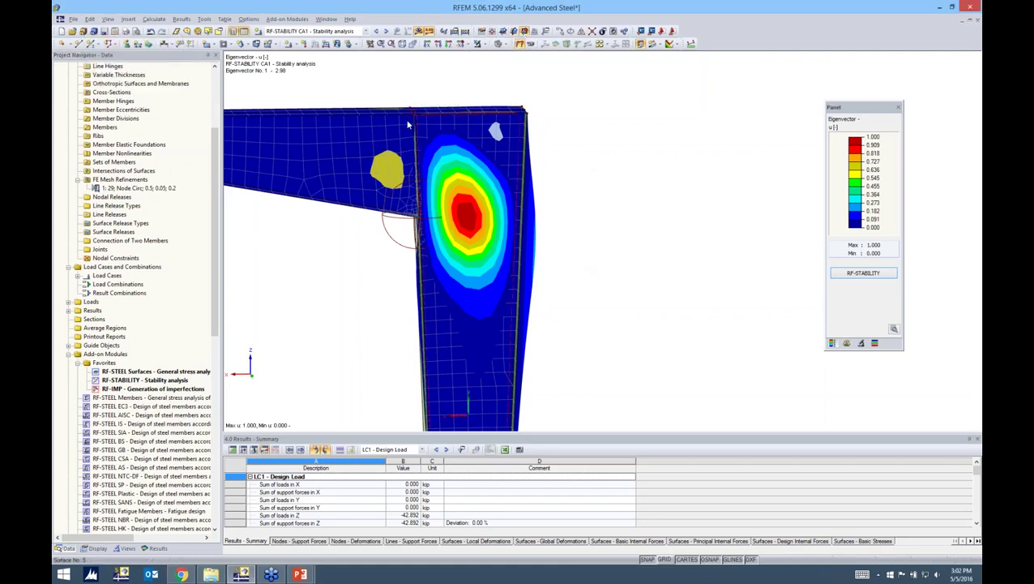
pyautogui.click(691, 44)
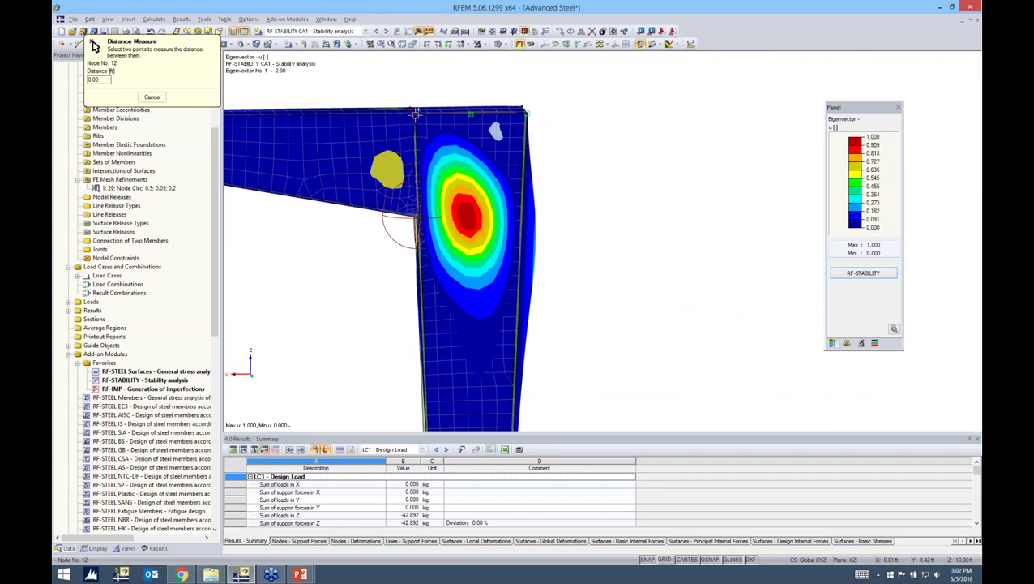
pyautogui.click(415, 114)
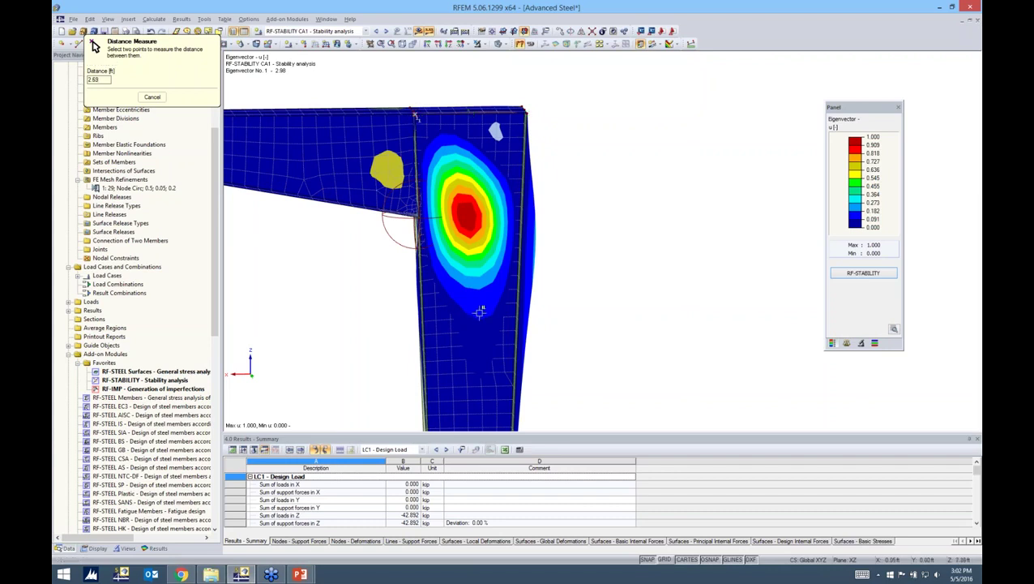
pyautogui.click(511, 412)
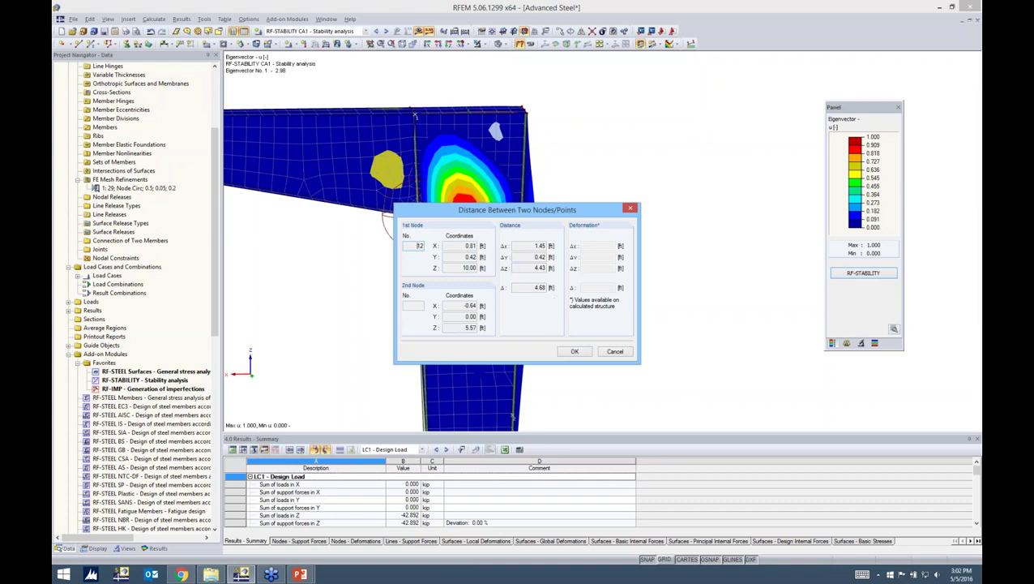
pyautogui.moveTo(537, 211); pyautogui.dragTo(703, 160)
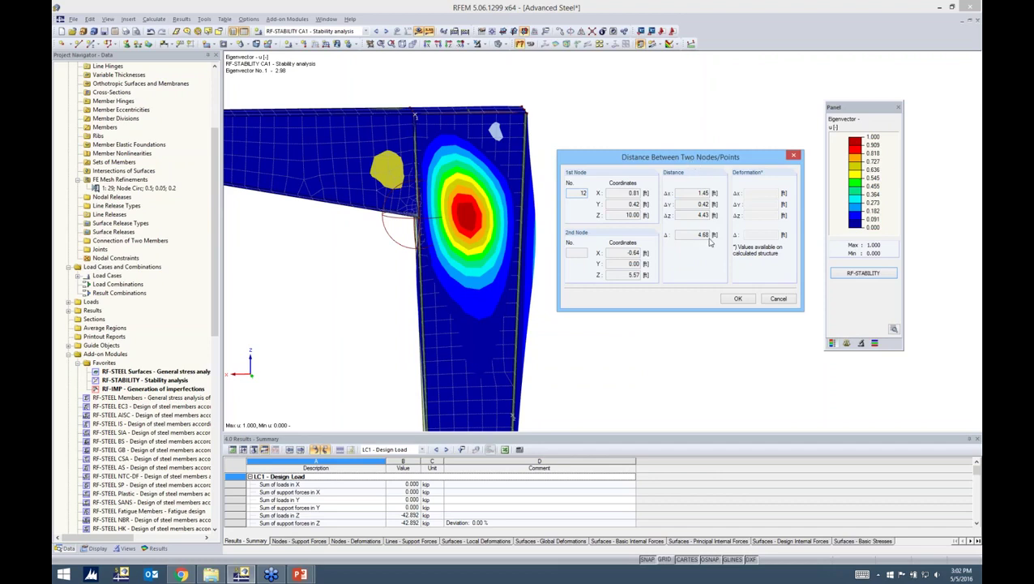
pyautogui.click(733, 298)
pyautogui.click(152, 97)
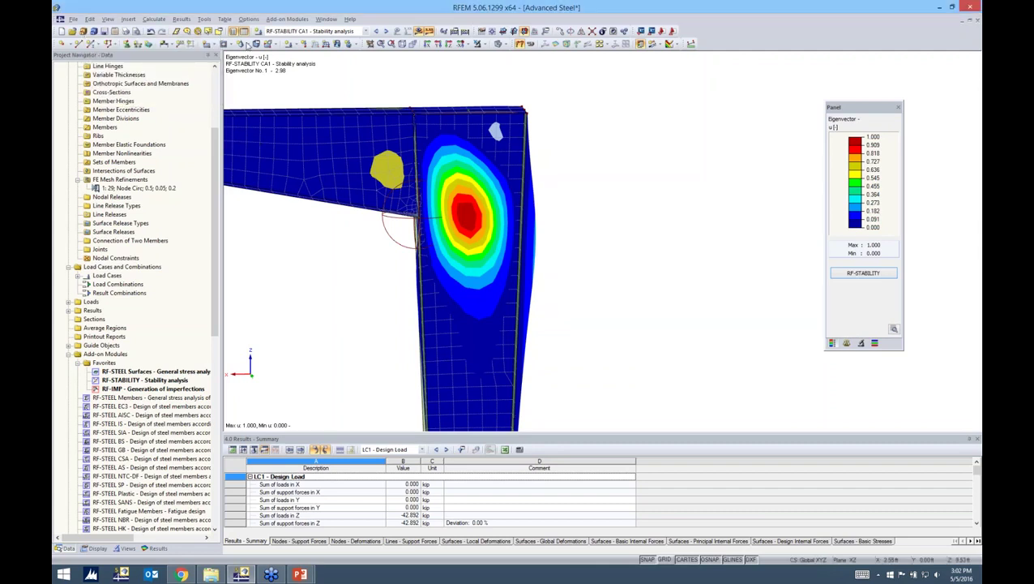
# Switch the displayed case to RF-IMP CA1 and reopen the RF-IMP module.
pyautogui.click(296, 30)
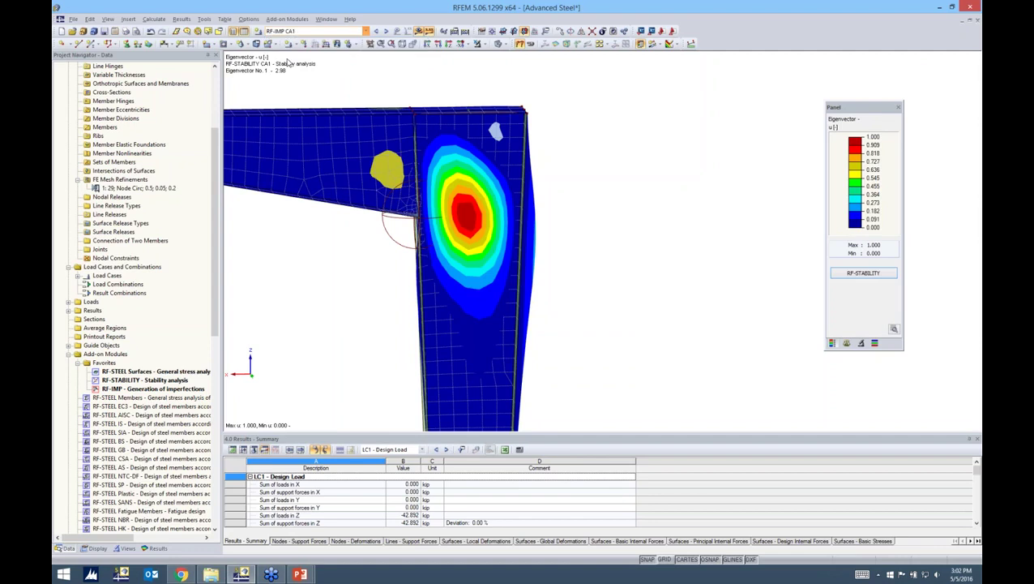
pyautogui.click(284, 52)
pyautogui.click(289, 20)
pyautogui.click(290, 31)
# Change the maximum ordinate to 0.12 and generate the pre-deformed surface model.
pyautogui.moveTo(600, 215); pyautogui.dragTo(631, 216)
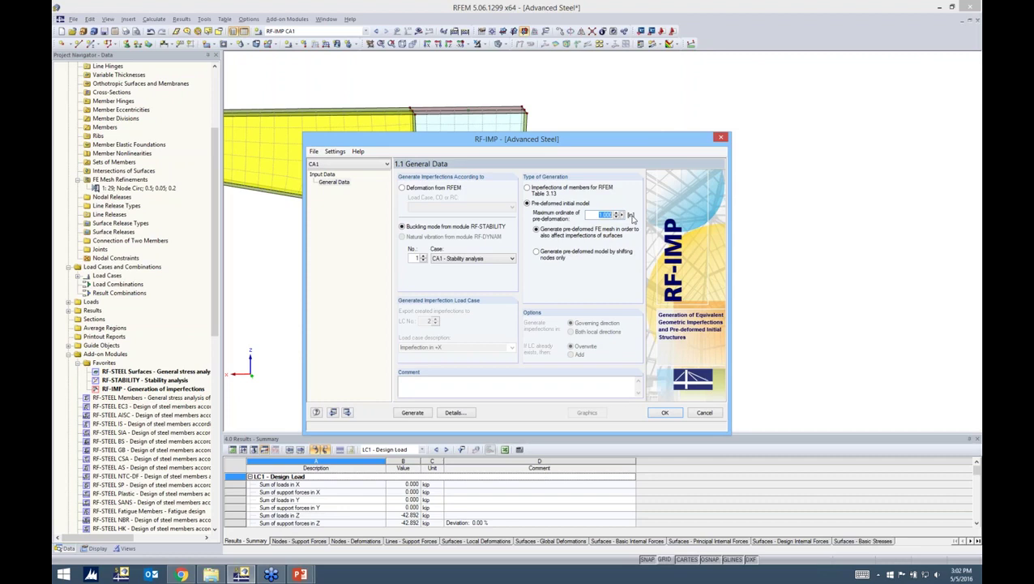
pyautogui.write('0.')
pyautogui.click(414, 413)
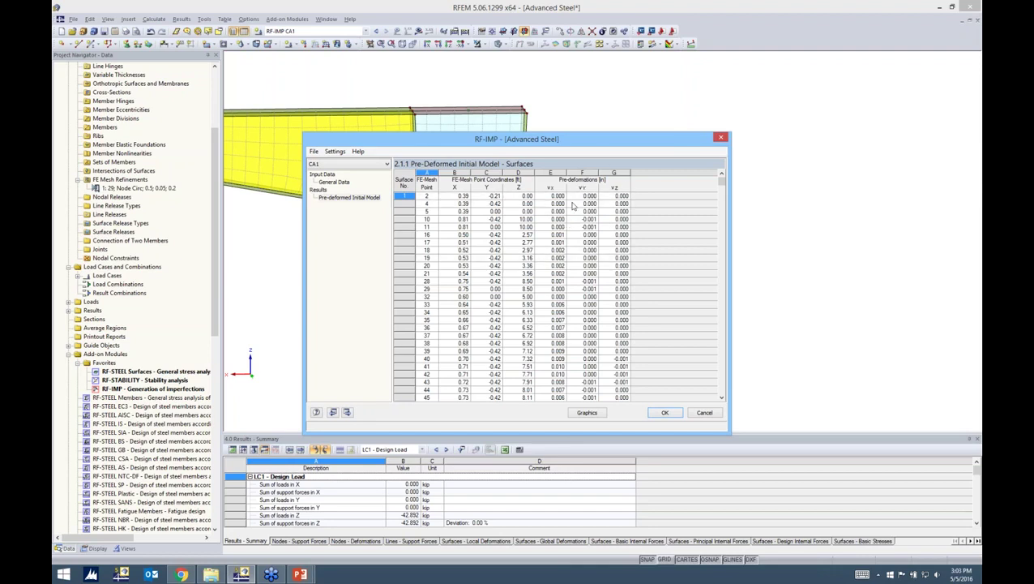
# Show the CA1 pre-deformation contour (0.000–0.120 in) on the frame, legend at upper right.
pyautogui.click(587, 413)
pyautogui.keyDown('ctrl'); pyautogui.moveTo(778, 227); pyautogui.dragTo(685, 283, button='middle'); pyautogui.keyUp('ctrl')
pyautogui.keyDown('ctrl'); pyautogui.moveTo(430, 248); pyautogui.dragTo(595, 243, button='middle'); pyautogui.keyUp('ctrl')
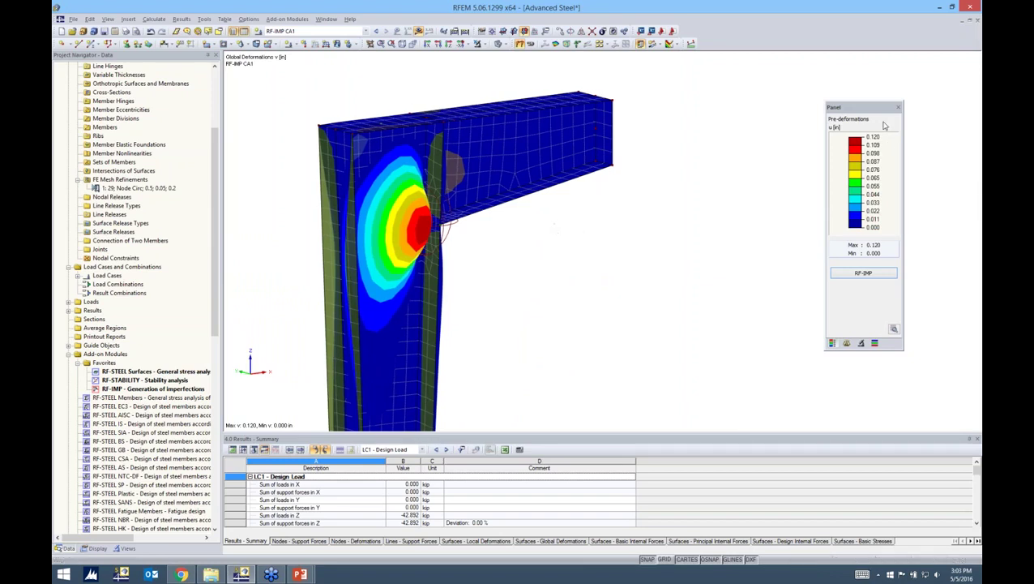
pyautogui.moveTo(854, 104); pyautogui.dragTo(593, 126)
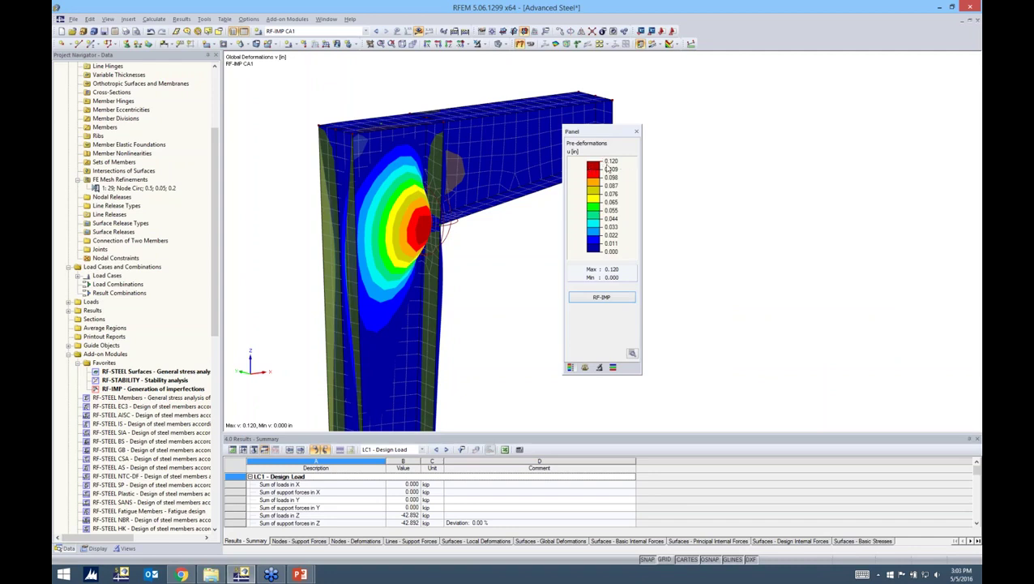
pyautogui.moveTo(610, 134); pyautogui.dragTo(836, 103)
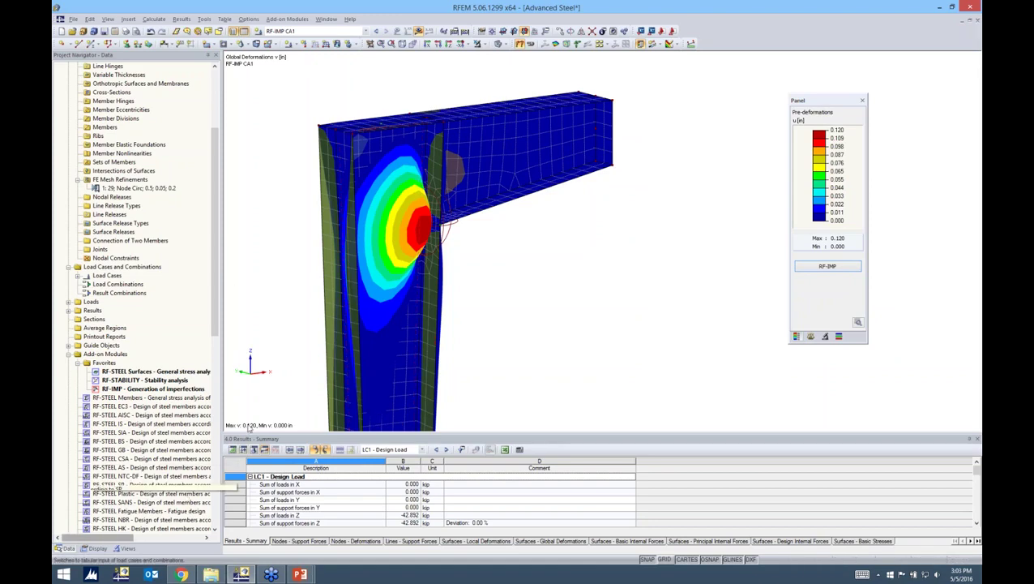
pyautogui.scroll(5, 191, 226)
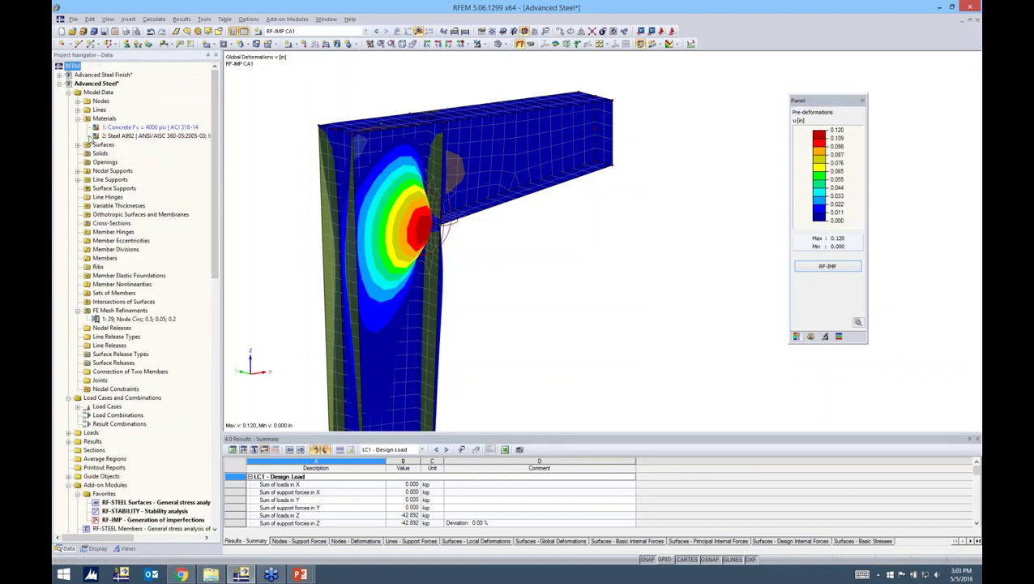
# Copy LC1 Design Load to new load case 2, described 'Design Load + Imp.'.
pyautogui.click(69, 94)
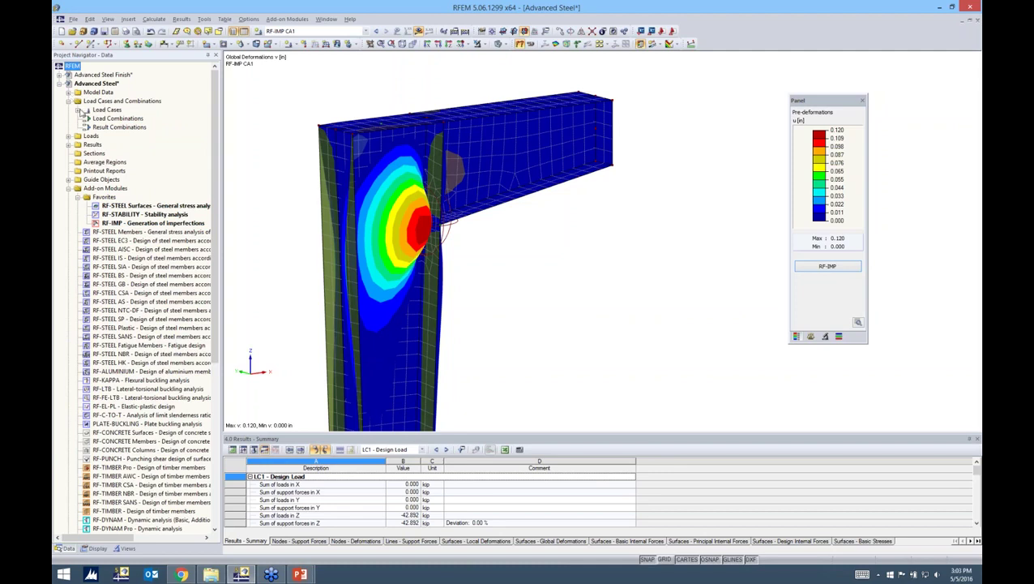
pyautogui.click(86, 111)
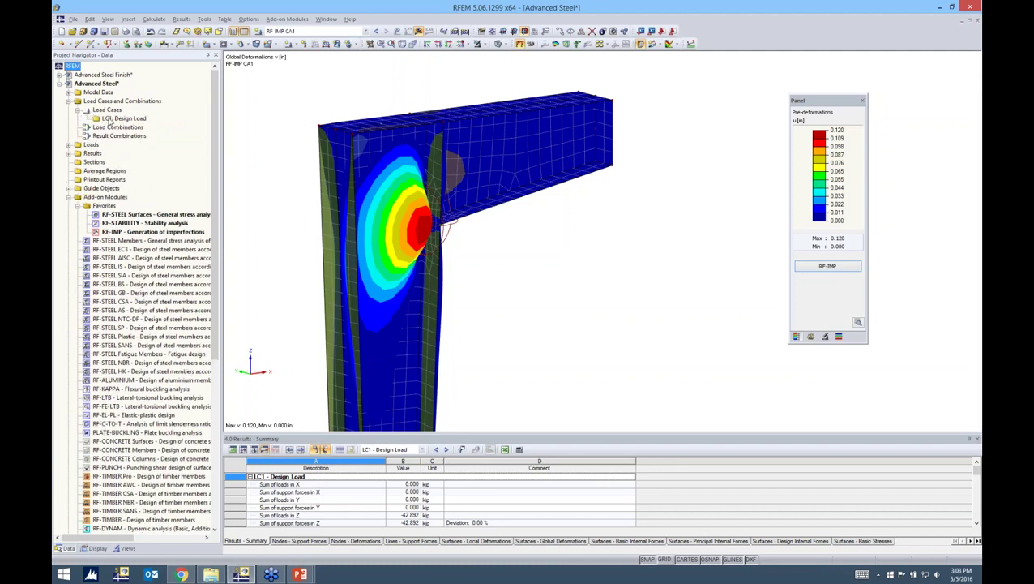
pyautogui.click(109, 119)
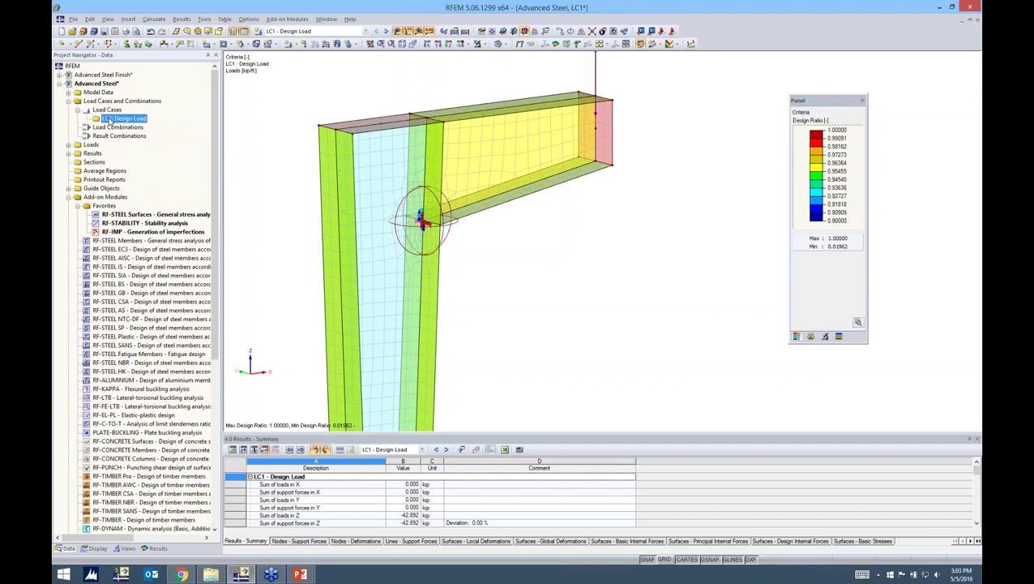
pyautogui.rightClick(109, 120)
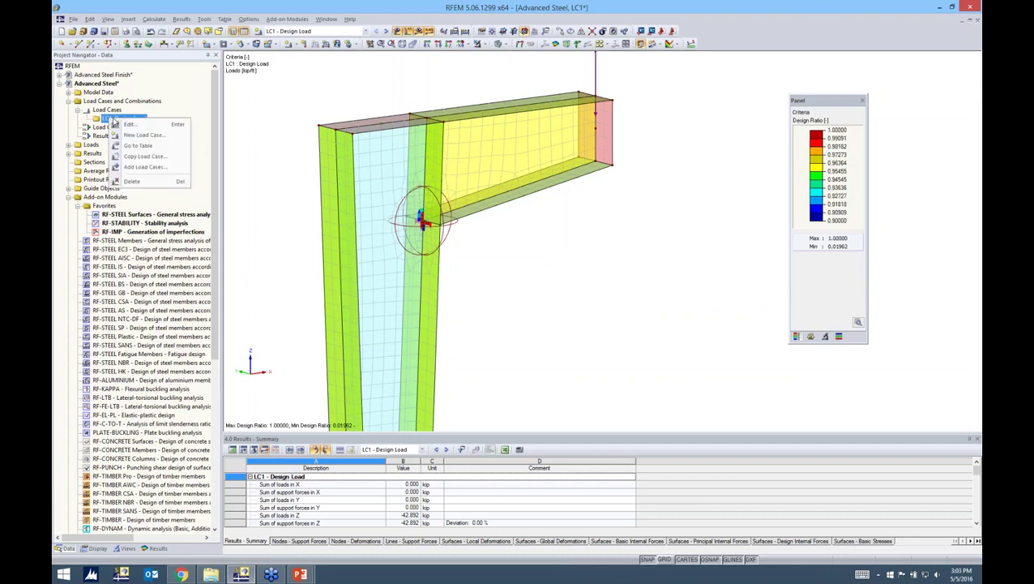
pyautogui.click(136, 161)
pyautogui.click(524, 306)
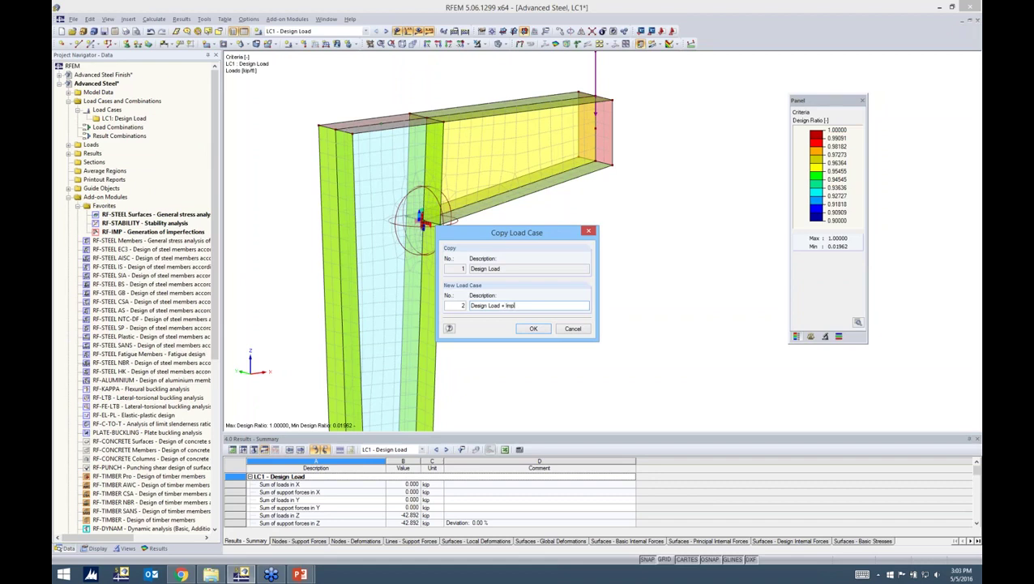
pyautogui.click(533, 329)
# Enable extra options for LC2 and apply RF-IMP imperfection case CA1.
pyautogui.doubleClick(134, 128)
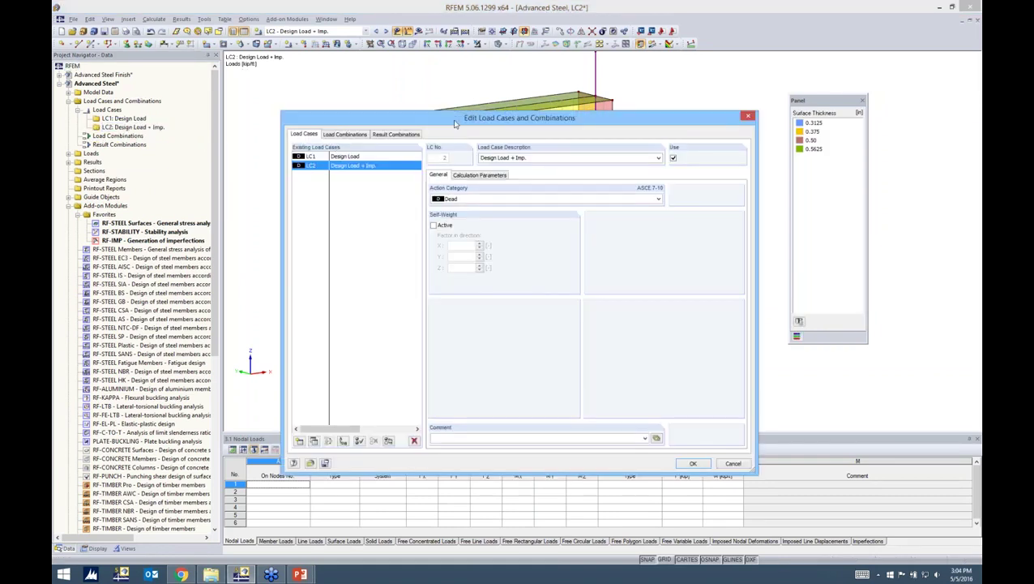
pyautogui.moveTo(451, 120); pyautogui.dragTo(484, 110)
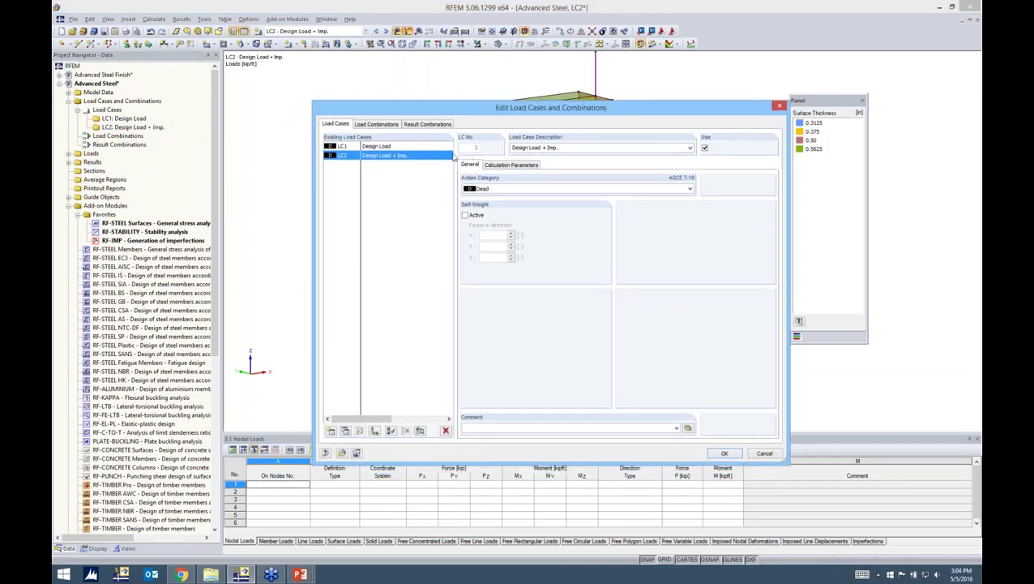
pyautogui.click(511, 165)
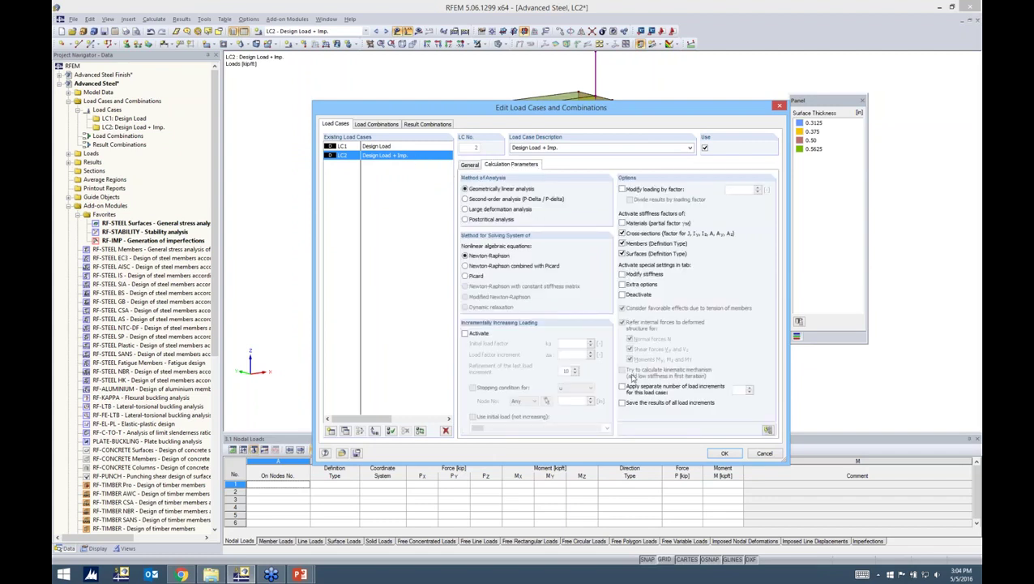
pyautogui.click(622, 284)
pyautogui.click(570, 166)
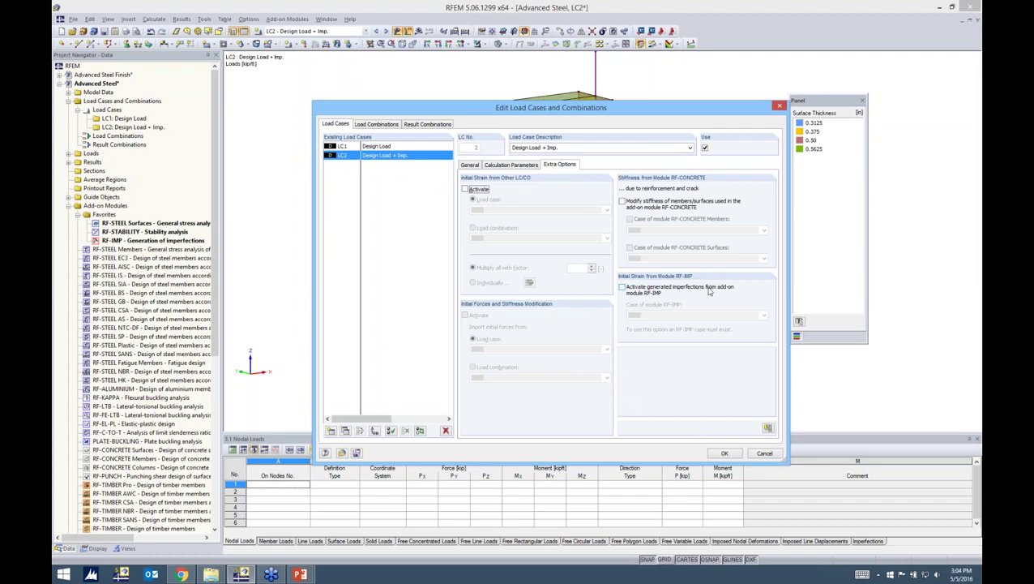
pyautogui.click(622, 287)
pyautogui.click(654, 316)
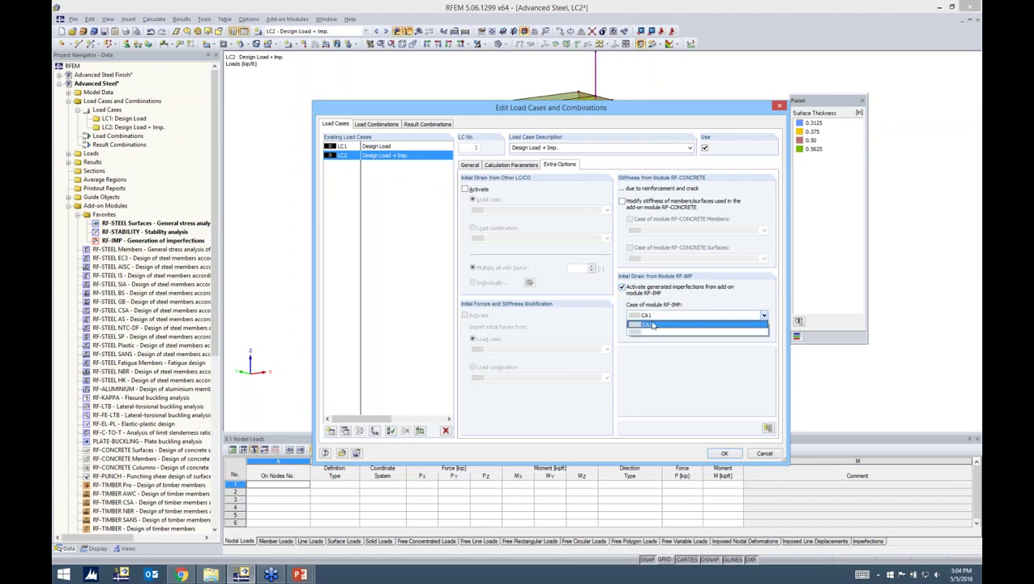
pyautogui.click(654, 325)
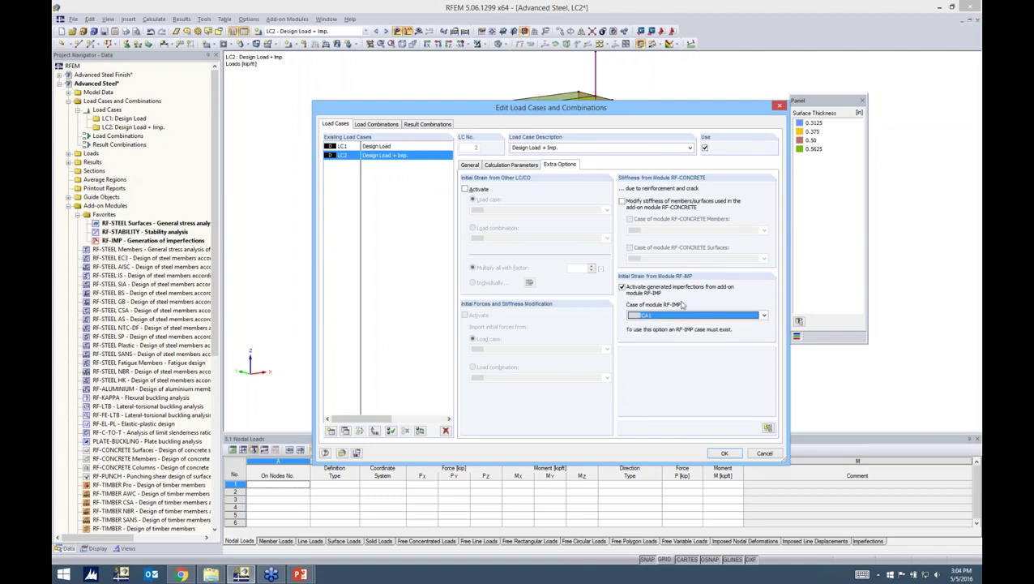
# Set LC2 to large deformation analysis and confirm the load case.
pyautogui.click(509, 165)
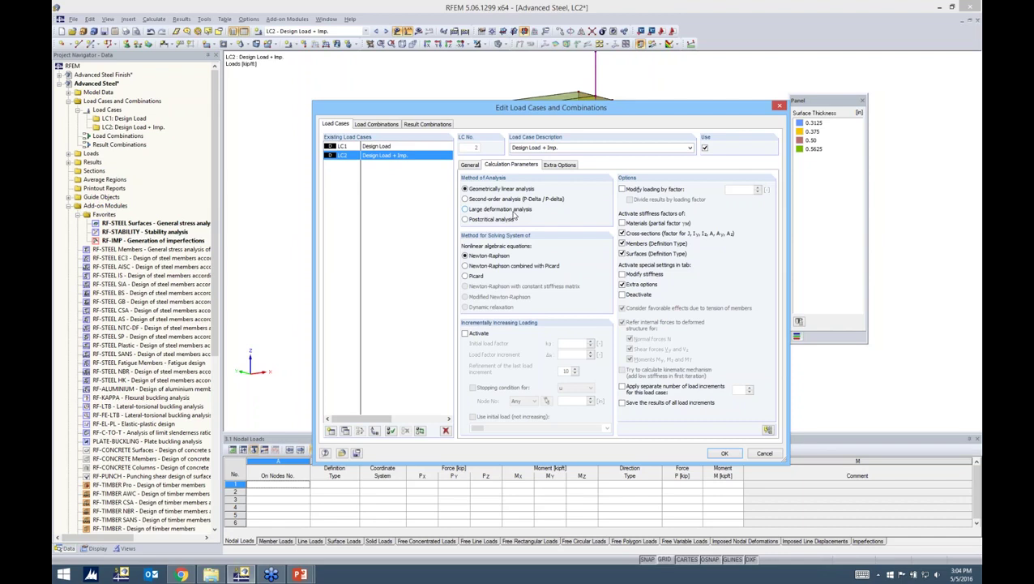
pyautogui.click(466, 209)
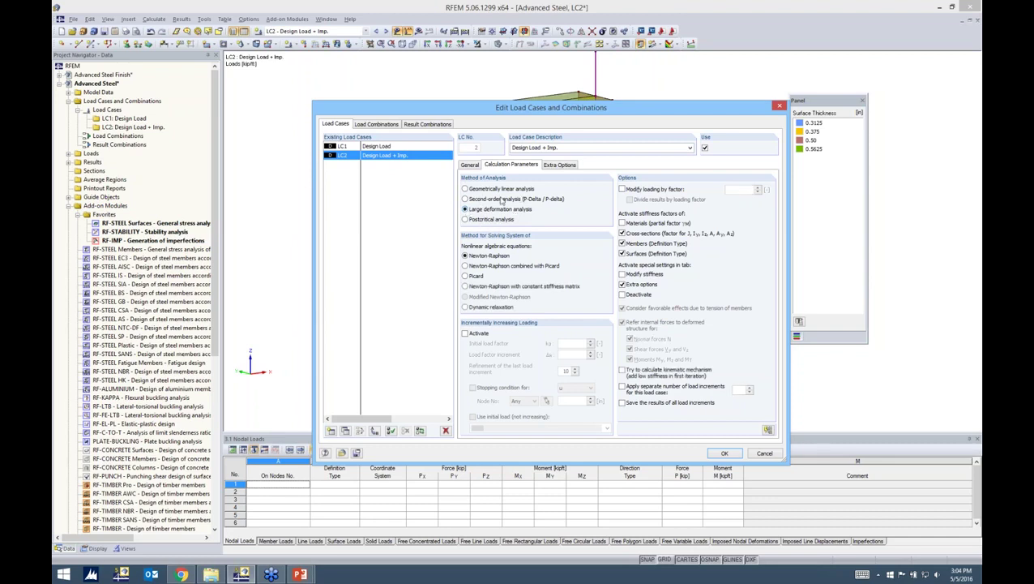
pyautogui.click(723, 453)
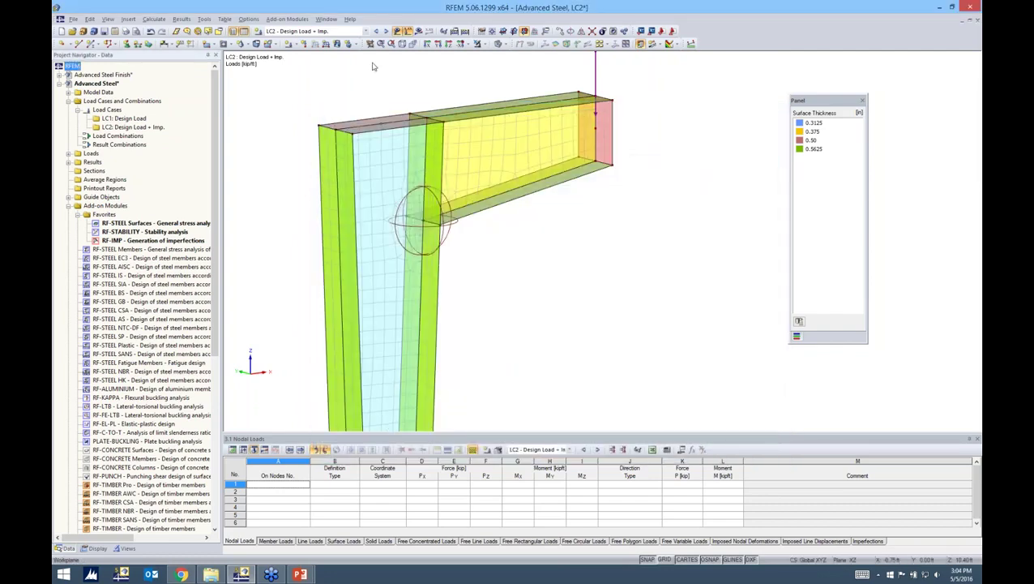
# Calculate LC2 'Design Load + Imp.' and display its design ratios, ranging 0.01879 to 1.00000.
pyautogui.click(417, 32)
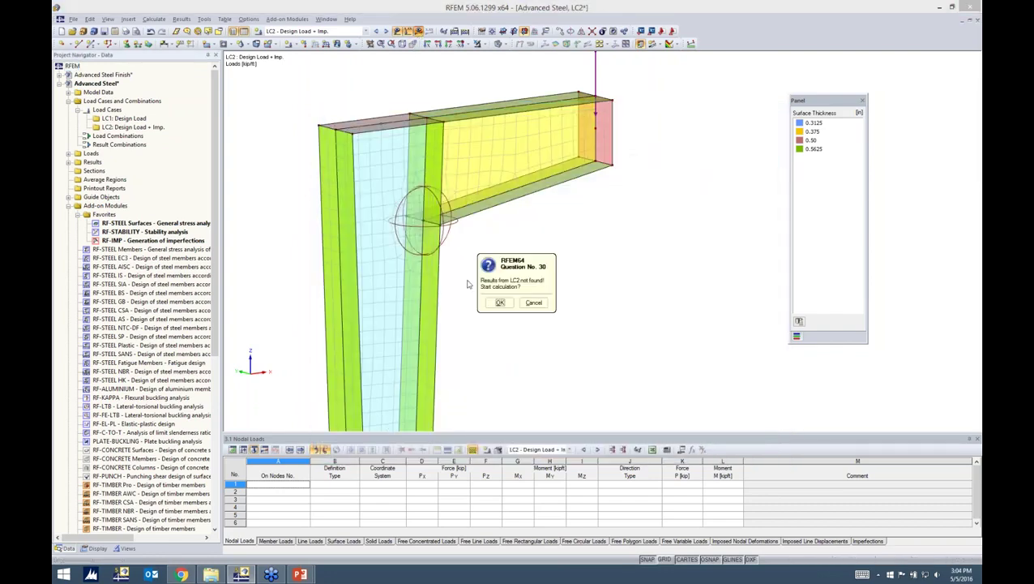
pyautogui.click(500, 303)
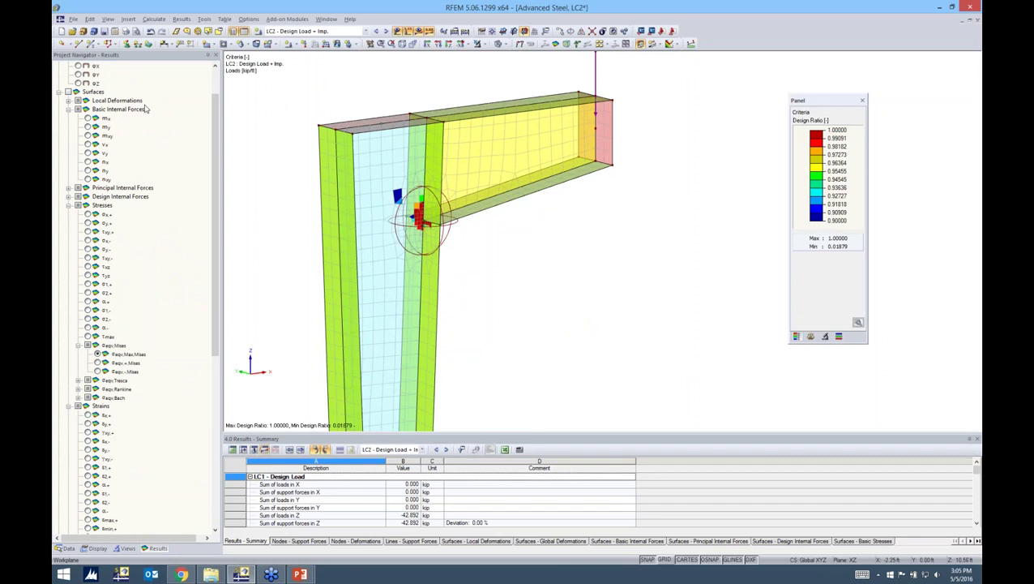
pyautogui.scroll(2, 209, 156)
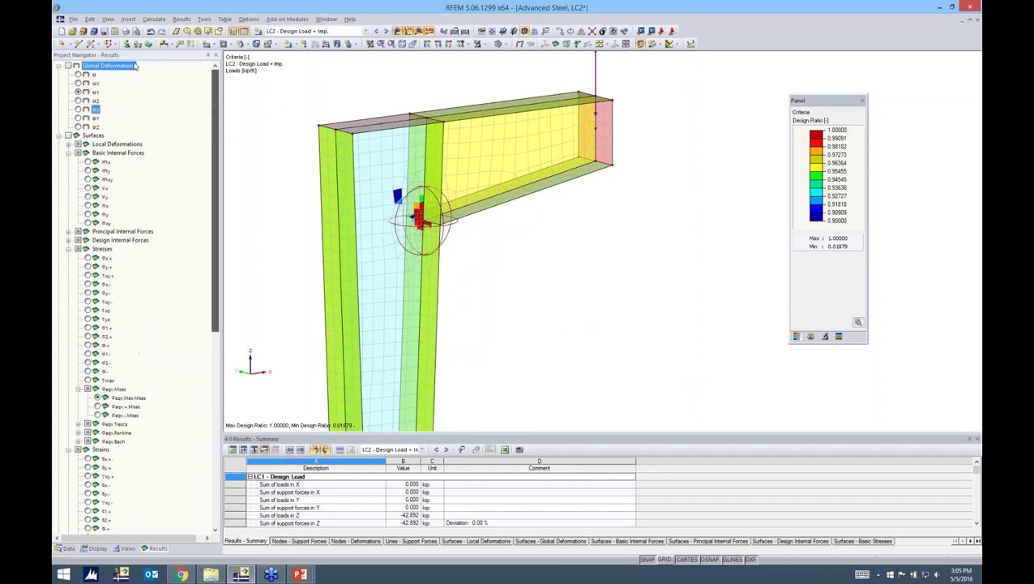
# Display LC2's global deformations, first the total deformation u, then uY.
pyautogui.click(68, 67)
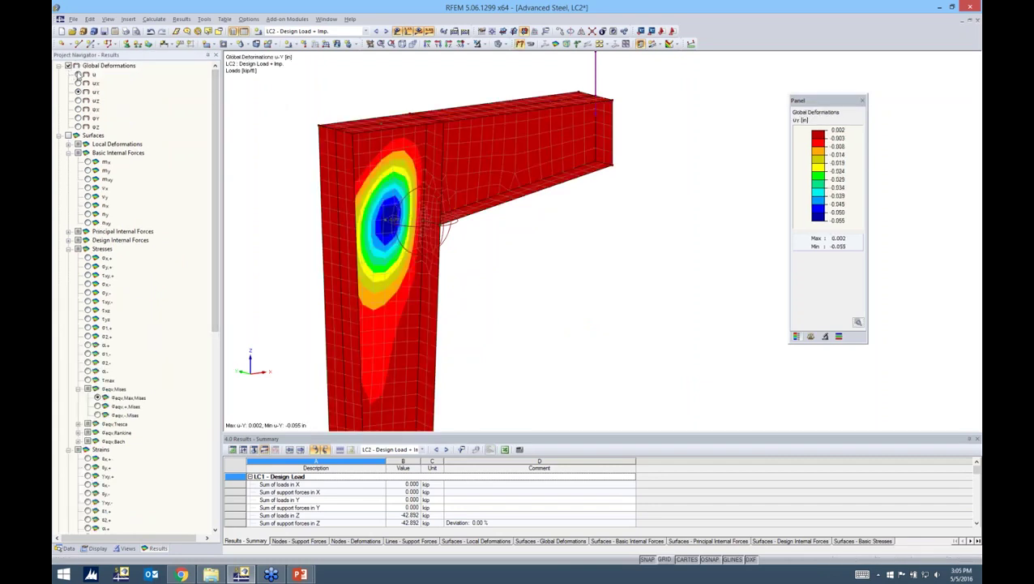
pyautogui.click(78, 74)
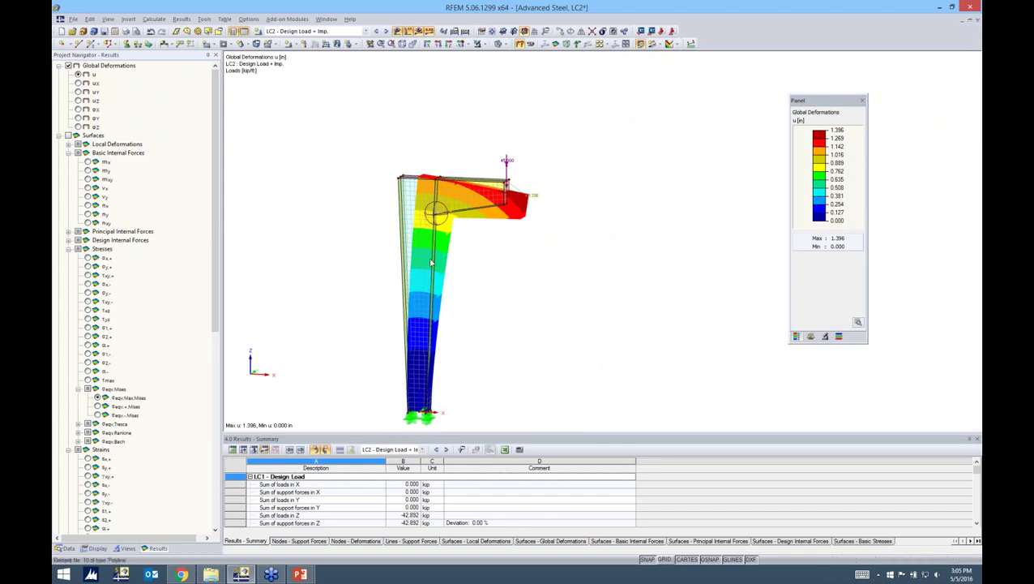
pyautogui.click(79, 92)
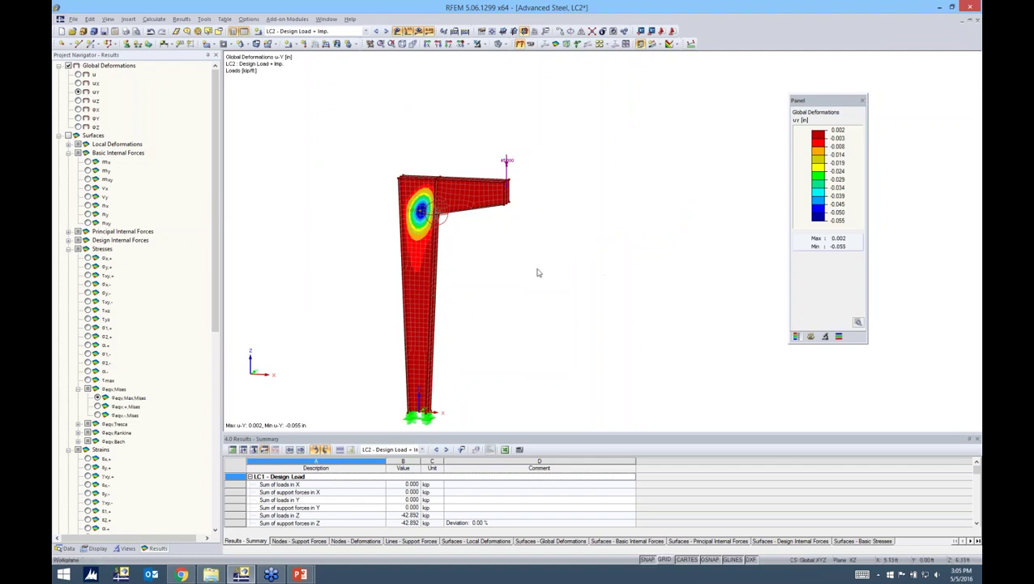
pyautogui.scroll(5, 432, 222)
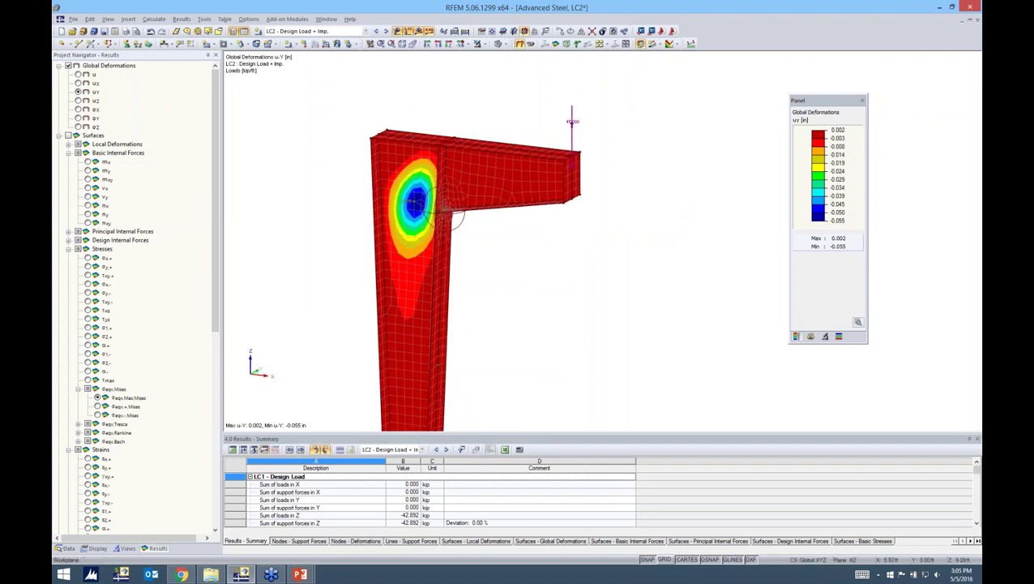
# Exaggerate the deformed shape to reveal the web bulge, then plot Sigma-eqv Mises surface stresses.
pyautogui.click(811, 336)
pyautogui.click(823, 130)
pyautogui.keyDown('ctrl'); pyautogui.moveTo(773, 167); pyautogui.dragTo(632, 242, button='middle'); pyautogui.keyUp('ctrl')
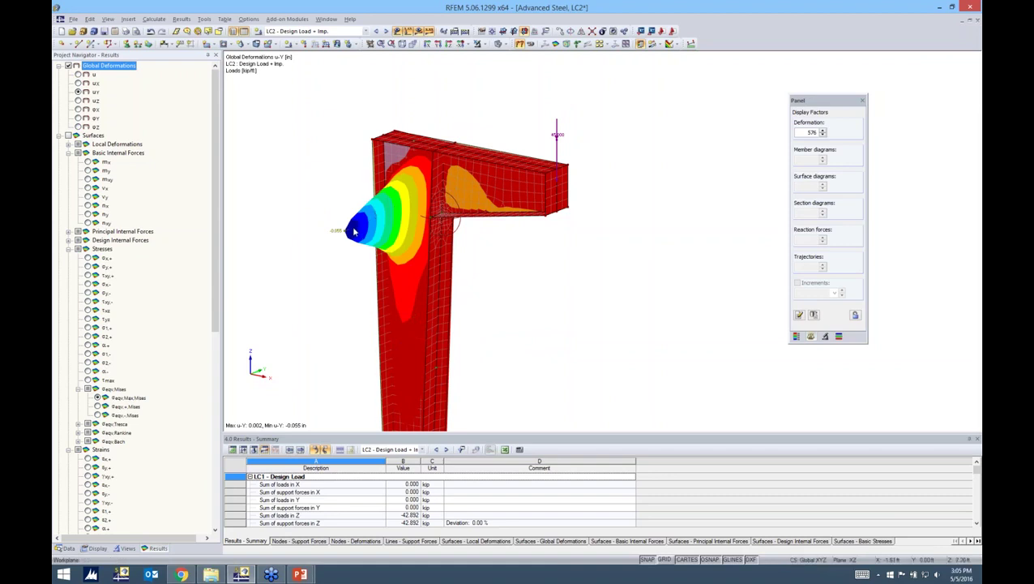
pyautogui.click(69, 135)
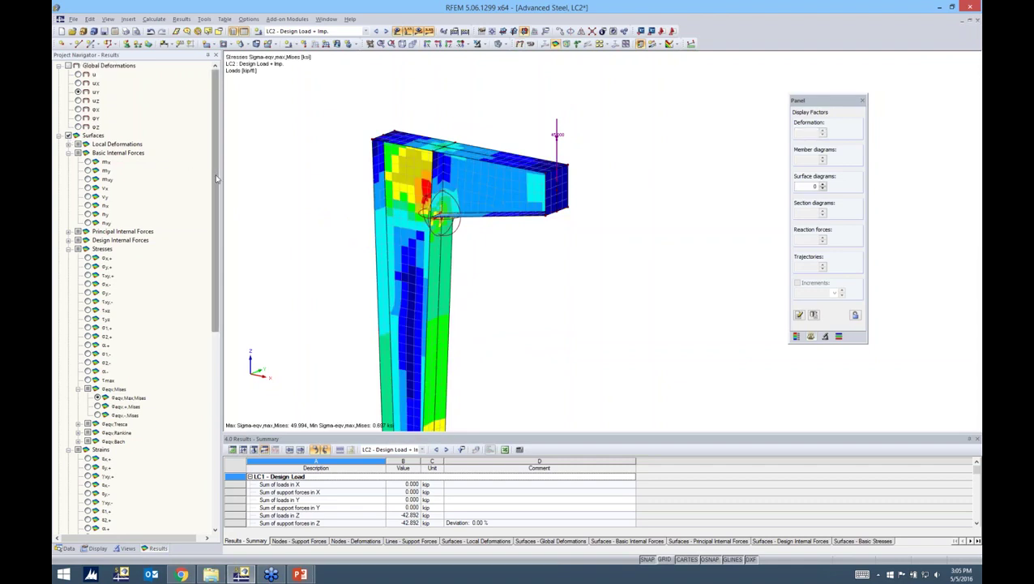
# Show von Mises equivalent strains on the knee with their colour legend.
pyautogui.moveTo(215, 179); pyautogui.dragTo(204, 314)
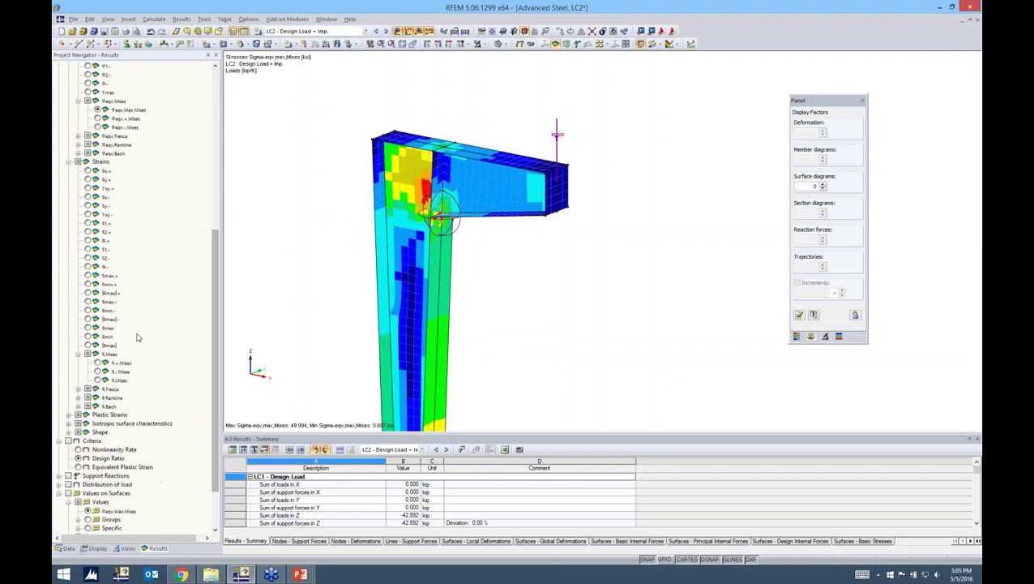
pyautogui.click(97, 363)
pyautogui.keyDown('ctrl'); pyautogui.moveTo(481, 258); pyautogui.dragTo(482, 213, button='middle'); pyautogui.keyUp('ctrl')
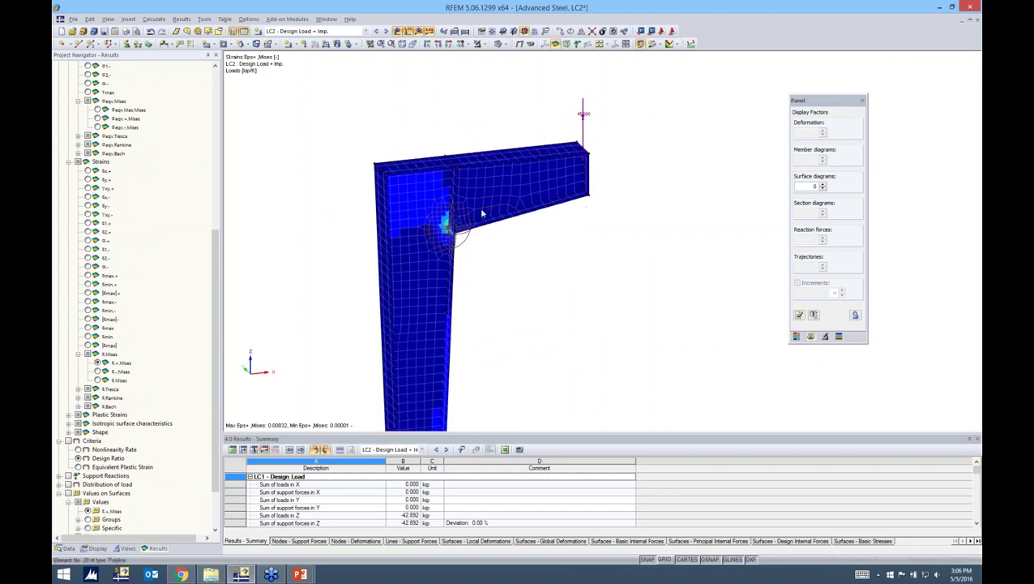
pyautogui.click(797, 336)
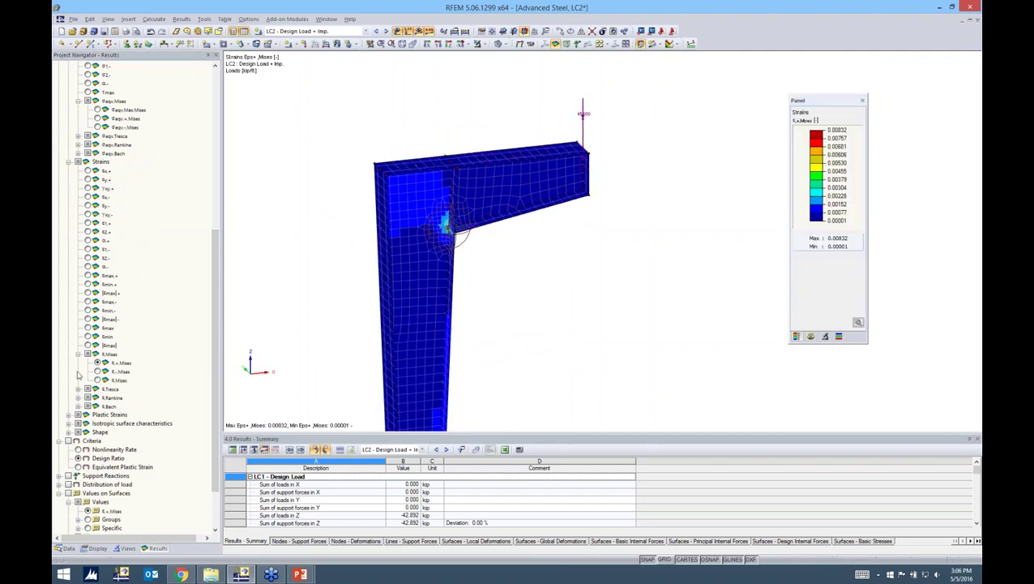
# Show maximum von Mises stresses at the support, then advance the slide show to More Information.
pyautogui.moveTo(216, 423); pyautogui.dragTo(216, 378)
pyautogui.click(97, 179)
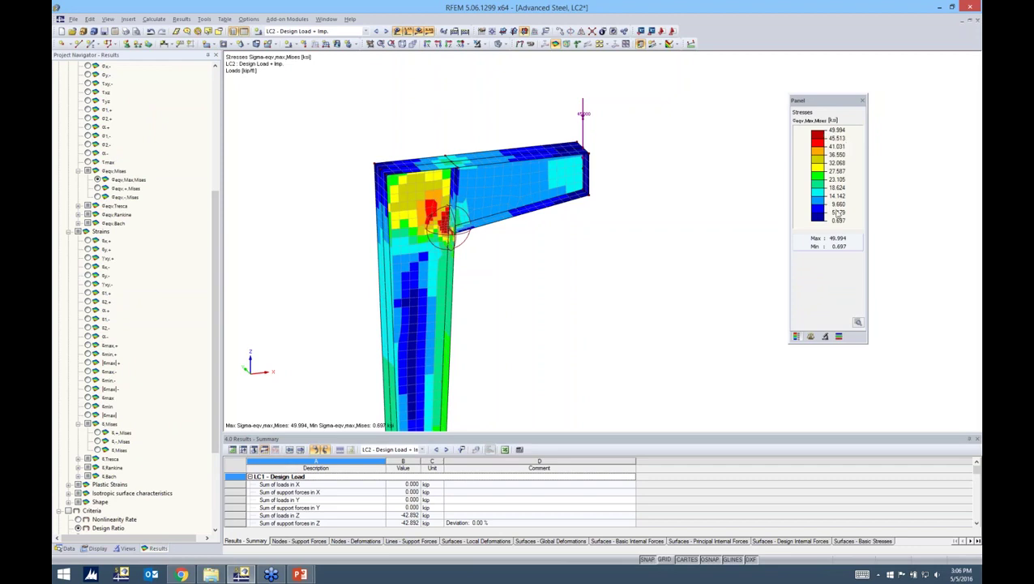
pyautogui.keyDown('ctrl'); pyautogui.moveTo(535, 248); pyautogui.dragTo(565, 214, button='middle'); pyautogui.keyUp('ctrl')
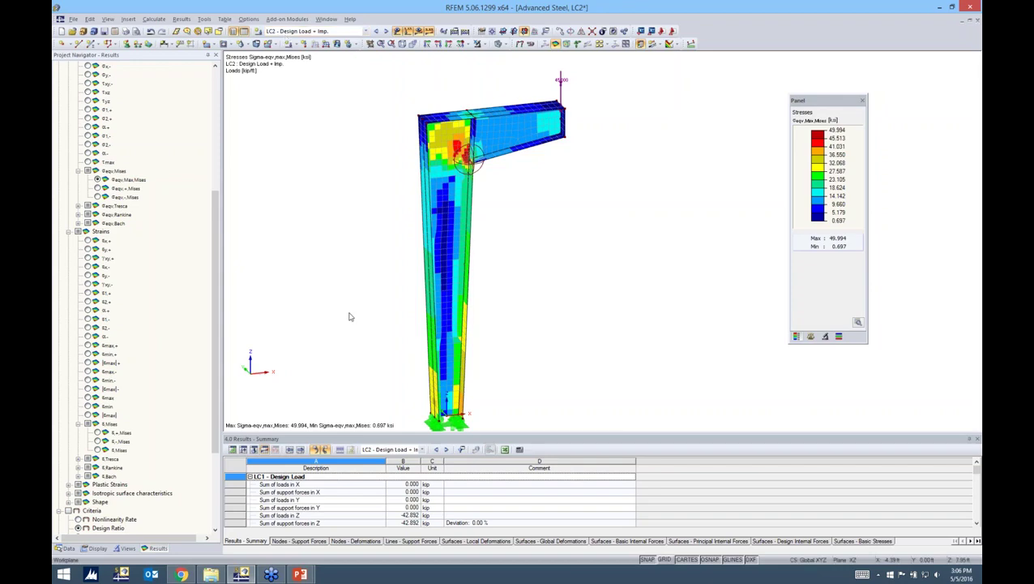
pyautogui.hotkey('alt', 'Tab')
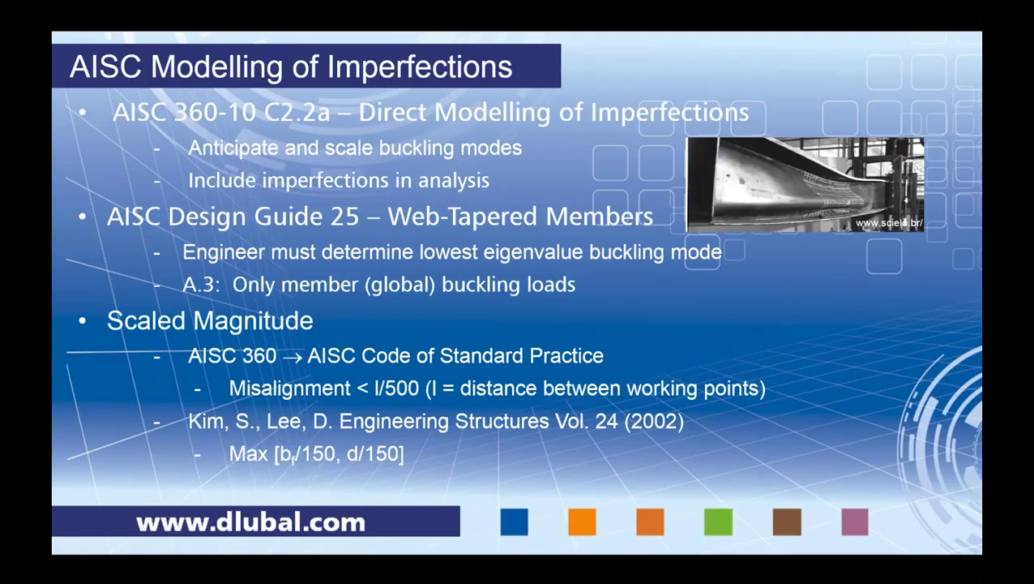
pyautogui.press('Right')
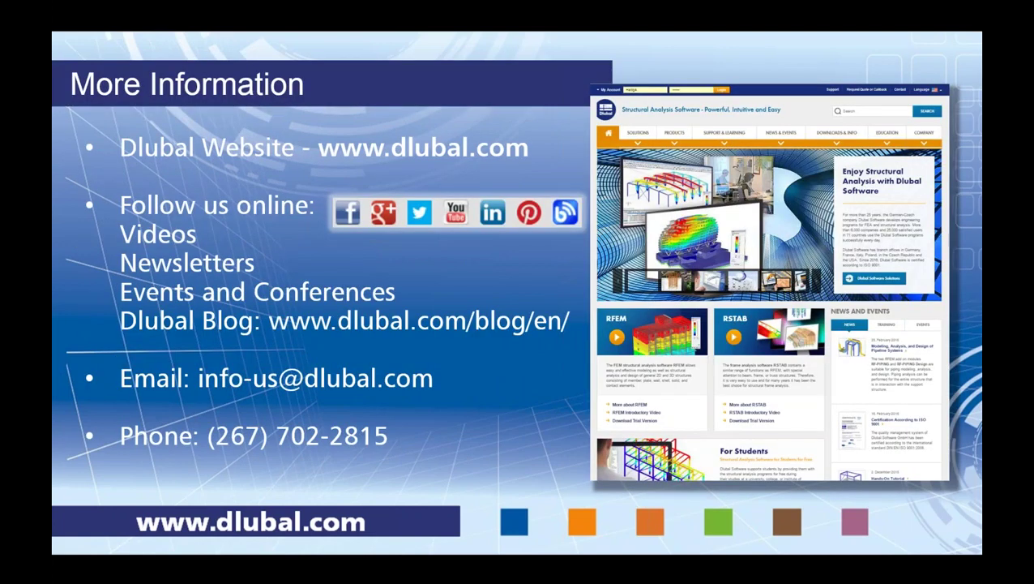